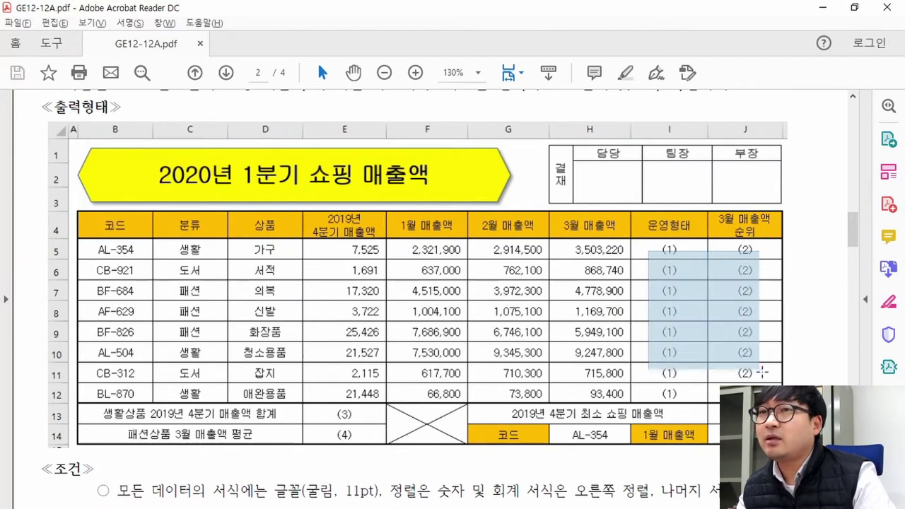
- Examine the numbered answer cells (1) to (6) in the PDF's output layout and find the matching function instructions
{"action": "left_click_drag", "start_coordinate": [331, 407], "coordinate": [389, 427]}
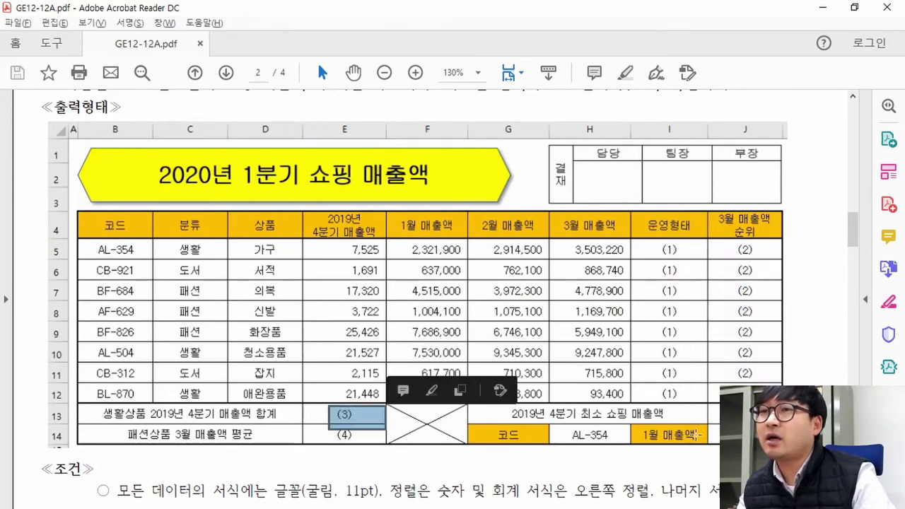
{"action": "left_click", "coordinate": [680, 285]}
{"action": "scroll", "coordinate": [680, 284], "scroll_direction": "down", "scroll_amount": 3}
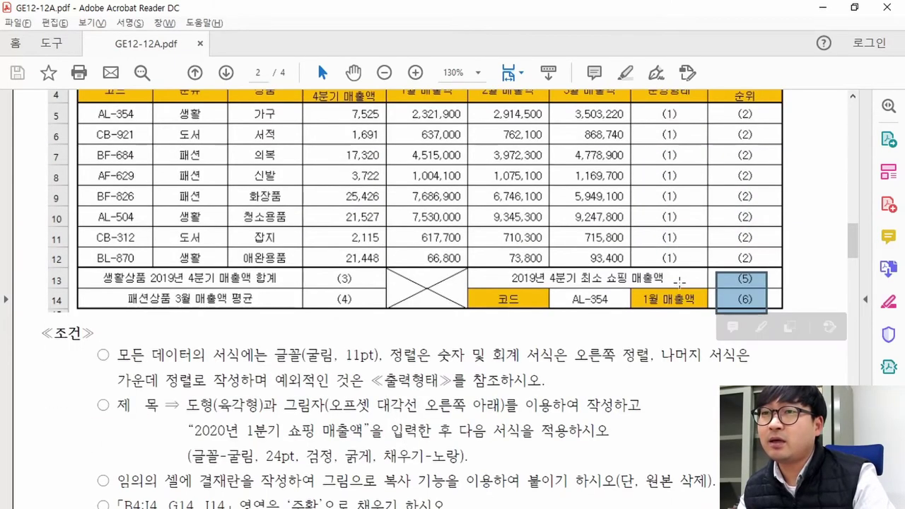
{"action": "scroll", "coordinate": [471, 341], "scroll_direction": "down", "scroll_amount": 8}
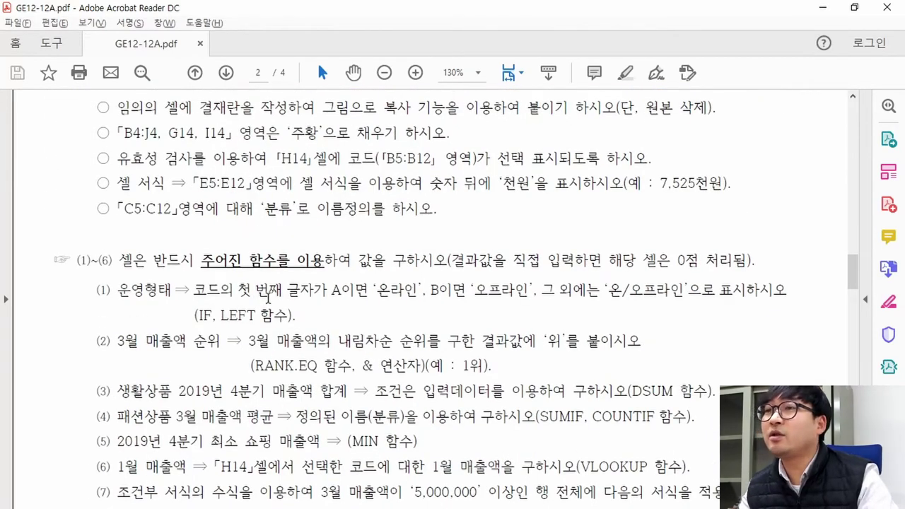
{"action": "left_click", "coordinate": [268, 298]}
{"action": "scroll", "coordinate": [259, 289], "scroll_direction": "down", "scroll_amount": 2}
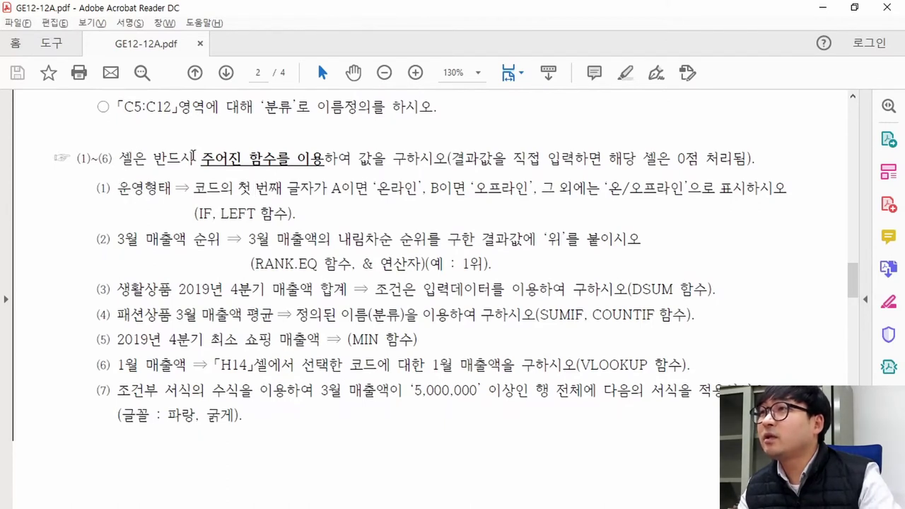
- Review the rule on using the given functions and the functions required for items (1) to (3)
{"action": "left_click_drag", "start_coordinate": [197, 160], "coordinate": [351, 161]}
{"action": "left_click_drag", "start_coordinate": [450, 159], "coordinate": [602, 159]}
{"action": "left_click_drag", "start_coordinate": [677, 159], "coordinate": [707, 159]}
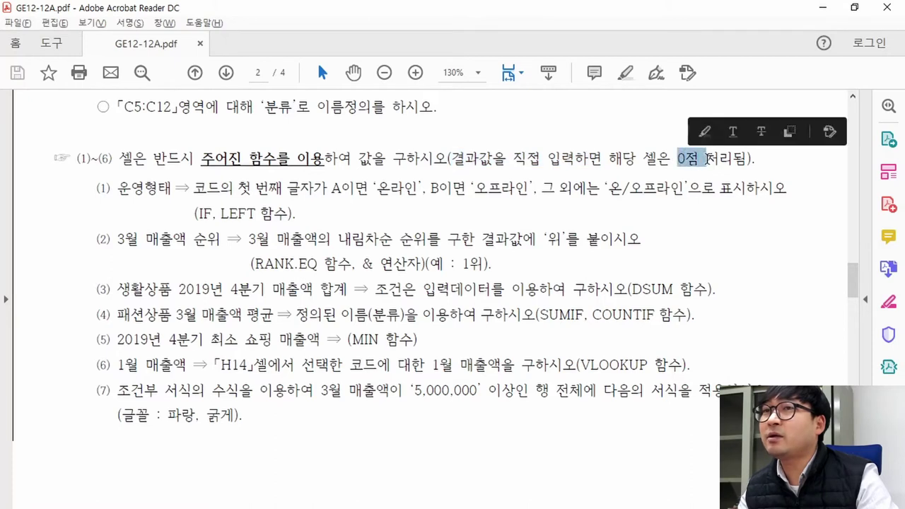
{"action": "left_click_drag", "start_coordinate": [198, 213], "coordinate": [256, 213]}
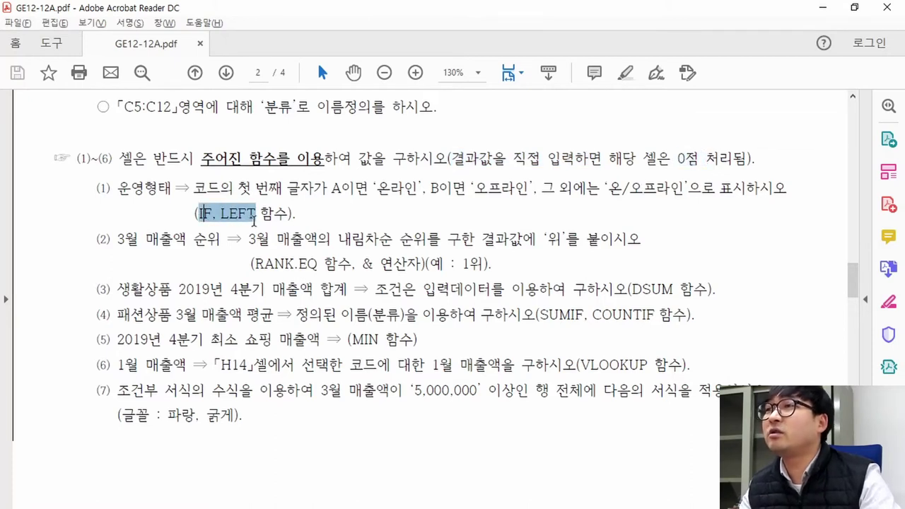
{"action": "left_click_drag", "start_coordinate": [263, 269], "coordinate": [326, 270]}
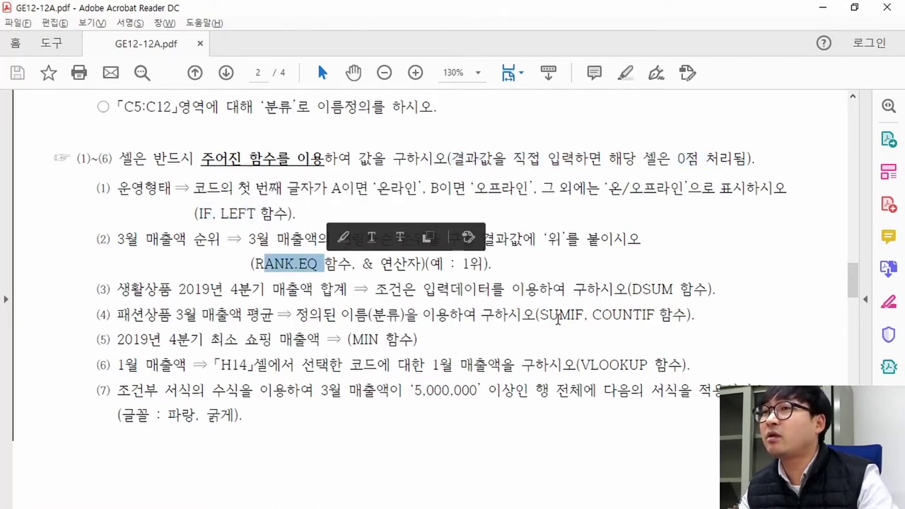
{"action": "left_click_drag", "start_coordinate": [634, 289], "coordinate": [673, 290]}
{"action": "left_click", "coordinate": [178, 218]}
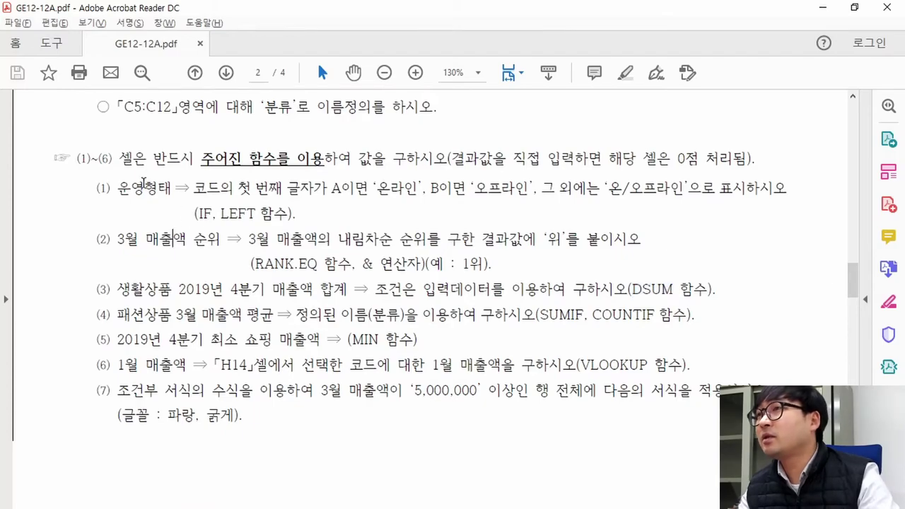
- Switch to the Excel workbook and select cell I5, the first data cell under 운영형태
{"action": "key", "text": "alt+Tab"}
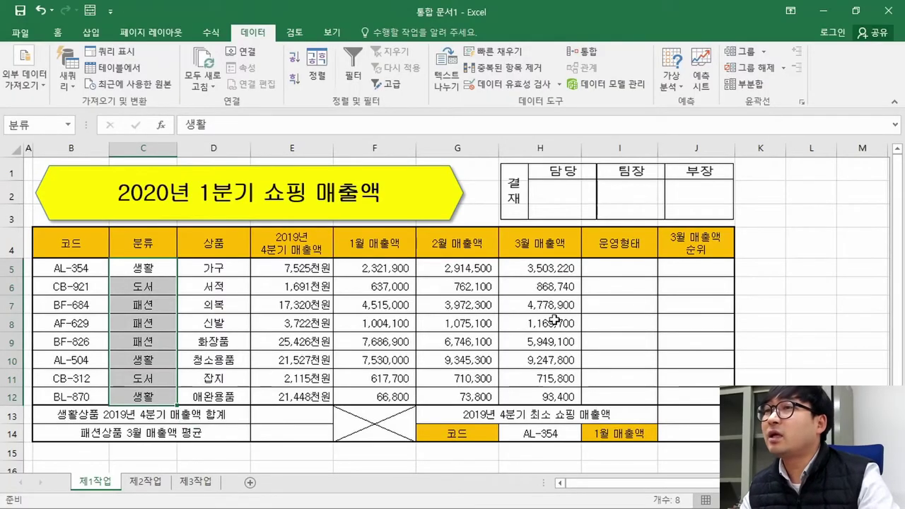
{"action": "left_click", "coordinate": [624, 270]}
{"action": "left_click", "coordinate": [164, 127]}
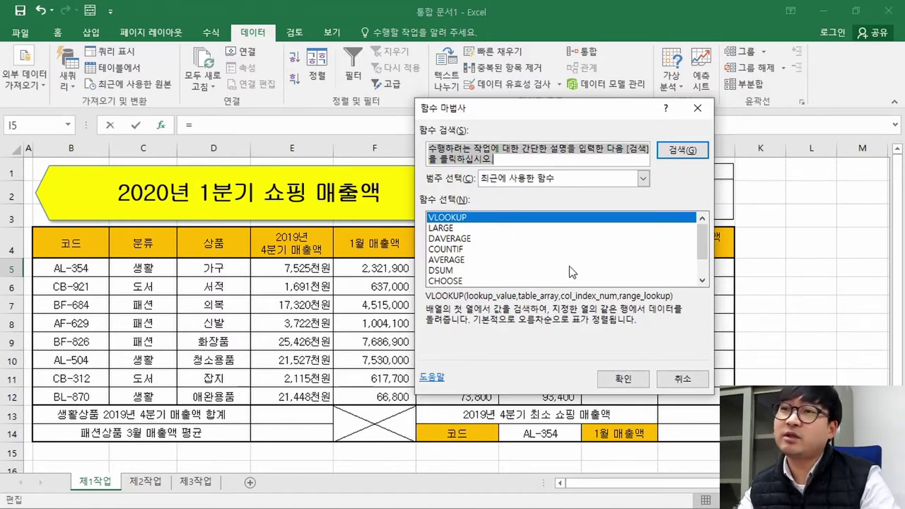
{"action": "key", "text": "Escape"}
{"action": "left_click", "coordinate": [615, 279]}
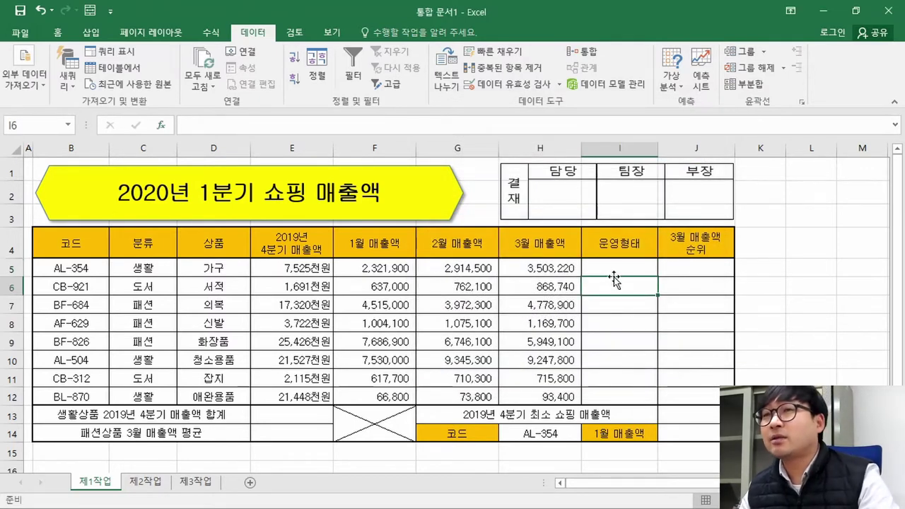
{"action": "left_click", "coordinate": [618, 271]}
- Read requirement (1) for 운영형태 in the PDF, including its conditions and required functions, and return to Excel
{"action": "key", "text": "alt+Tab"}
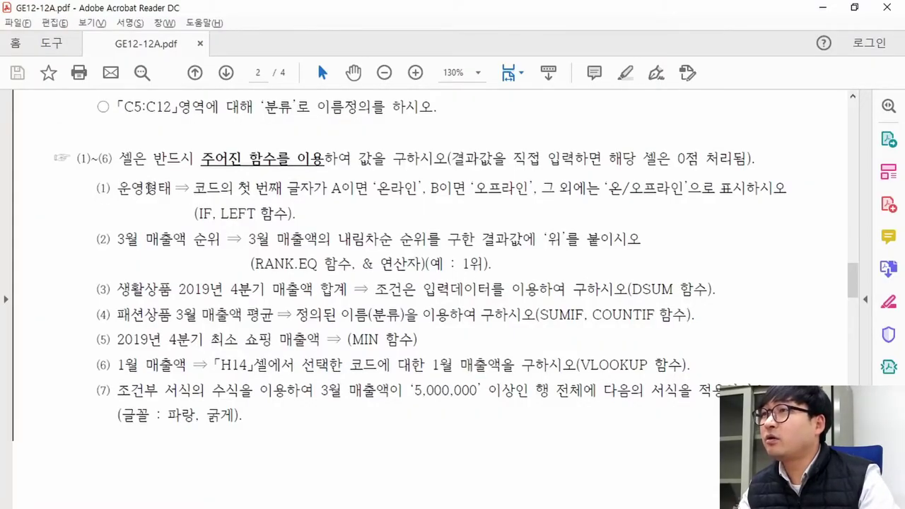
{"action": "left_click_drag", "start_coordinate": [193, 192], "coordinate": [343, 191]}
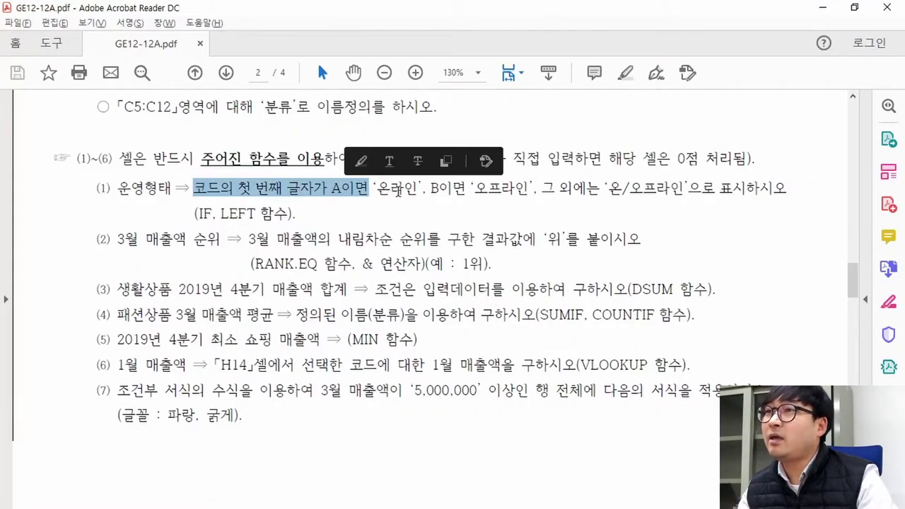
{"action": "left_click", "coordinate": [398, 191]}
{"action": "left_click_drag", "start_coordinate": [398, 191], "coordinate": [501, 190]}
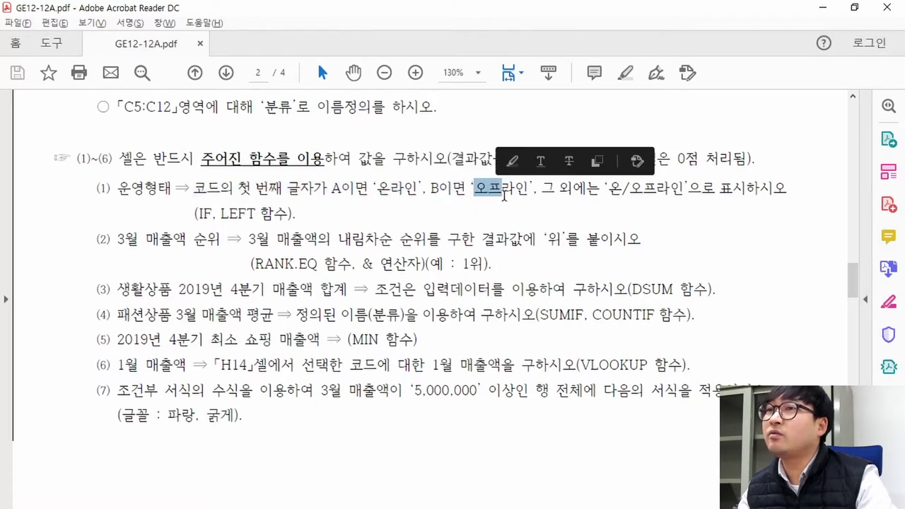
{"action": "left_click_drag", "start_coordinate": [606, 191], "coordinate": [660, 193]}
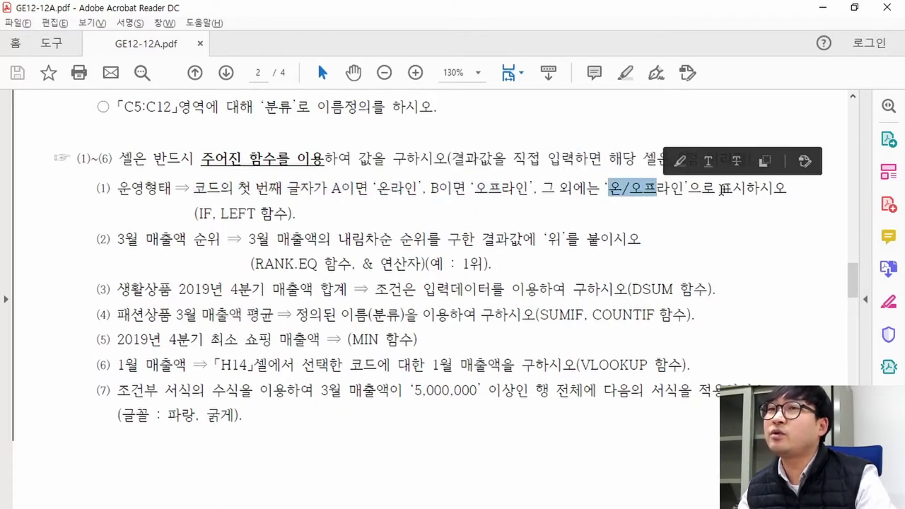
{"action": "left_click_drag", "start_coordinate": [195, 212], "coordinate": [257, 216]}
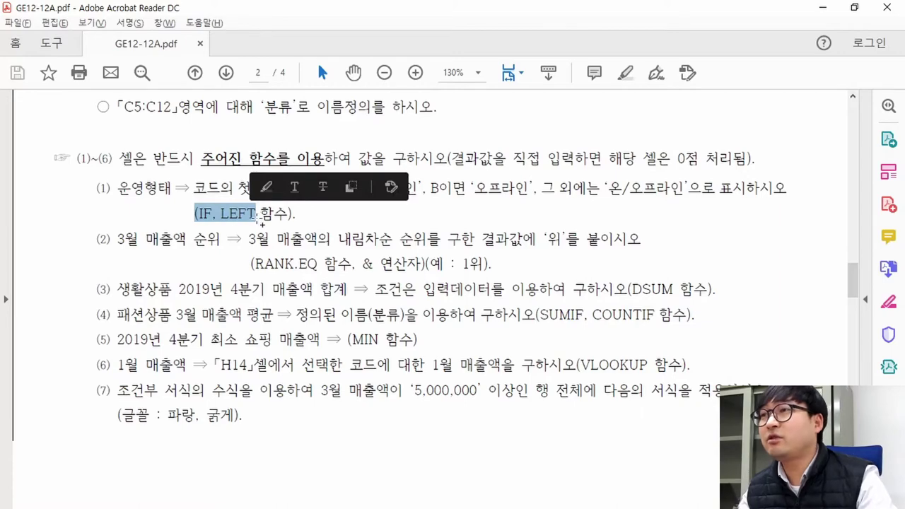
{"action": "left_click", "coordinate": [226, 234]}
{"action": "key", "text": "alt+Tab"}
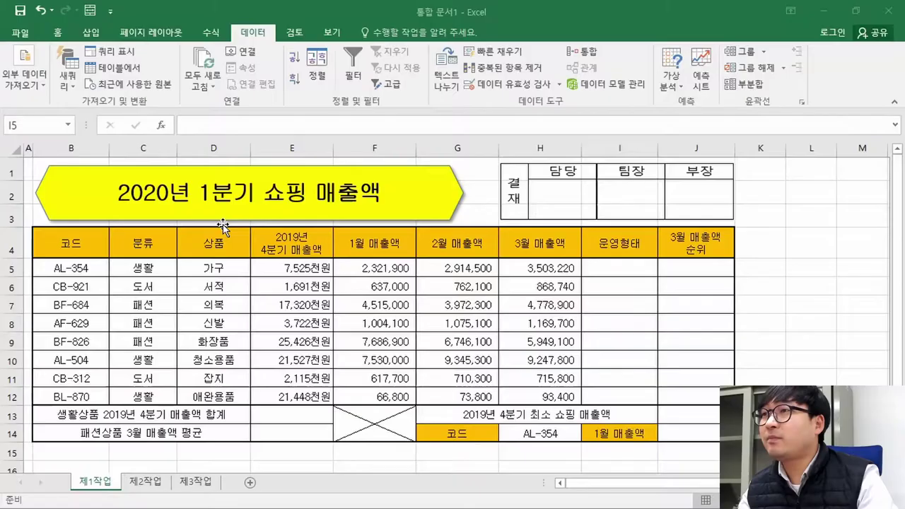
- Search the function wizard for "if" and open the IF function's arguments for cell I5
{"action": "left_click", "coordinate": [162, 131]}
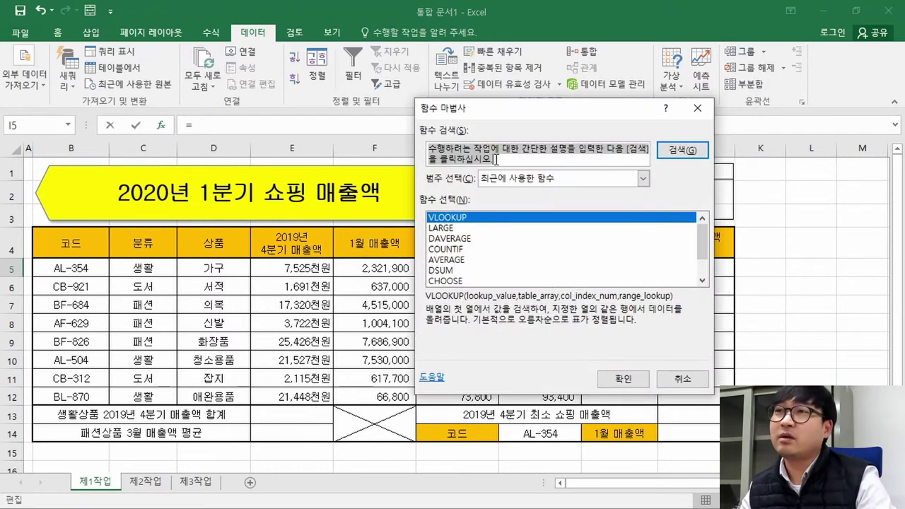
{"action": "key", "text": "BackSpace"}
{"action": "type", "text": "ㅌ"}
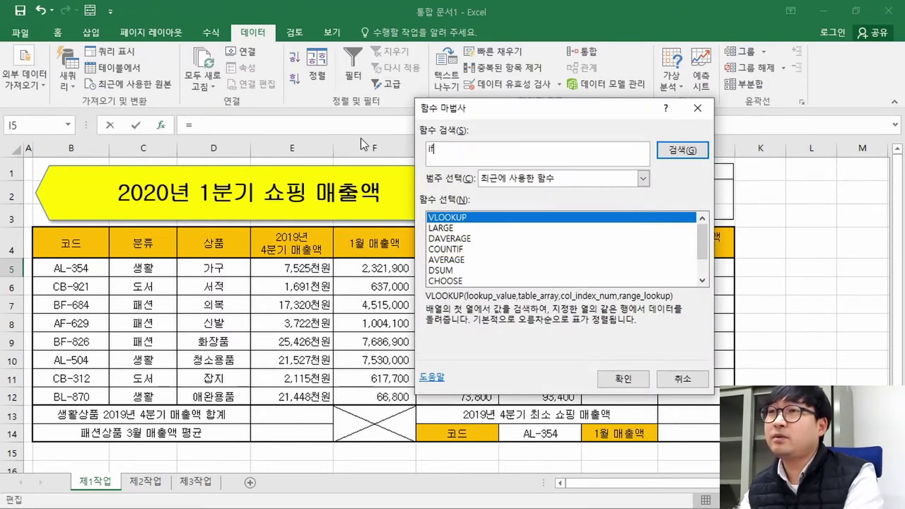
{"action": "key", "text": "Return"}
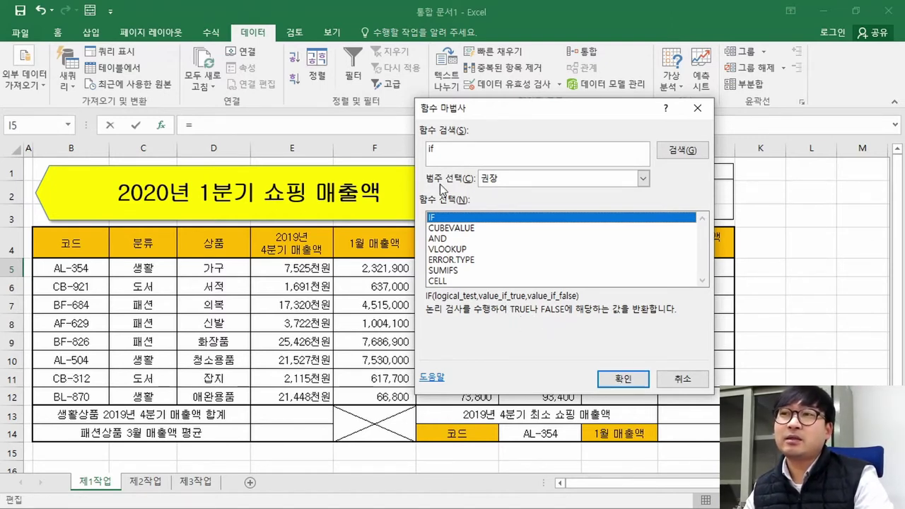
{"action": "left_click", "coordinate": [623, 380]}
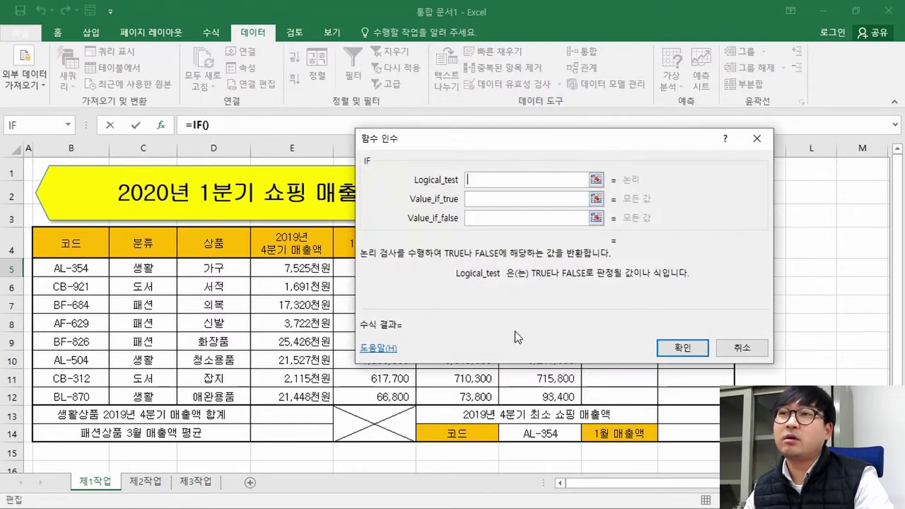
- Examine the descriptions of the IF arguments Logical_test, Value_if_true and Value_if_false
{"action": "left_click", "coordinate": [507, 200]}
{"action": "left_click", "coordinate": [512, 215]}
{"action": "left_click", "coordinate": [511, 179]}
{"action": "left_click", "coordinate": [503, 198]}
{"action": "left_click", "coordinate": [512, 218]}
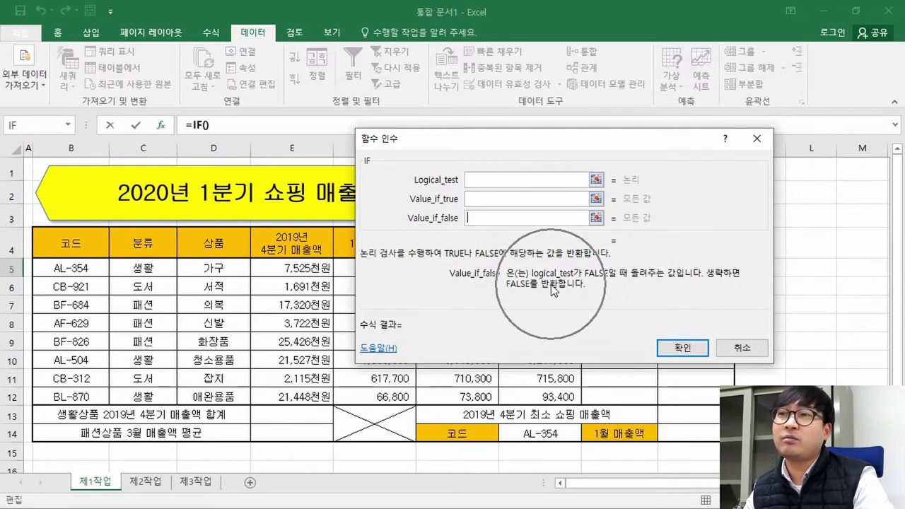
- Enter the placeholder 조건 as the IF function's Logical_test argument
{"action": "left_click", "coordinate": [527, 180]}
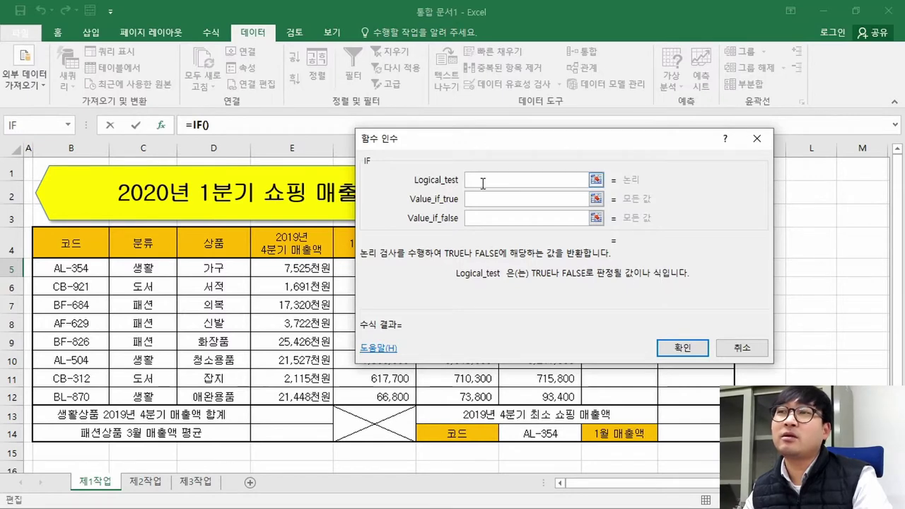
{"action": "type", "text": "whrj"}
{"action": "key", "text": "BackSpace"}
{"action": "key", "text": "BackSpace"}
{"action": "key", "text": "BackSpace"}
{"action": "key", "text": "BackSpace"}
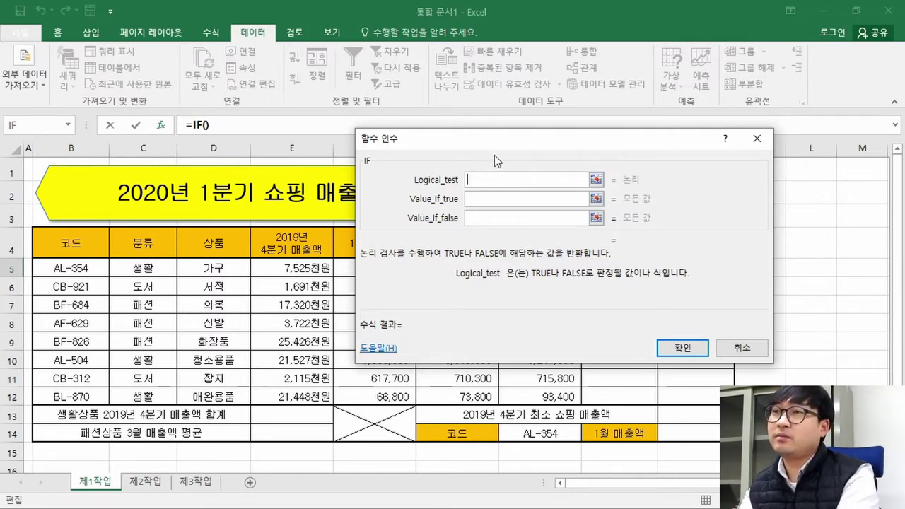
{"action": "type", "text": "조거"}
{"action": "key", "text": "BackSpace"}
{"action": "key", "text": "BackSpace"}
{"action": "type", "text": "조건"}
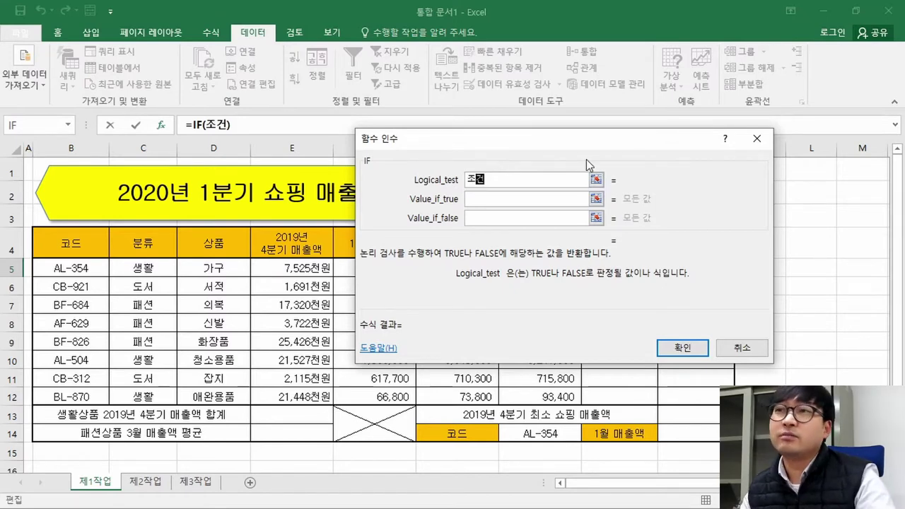
- Go through the Value_if_true and Value_if_false arguments, and cancel the IF function in I5
{"action": "left_click", "coordinate": [490, 201]}
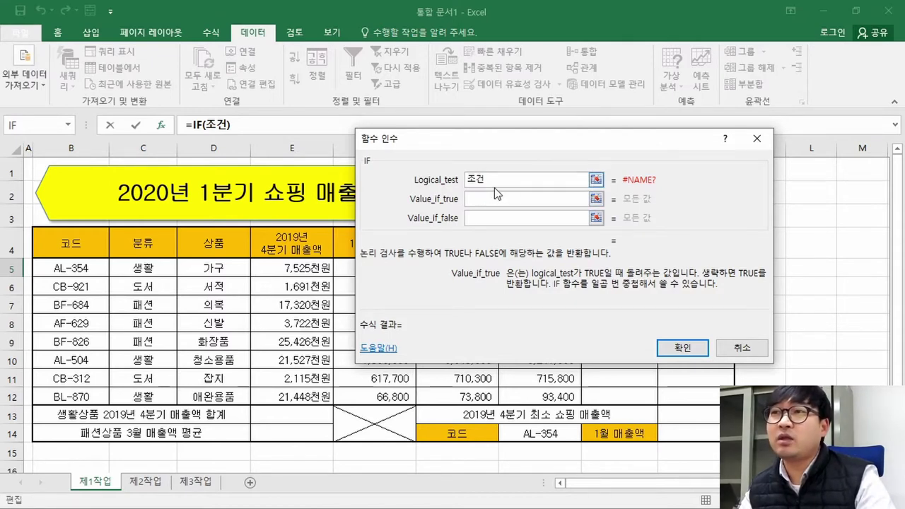
{"action": "left_click", "coordinate": [472, 219]}
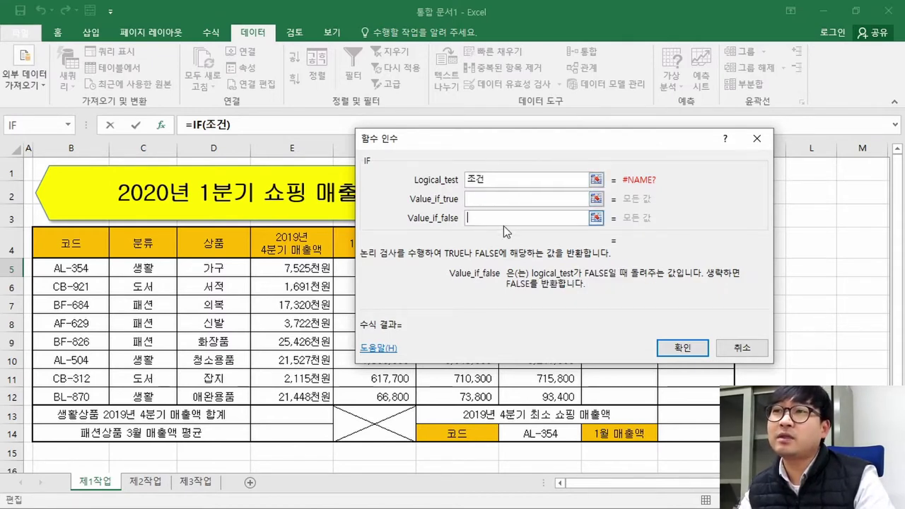
{"action": "left_click", "coordinate": [508, 198]}
{"action": "left_click", "coordinate": [509, 217]}
{"action": "left_click", "coordinate": [743, 348]}
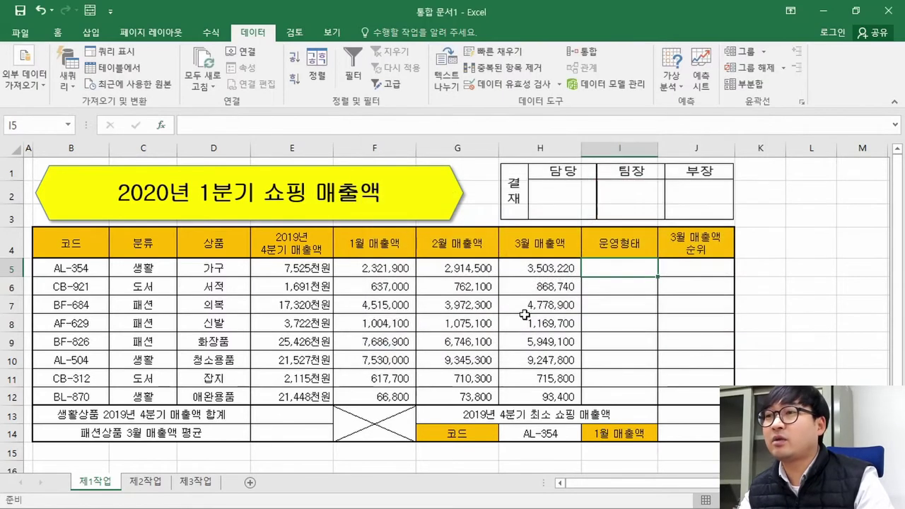
- Enter the syntax note '=if(조건,맞았을 때,틀렸을 때) as text in cell B16 below the table
{"action": "scroll", "coordinate": [283, 318], "scroll_direction": "down", "scroll_amount": 2}
{"action": "left_click", "coordinate": [78, 329]}
{"action": "type", "text": "'=if"}
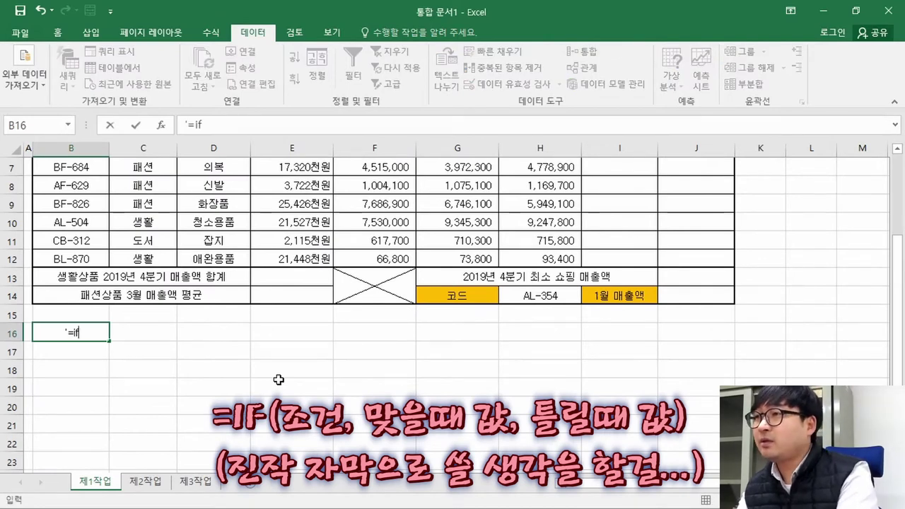
{"action": "type", "text": "(조건,"}
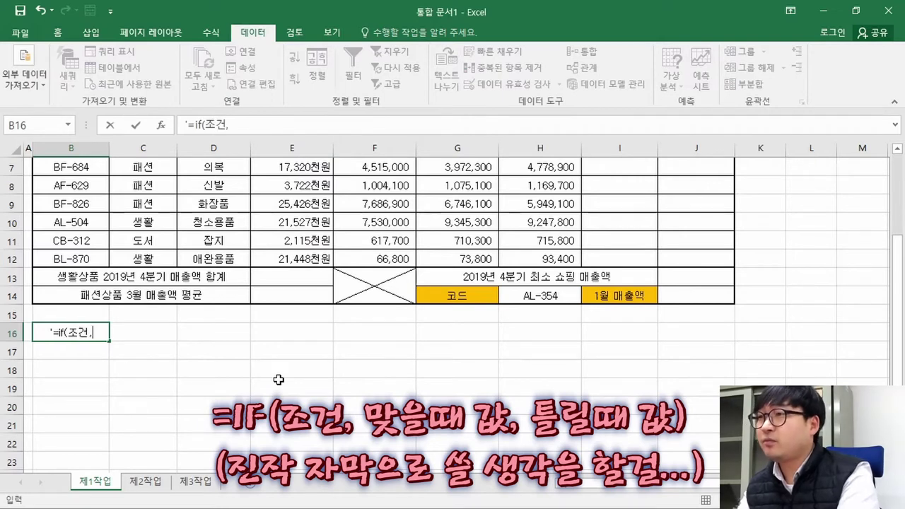
{"action": "type", "text": "맞ㅇ을 "}
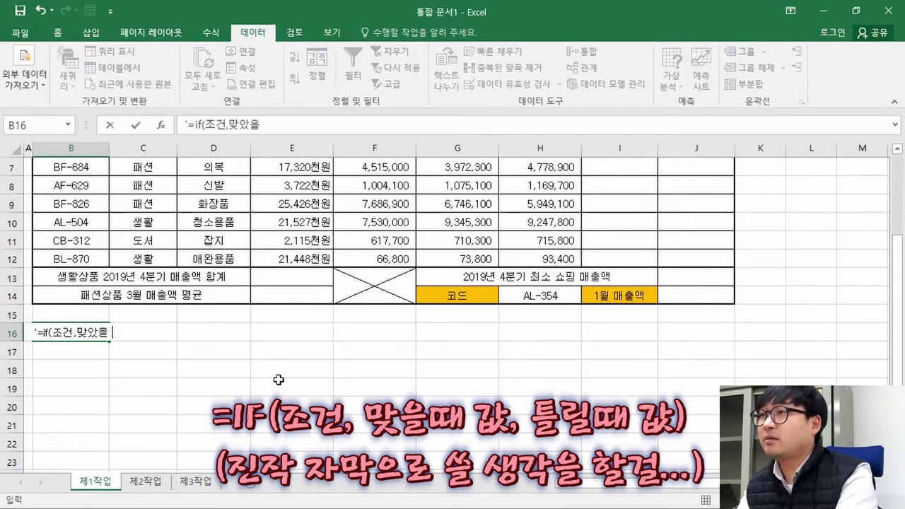
{"action": "type", "text": "때,틀ㄹ렸"}
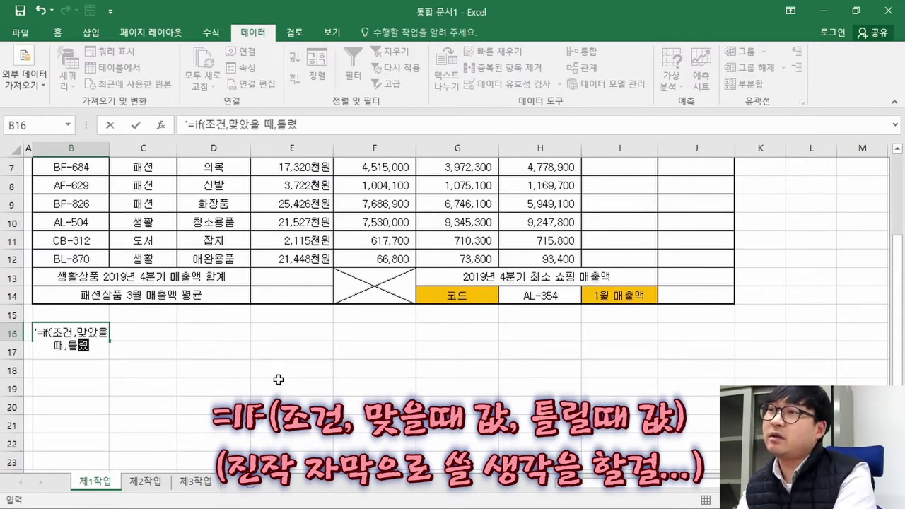
{"action": "type", "text": "을 ㄷ)"}
{"action": "key", "text": "Return"}
- Left-align the IF syntax note in cell B16
{"action": "key", "text": "Up"}
{"action": "left_click", "coordinate": [58, 32]}
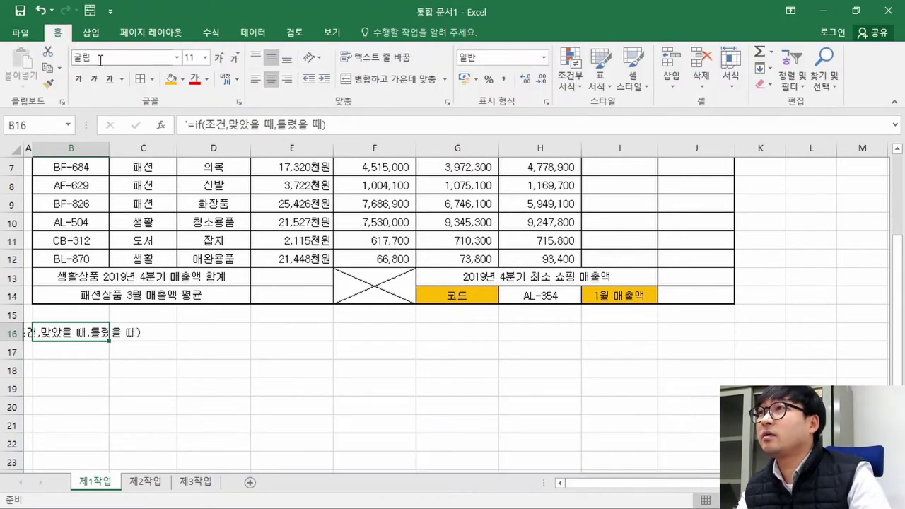
{"action": "left_click", "coordinate": [256, 78]}
{"action": "scroll", "coordinate": [63, 396], "scroll_direction": "up", "scroll_amount": 2}
{"action": "scroll", "coordinate": [64, 396], "scroll_direction": "down", "scroll_amount": 1}
{"action": "left_click", "coordinate": [64, 413]}
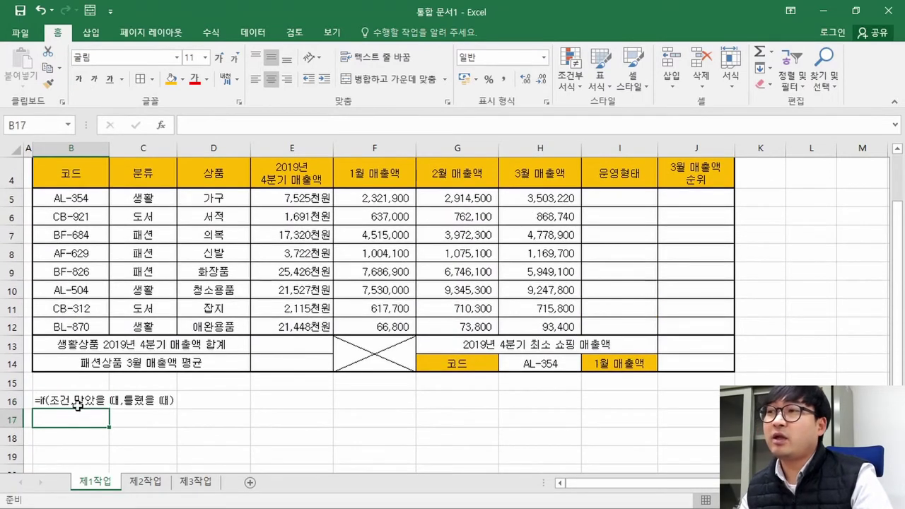
{"action": "left_click", "coordinate": [78, 399]}
{"action": "left_click", "coordinate": [192, 401]}
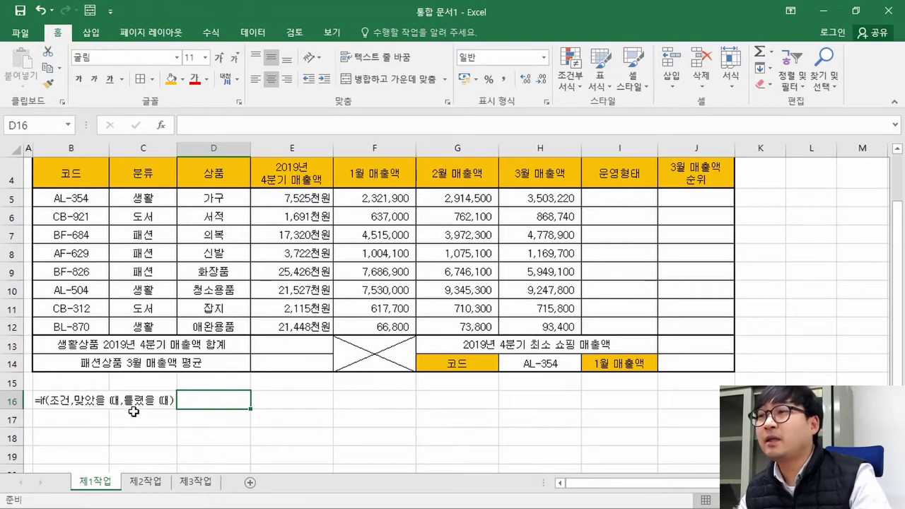
- Switch to the GE12-12A.pdf requirements, highlight the LEFT function named in item (1), and return to the Excel sheet
{"action": "key", "text": "alt+Tab"}
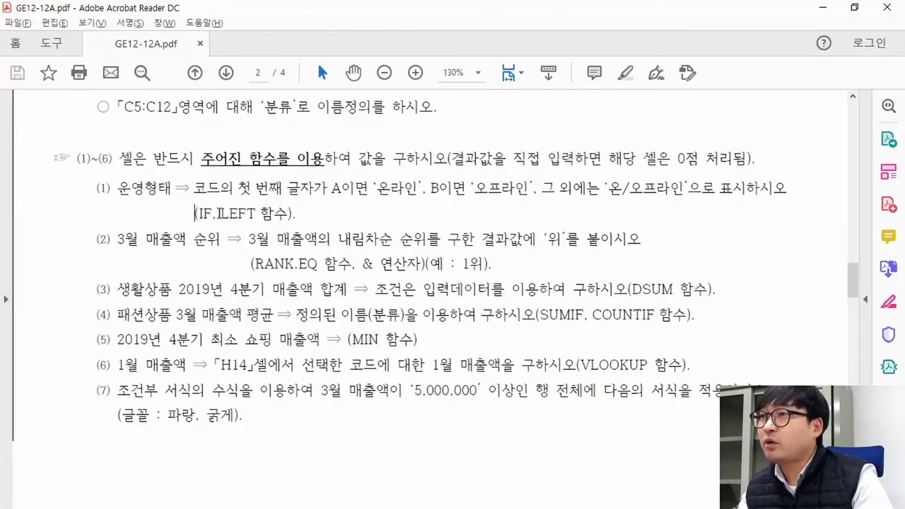
{"action": "left_click_drag", "start_coordinate": [220, 213], "coordinate": [255, 213]}
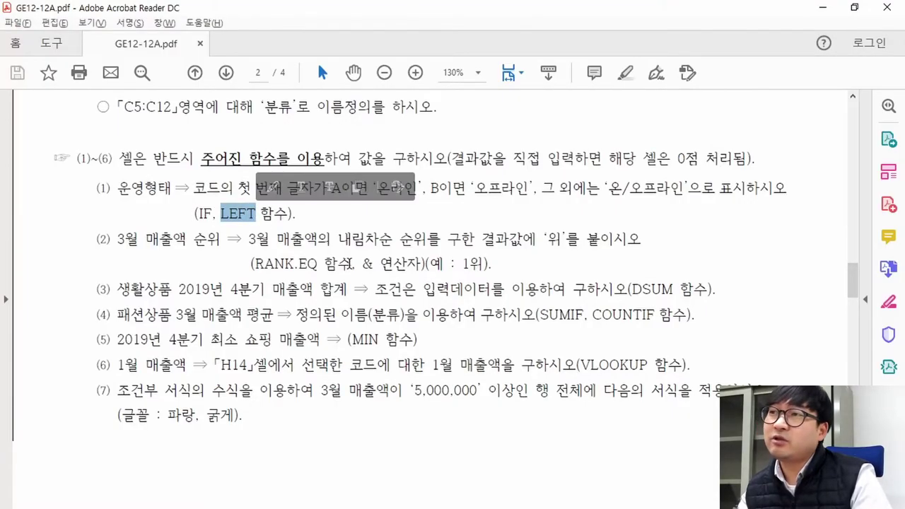
{"action": "key", "text": "alt+Tab"}
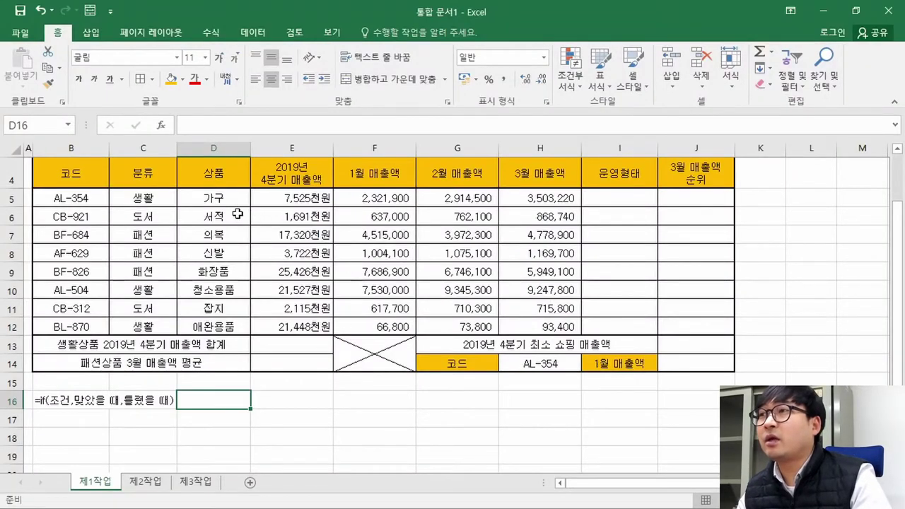
{"action": "left_click", "coordinate": [211, 193]}
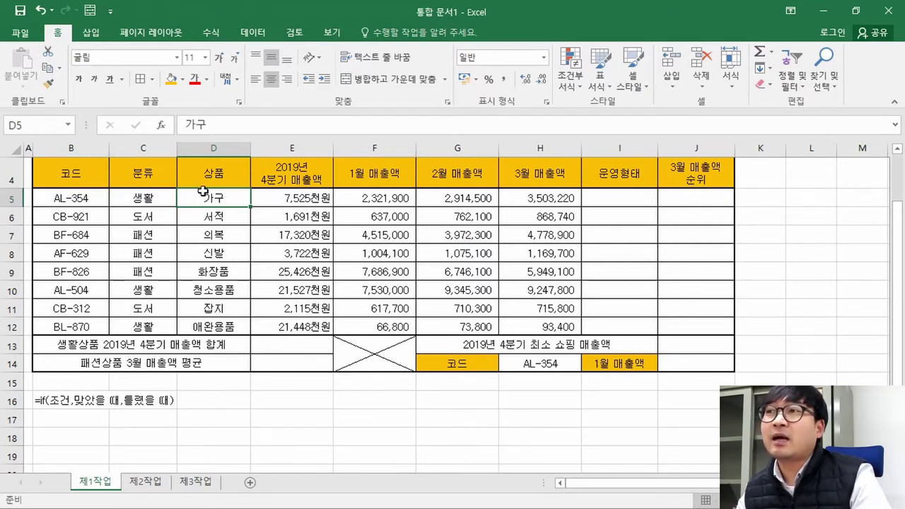
{"action": "left_click", "coordinate": [221, 222]}
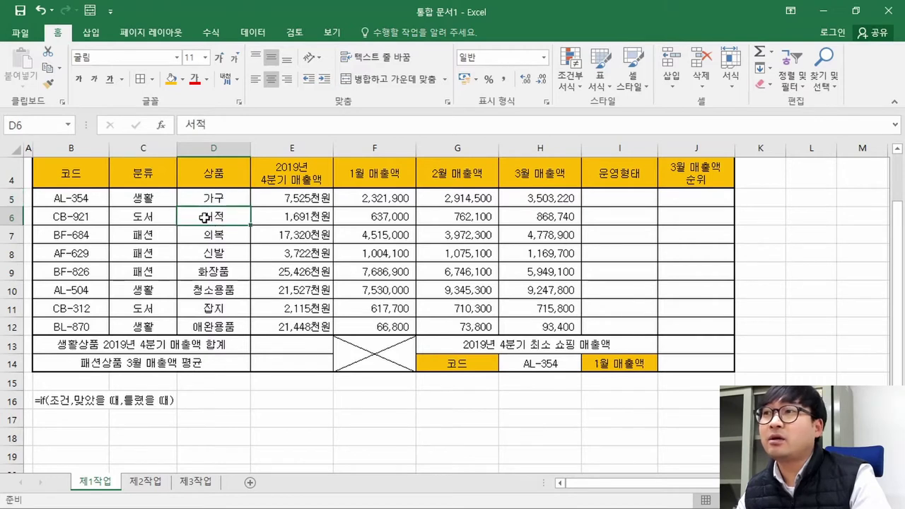
{"action": "left_click", "coordinate": [219, 242]}
{"action": "left_click", "coordinate": [215, 256]}
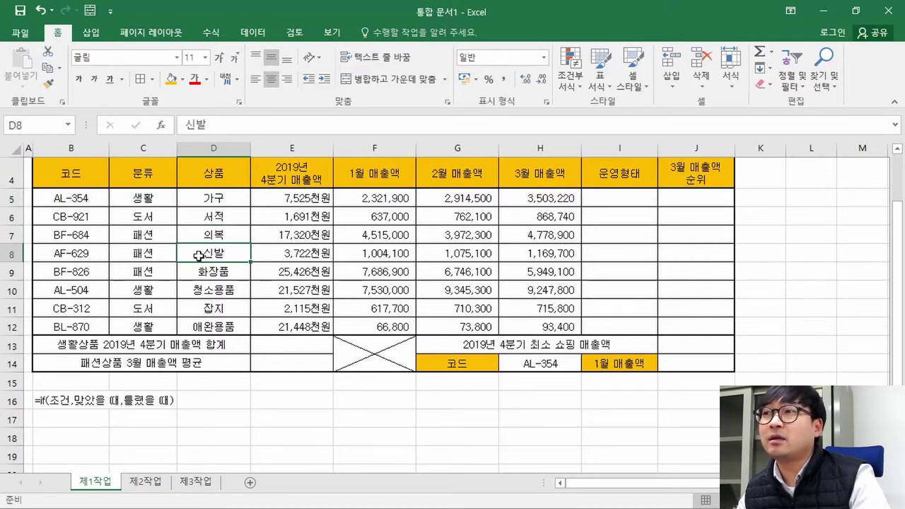
{"action": "left_click", "coordinate": [214, 284]}
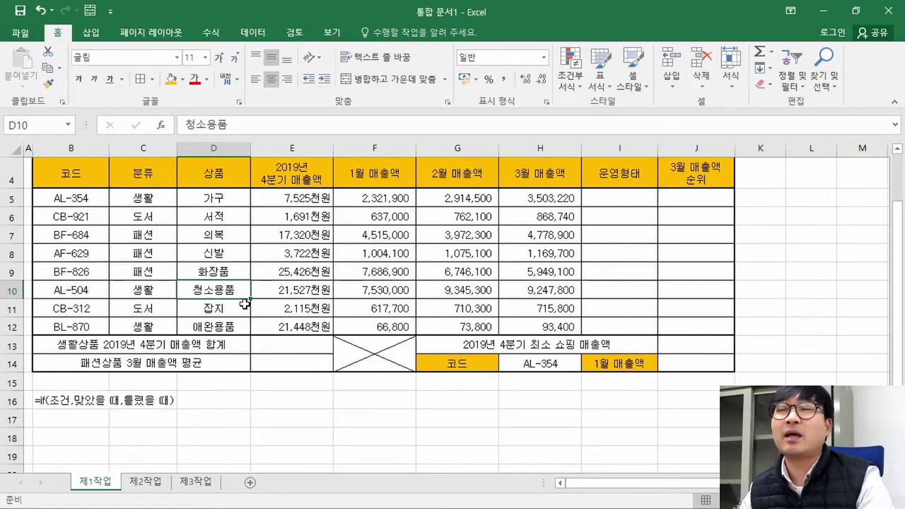
{"action": "left_click", "coordinate": [225, 323]}
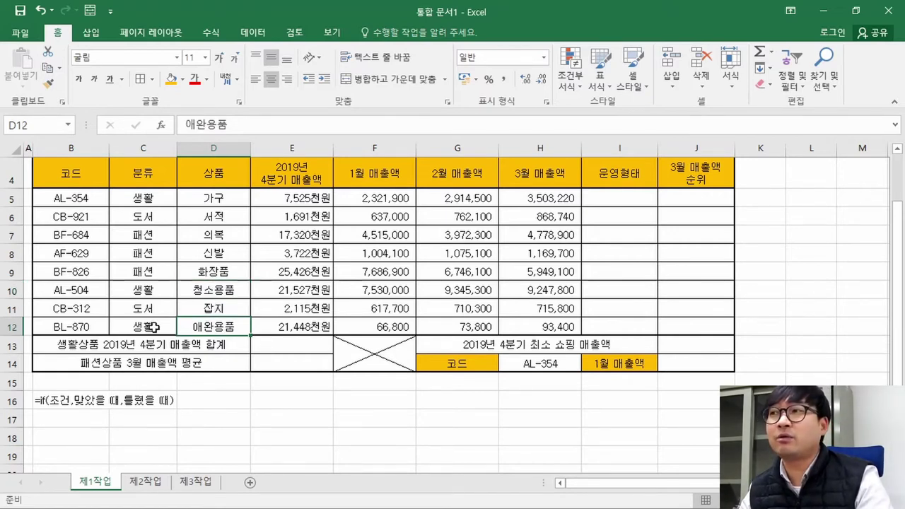
{"action": "left_click", "coordinate": [84, 327]}
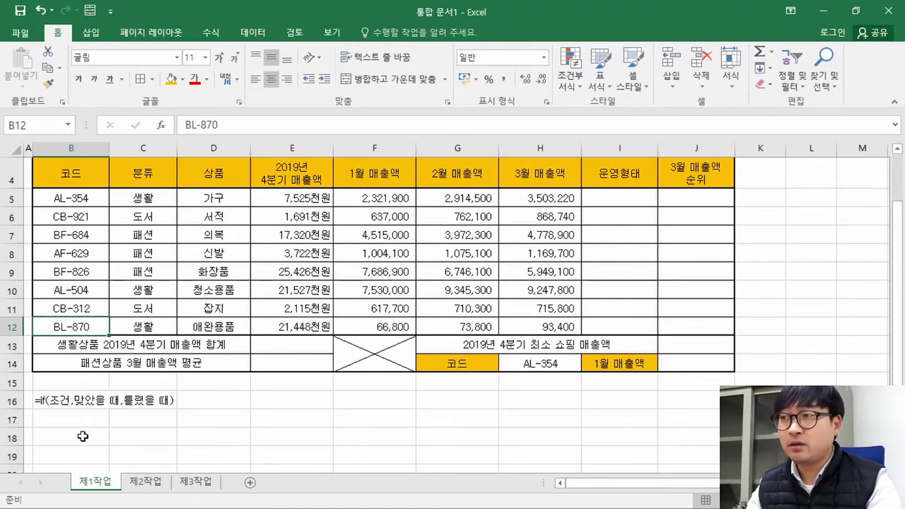
- Enter the LEFT syntax note =left(대상,왼쪽부터 몇 개?) in cell B17, below the IF syntax note
{"action": "left_click", "coordinate": [72, 417]}
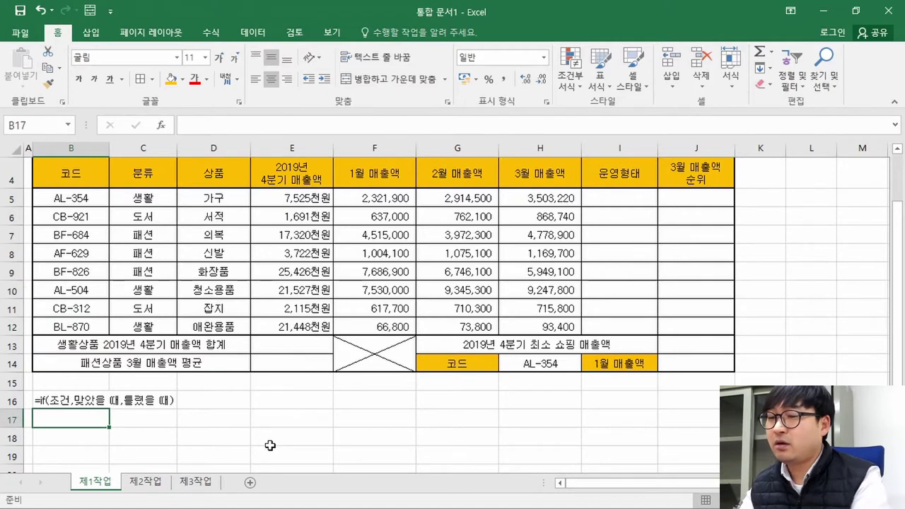
{"action": "type", "text": "=left"}
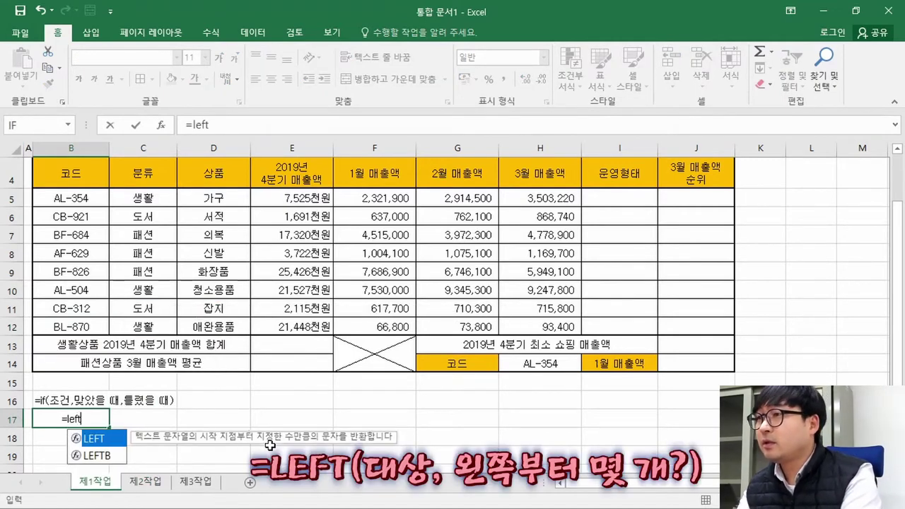
{"action": "type", "text": "("}
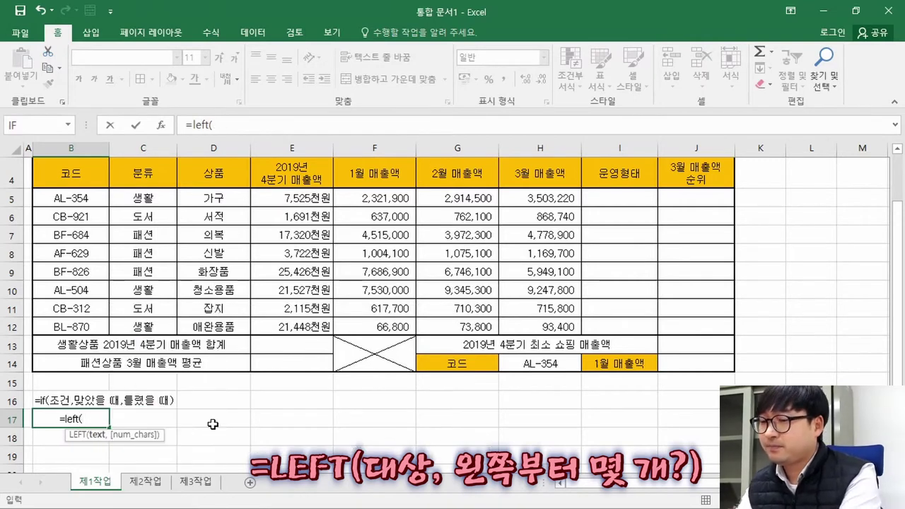
{"action": "type", "text": "대상"}
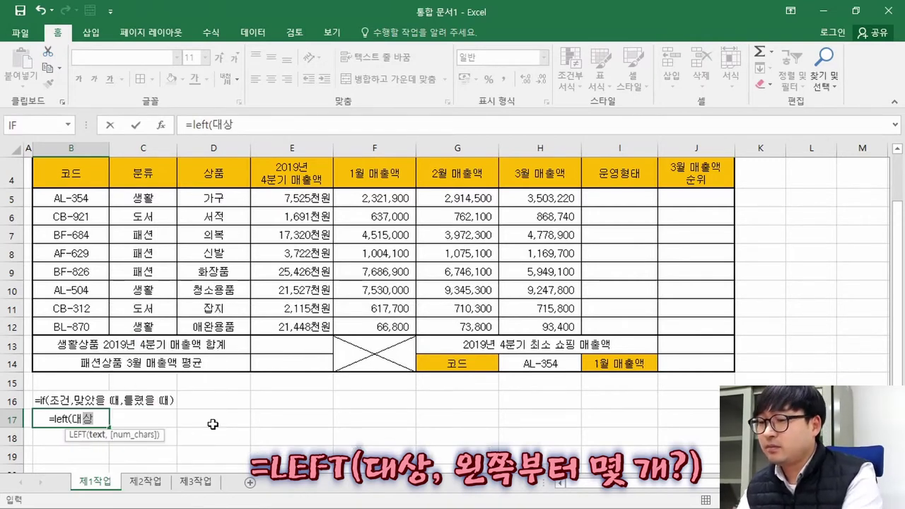
{"action": "type", "text": ","}
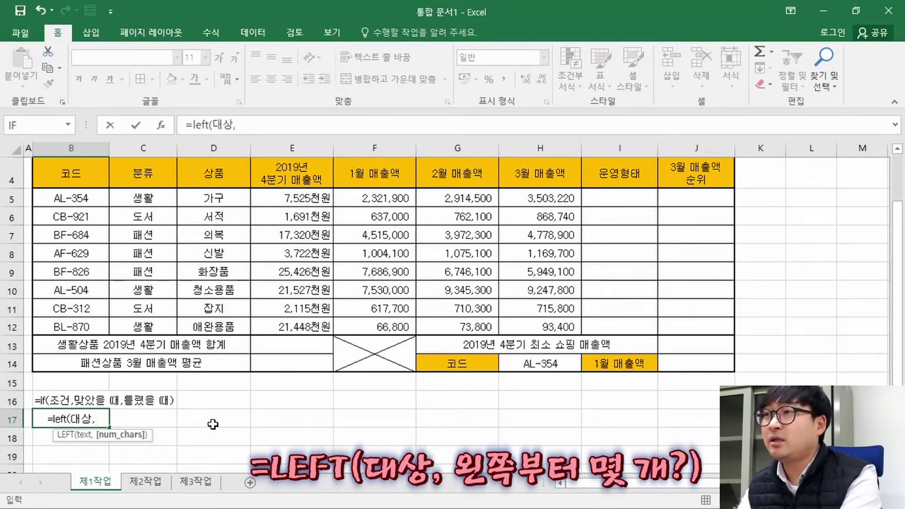
{"action": "type", "text": "몇개"}
{"action": "key", "text": "BackSpace"}
{"action": "key", "text": "BackSpace"}
{"action": "key", "text": "BackSpace"}
{"action": "type", "text": "오"}
{"action": "type", "text": "쪽부터 "}
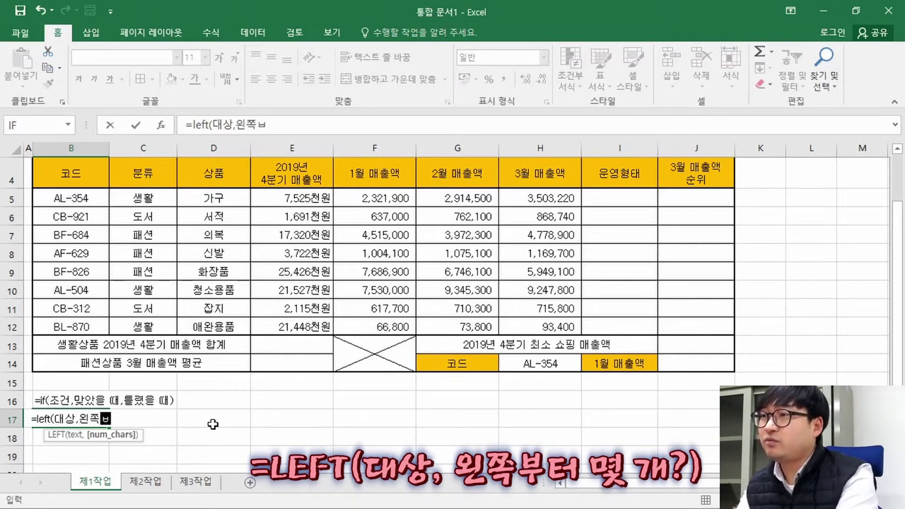
{"action": "type", "text": "몇 개?"}
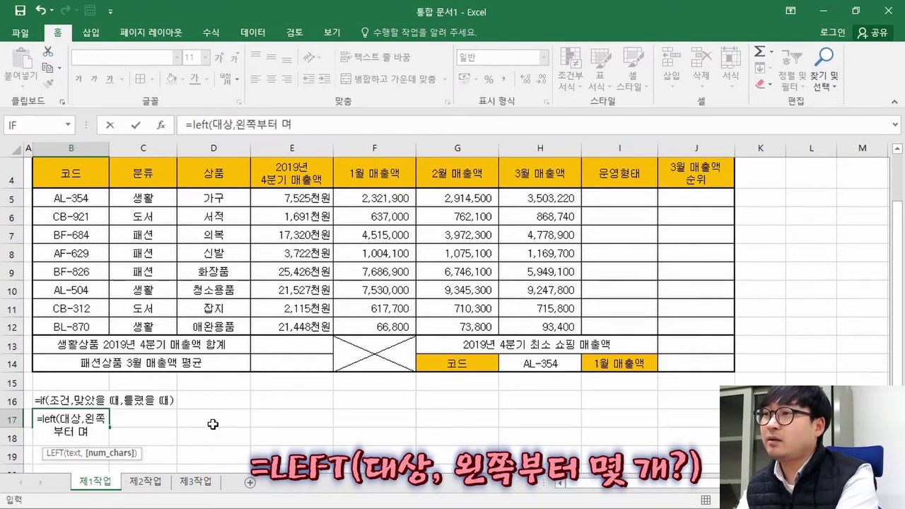
{"action": "key", "text": "Return"}
{"action": "key", "text": "Up"}
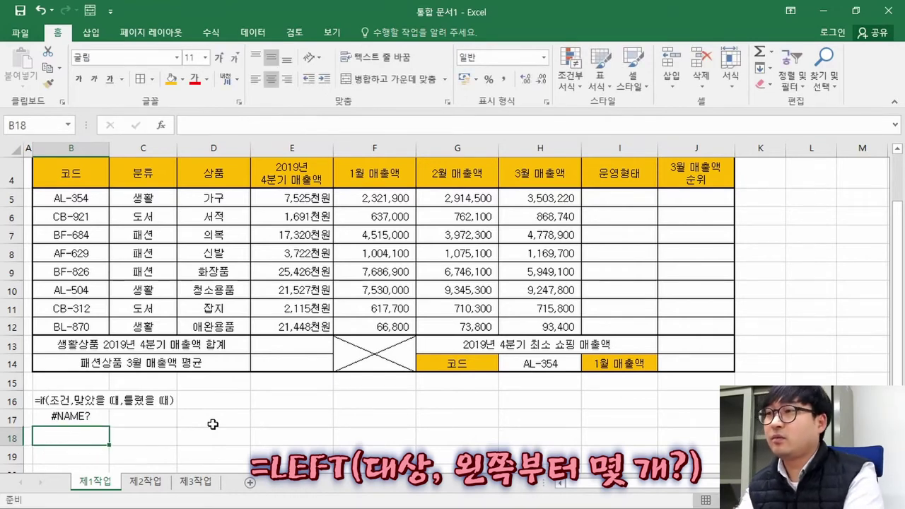
- Turn the LEFT syntax note in B17 into plain text with a leading apostrophe and left-align it
{"action": "key", "text": "F2"}
{"action": "key", "text": "Home"}
{"action": "type", "text": "'"}
{"action": "key", "text": "Return"}
{"action": "key", "text": "Up"}
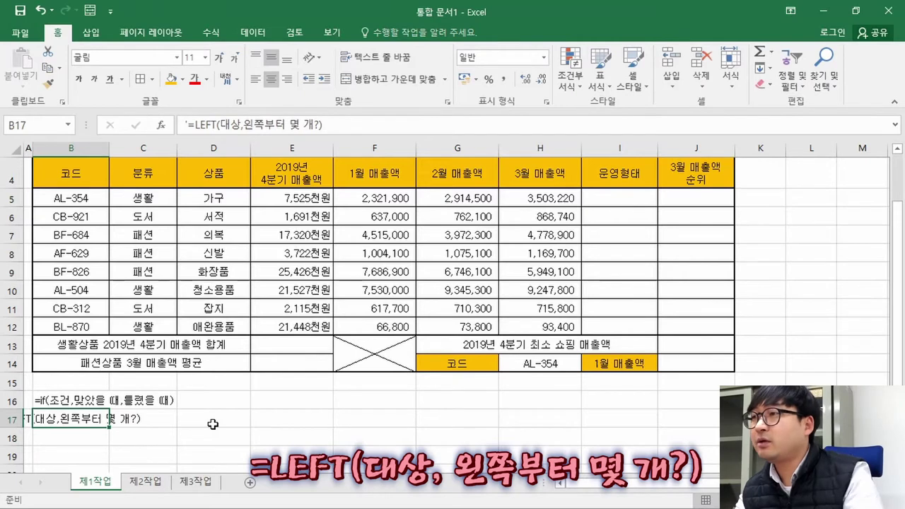
{"action": "left_click", "coordinate": [255, 79]}
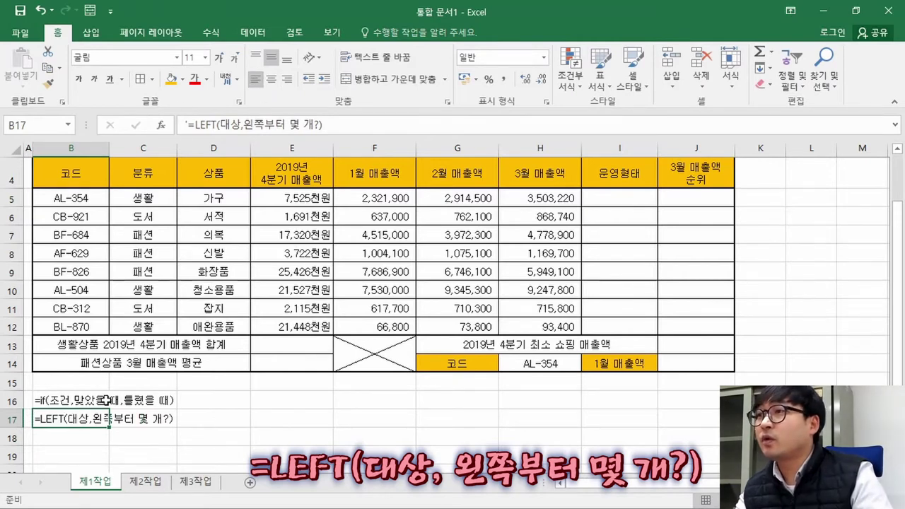
- Select I5, copy the 운영형태 requirement from 코드의 첫 번째 글자가 through ‘온/오프라인’ in the PDF, and return to Excel
{"action": "left_click", "coordinate": [590, 213]}
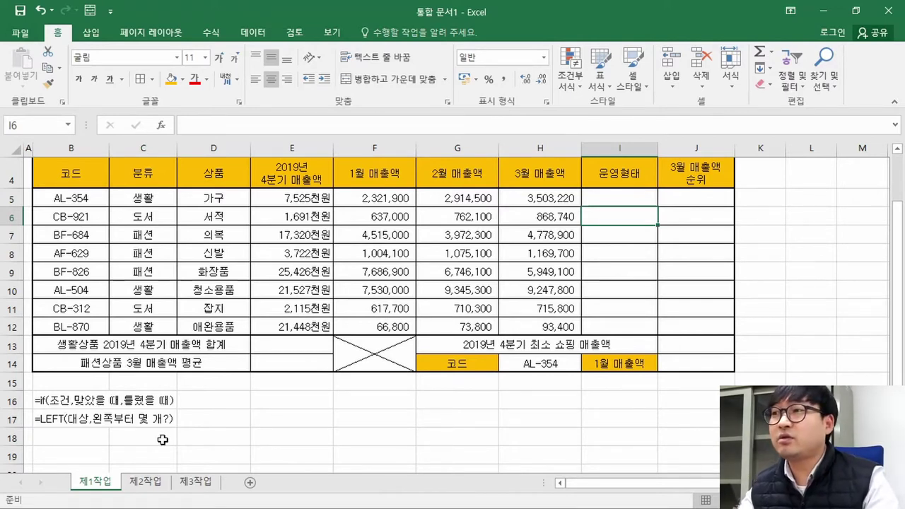
{"action": "left_click", "coordinate": [615, 198]}
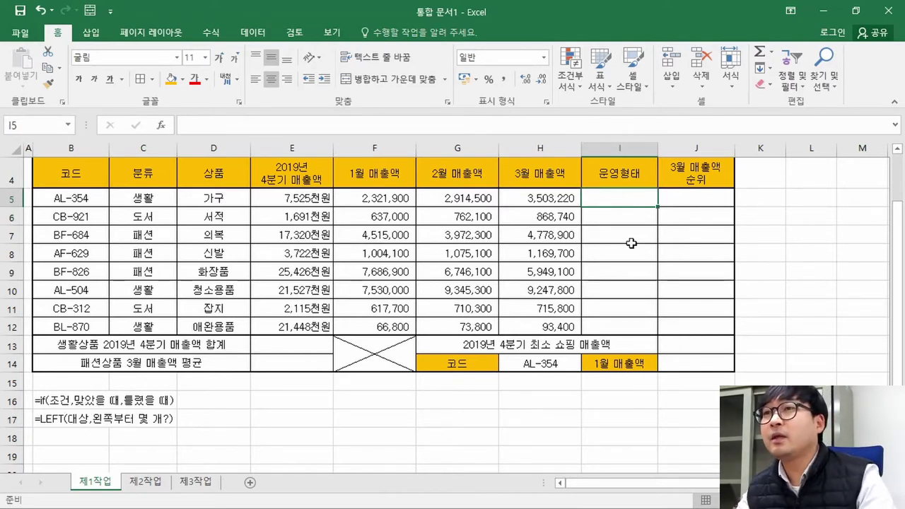
{"action": "key", "text": "alt+Tab"}
{"action": "left_click_drag", "start_coordinate": [194, 187], "coordinate": [687, 190]}
{"action": "key", "text": "ctrl+c"}
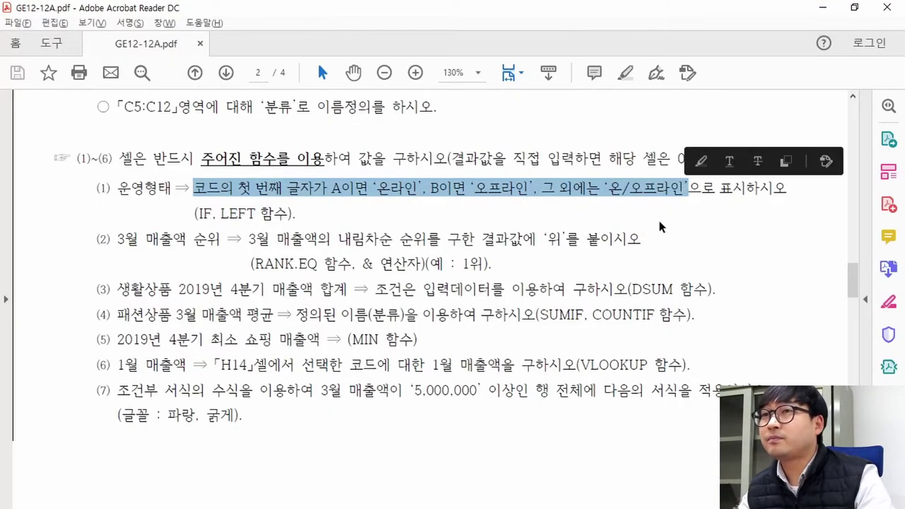
{"action": "key", "text": "alt+Tab"}
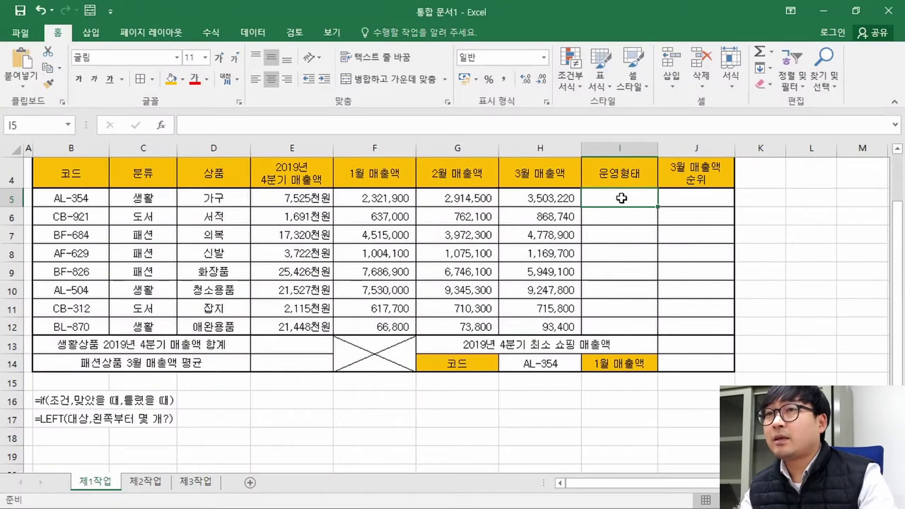
- Start an IF function in I5, open its function arguments, and paste the copied requirement into Logical_test
{"action": "type", "text": "="}
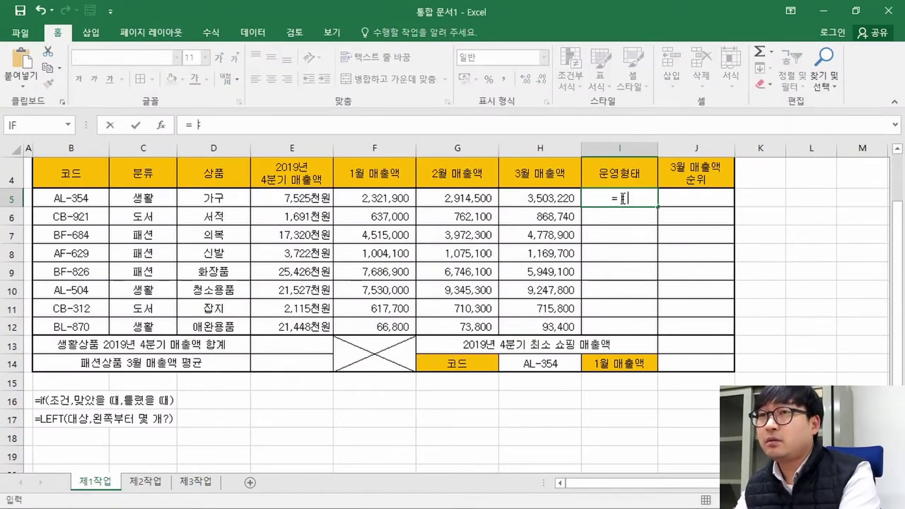
{"action": "type", "text": "if"}
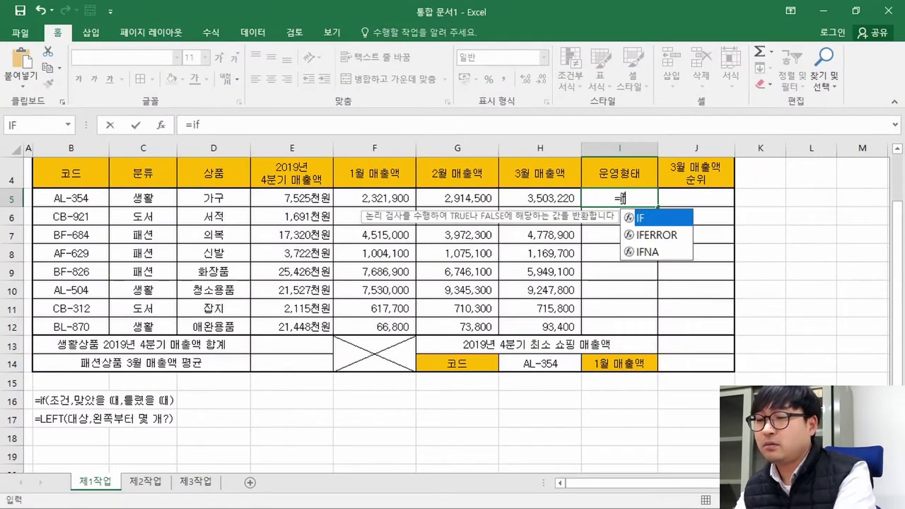
{"action": "double_click", "coordinate": [661, 219]}
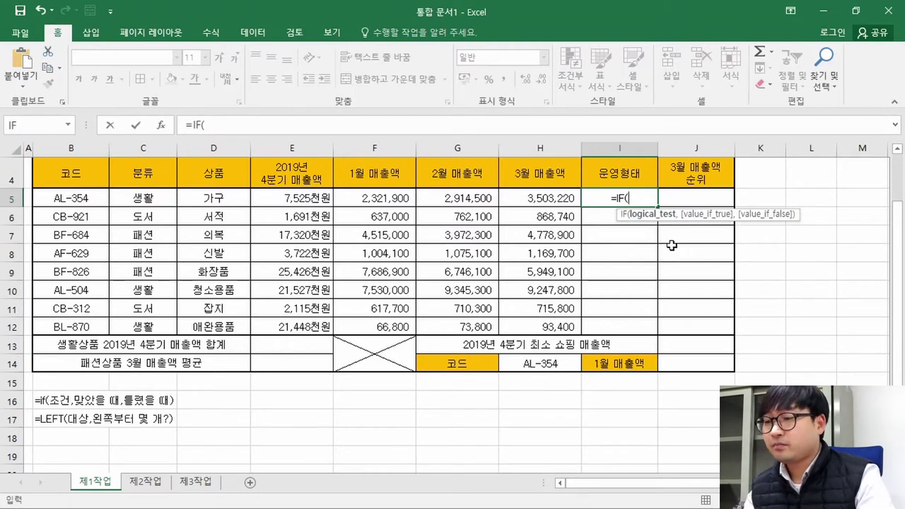
{"action": "left_click", "coordinate": [161, 125]}
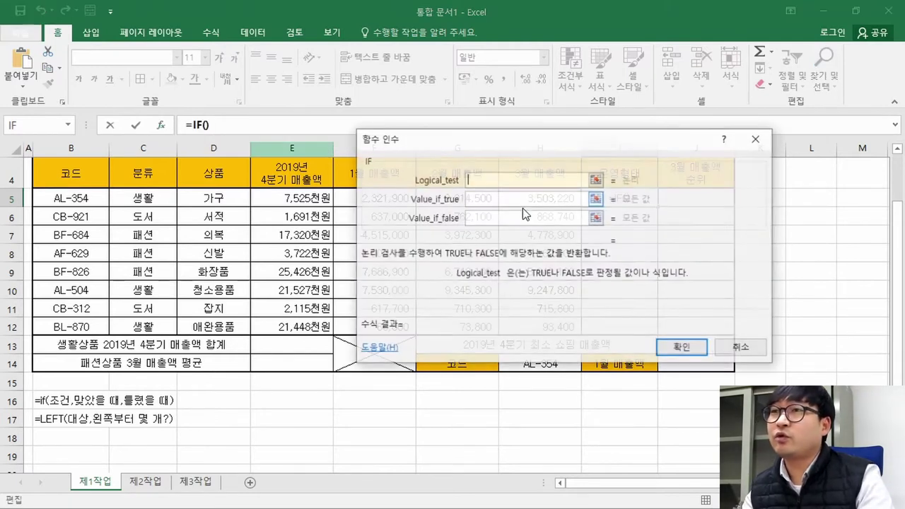
{"action": "key", "text": "ctrl+v"}
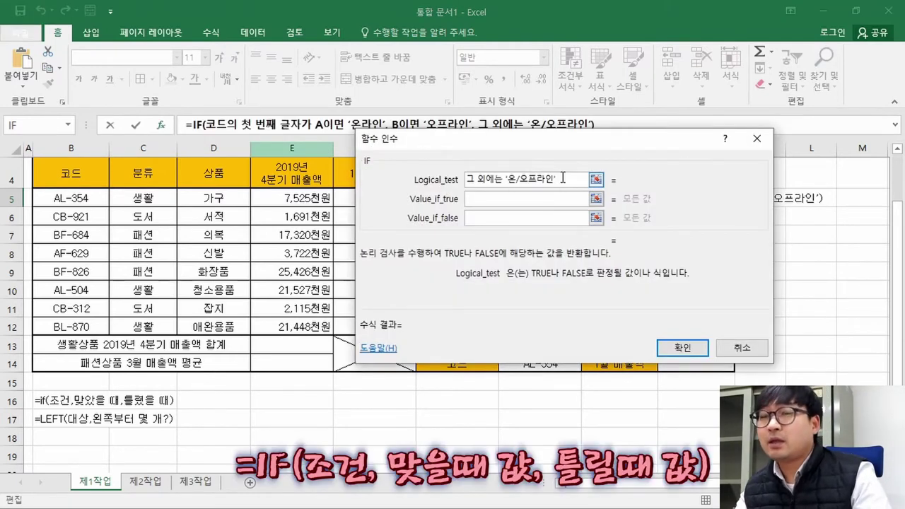
{"action": "key", "text": "Home"}
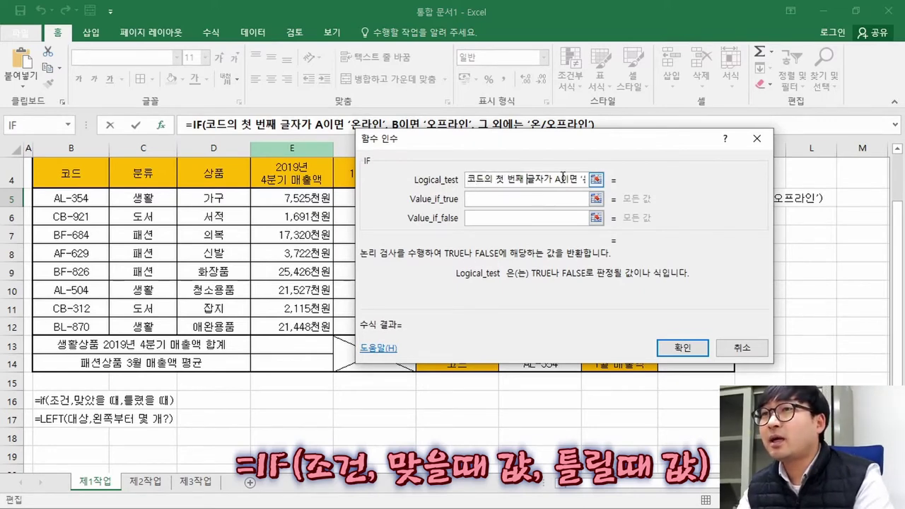
{"action": "key", "text": "ctrl+a"}
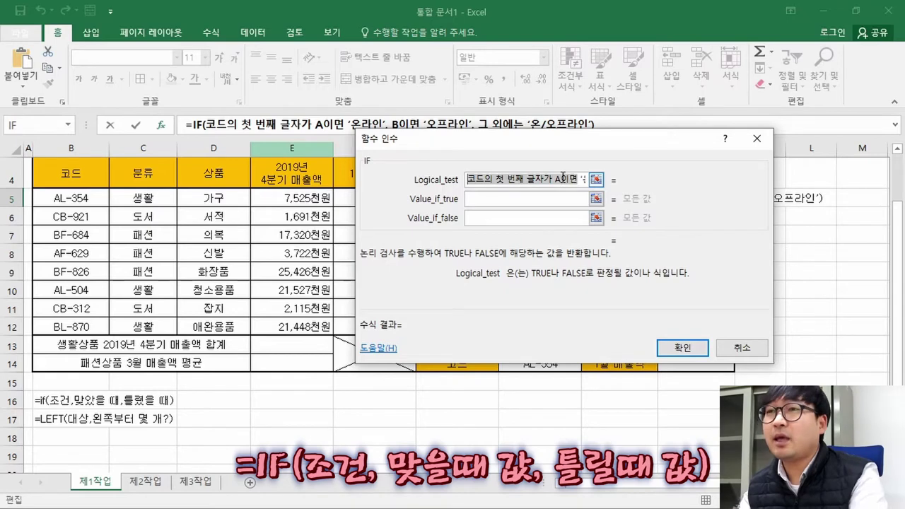
{"action": "key", "text": "Left"}
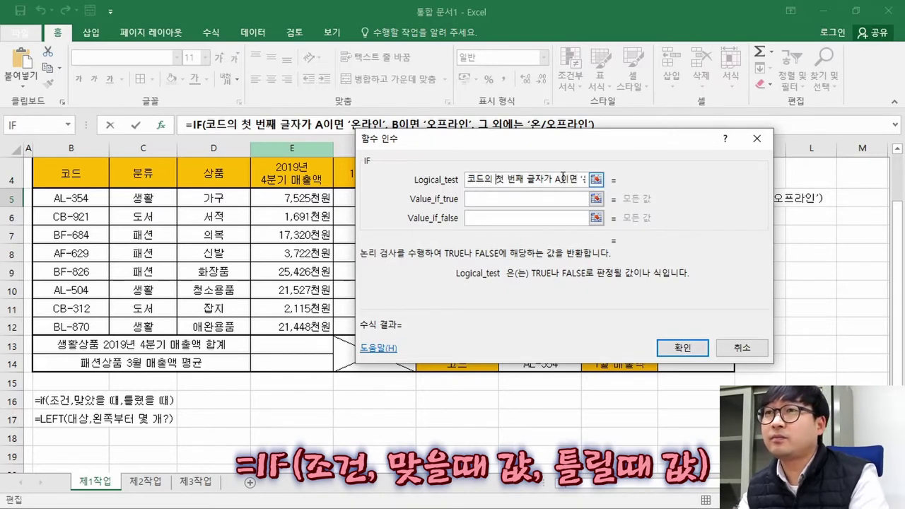
- Move the requirement text from ‘온라인’ onward out of Logical_test into Value_if_true, leaving 코드의 첫 번째 글자가 A이면 as the condition
{"action": "left_click", "coordinate": [562, 177]}
{"action": "key", "text": "shift+End"}
{"action": "key", "text": "ctrl+c"}
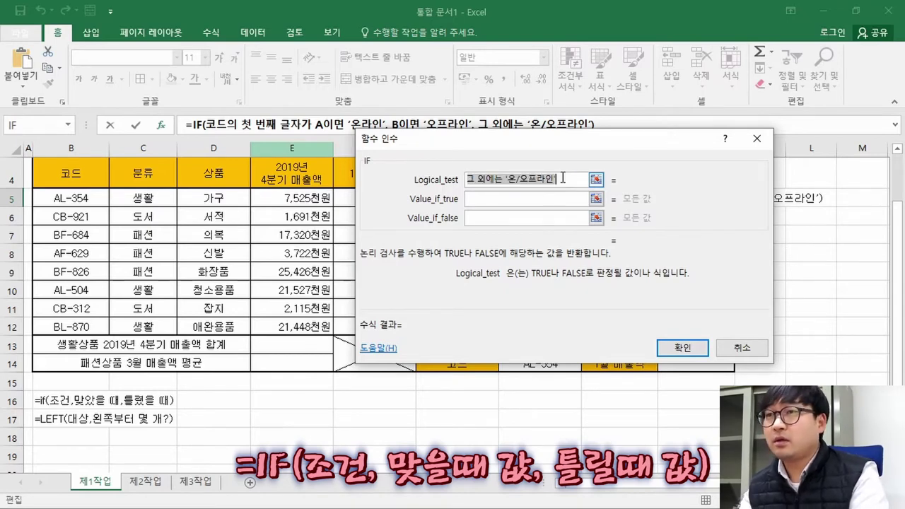
{"action": "key", "text": "Delete"}
{"action": "left_click", "coordinate": [538, 199]}
{"action": "key", "text": "ctrl+v"}
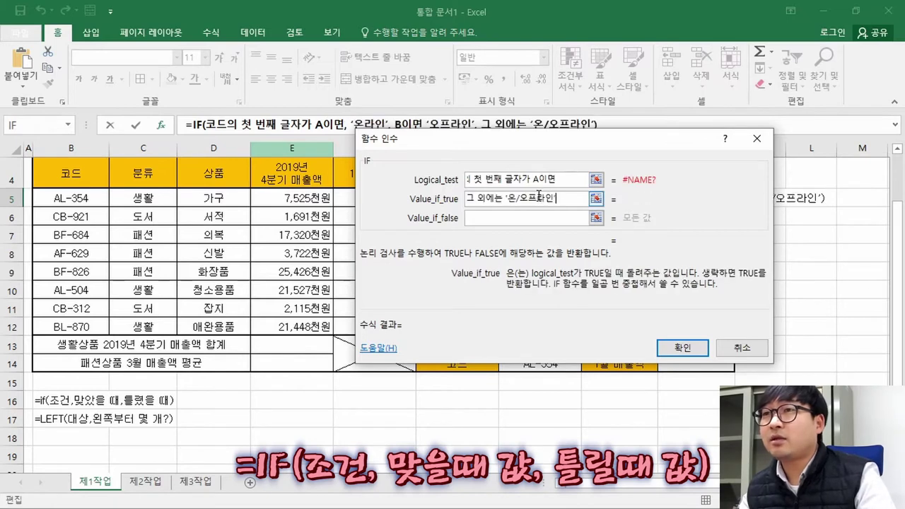
- Move the requirement text from B이면 onward out of Value_if_true into Value_if_false, leaving ‘온라인’ as the true value
{"action": "key", "text": "Home"}
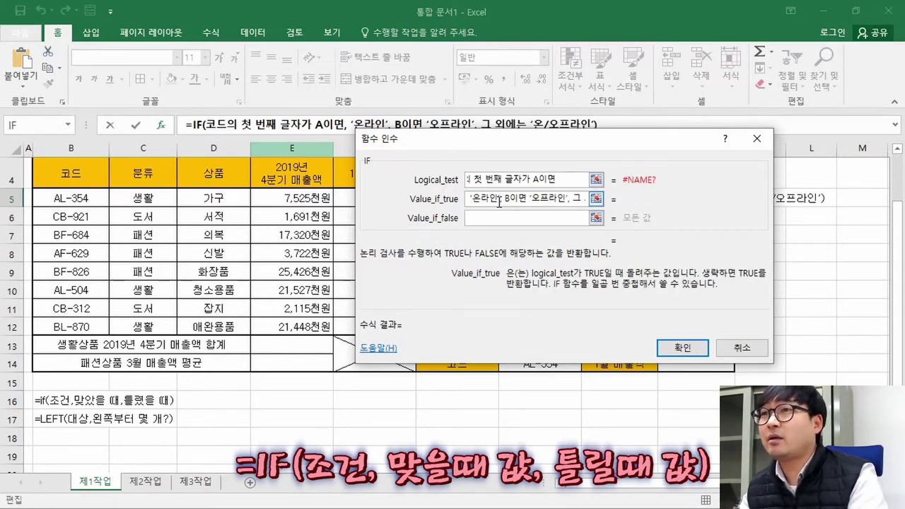
{"action": "left_click", "coordinate": [500, 200]}
{"action": "key", "text": "shift+End"}
{"action": "key", "text": "ctrl+x"}
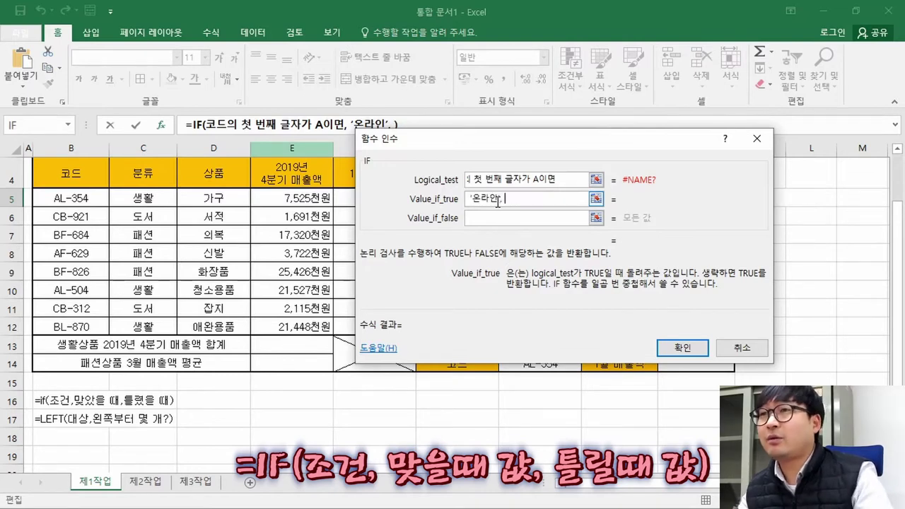
{"action": "left_click", "coordinate": [494, 217]}
{"action": "key", "text": "ctrl+v"}
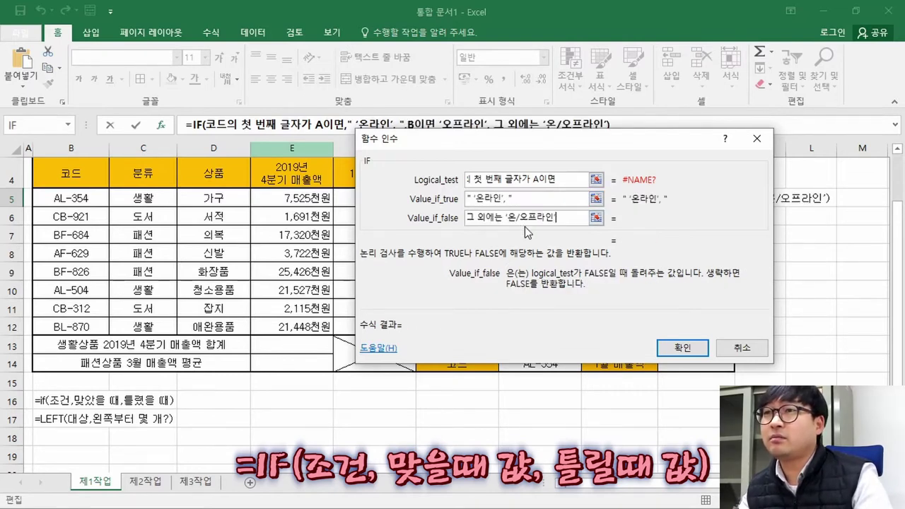
{"action": "key", "text": "Home"}
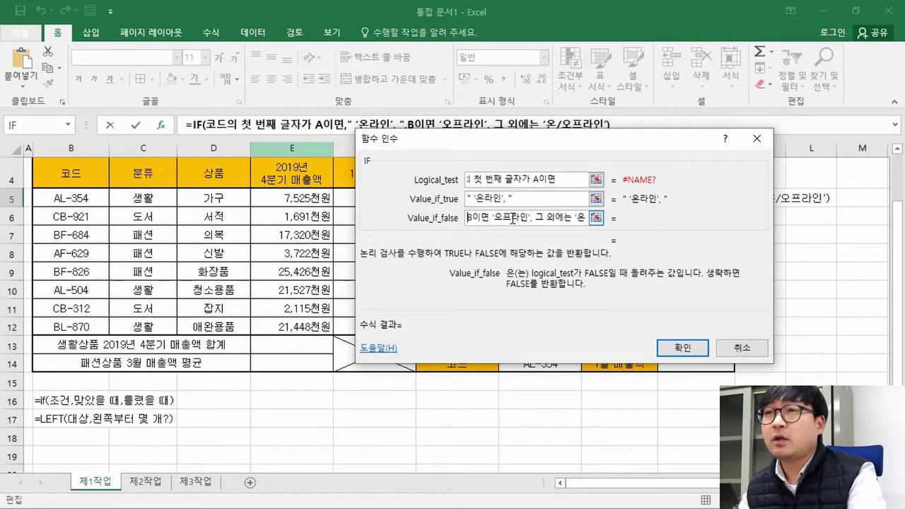
- Replace the word 코드 at the start of Logical_test with a reference to cell B5
{"action": "key", "text": "shift+Tab"}
{"action": "key", "text": "shift+Tab"}
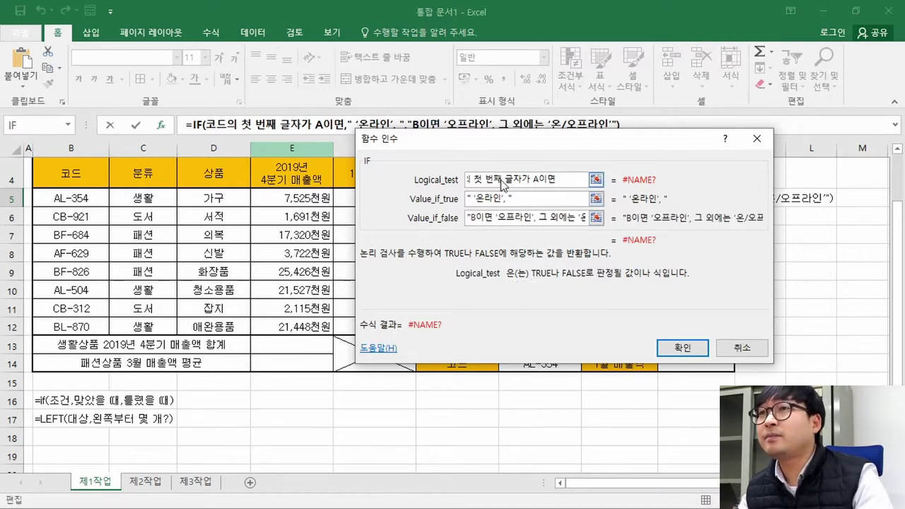
{"action": "key", "text": "shift+Right"}
{"action": "key", "text": "shift+Right"}
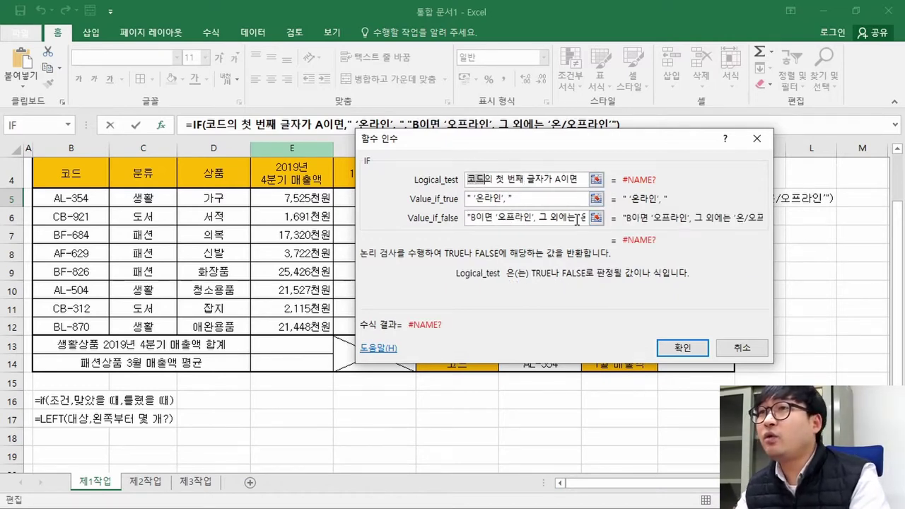
{"action": "left_click", "coordinate": [77, 200]}
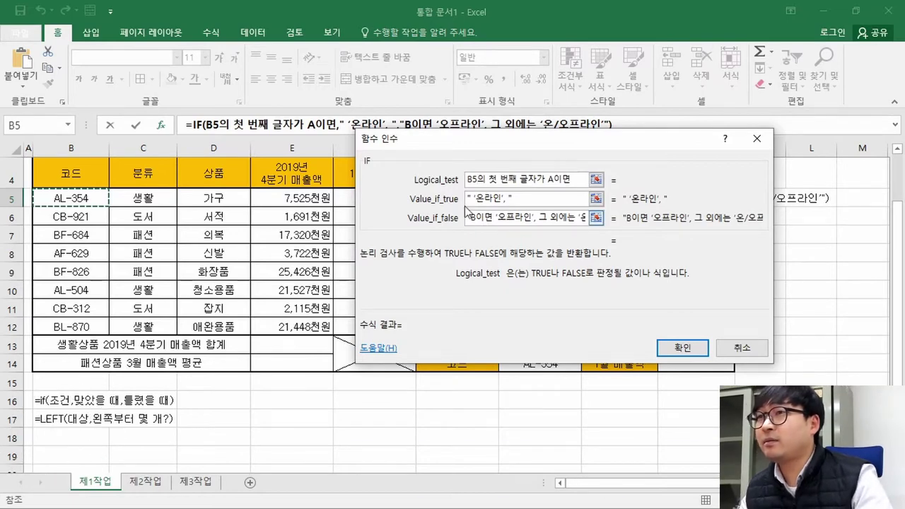
- Wrap the B5 reference in Logical_test in a LEFT function that takes one character, left(B5,1)
{"action": "left_click", "coordinate": [466, 179]}
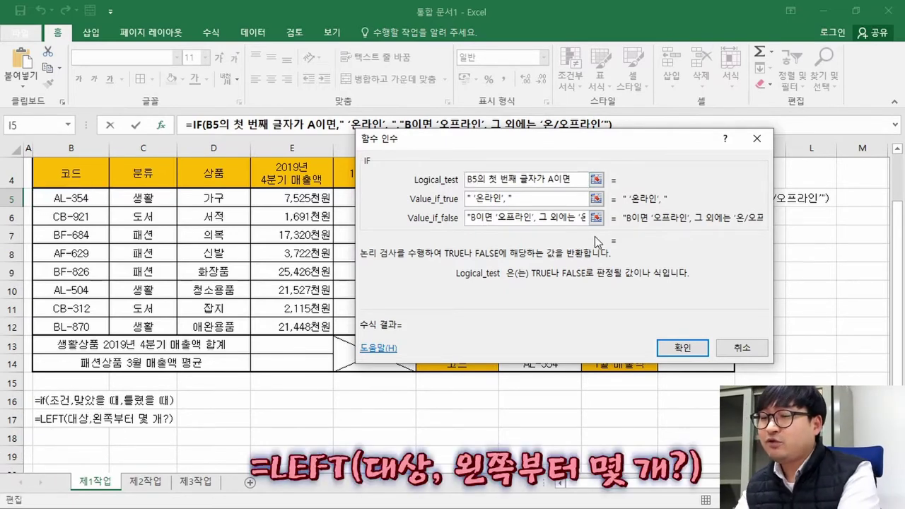
{"action": "type", "text": "lef"}
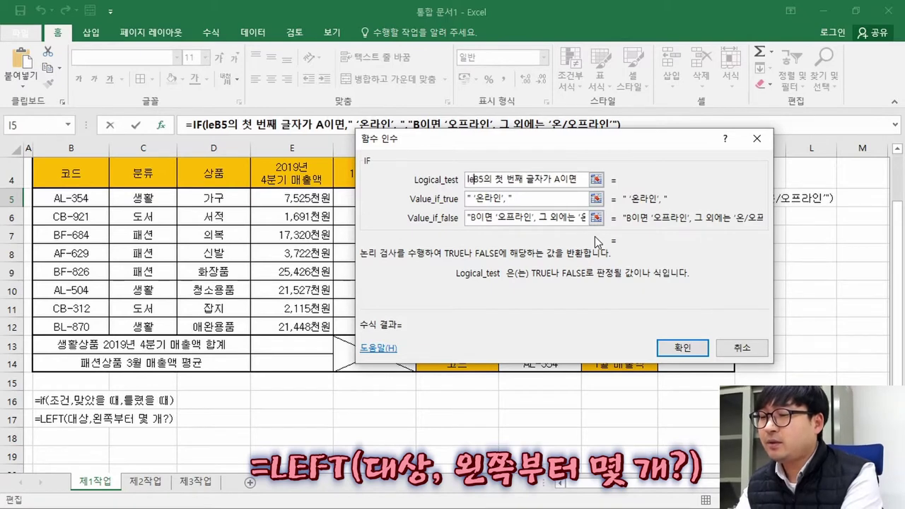
{"action": "type", "text": "t(B5"}
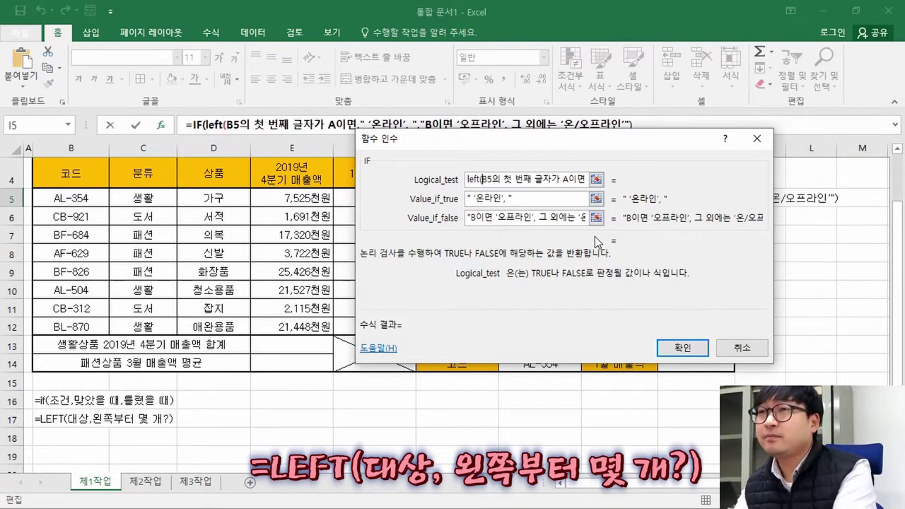
{"action": "type", "text": ","}
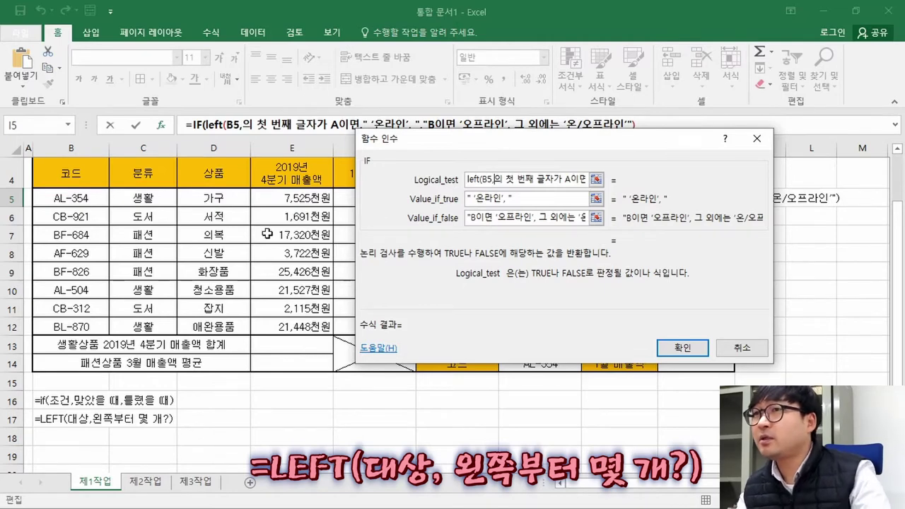
{"action": "type", "text": "1)"}
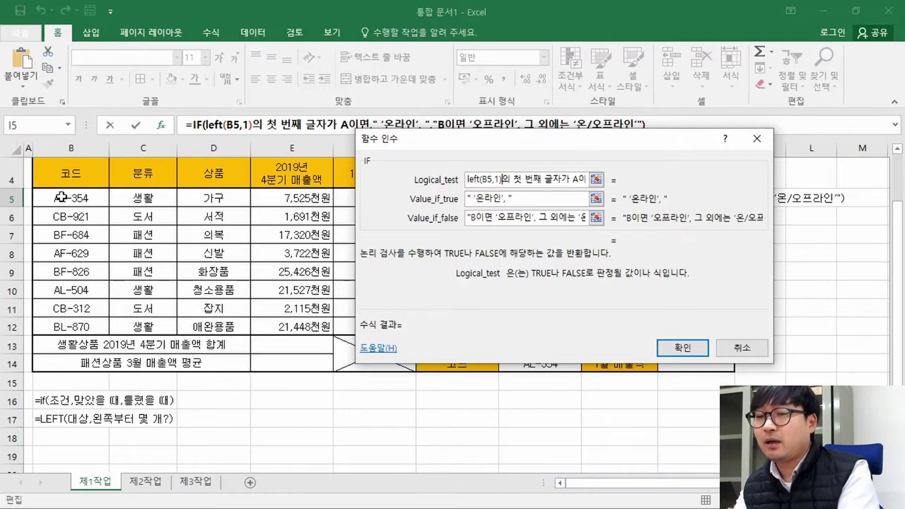
- Replace the remaining Korean condition text in Logical_test so that it reads left(B5,1)="A"
{"action": "type", "text": "="}
{"action": "key", "text": "Delete"}
{"action": "key", "text": "Delete"}
{"action": "key", "text": "Delete"}
{"action": "key", "text": "Delete"}
{"action": "key", "text": "Delete"}
{"action": "key", "text": "Delete"}
{"action": "key", "text": "Delete"}
{"action": "key", "text": "Delete"}
{"action": "key", "text": "Delete"}
{"action": "key", "text": "Delete"}
{"action": "key", "text": "Delete"}
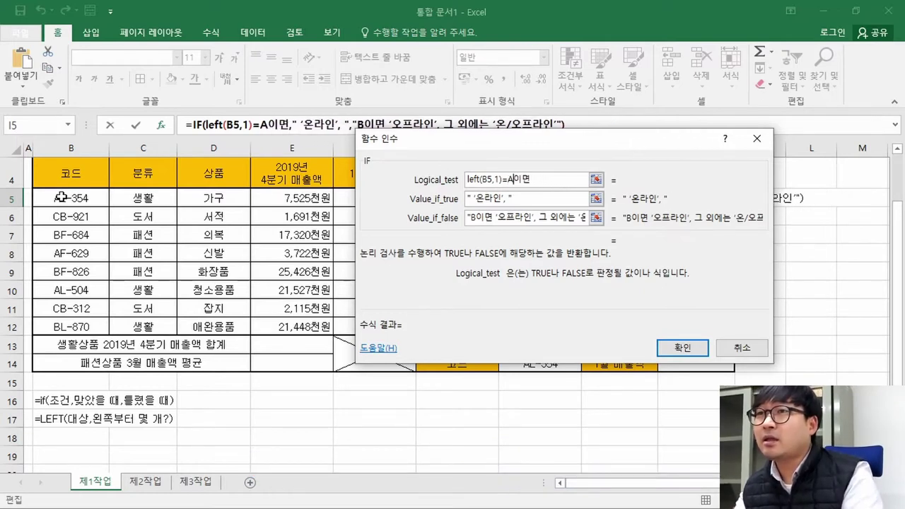
{"action": "key", "text": "Delete"}
{"action": "key", "text": "Delete"}
{"action": "key", "text": "Left"}
{"action": "type", "text": "\"A"}
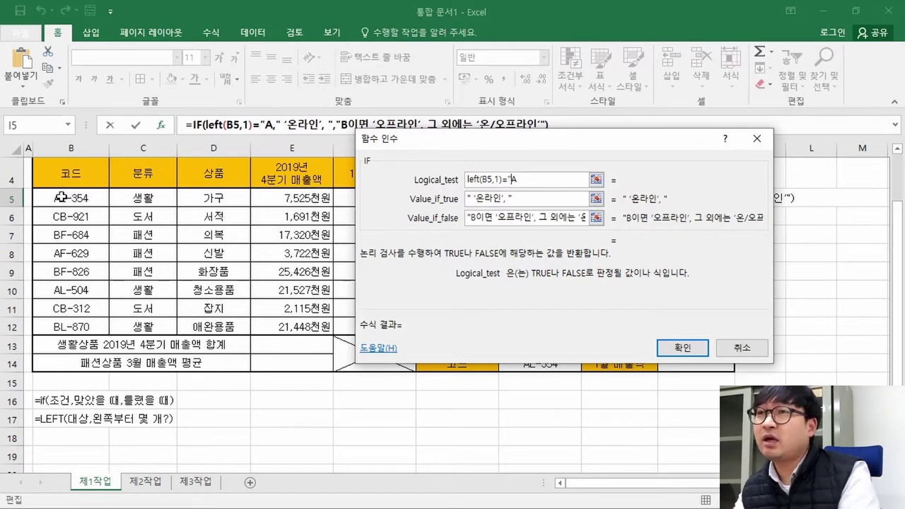
{"action": "type", "text": "\""}
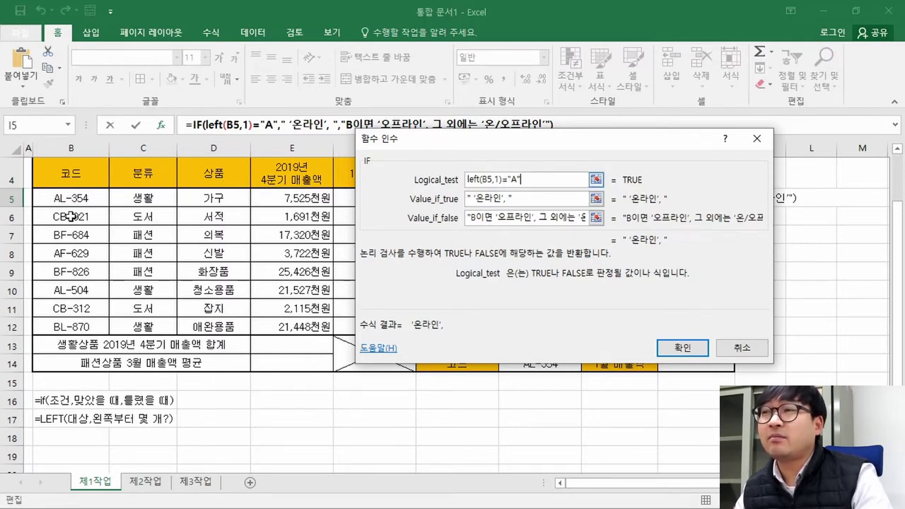
- Clean Value_if_true down to "온라인" without extra quotes, comma or spaces, and confirm the IF function in I5
{"action": "left_click", "coordinate": [472, 198]}
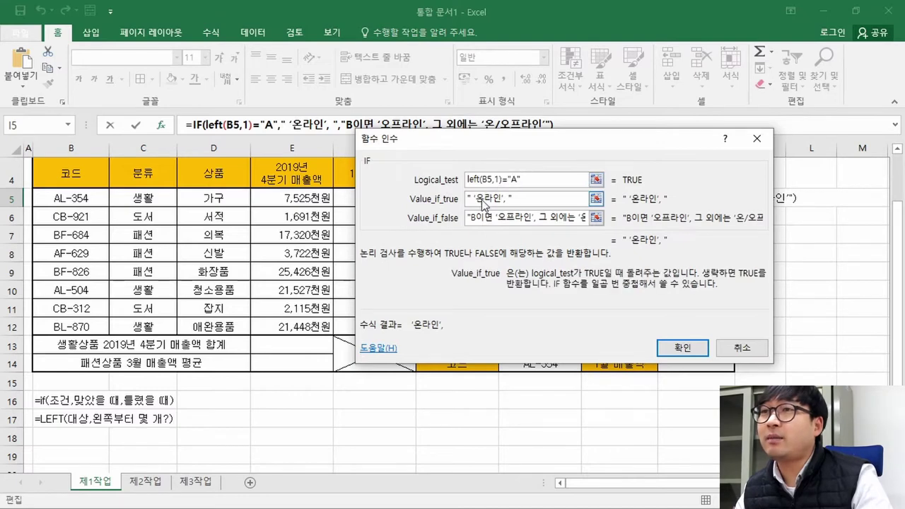
{"action": "key", "text": "BackSpace"}
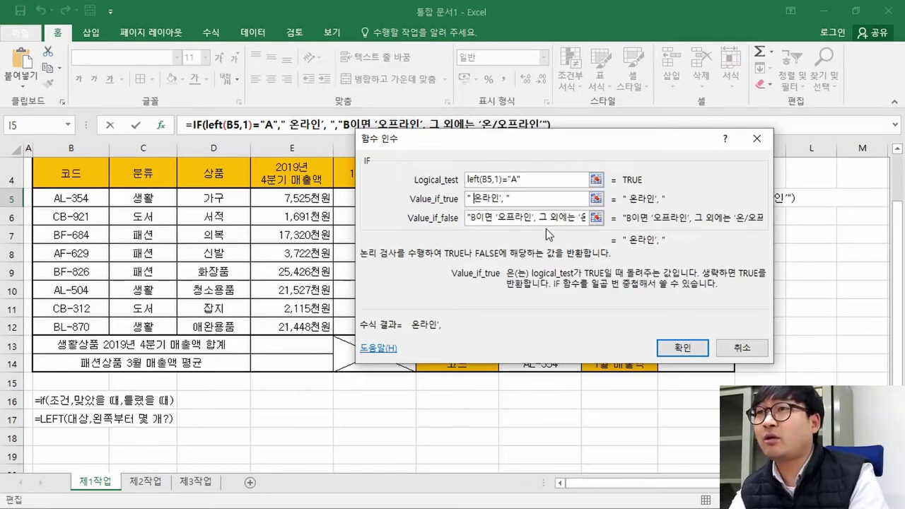
{"action": "key", "text": "Right"}
{"action": "key", "text": "Right"}
{"action": "key", "text": "Right"}
{"action": "key", "text": "Right"}
{"action": "key", "text": "Right"}
{"action": "key", "text": "Right"}
{"action": "key", "text": "BackSpace"}
{"action": "key", "text": "BackSpace"}
{"action": "key", "text": "BackSpace"}
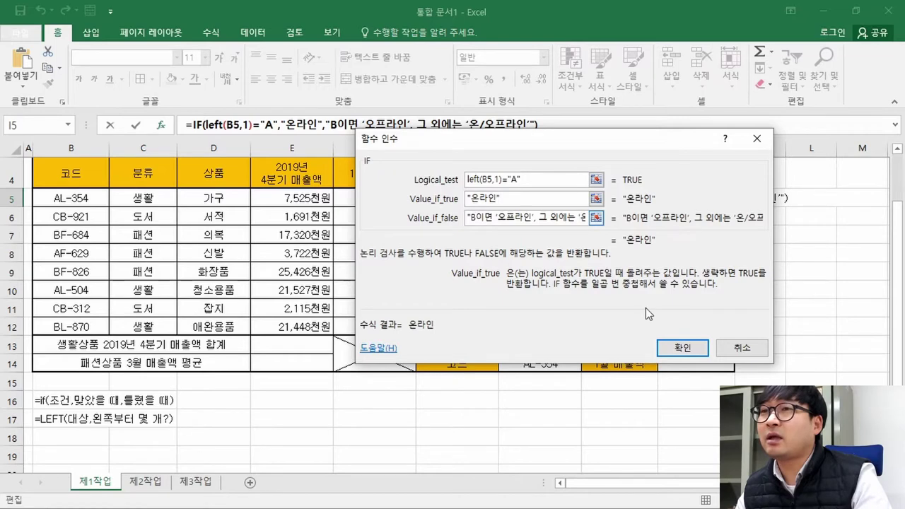
{"action": "left_click", "coordinate": [678, 347]}
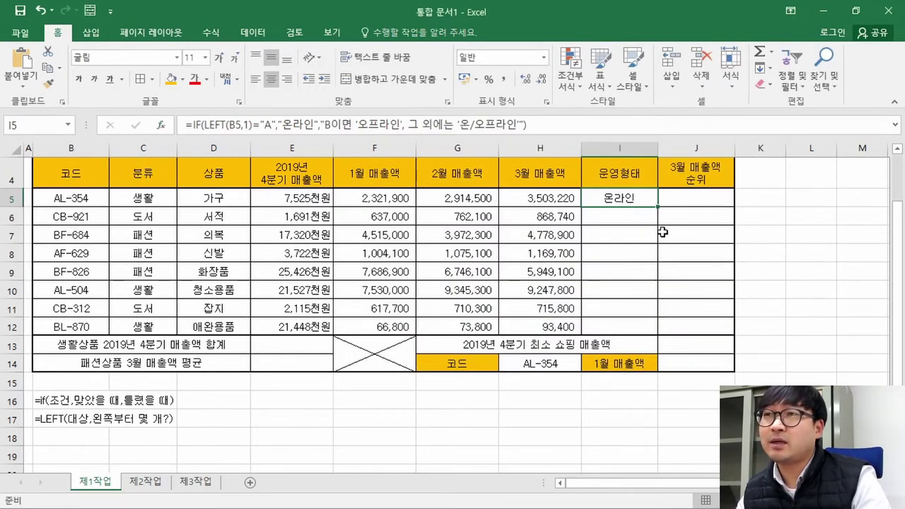
- Edit I5's formula, replacing the double quote before B이면 with a nested if( as the false value
{"action": "left_click", "coordinate": [323, 124]}
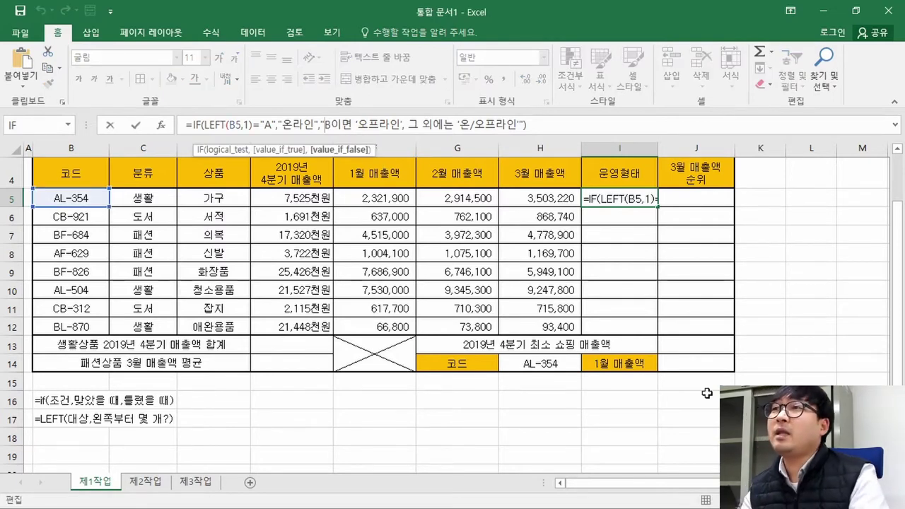
{"action": "key", "text": "shift+Right"}
{"action": "key", "text": "shift+Right"}
{"action": "key", "text": "shift+Right"}
{"action": "key", "text": "shift+Right"}
{"action": "key", "text": "shift+Right"}
{"action": "key", "text": "shift+Right"}
{"action": "key", "text": "shift+Right"}
{"action": "key", "text": "shift+Right"}
{"action": "key", "text": "shift+Right"}
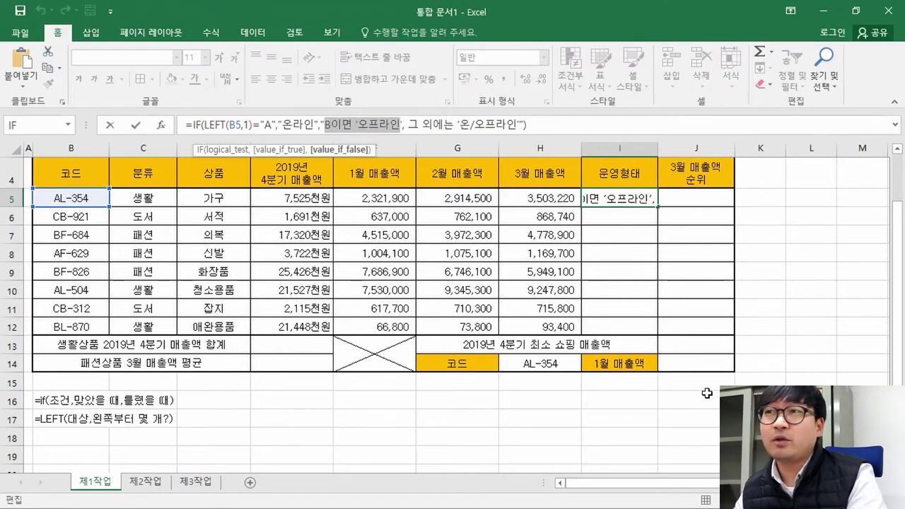
{"action": "key", "text": "Left"}
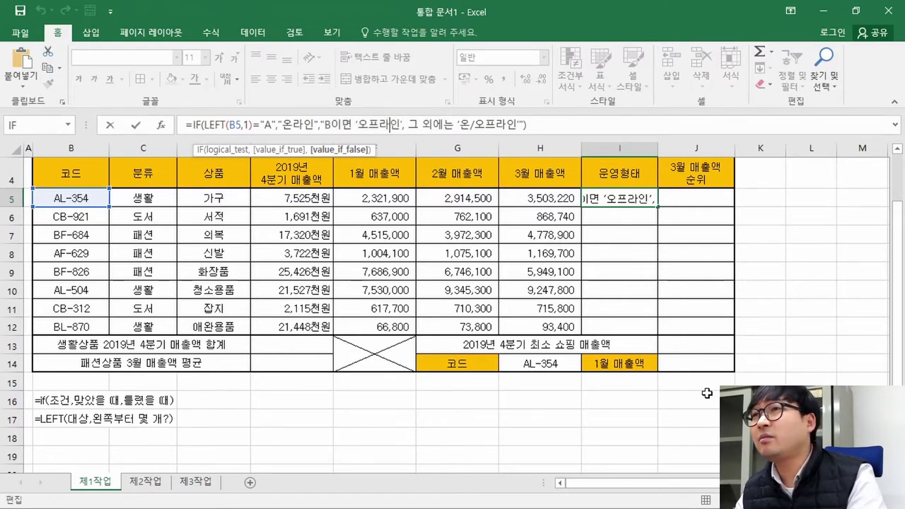
{"action": "key", "text": "Left"}
{"action": "key", "text": "Left"}
{"action": "key", "text": "Left"}
{"action": "key", "text": "Left"}
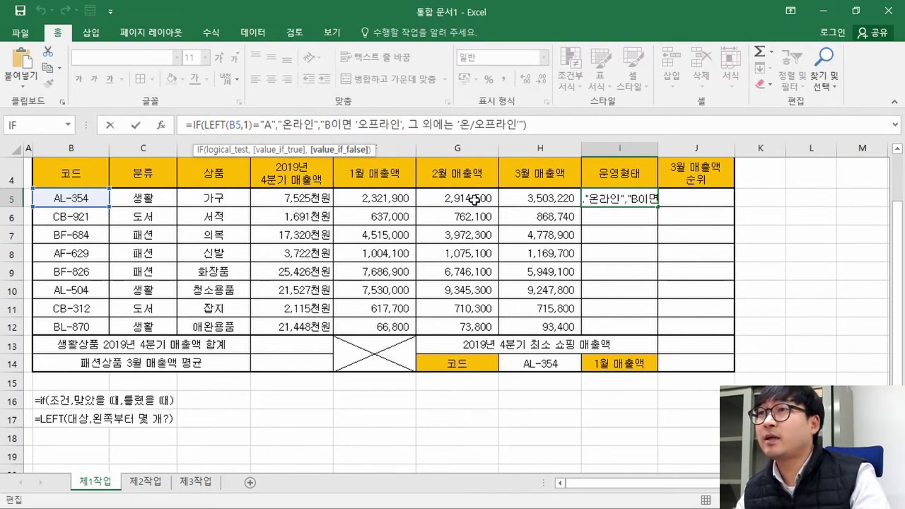
{"action": "key", "text": "BackSpace"}
{"action": "type", "text": "if("}
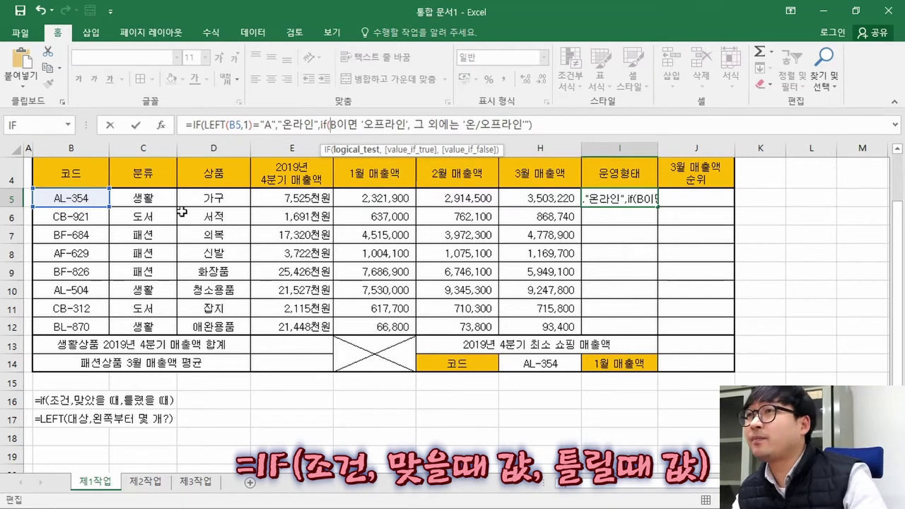
- Insert left(B5,1)=" in front of B이면 as the nested IF's condition, and dismiss the formula error
{"action": "type", "text": "lef"}
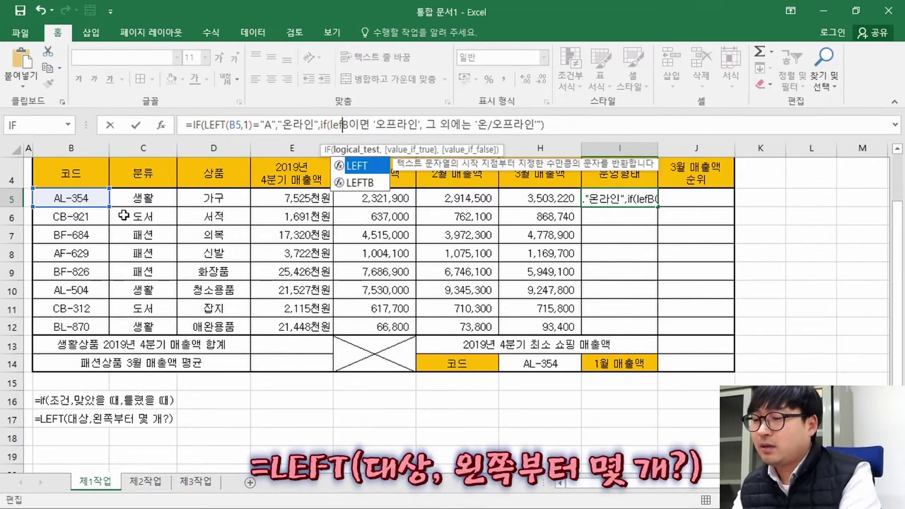
{"action": "type", "text": "t("}
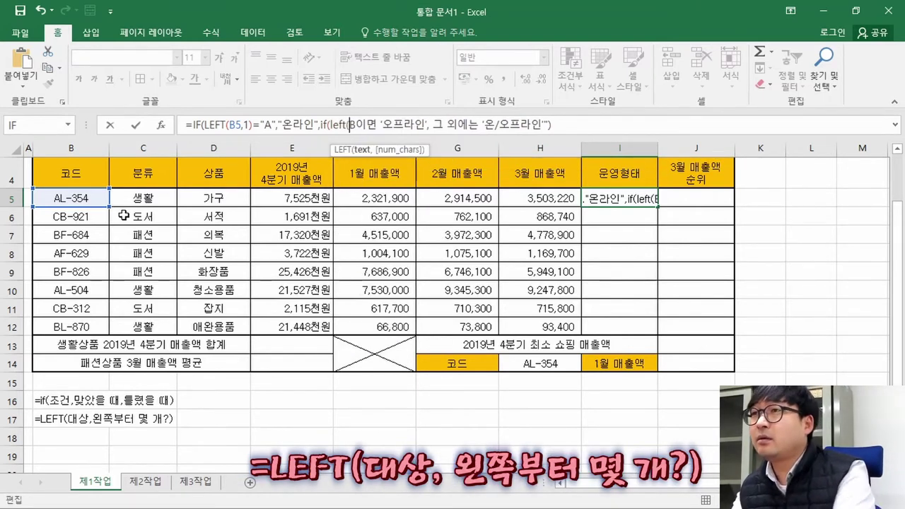
{"action": "left_click", "coordinate": [64, 199]}
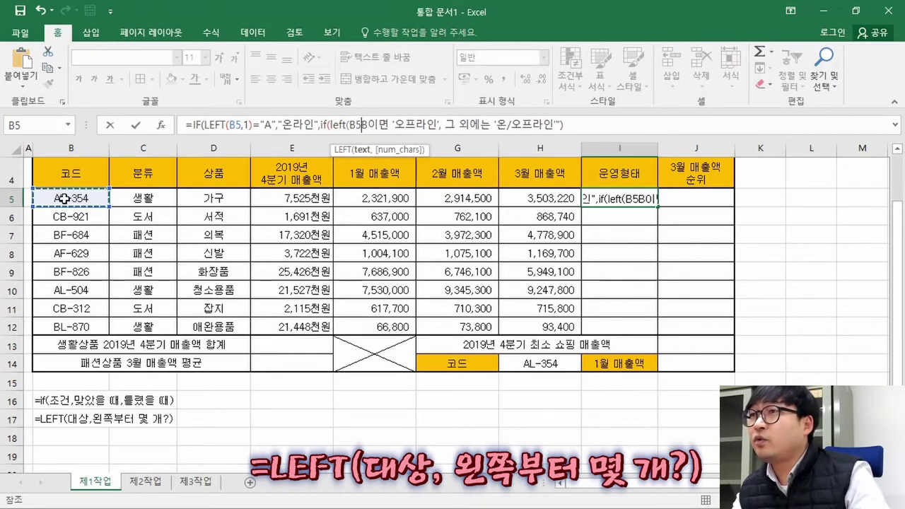
{"action": "type", "text": ",1"}
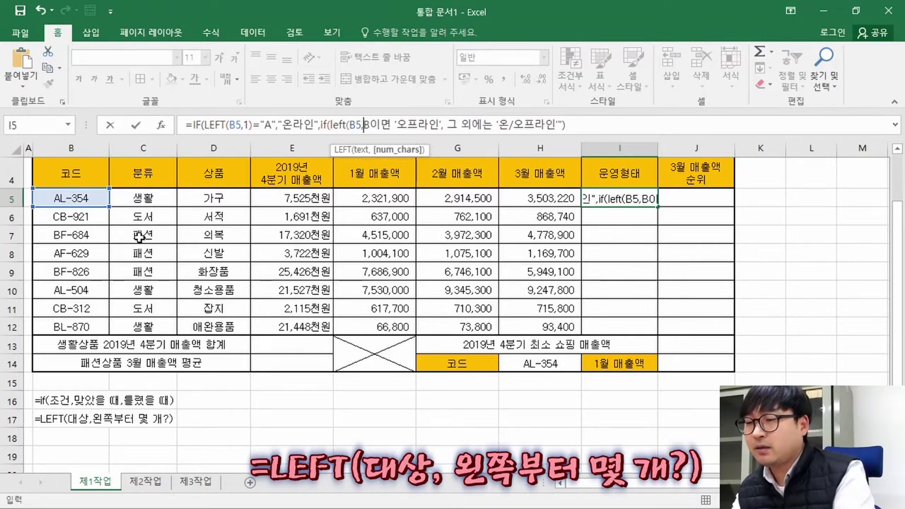
{"action": "type", "text": ")"}
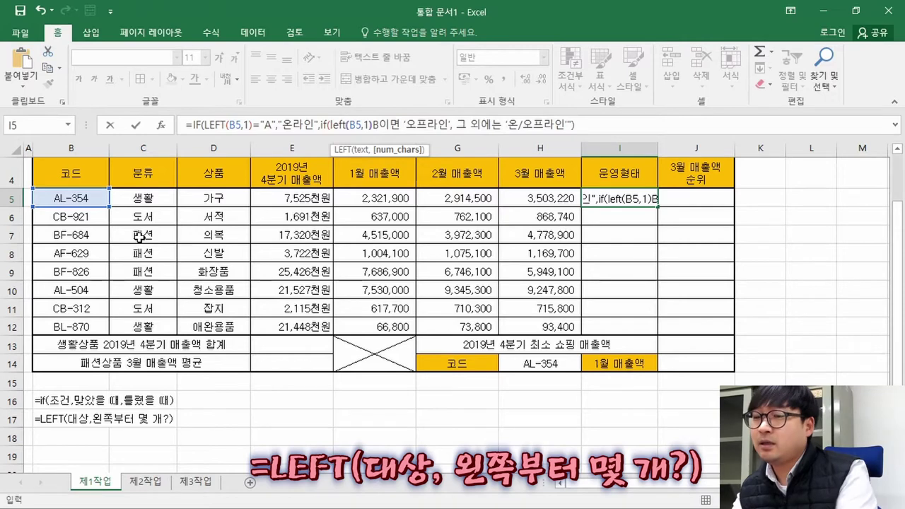
{"action": "type", "text": "=\""}
{"action": "key", "text": "Return"}
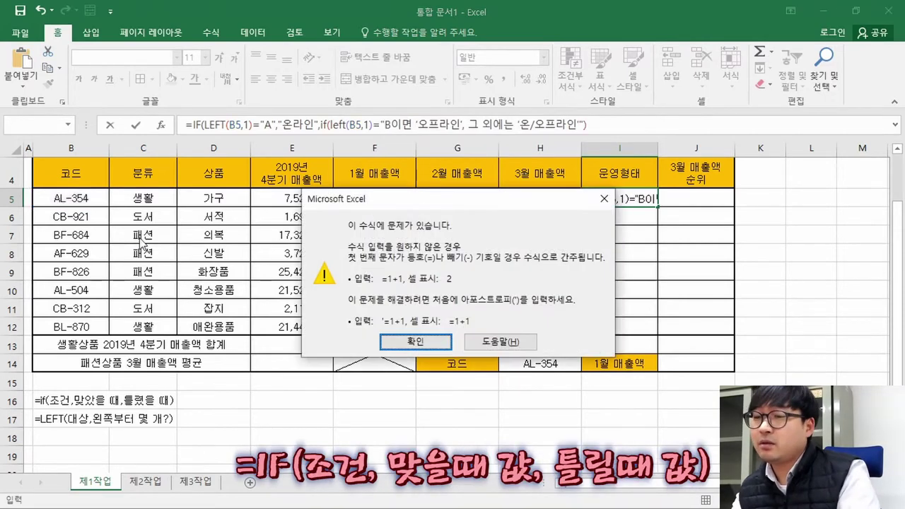
{"action": "key", "text": "Return"}
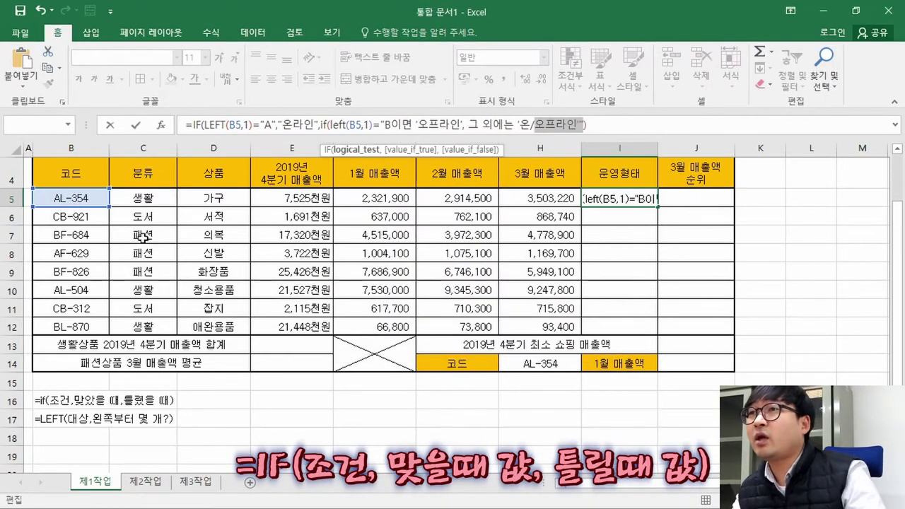
- Delete 이면 after B and close the quotation so the nested condition ends in ="B"
{"action": "left_click", "coordinate": [389, 123]}
{"action": "key", "text": "Delete"}
{"action": "key", "text": "Delete"}
{"action": "type", "text": "\""}
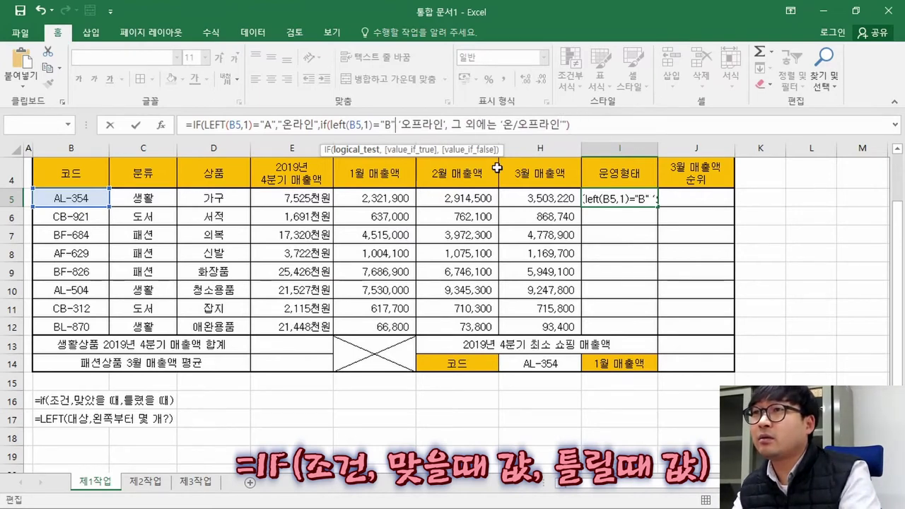
- Replace the space and single quotes around 오프라인 so the nested IF's true value in I5 reads ,"오프라인"
{"action": "key", "text": "Delete"}
{"action": "key", "text": "Delete"}
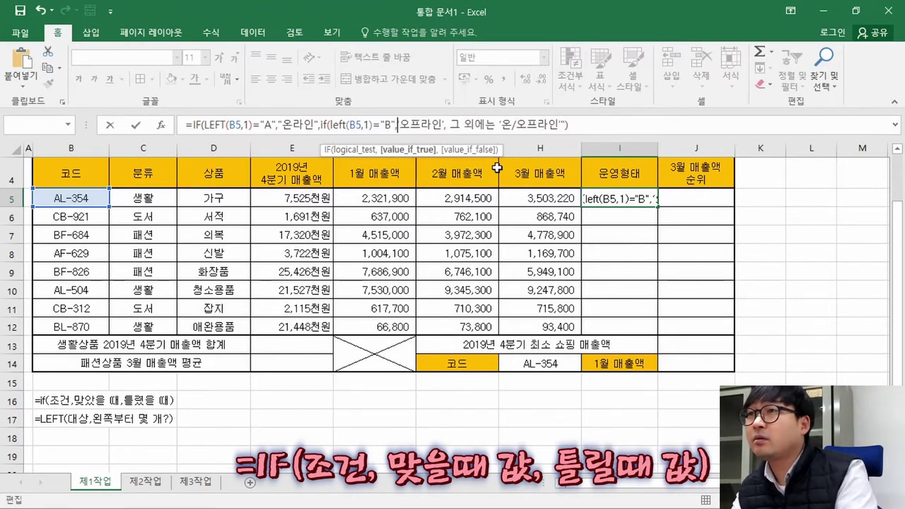
{"action": "type", "text": ",\""}
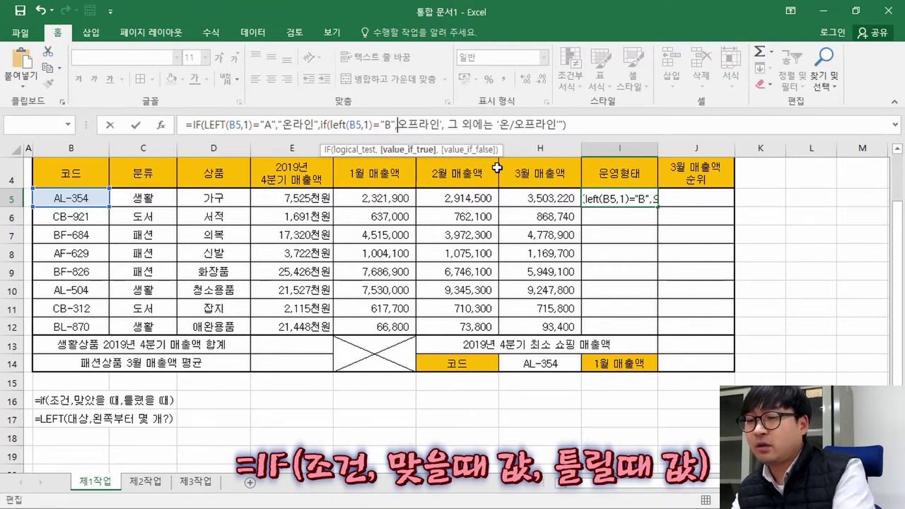
{"action": "key", "text": "Right"}
{"action": "key", "text": "Right"}
{"action": "key", "text": "Right"}
{"action": "key", "text": "Right"}
{"action": "key", "text": "Delete"}
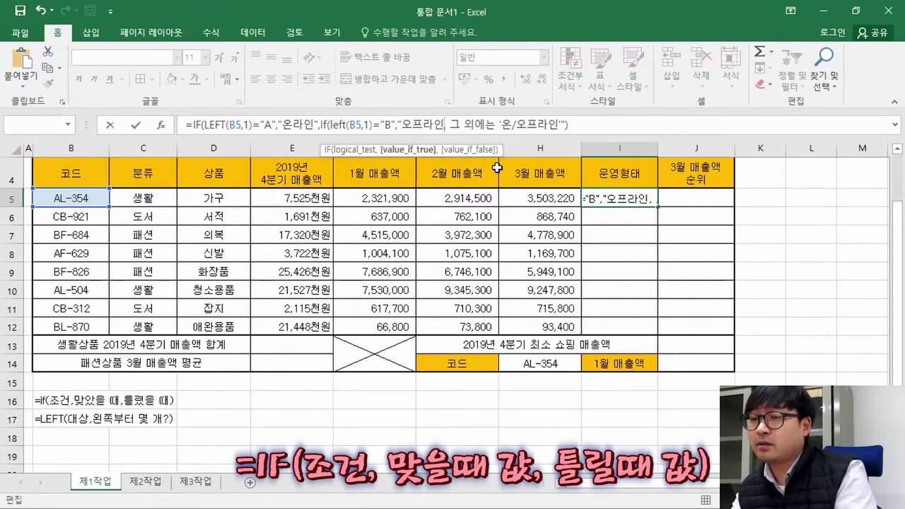
{"action": "type", "text": "\""}
- Delete the leftover words 그 외에는 and the single quote before 온/오프라인, and open the false value with a double quote
{"action": "key", "text": "Right"}
{"action": "key", "text": "Delete"}
{"action": "key", "text": "Delete"}
{"action": "key", "text": "Delete"}
{"action": "key", "text": "Delete"}
{"action": "key", "text": "Delete"}
{"action": "key", "text": "Delete"}
{"action": "key", "text": "Delete"}
{"action": "key", "text": "Delete"}
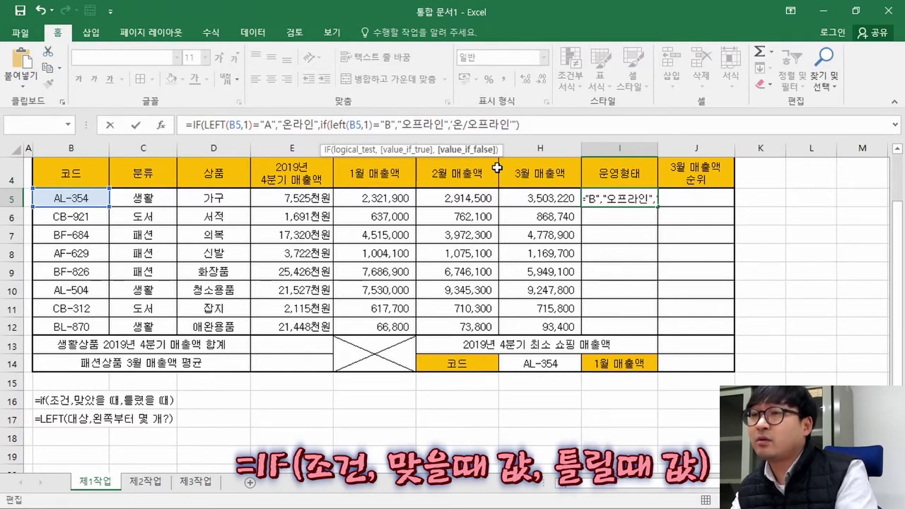
{"action": "type", "text": "\""}
- Add a second closing parenthesis at the end of I5's formula and confirm it, keeping I5 selected
{"action": "key", "text": "Right"}
{"action": "key", "text": "Right"}
{"action": "key", "text": "Right"}
{"action": "key", "text": "Right"}
{"action": "key", "text": "Right"}
{"action": "key", "text": "Right"}
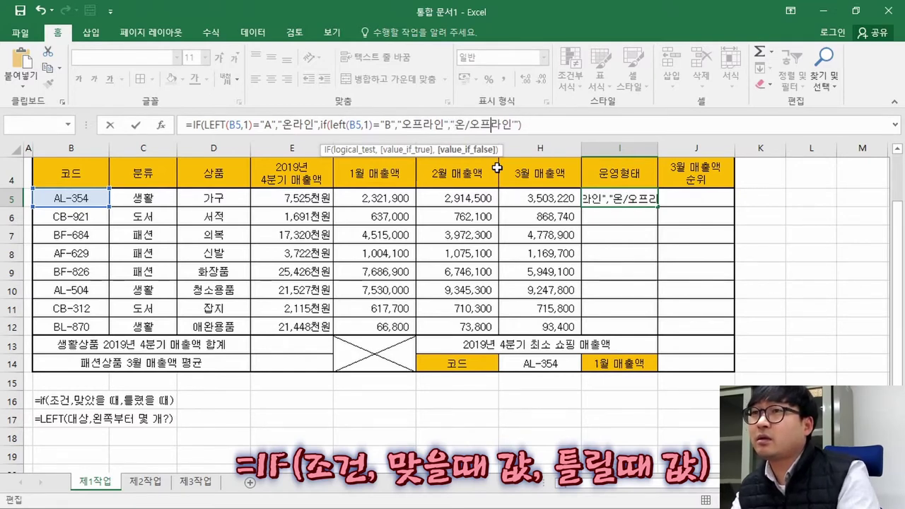
{"action": "type", "text": ")"}
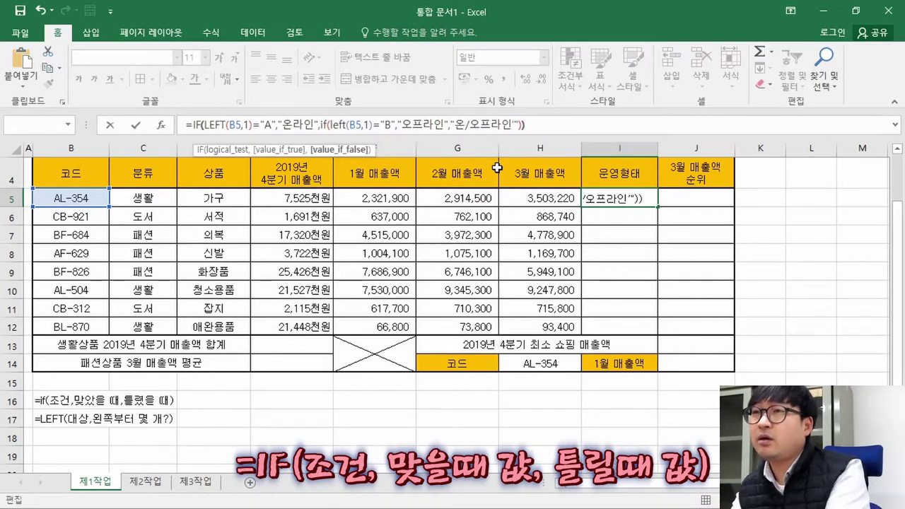
{"action": "key", "text": "ctrl+Return"}
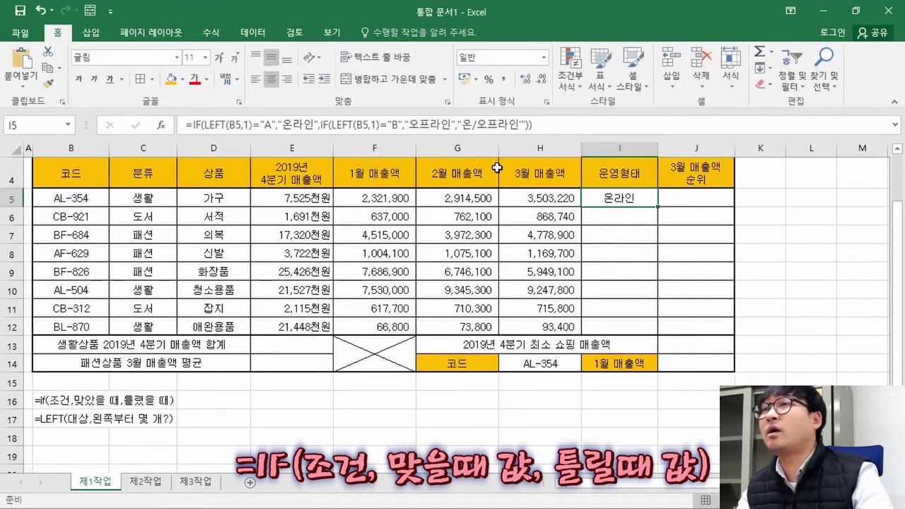
- Review each argument of I5's nested IF formula, from the LEFT condition to the 온/오프라인 value, and leave the formula unedited
{"action": "left_click", "coordinate": [639, 201]}
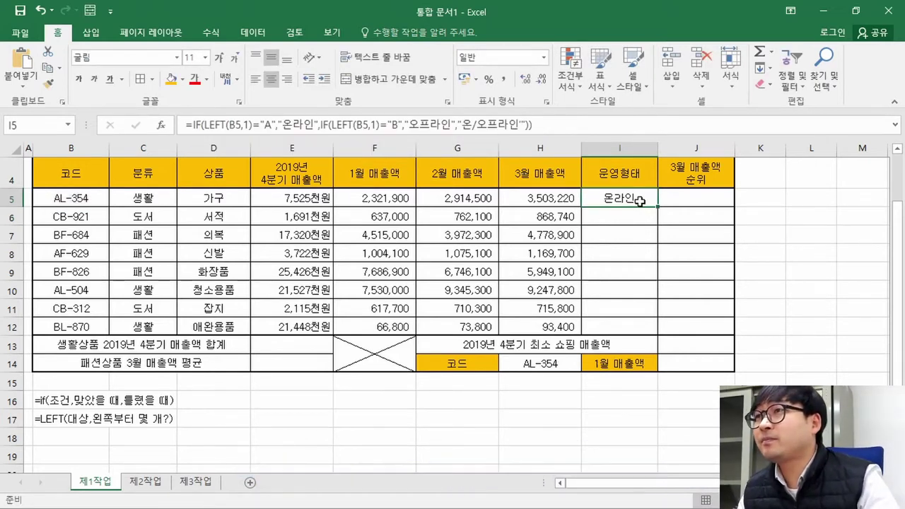
{"action": "left_click", "coordinate": [199, 125]}
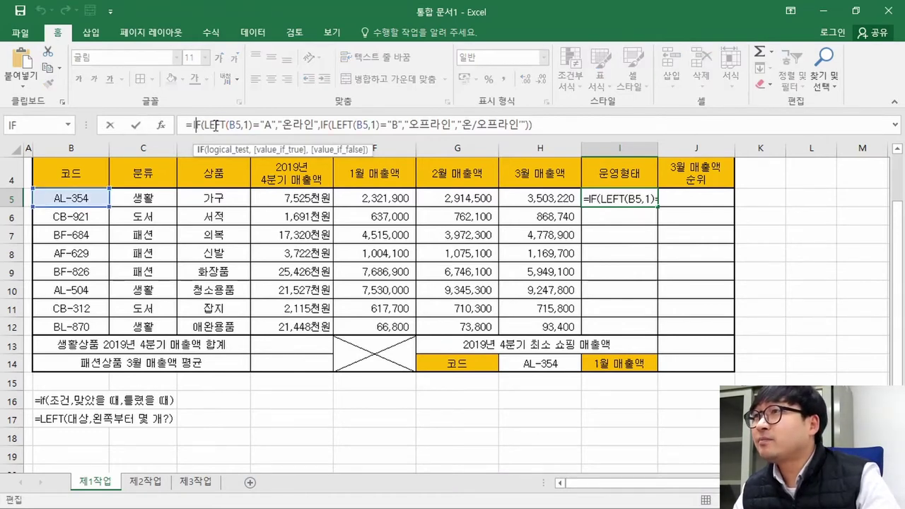
{"action": "left_click", "coordinate": [216, 125]}
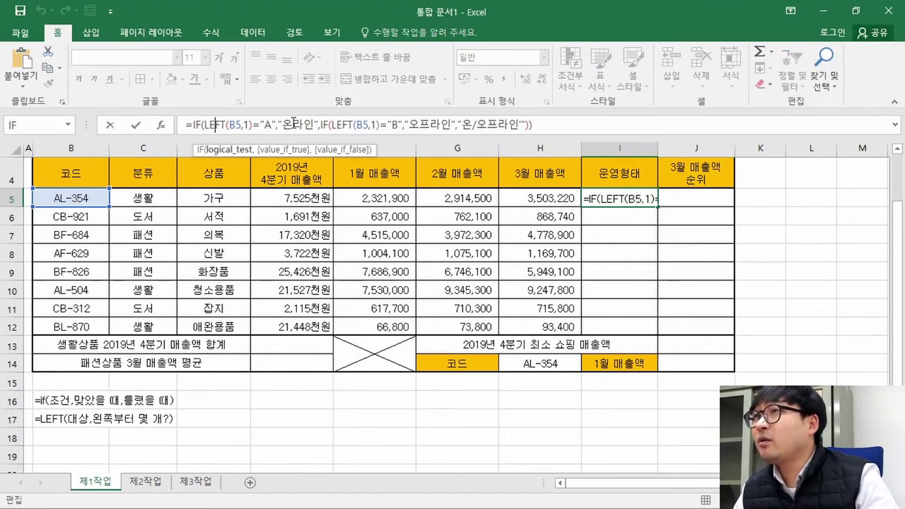
{"action": "left_click", "coordinate": [294, 125]}
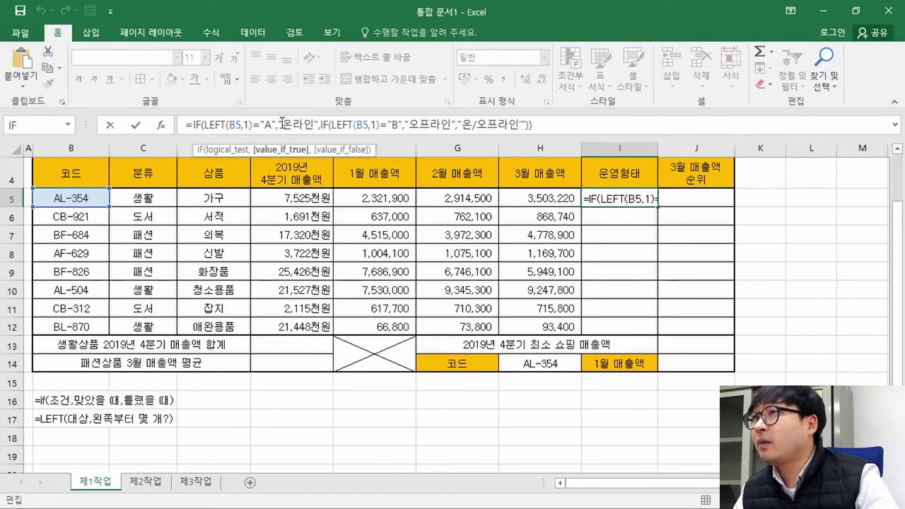
{"action": "left_click", "coordinate": [322, 125]}
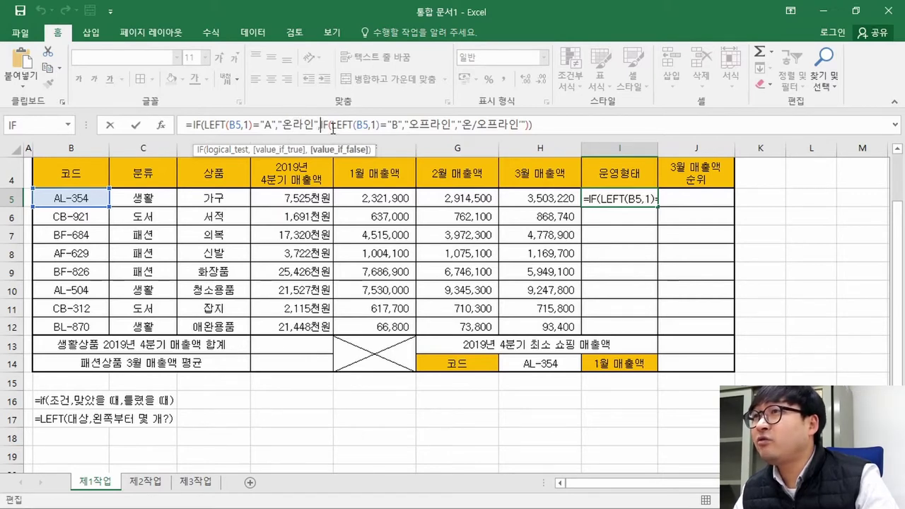
{"action": "left_click", "coordinate": [340, 125]}
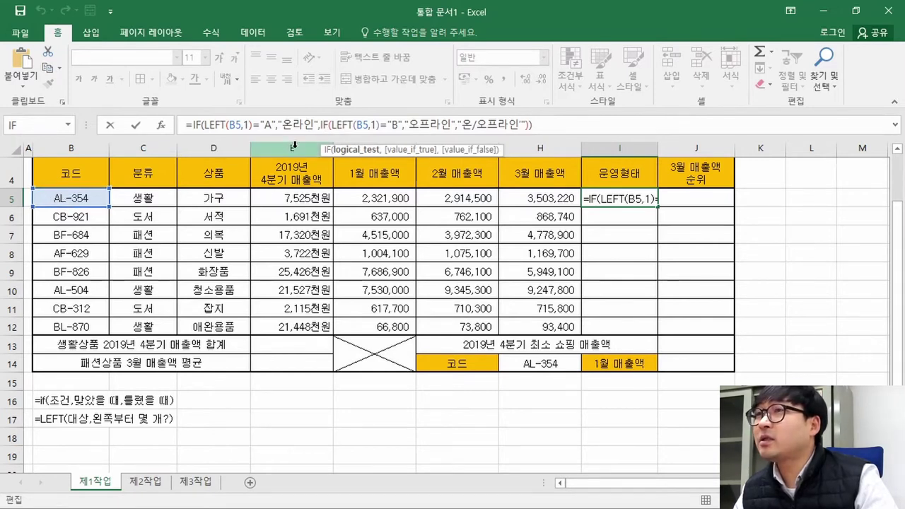
{"action": "left_click", "coordinate": [419, 124]}
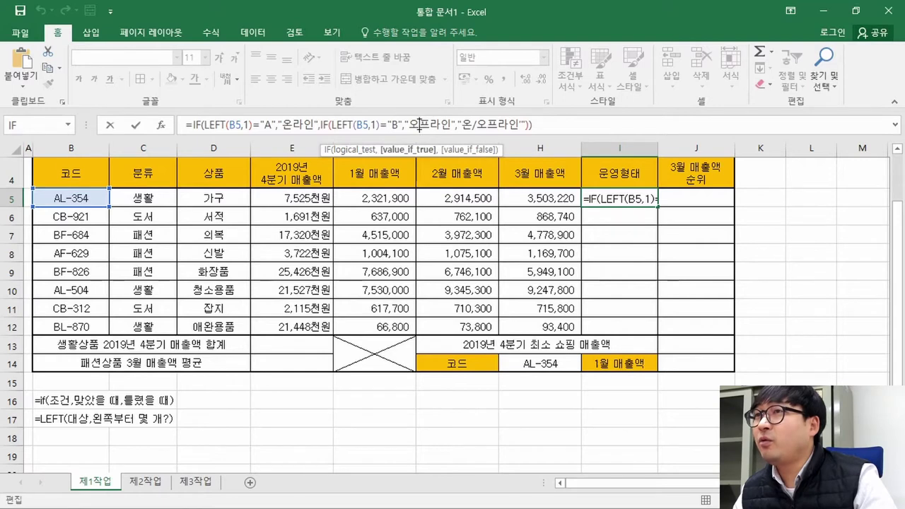
{"action": "left_click_drag", "start_coordinate": [466, 123], "coordinate": [516, 124]}
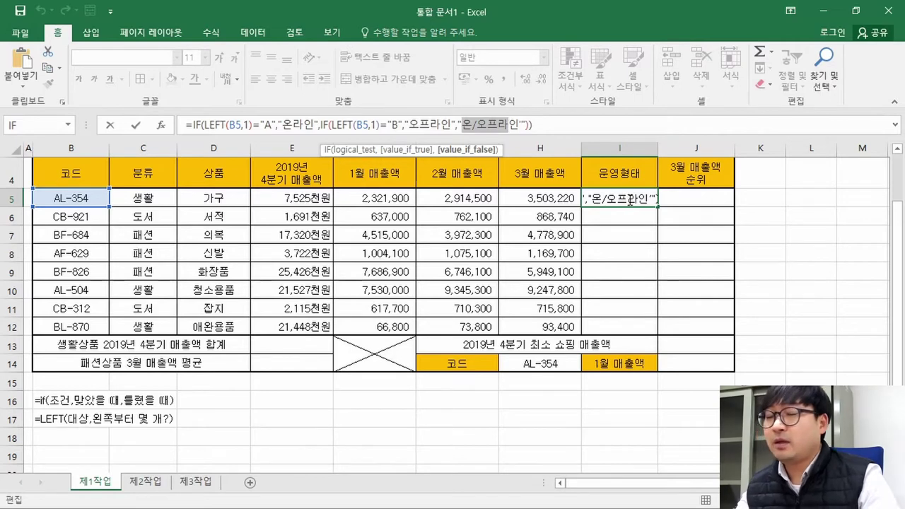
{"action": "key", "text": "Return"}
{"action": "left_click", "coordinate": [629, 199]}
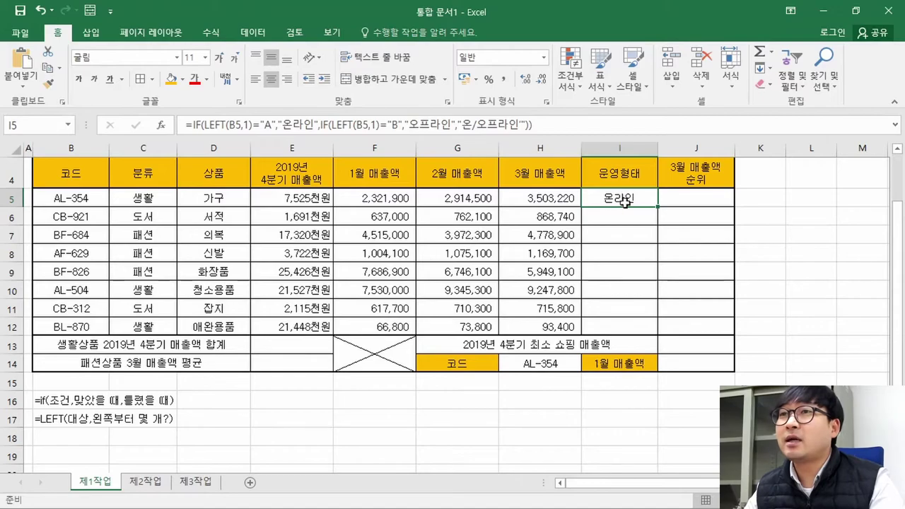
- Switch to GE12-12A.pdf in Acrobat Reader, examine which 운영형태 cells are marked (1), and return to cell I5 in Excel
{"action": "key", "text": "alt+Tab"}
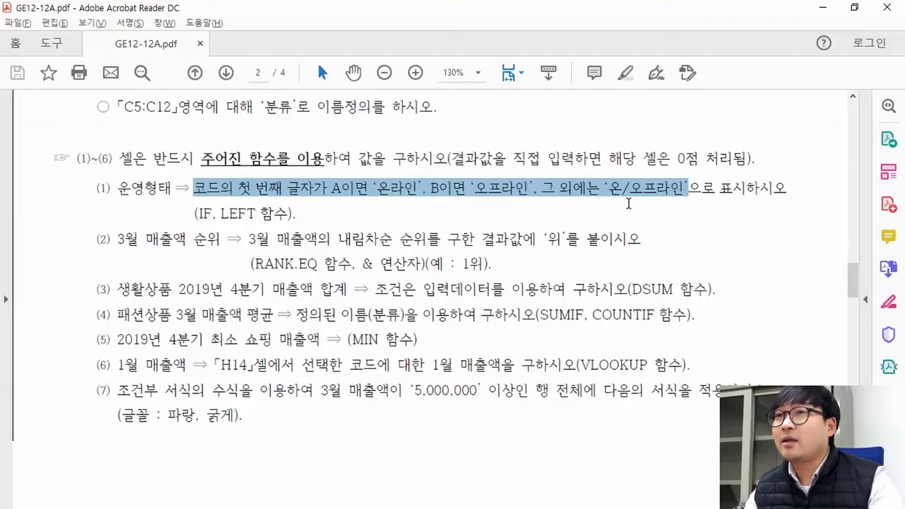
{"action": "scroll", "coordinate": [624, 207], "scroll_direction": "up", "scroll_amount": 5}
{"action": "scroll", "coordinate": [625, 206], "scroll_direction": "up", "scroll_amount": 9}
{"action": "left_click_drag", "start_coordinate": [642, 202], "coordinate": [700, 364]}
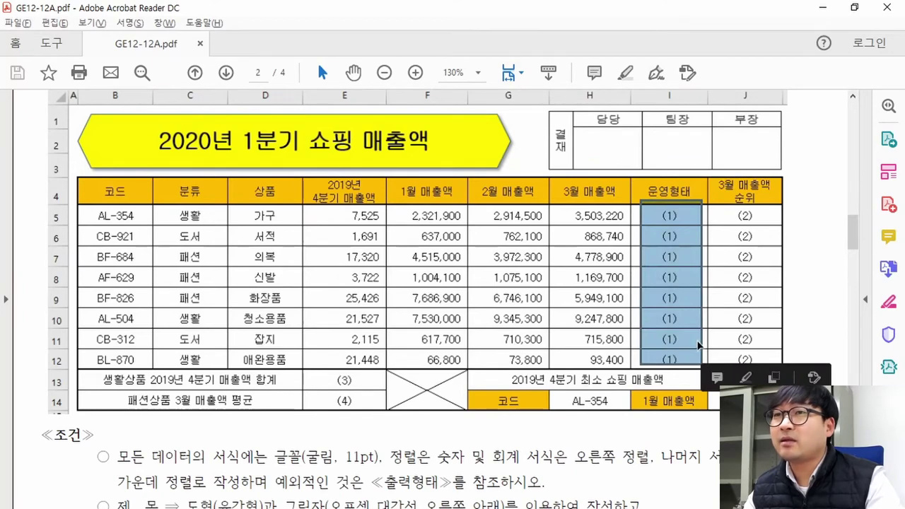
{"action": "key", "text": "alt+Tab"}
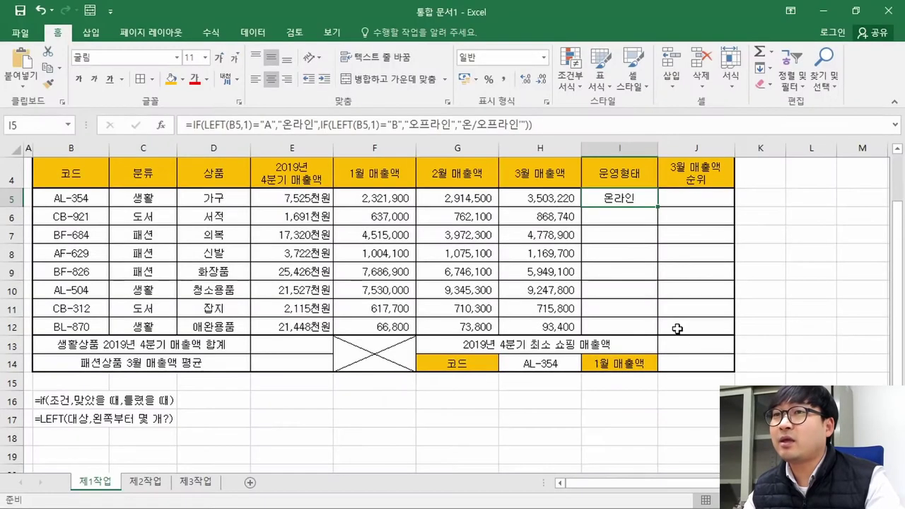
{"action": "left_click", "coordinate": [626, 220]}
{"action": "left_click", "coordinate": [622, 236]}
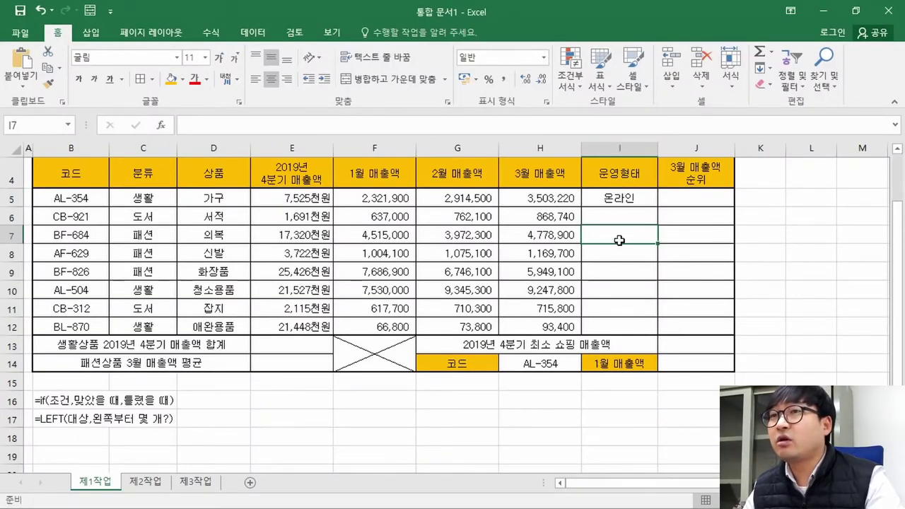
{"action": "left_click", "coordinate": [620, 252]}
{"action": "left_click", "coordinate": [626, 234]}
{"action": "left_click", "coordinate": [631, 213]}
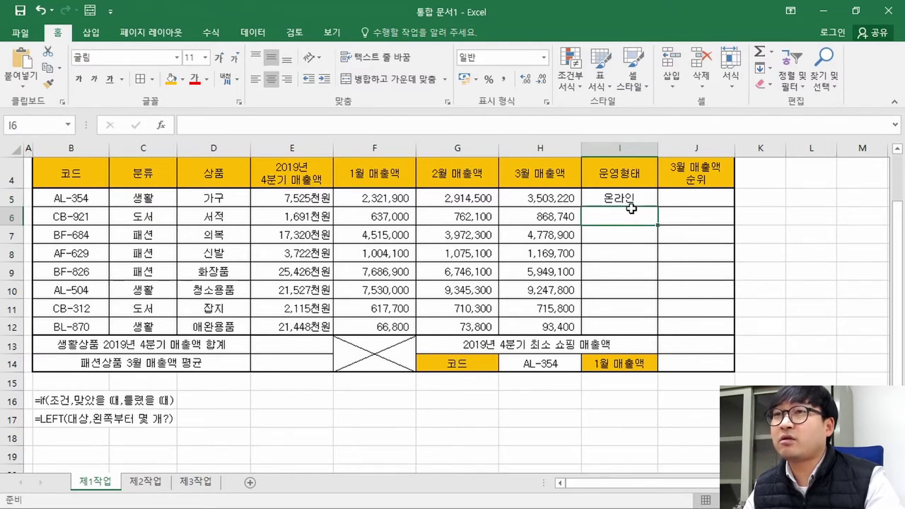
{"action": "left_click", "coordinate": [630, 200]}
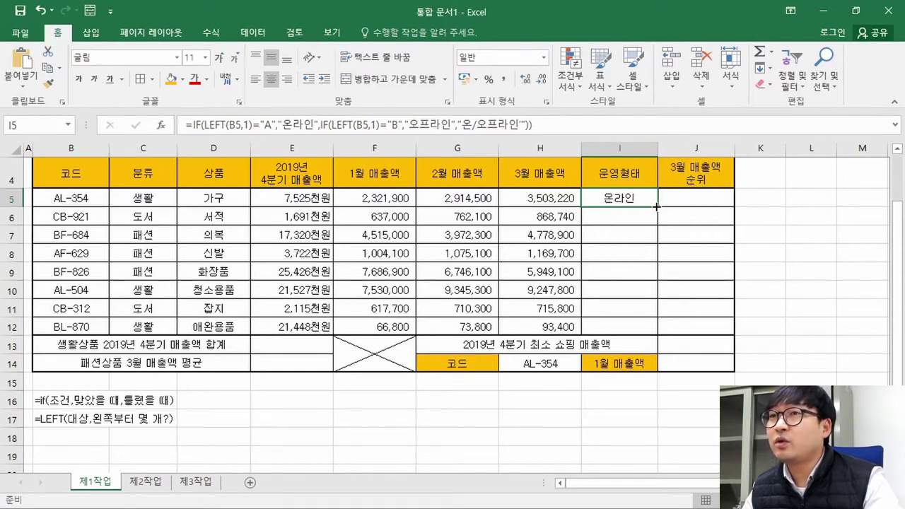
- Fill the 운영형태 formula from I5 down through I12, undoing the fill once and repeating it
{"action": "left_click_drag", "start_coordinate": [657, 206], "coordinate": [649, 337]}
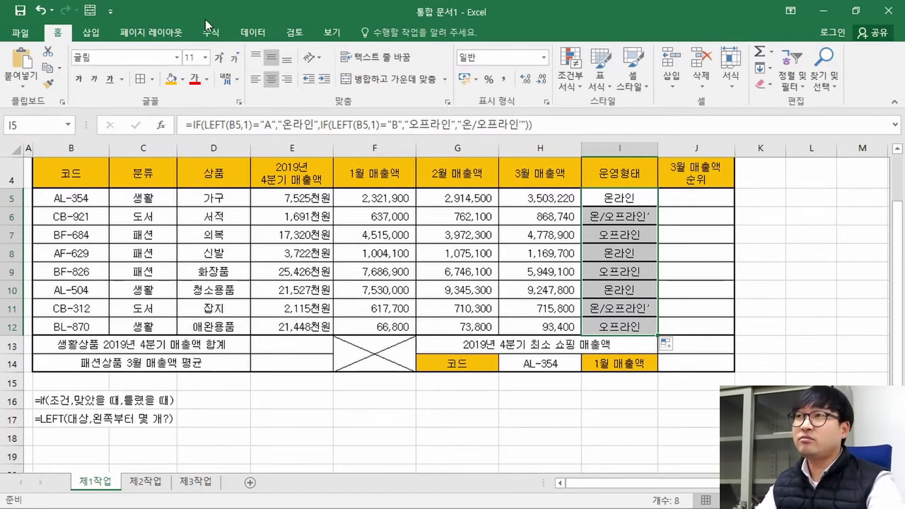
{"action": "left_click", "coordinate": [41, 10]}
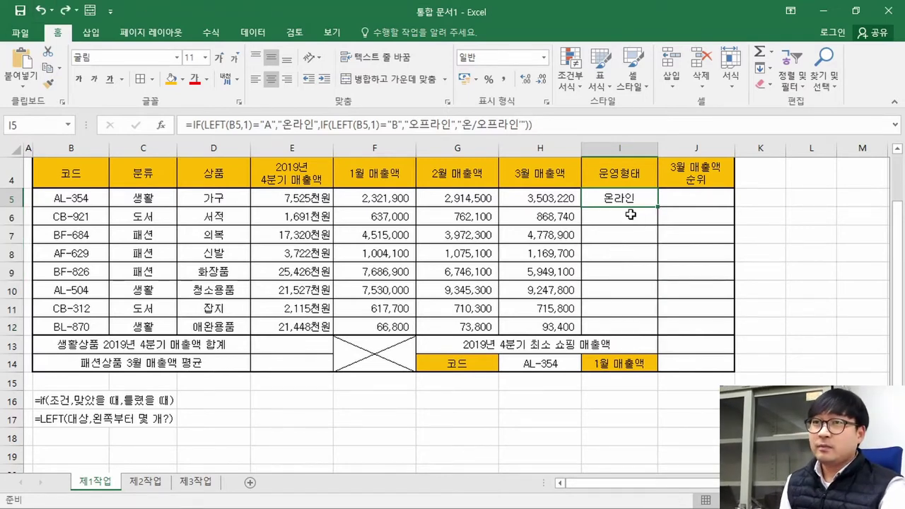
{"action": "left_click_drag", "start_coordinate": [658, 206], "coordinate": [666, 330]}
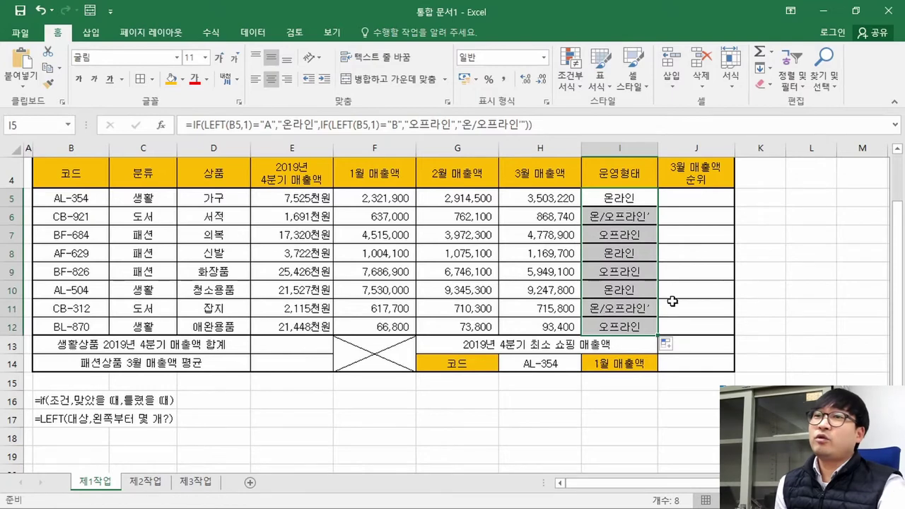
{"action": "left_click", "coordinate": [697, 253]}
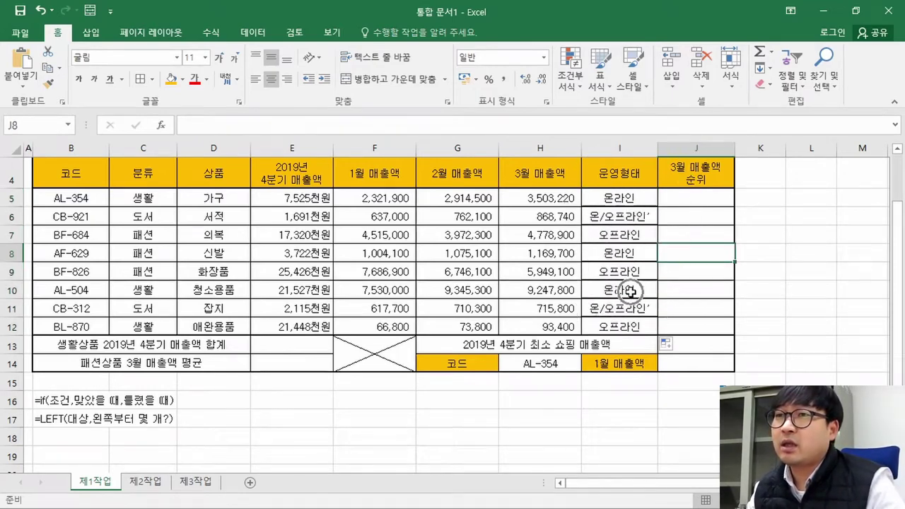
- Compare the 운영형태 column's borders with the table in the PDF, and inspect cells I5 and I6 in Excel
{"action": "key", "text": "alt+Tab"}
{"action": "left_click", "coordinate": [647, 259]}
{"action": "left_click", "coordinate": [656, 242]}
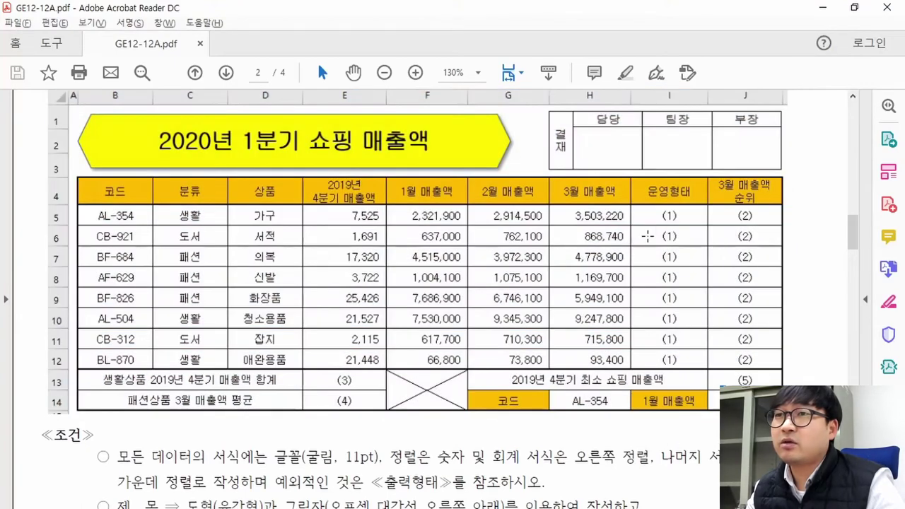
{"action": "key", "text": "alt+Tab"}
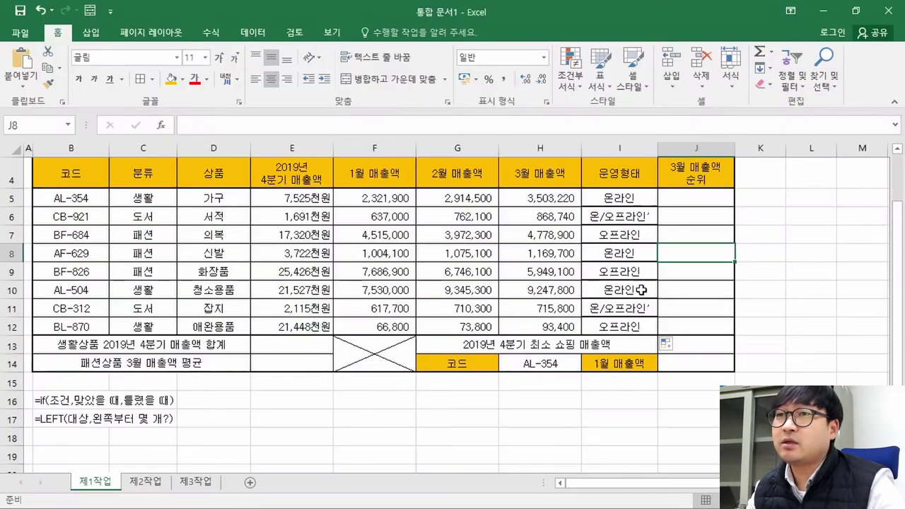
{"action": "left_click", "coordinate": [638, 199]}
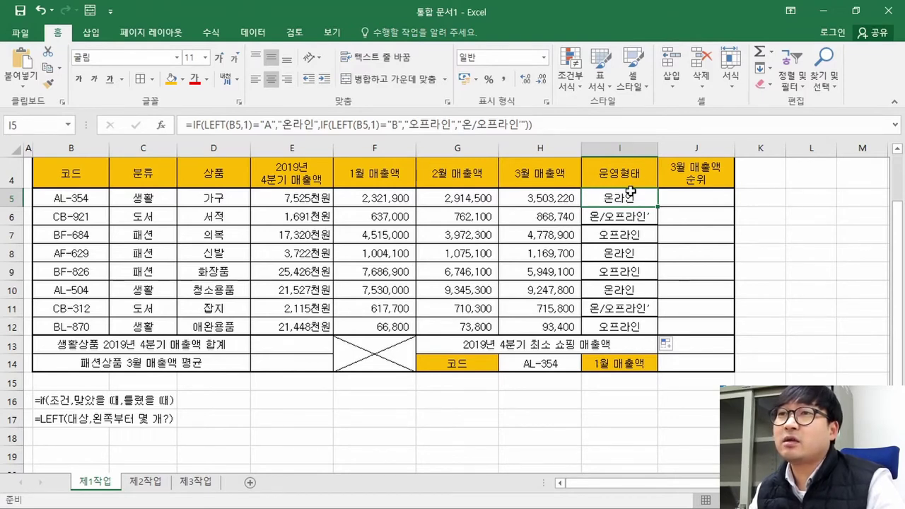
{"action": "left_click", "coordinate": [618, 218]}
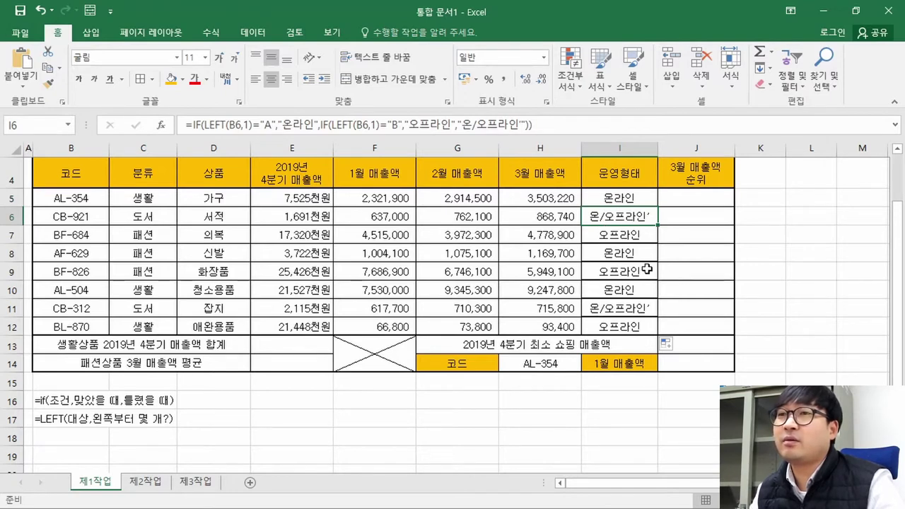
- Clear the filled formulas from I6:I12, copy I5, and paste it into I6:I12 as formulas only (수식)
{"action": "left_click_drag", "start_coordinate": [618, 216], "coordinate": [618, 325]}
{"action": "key", "text": "Delete"}
{"action": "left_click", "coordinate": [622, 201]}
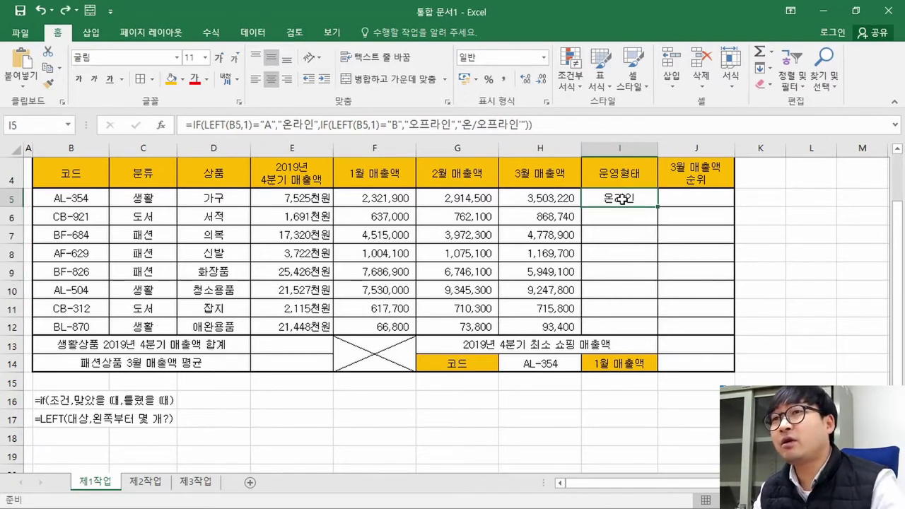
{"action": "right_click", "coordinate": [623, 195]}
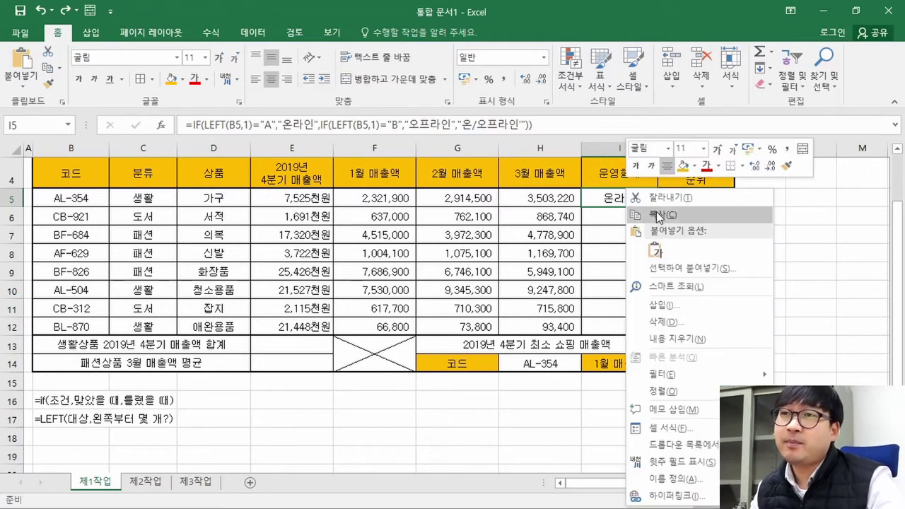
{"action": "left_click", "coordinate": [657, 215]}
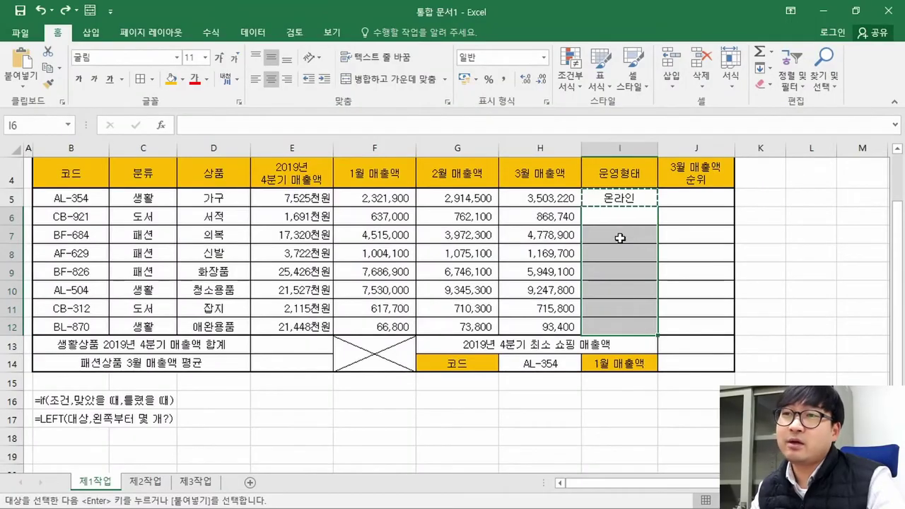
{"action": "right_click", "coordinate": [614, 234]}
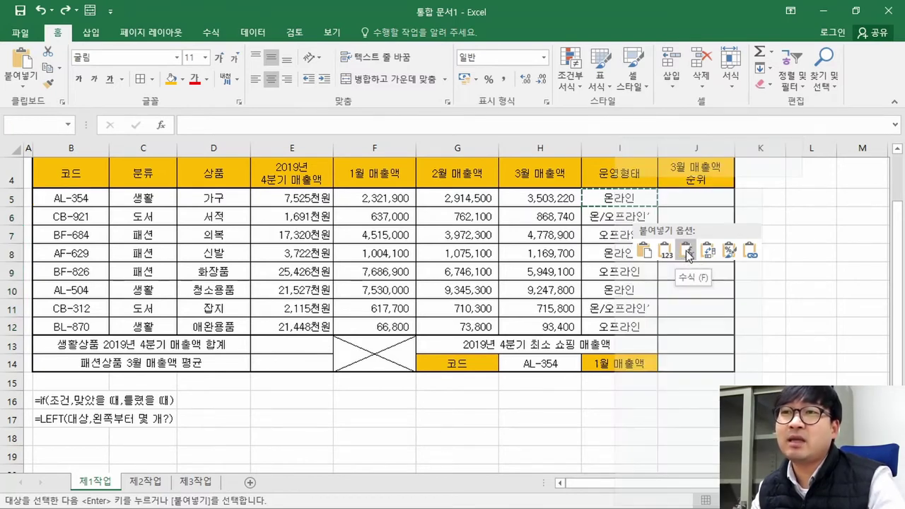
{"action": "left_click", "coordinate": [686, 251]}
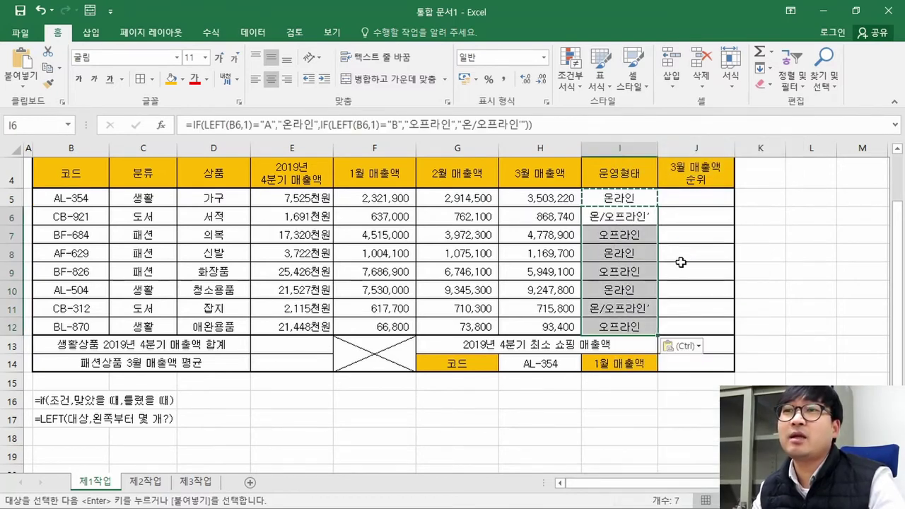
- Remove the stray apostrophe after 온/오프라인 from the 운영형태 formula in I5
{"action": "left_click", "coordinate": [641, 258]}
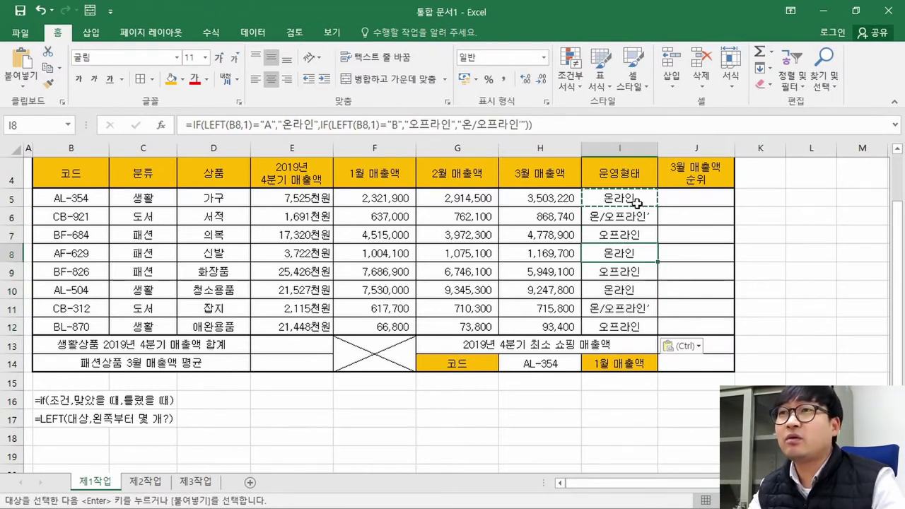
{"action": "left_click", "coordinate": [629, 200]}
{"action": "key", "text": "F2"}
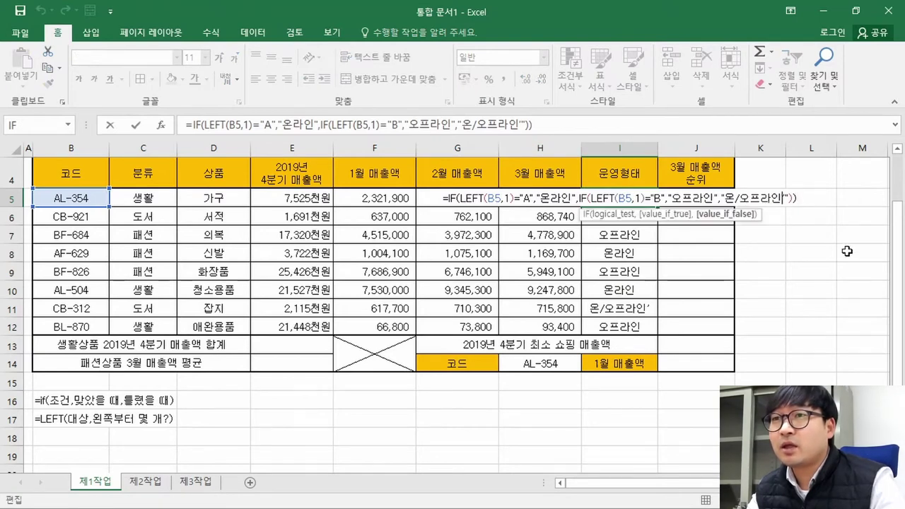
{"action": "key", "text": "ctrl+Return"}
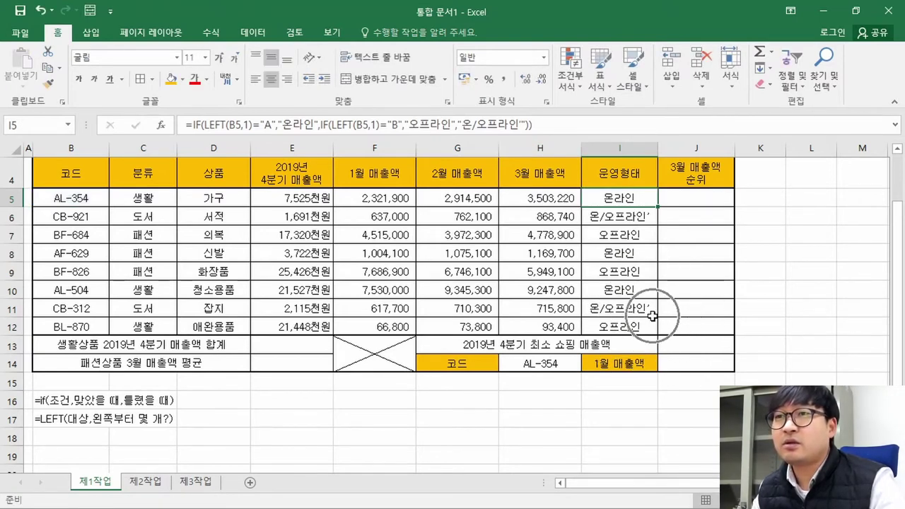
{"action": "double_click", "coordinate": [637, 203]}
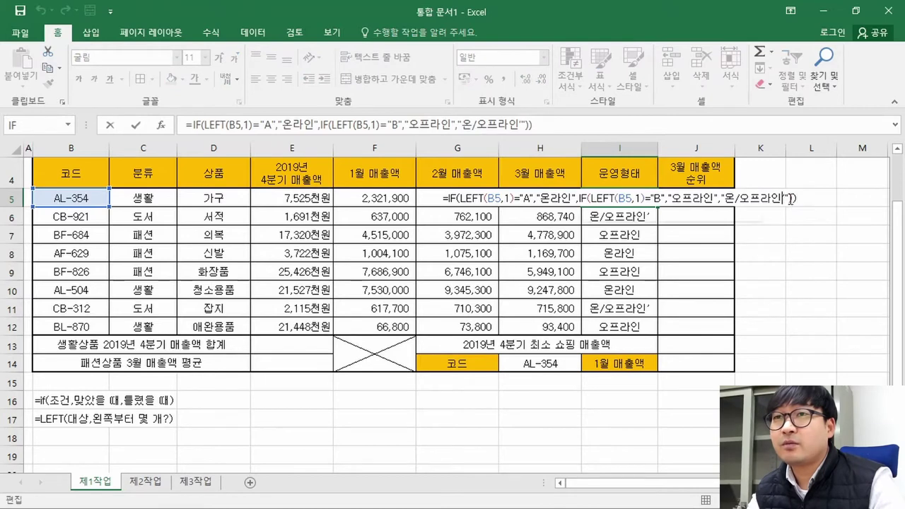
{"action": "key", "text": "Return"}
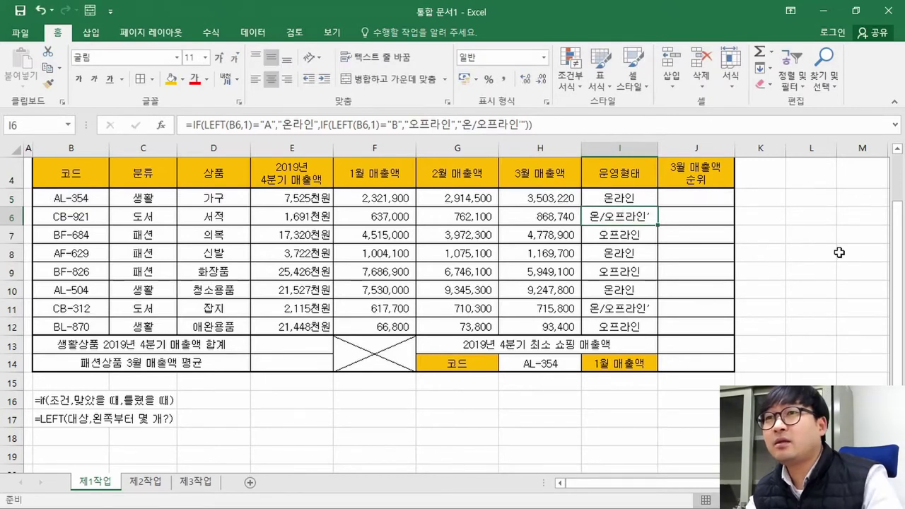
- Copy the corrected formula from I5 and paste it into I6:I12 as formulas only
{"action": "left_click", "coordinate": [640, 198]}
{"action": "key", "text": "ctrl+c"}
{"action": "left_click_drag", "start_coordinate": [647, 212], "coordinate": [647, 326]}
{"action": "right_click", "coordinate": [647, 327]}
{"action": "left_click", "coordinate": [720, 67]}
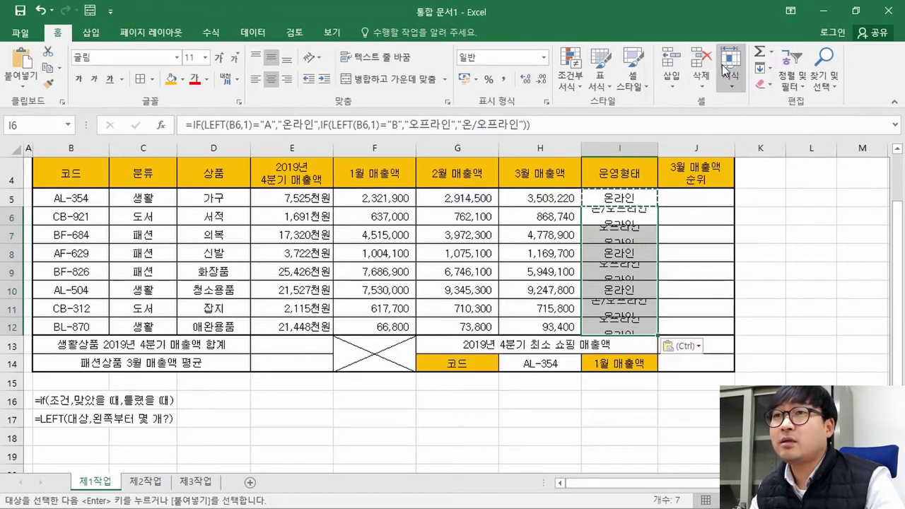
{"action": "left_click", "coordinate": [689, 223]}
{"action": "key", "text": "Escape"}
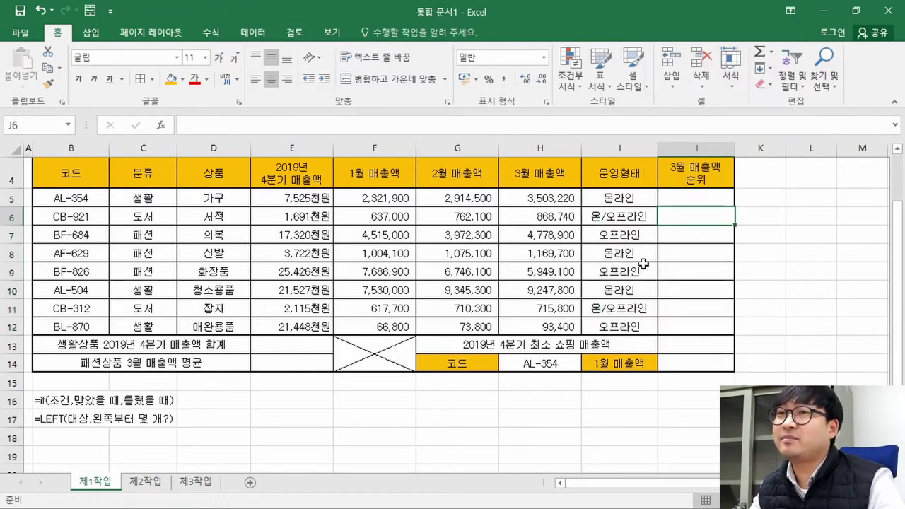
- Switch to GE12-12A.pdf to find requirement (2) 3월 매출액 순위, and locate its target range J5:J12 in Excel
{"action": "left_click", "coordinate": [616, 199]}
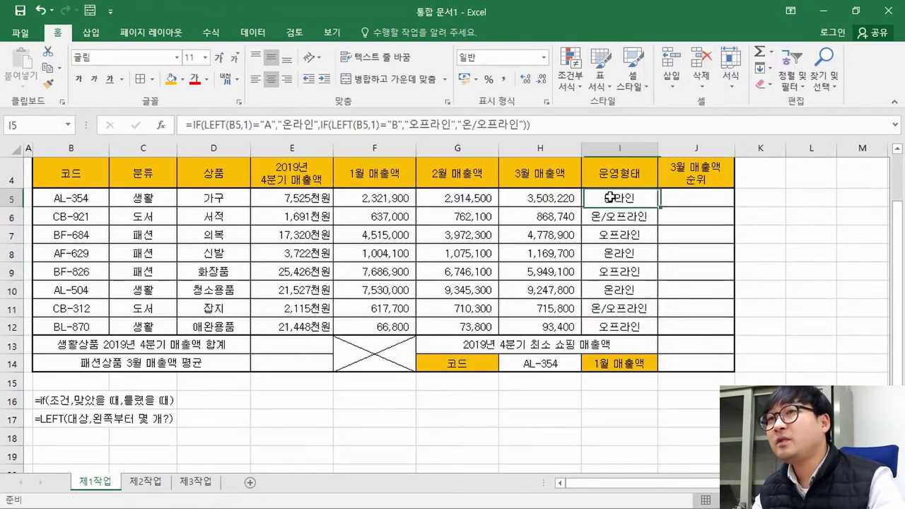
{"action": "key", "text": "alt+Tab"}
{"action": "scroll", "coordinate": [458, 375], "scroll_direction": "down", "scroll_amount": 3}
{"action": "scroll", "coordinate": [458, 375], "scroll_direction": "down", "scroll_amount": 10}
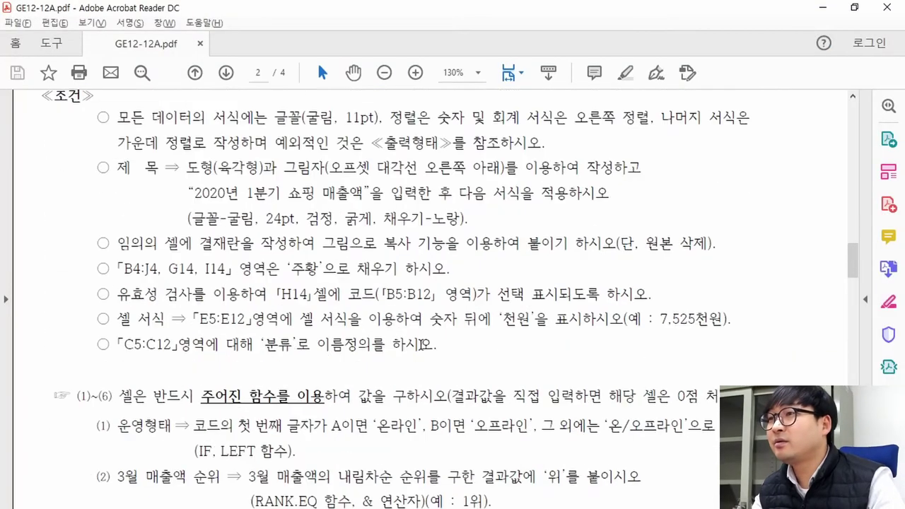
{"action": "left_click", "coordinate": [123, 222], "text": "shift"}
{"action": "left_click", "coordinate": [202, 267]}
{"action": "left_click_drag", "start_coordinate": [115, 275], "coordinate": [220, 273]}
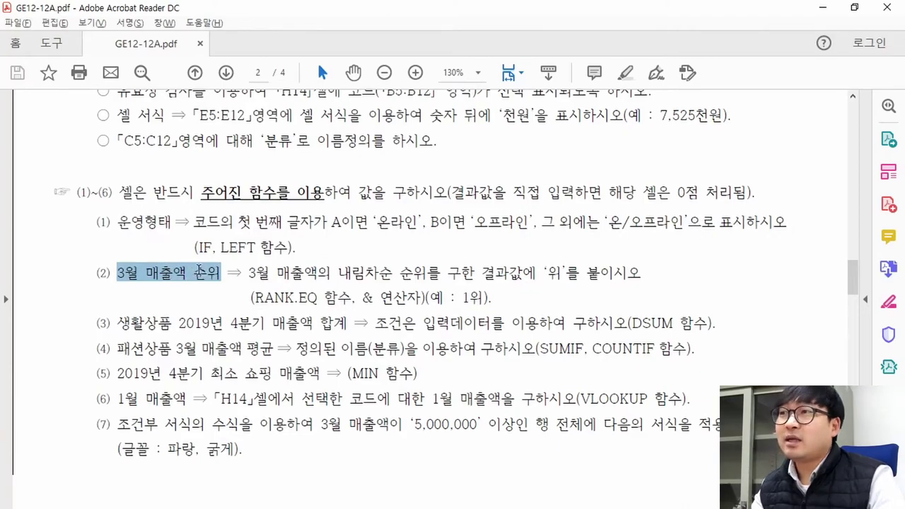
{"action": "key", "text": "alt+Tab"}
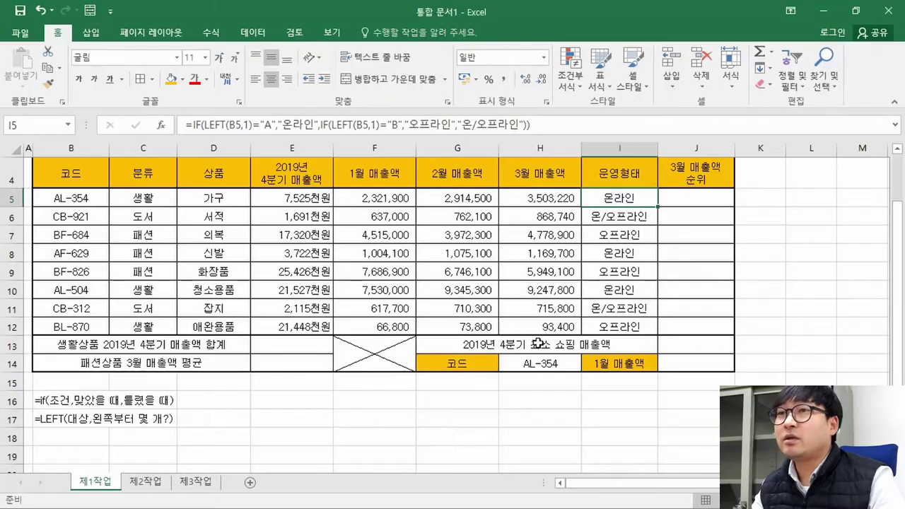
{"action": "left_click_drag", "start_coordinate": [676, 201], "coordinate": [693, 328]}
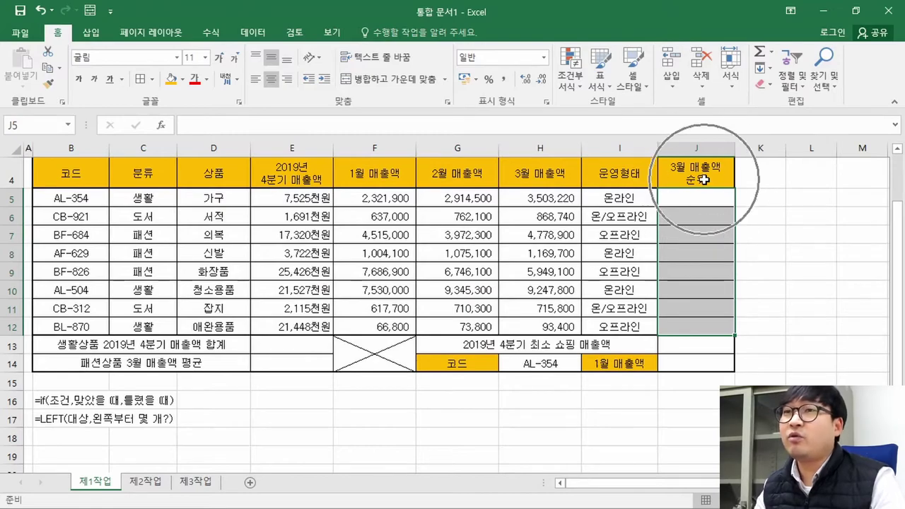
- Read in the PDF how requirement (2) ranks 3월 매출액 and what suffix it adds, checking the sales column in Excel
{"action": "key", "text": "alt+Tab"}
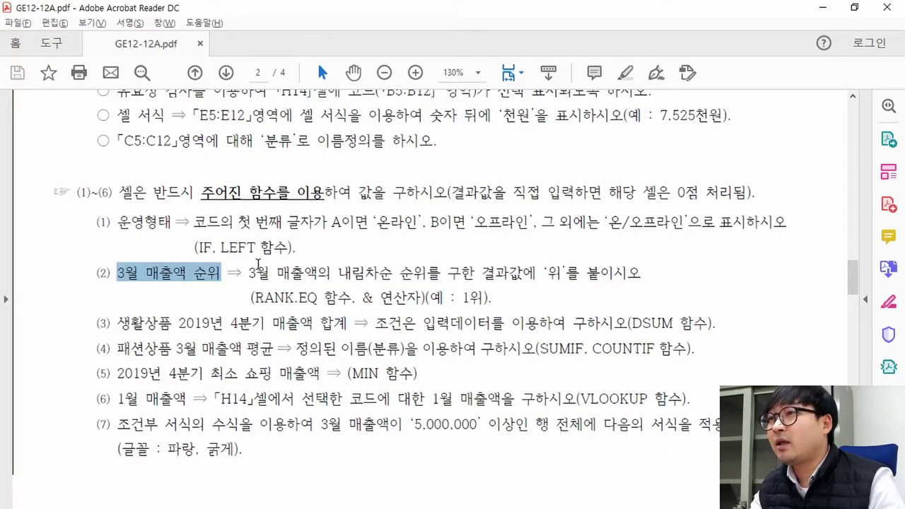
{"action": "left_click_drag", "start_coordinate": [249, 271], "coordinate": [438, 271]}
{"action": "key", "text": "alt+Tab"}
{"action": "scroll", "coordinate": [551, 301], "scroll_direction": "up", "scroll_amount": 1}
{"action": "left_click_drag", "start_coordinate": [545, 268], "coordinate": [554, 400]}
{"action": "key", "text": "alt+Tab"}
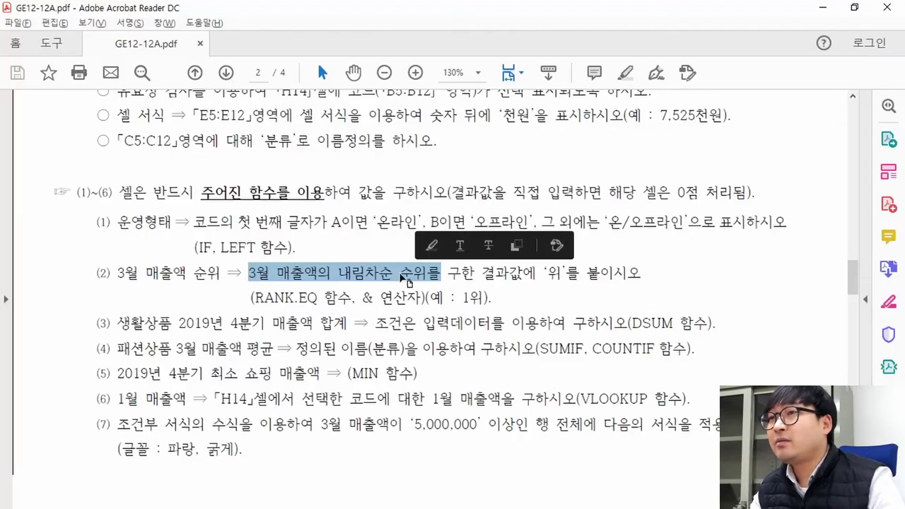
{"action": "left_click_drag", "start_coordinate": [486, 276], "coordinate": [579, 275]}
{"action": "left_click", "coordinate": [304, 266]}
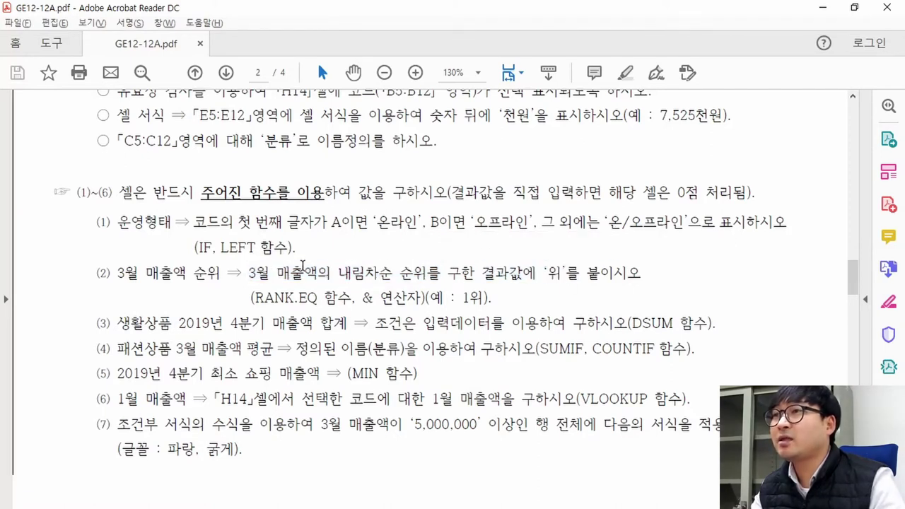
- Examine which function requirement (2) in the PDF prescribes and which data it ranks, and return to Excel
{"action": "left_click_drag", "start_coordinate": [250, 273], "coordinate": [441, 273]}
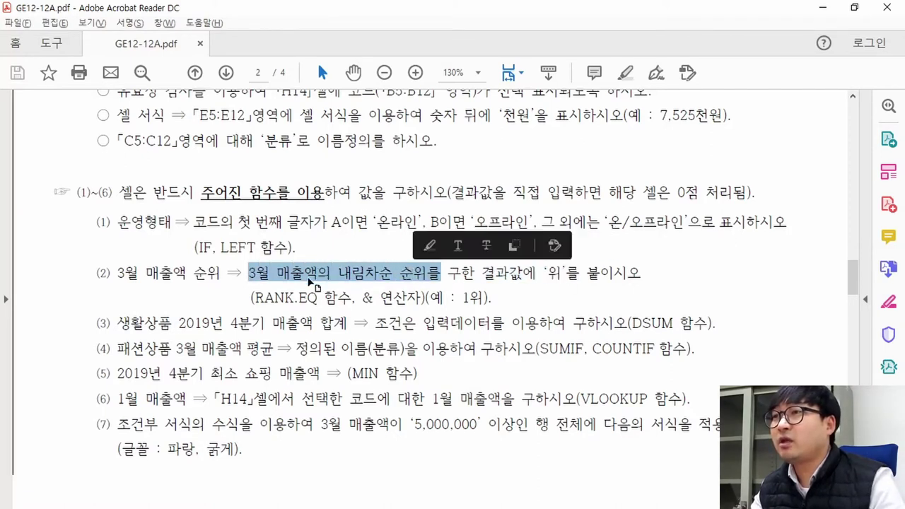
{"action": "left_click_drag", "start_coordinate": [255, 298], "coordinate": [323, 298]}
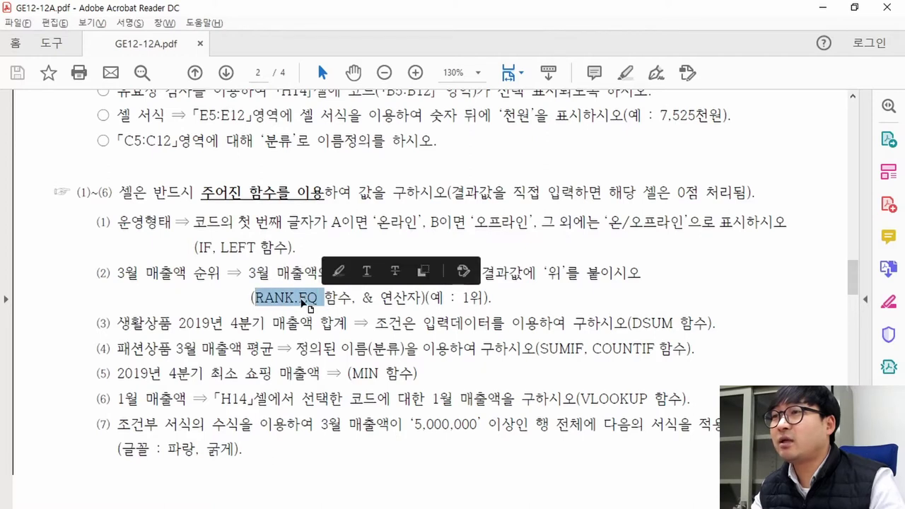
{"action": "left_click", "coordinate": [300, 297]}
{"action": "left_click_drag", "start_coordinate": [253, 298], "coordinate": [320, 298]}
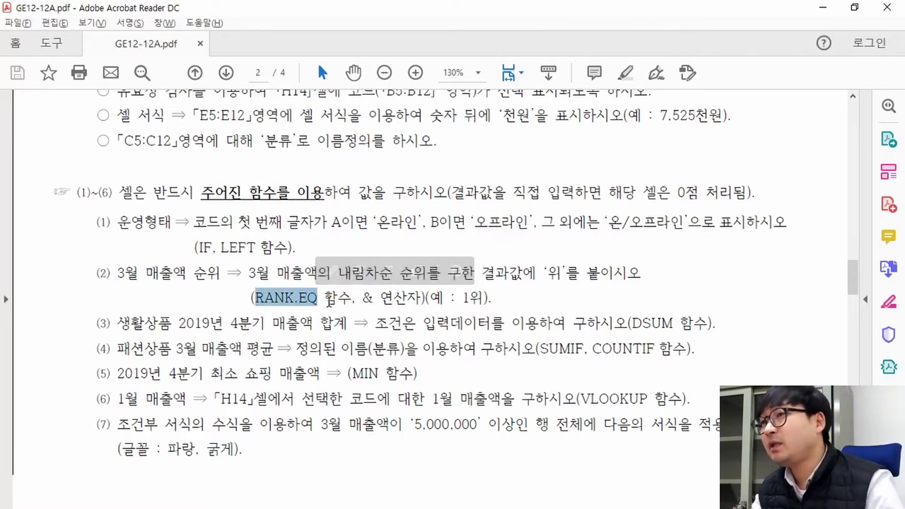
{"action": "left_click", "coordinate": [342, 309]}
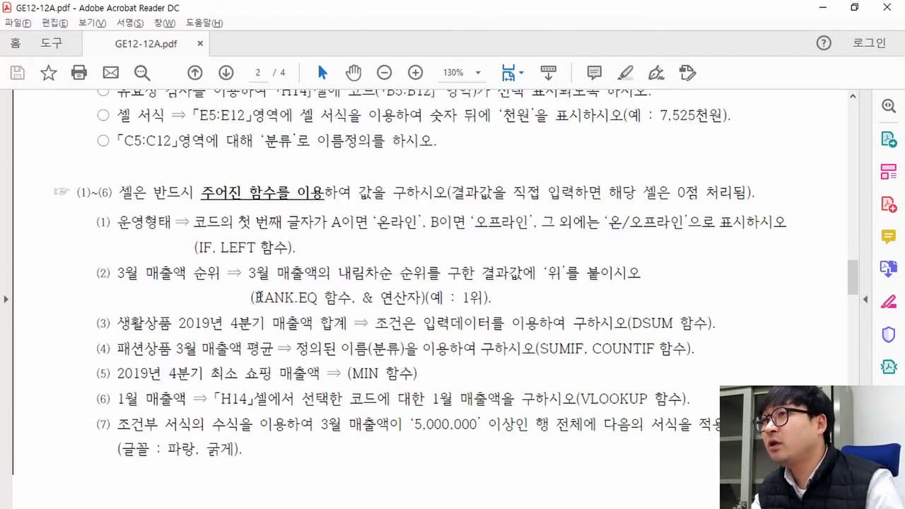
{"action": "left_click_drag", "start_coordinate": [249, 272], "coordinate": [313, 276]}
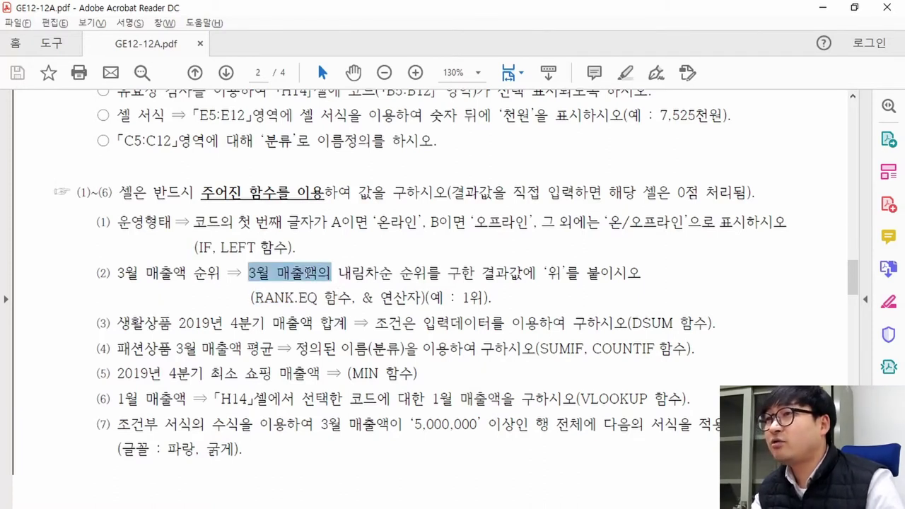
{"action": "key", "text": "alt+Tab"}
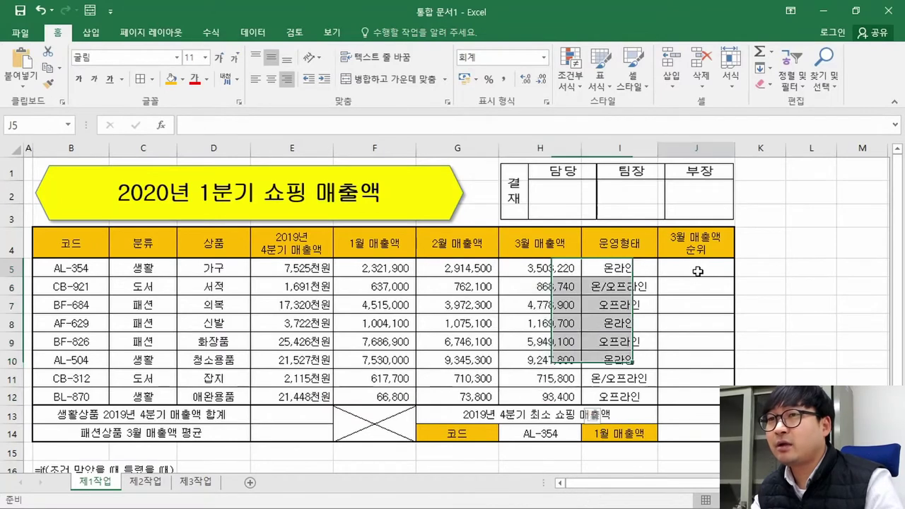
{"action": "left_click", "coordinate": [680, 268]}
{"action": "type", "text": "=RANK.EQ"}
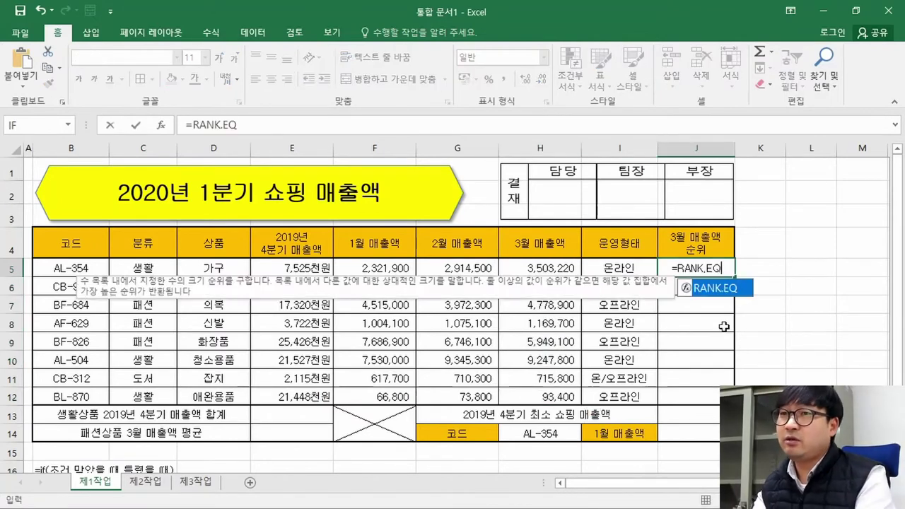
{"action": "double_click", "coordinate": [724, 290]}
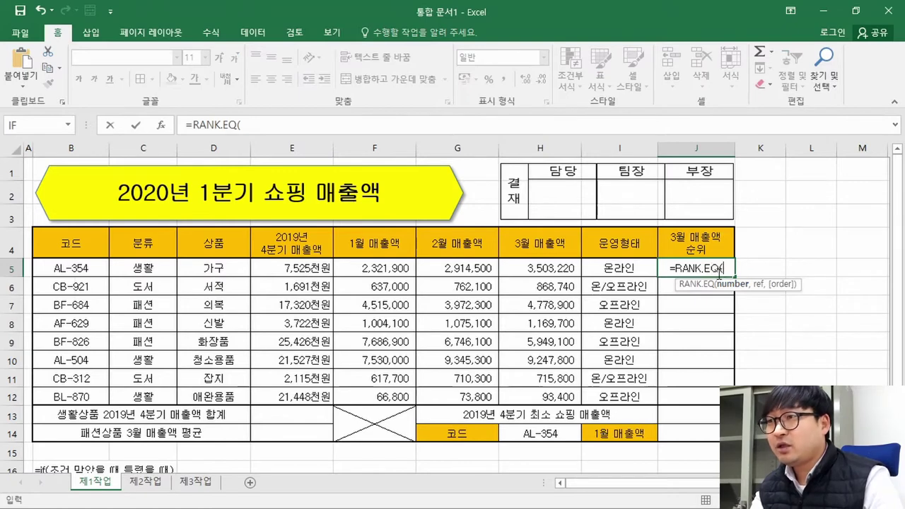
{"action": "scroll", "coordinate": [294, 342], "scroll_direction": "down", "scroll_amount": 3}
{"action": "scroll", "coordinate": [721, 269], "scroll_direction": "up", "scroll_amount": 3}
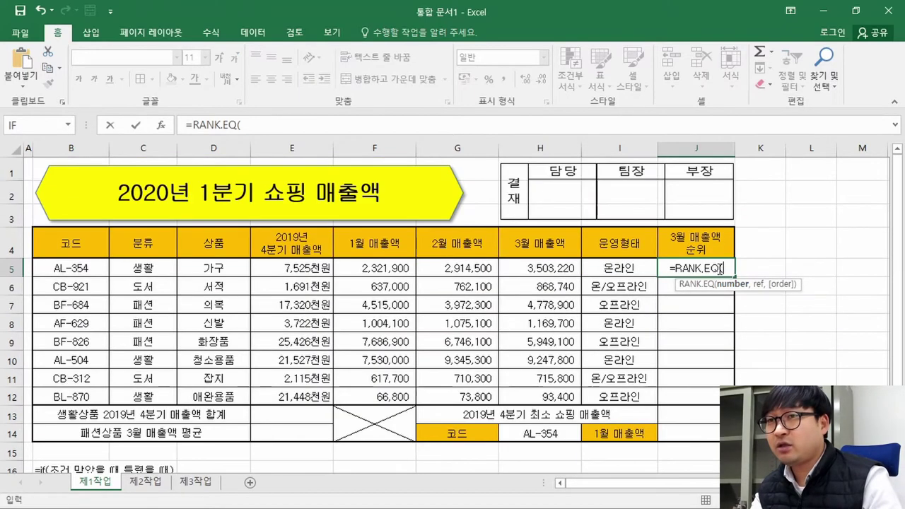
{"action": "left_click", "coordinate": [161, 128]}
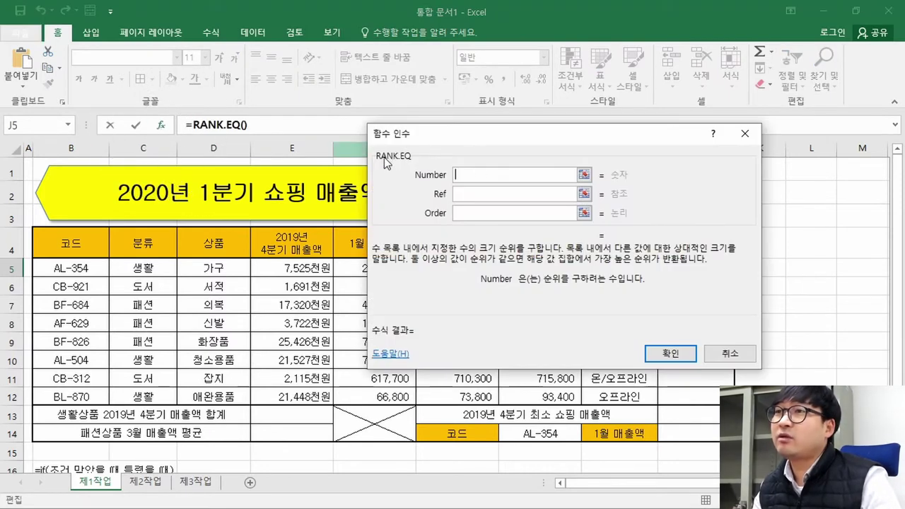
{"action": "left_click", "coordinate": [730, 352]}
- Search the function wizard for RANK.EQ and open its arguments for cell J5
{"action": "left_click", "coordinate": [161, 125]}
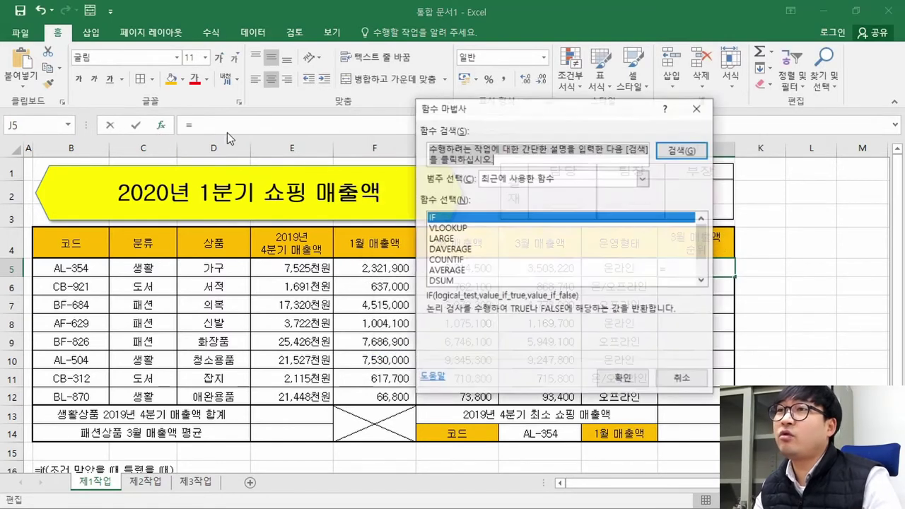
{"action": "type", "text": "RANK.EQ"}
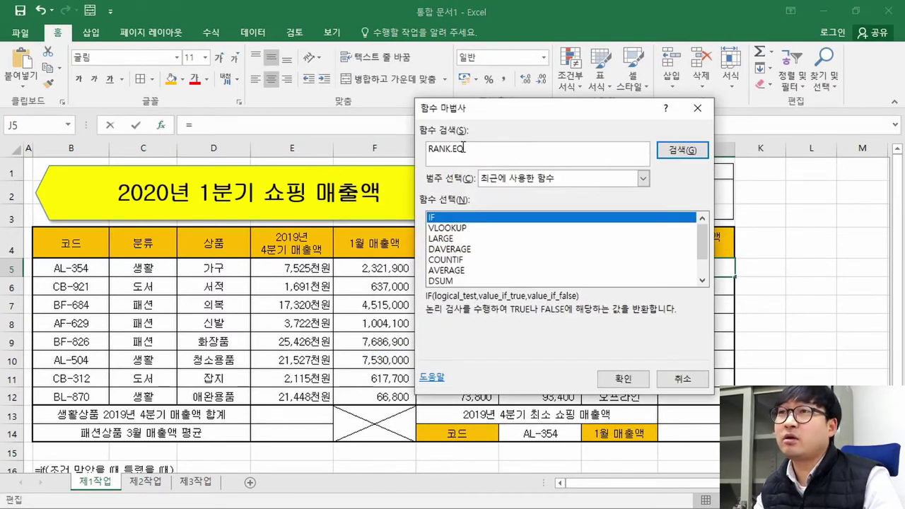
{"action": "left_click", "coordinate": [678, 149]}
{"action": "double_click", "coordinate": [453, 217]}
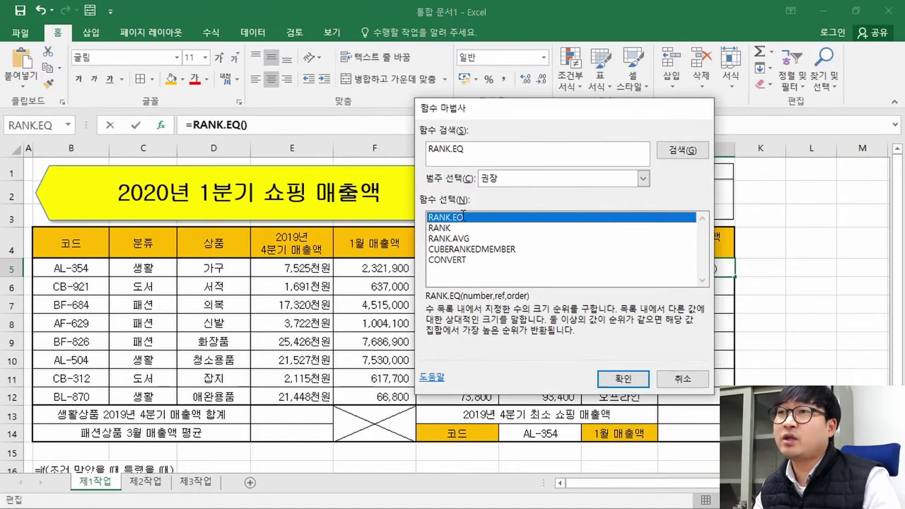
- Set the RANK.EQ Number argument to H5 and the Ref argument to H5:H12
{"action": "left_click_drag", "start_coordinate": [557, 134], "coordinate": [444, 99]}
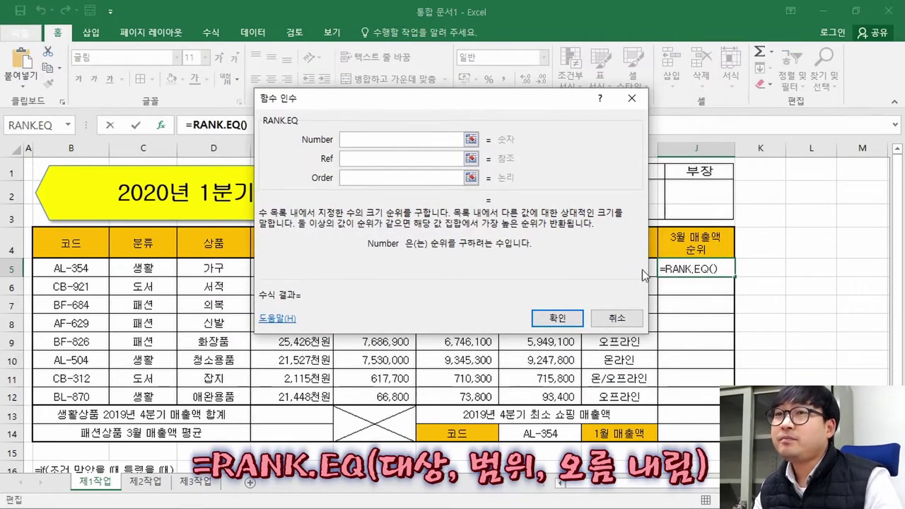
{"action": "left_click_drag", "start_coordinate": [478, 98], "coordinate": [291, 144]}
{"action": "left_click", "coordinate": [551, 269]}
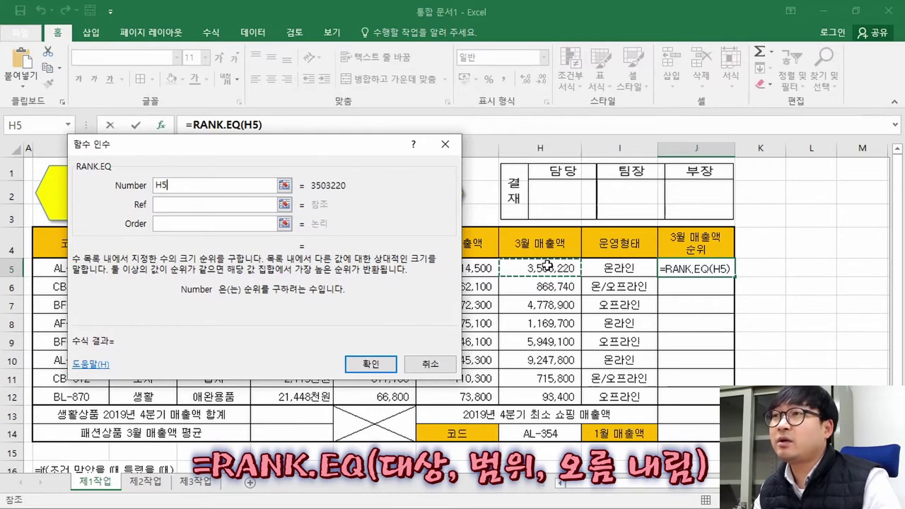
{"action": "left_click", "coordinate": [201, 204]}
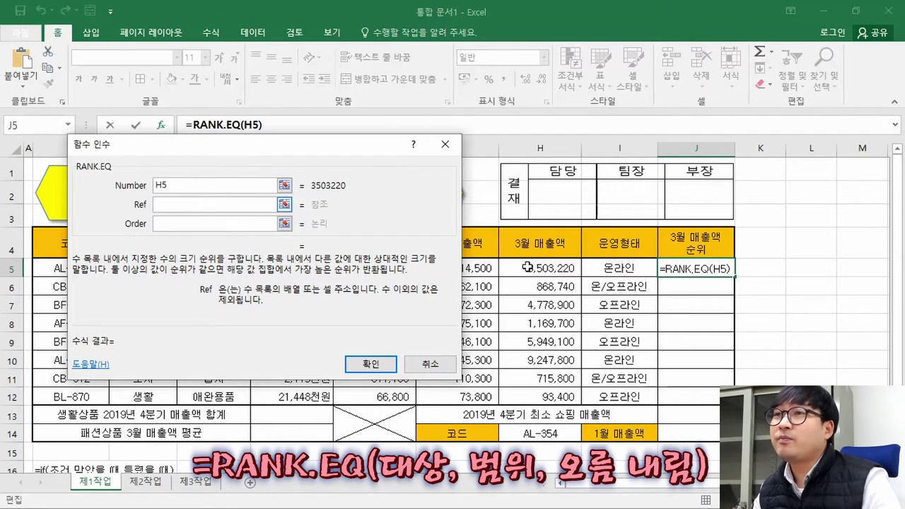
{"action": "left_click_drag", "start_coordinate": [559, 273], "coordinate": [550, 396]}
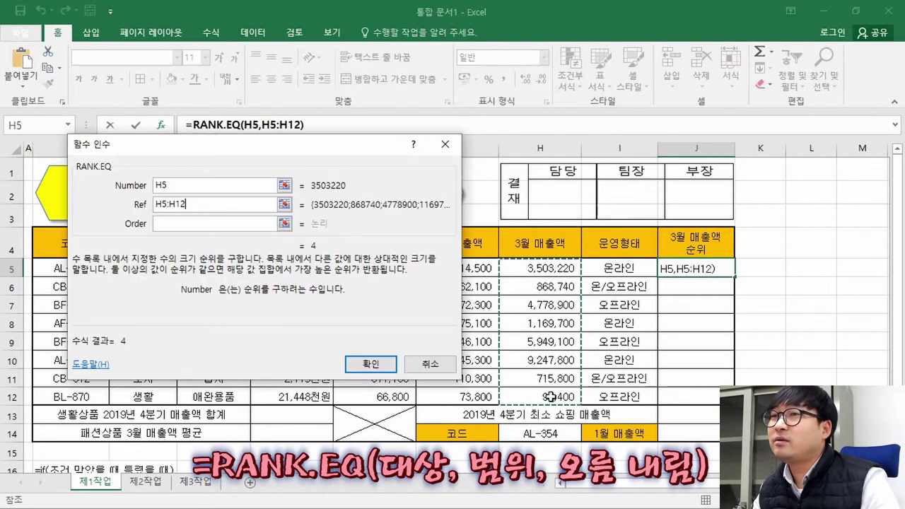
{"action": "left_click", "coordinate": [191, 185]}
{"action": "left_click", "coordinate": [198, 205]}
{"action": "left_click", "coordinate": [199, 224]}
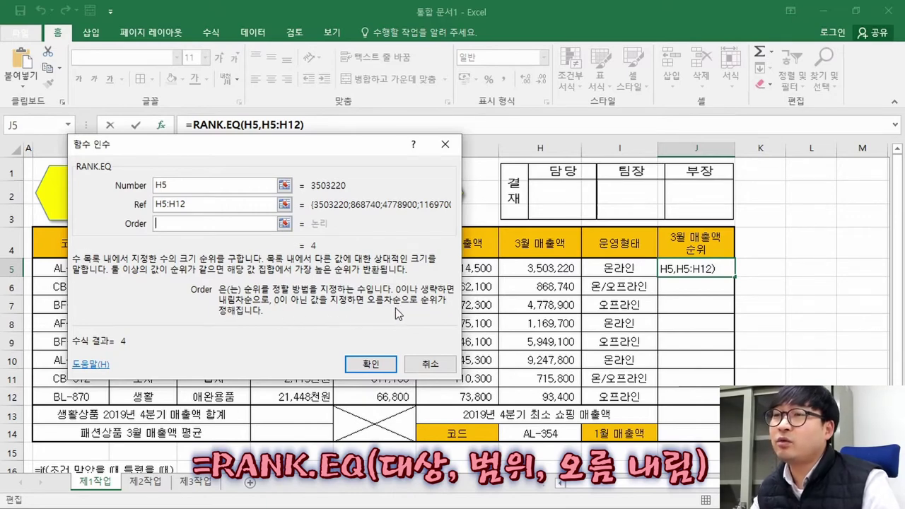
- Check in the PDF which sort order requirement (2) demands, and return to the RANK.EQ arguments in Excel
{"action": "key", "text": "alt+Tab"}
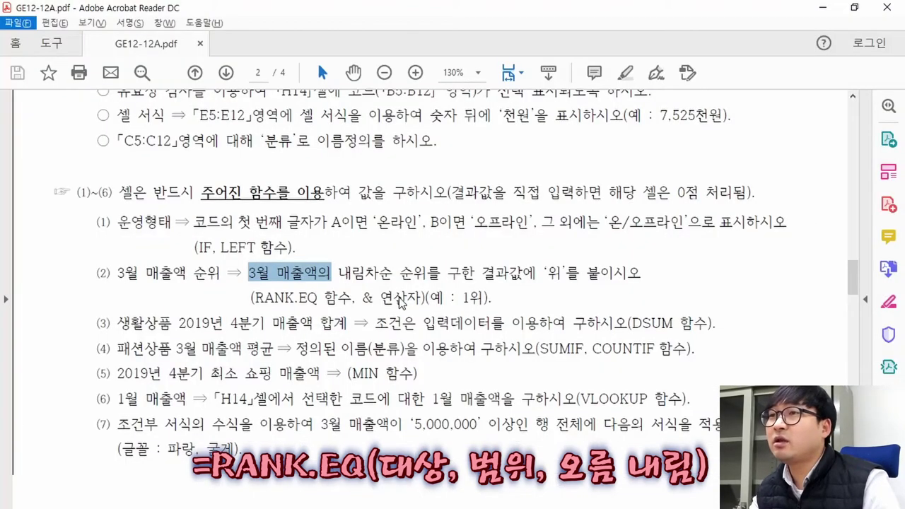
{"action": "left_click_drag", "start_coordinate": [338, 272], "coordinate": [391, 270]}
{"action": "key", "text": "alt+Tab"}
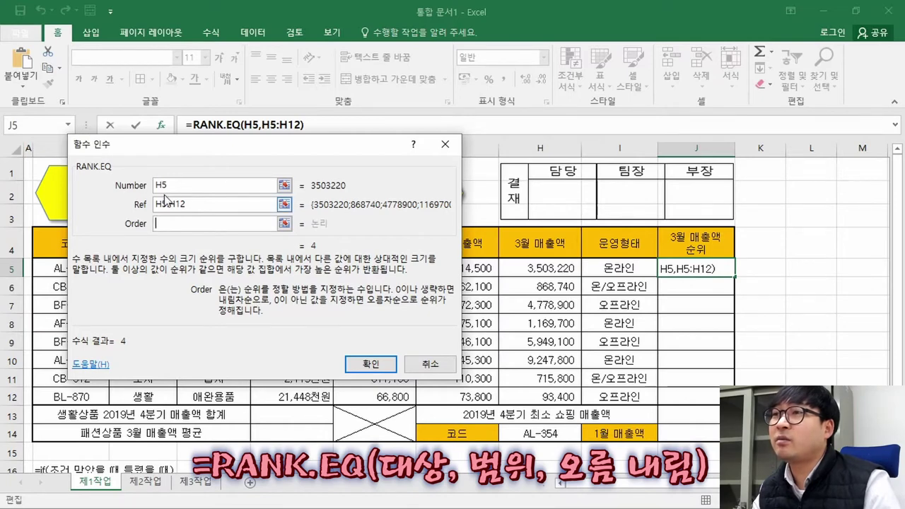
- Accept the RANK.EQ arguments with Order left blank and copy J5's formula into J6:J12 with the existing borders kept
{"action": "left_click", "coordinate": [371, 363]}
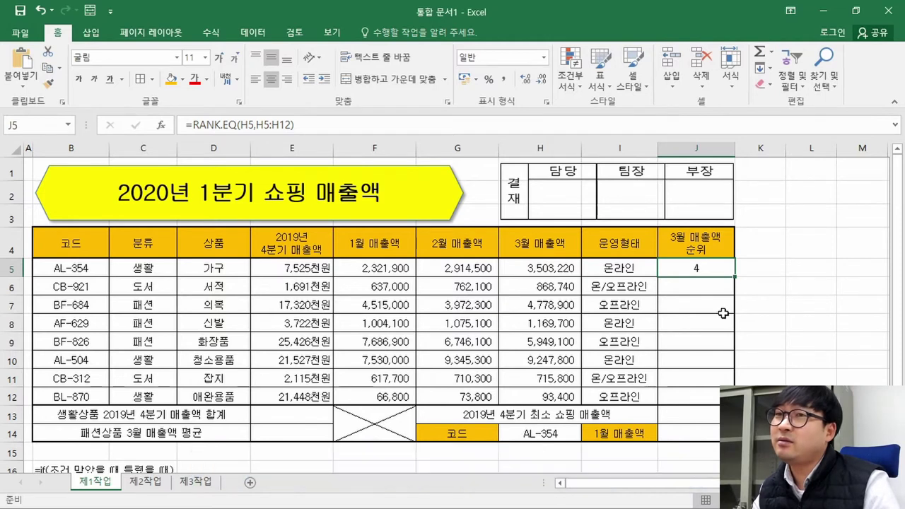
{"action": "key", "text": "ctrl+c"}
{"action": "left_click_drag", "start_coordinate": [707, 286], "coordinate": [707, 397]}
{"action": "right_click", "coordinate": [707, 396]}
{"action": "left_click", "coordinate": [767, 136]}
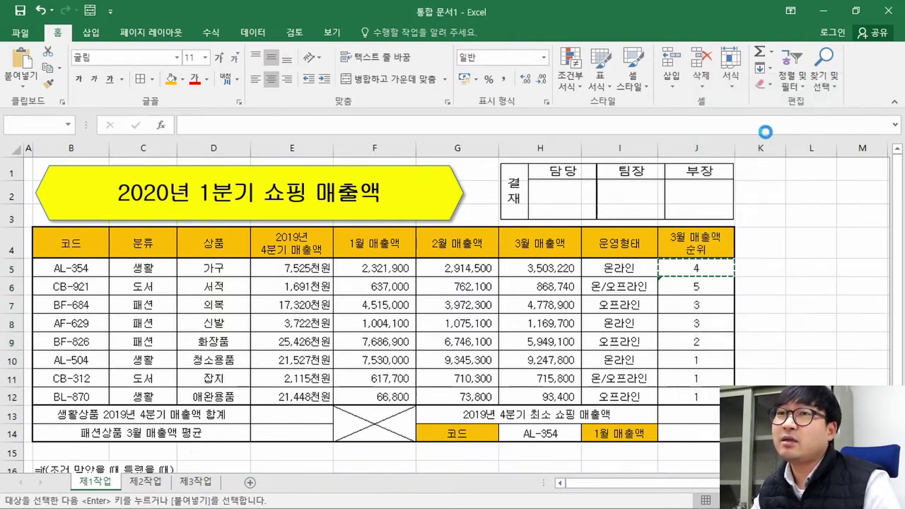
- Check the ranks in J6:J12 for duplicates and compare J7:J8 with the March sales in H7:H8
{"action": "left_click", "coordinate": [700, 284]}
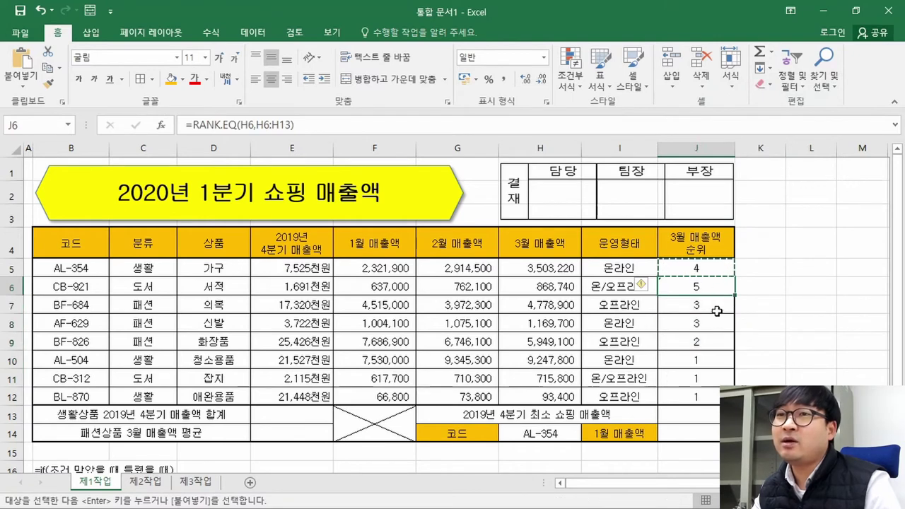
{"action": "left_click_drag", "start_coordinate": [720, 313], "coordinate": [714, 323]}
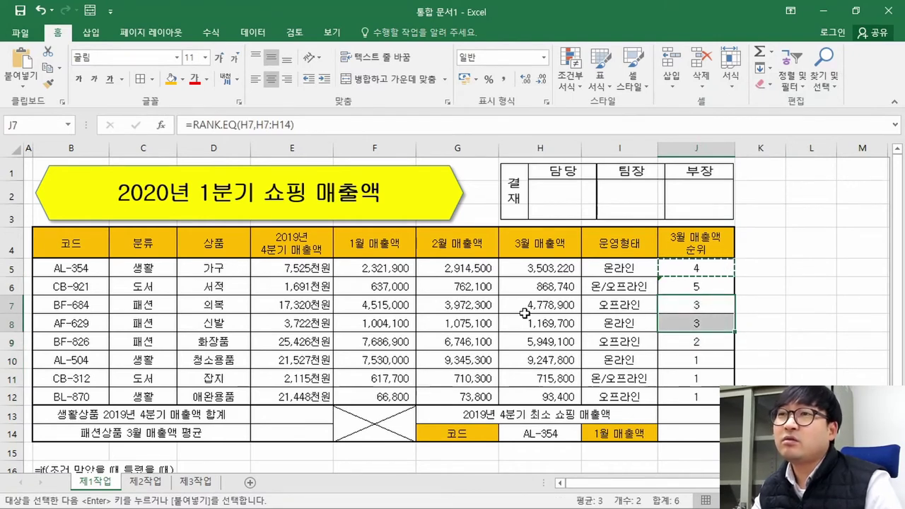
{"action": "left_click_drag", "start_coordinate": [543, 305], "coordinate": [543, 323]}
{"action": "left_click_drag", "start_coordinate": [700, 304], "coordinate": [710, 323]}
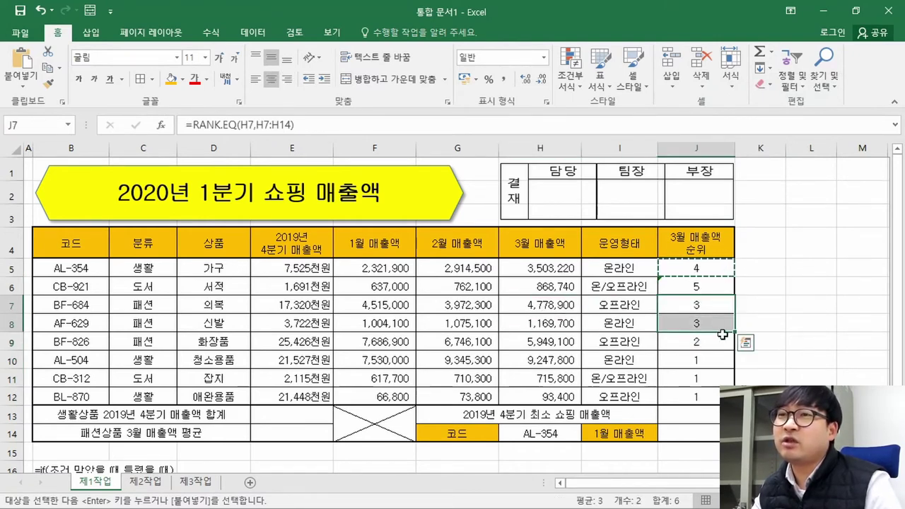
{"action": "left_click_drag", "start_coordinate": [710, 367], "coordinate": [708, 401]}
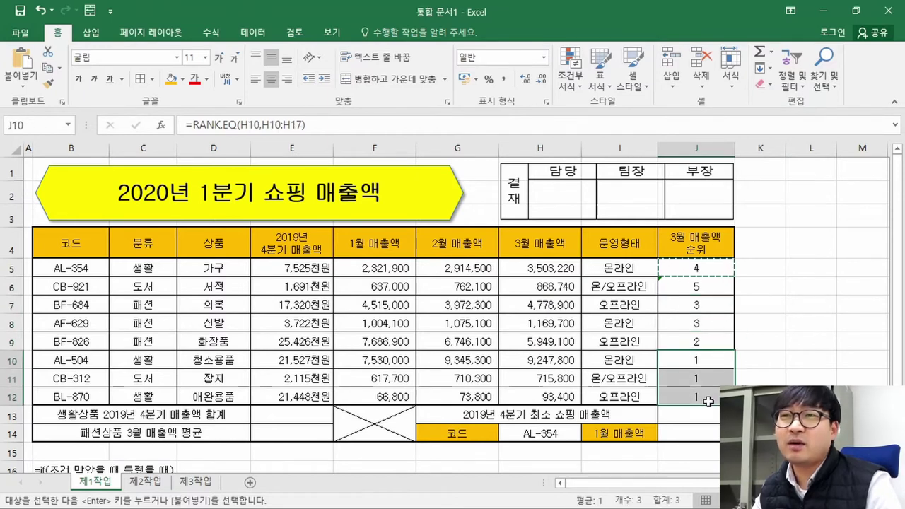
{"action": "left_click", "coordinate": [692, 268]}
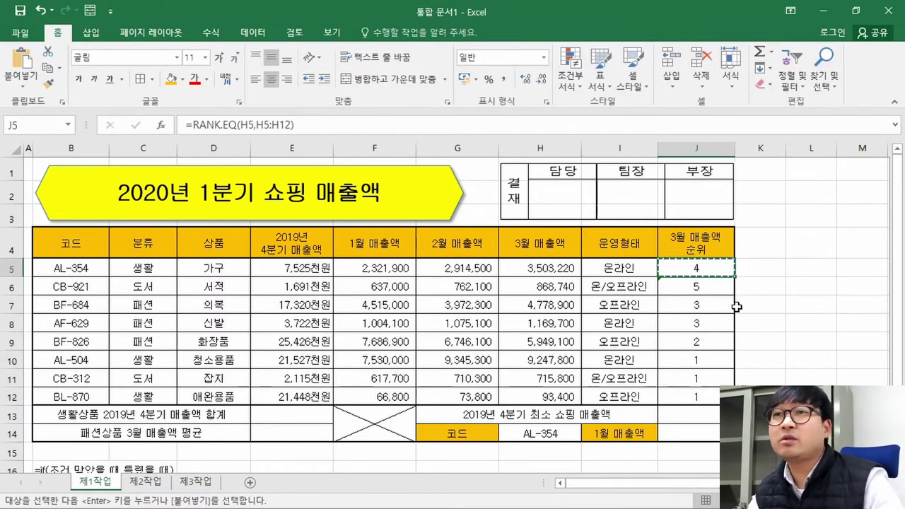
- Inspect which cells the RANK.EQ formula in J5 references in the 3월 매출액 column
{"action": "double_click", "coordinate": [721, 267]}
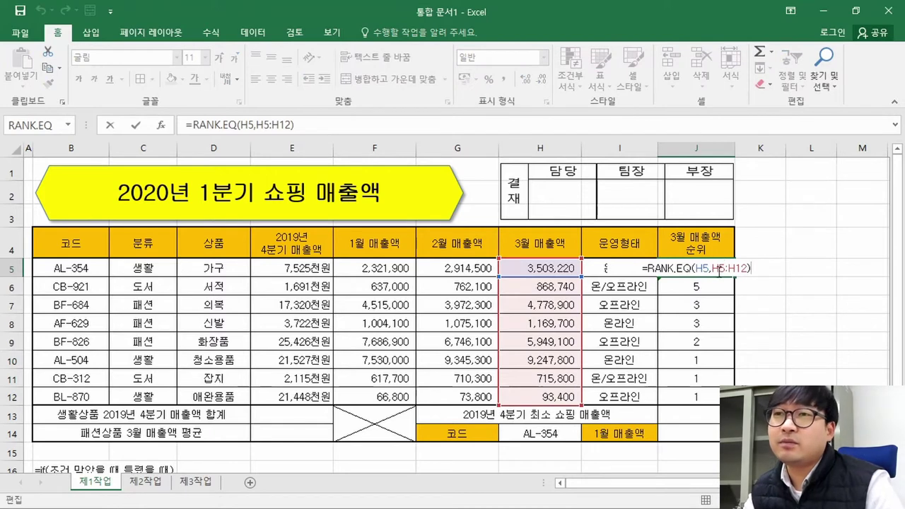
{"action": "key", "text": "Escape"}
{"action": "double_click", "coordinate": [719, 272]}
{"action": "key", "text": "Escape"}
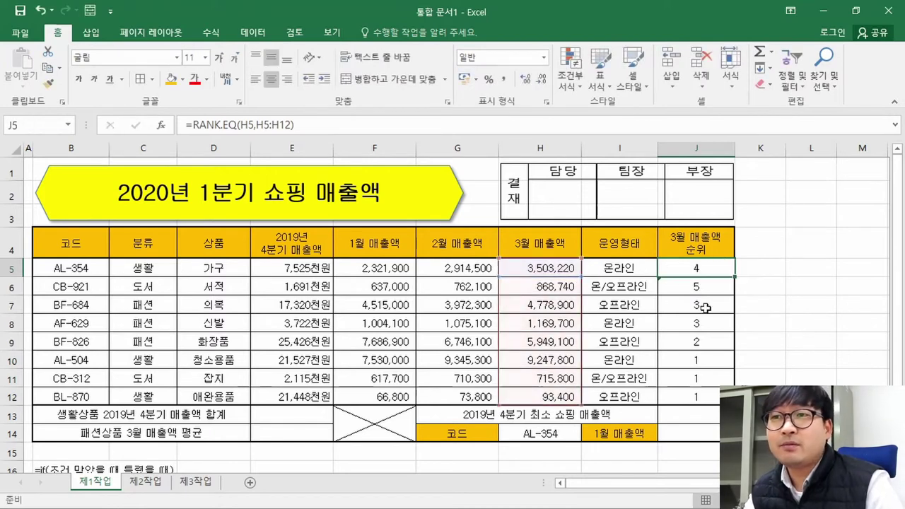
{"action": "double_click", "coordinate": [705, 307]}
{"action": "key", "text": "Escape"}
{"action": "double_click", "coordinate": [709, 270]}
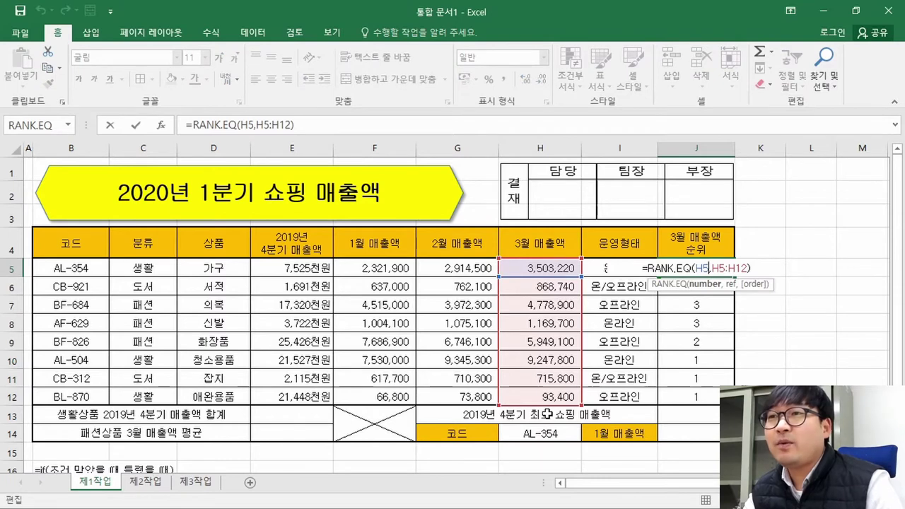
{"action": "left_click", "coordinate": [536, 266]}
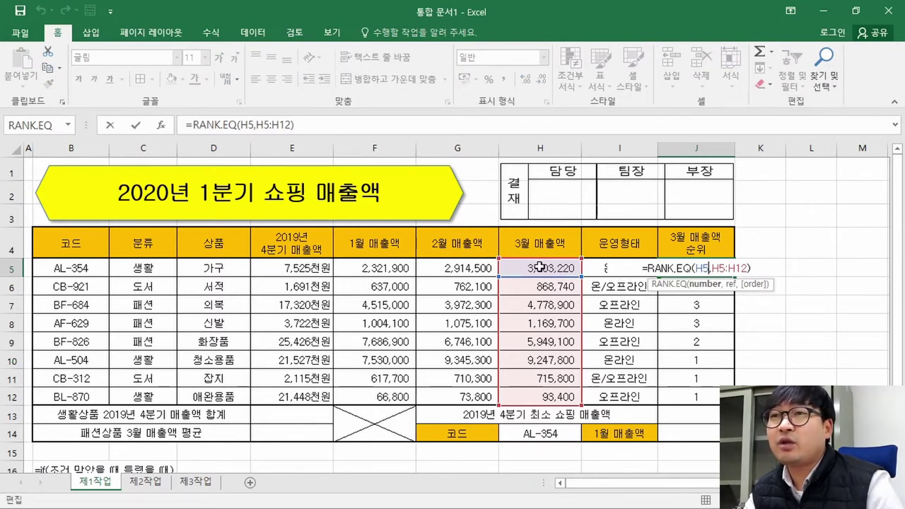
{"action": "key", "text": "Return"}
- Try shifting the Ref range of J6's RANK.EQ formula up to H5:H12, and return it to H6:H13
{"action": "key", "text": "F2"}
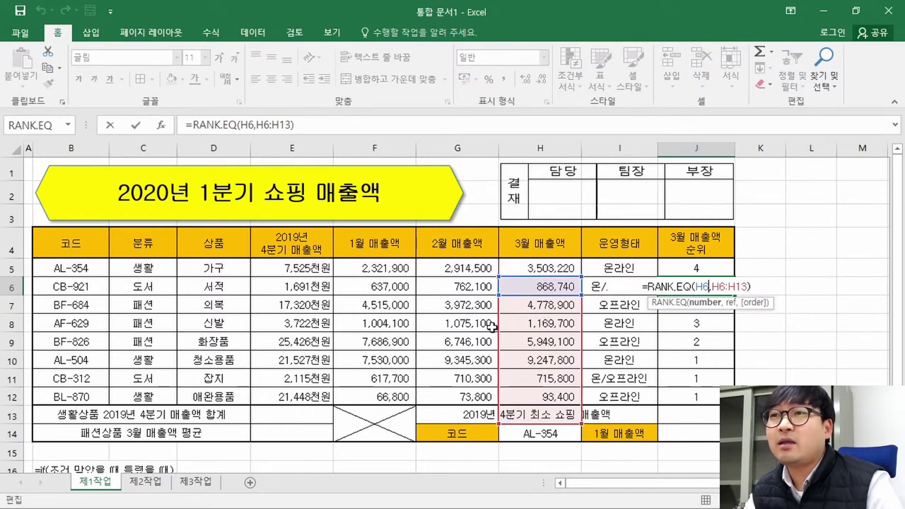
{"action": "left_click_drag", "start_coordinate": [579, 347], "coordinate": [594, 321]}
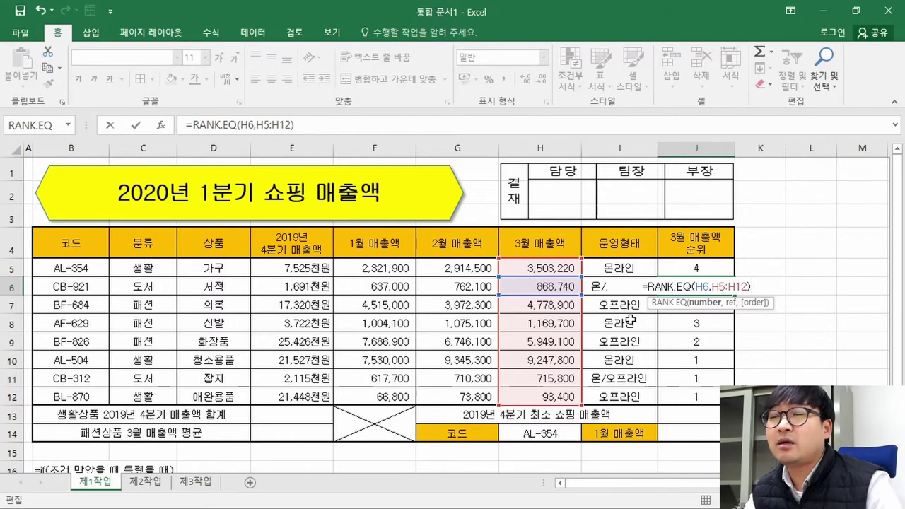
{"action": "left_click", "coordinate": [585, 321]}
{"action": "double_click", "coordinate": [684, 284]}
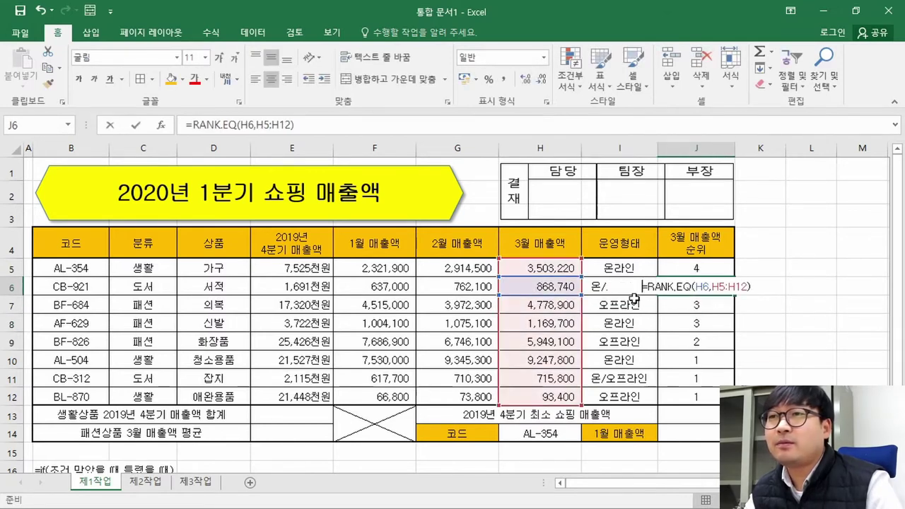
{"action": "left_click_drag", "start_coordinate": [583, 323], "coordinate": [581, 340]}
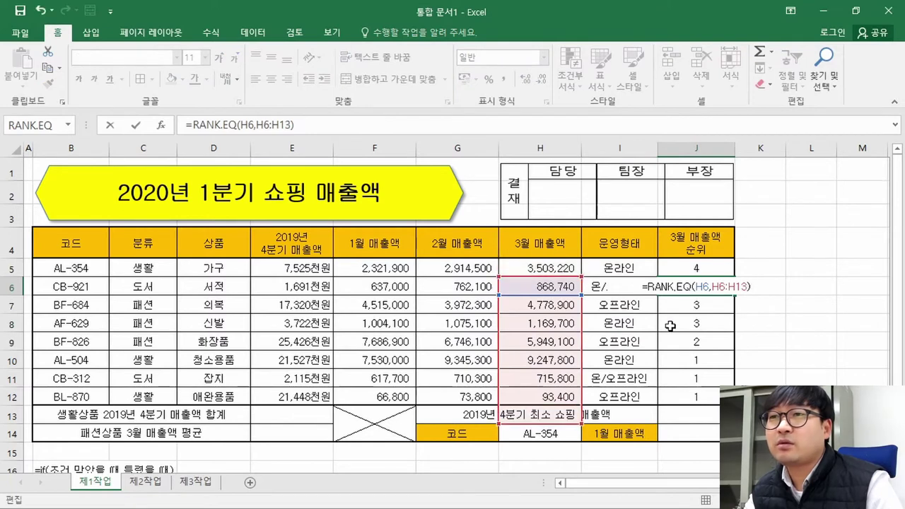
{"action": "key", "text": "Return"}
- Compare the Ref ranges of the copied RANK.EQ formulas in J7:J9 with the original range in J5
{"action": "double_click", "coordinate": [705, 305]}
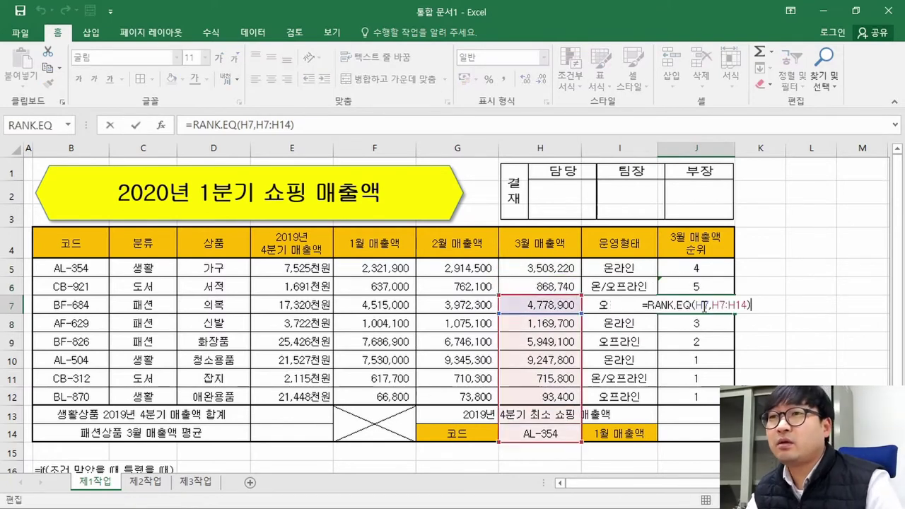
{"action": "key", "text": "Return"}
{"action": "double_click", "coordinate": [705, 323]}
{"action": "key", "text": "Return"}
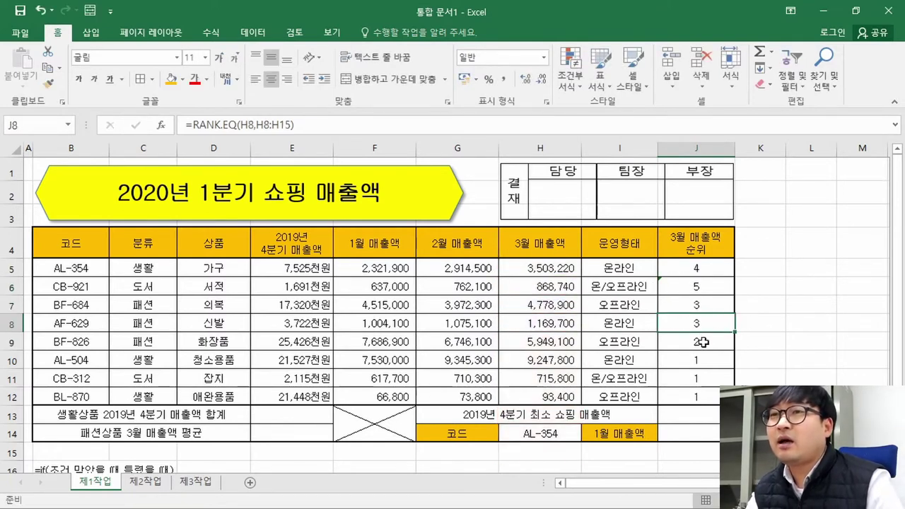
{"action": "double_click", "coordinate": [705, 342]}
{"action": "key", "text": "Return"}
{"action": "double_click", "coordinate": [686, 275]}
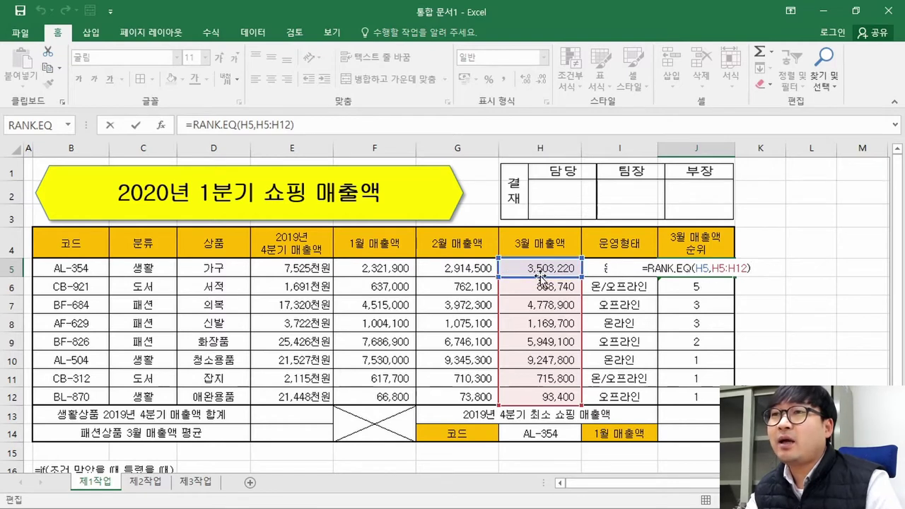
{"action": "left_click", "coordinate": [693, 306]}
{"action": "double_click", "coordinate": [698, 307]}
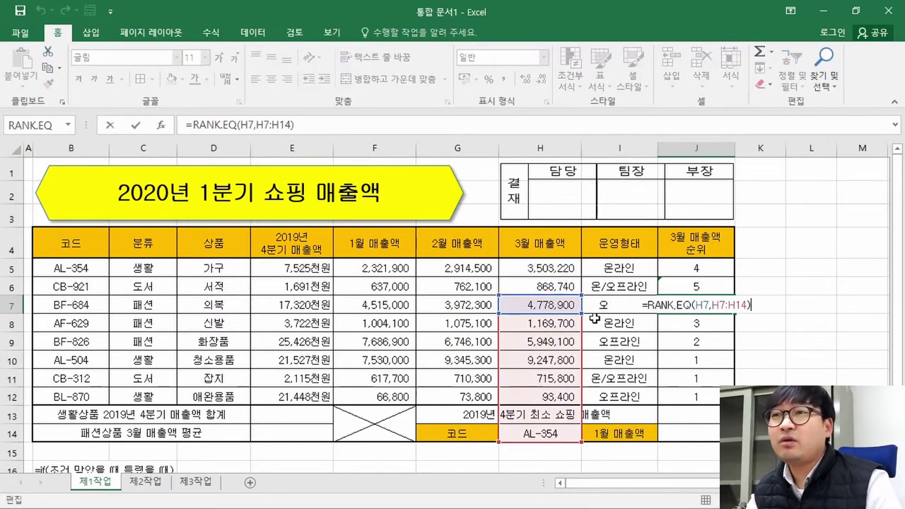
{"action": "key", "text": "Escape"}
- Examine how the code cell reference changes from row to row in the 운영형태 IF formulas, starting at I5
{"action": "left_click", "coordinate": [619, 269]}
{"action": "double_click", "coordinate": [620, 269]}
{"action": "key", "text": "Escape"}
{"action": "double_click", "coordinate": [626, 285]}
{"action": "key", "text": "Escape"}
{"action": "key", "text": "Down"}
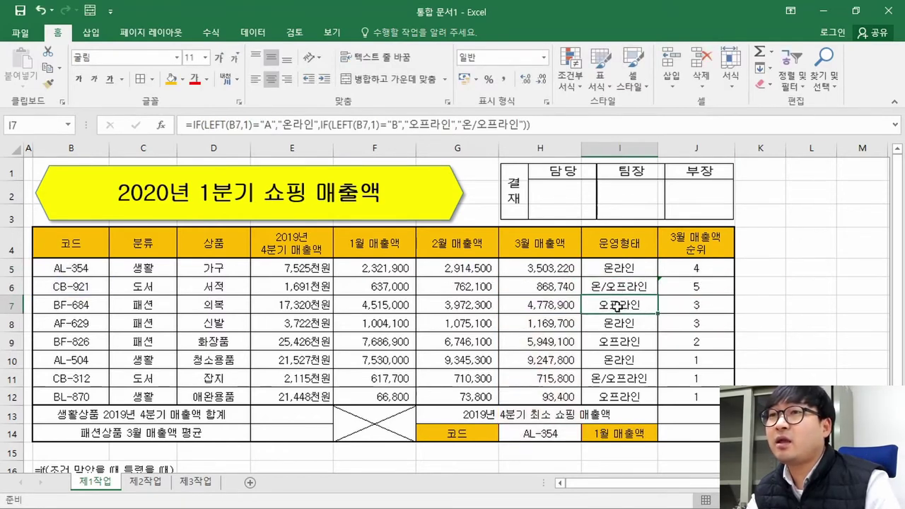
{"action": "key", "text": "F2"}
{"action": "key", "text": "Return"}
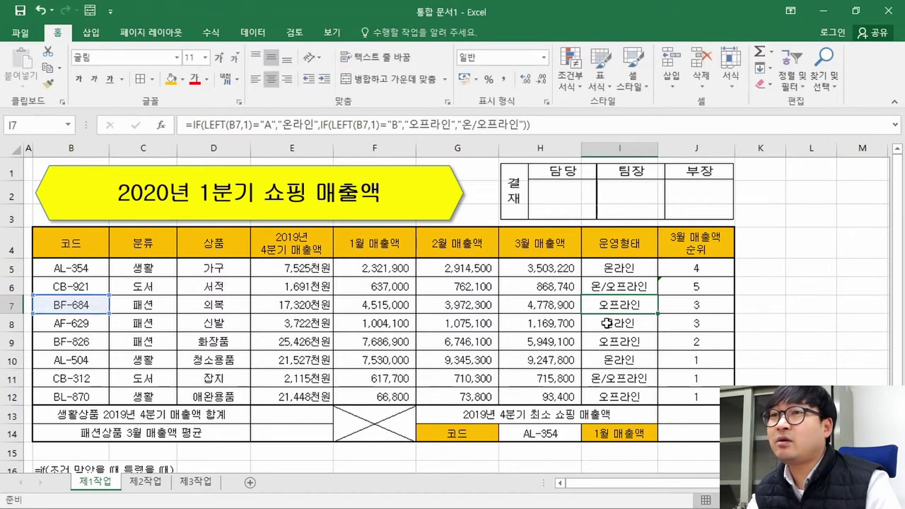
{"action": "key", "text": "F2"}
{"action": "key", "text": "Escape"}
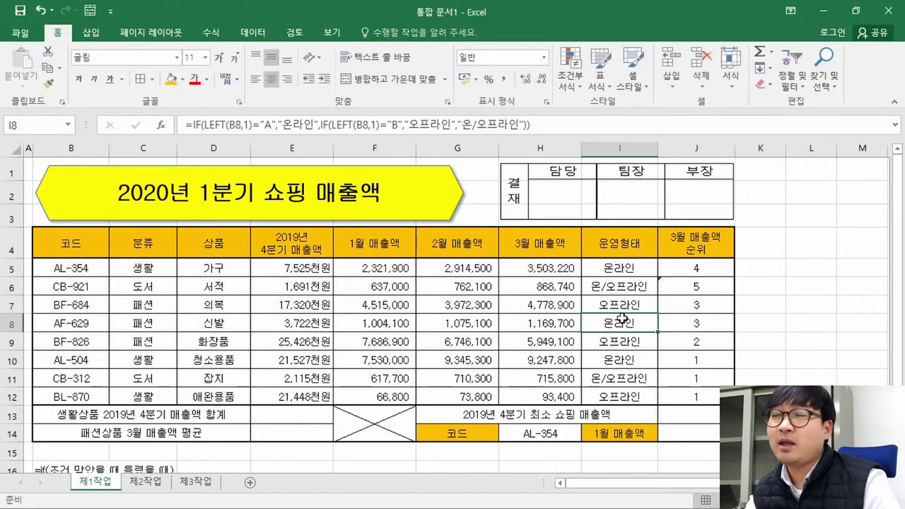
- Recheck the references in the RANK.EQ formulas of J5, J6 and J7 to see how the range shifts when copied
{"action": "left_click", "coordinate": [710, 271]}
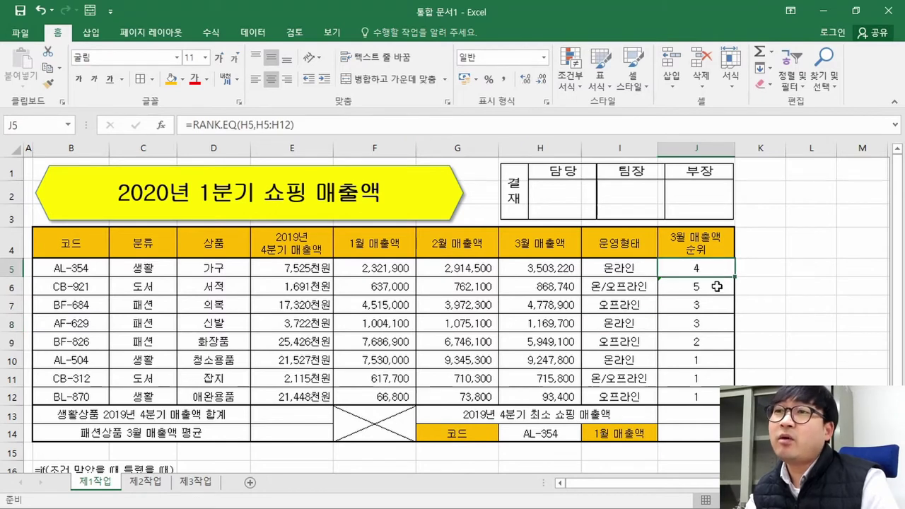
{"action": "key", "text": "F2"}
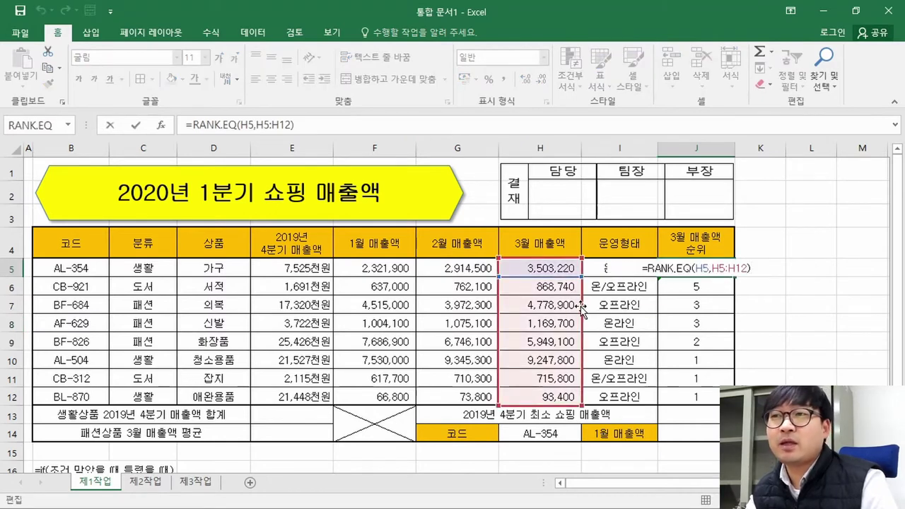
{"action": "key", "text": "Escape"}
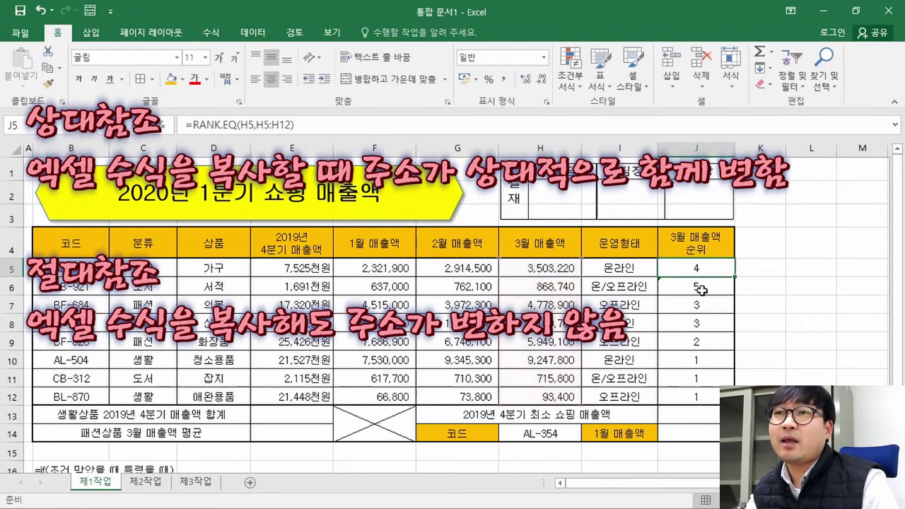
{"action": "double_click", "coordinate": [703, 290]}
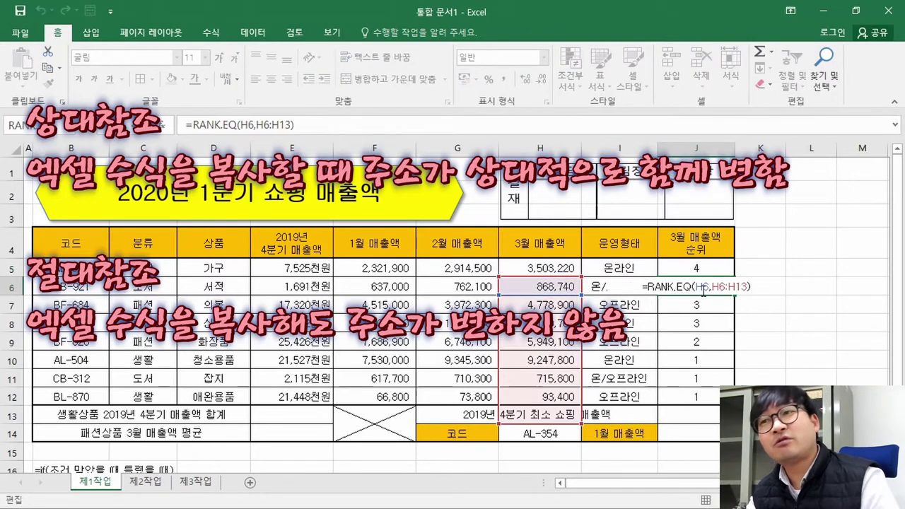
{"action": "key", "text": "Return"}
{"action": "key", "text": "F2"}
{"action": "key", "text": "Escape"}
{"action": "double_click", "coordinate": [697, 269]}
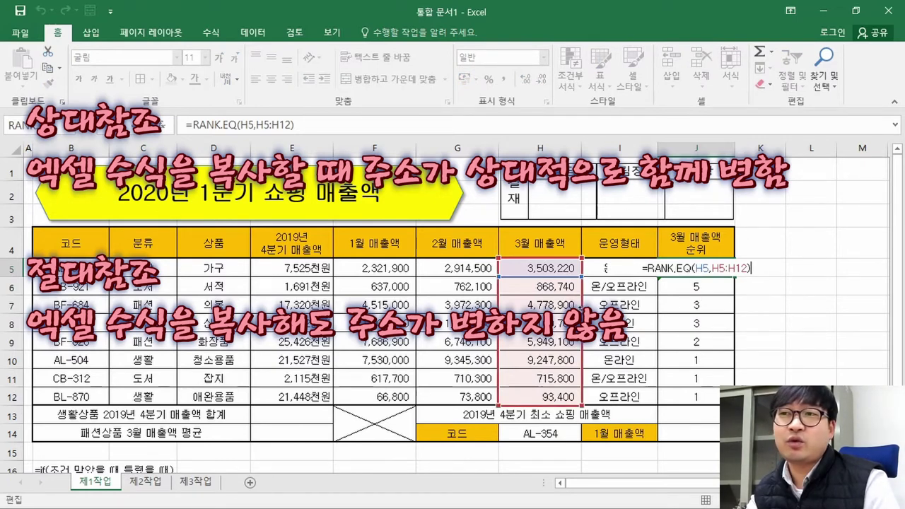
{"action": "double_click", "coordinate": [717, 286]}
{"action": "double_click", "coordinate": [716, 300]}
{"action": "key", "text": "Escape"}
- Make the Ref range in J5's RANK.EQ formula absolute as $H$5:$H$12, leaving the Number argument H5 relative
{"action": "left_click", "coordinate": [707, 268]}
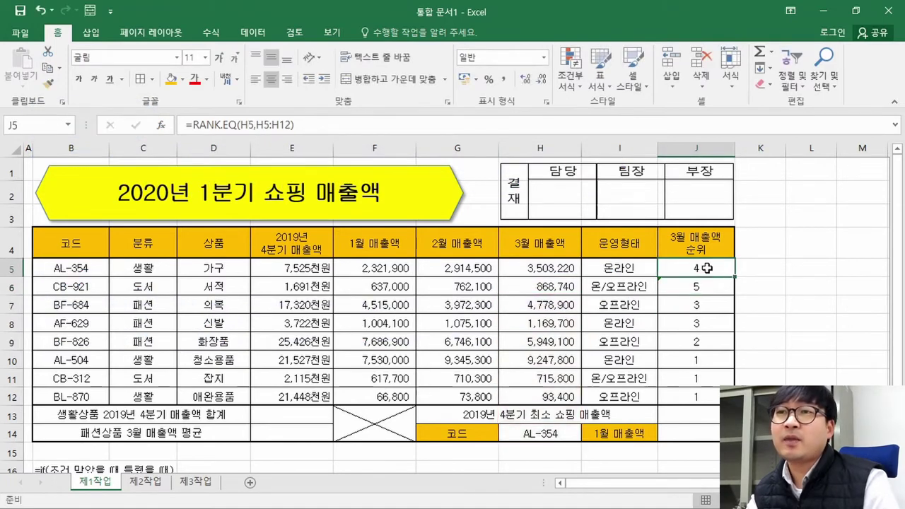
{"action": "double_click", "coordinate": [707, 268]}
{"action": "left_click", "coordinate": [716, 269]}
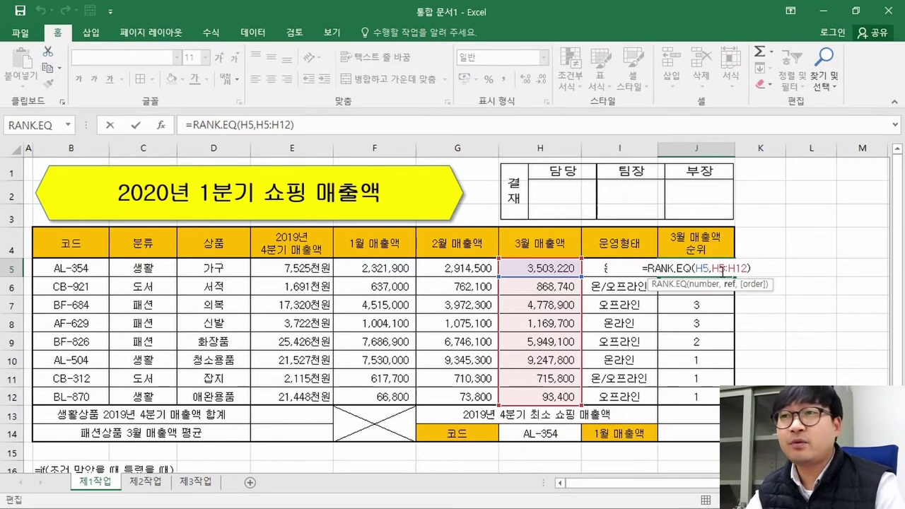
{"action": "key", "text": "F4"}
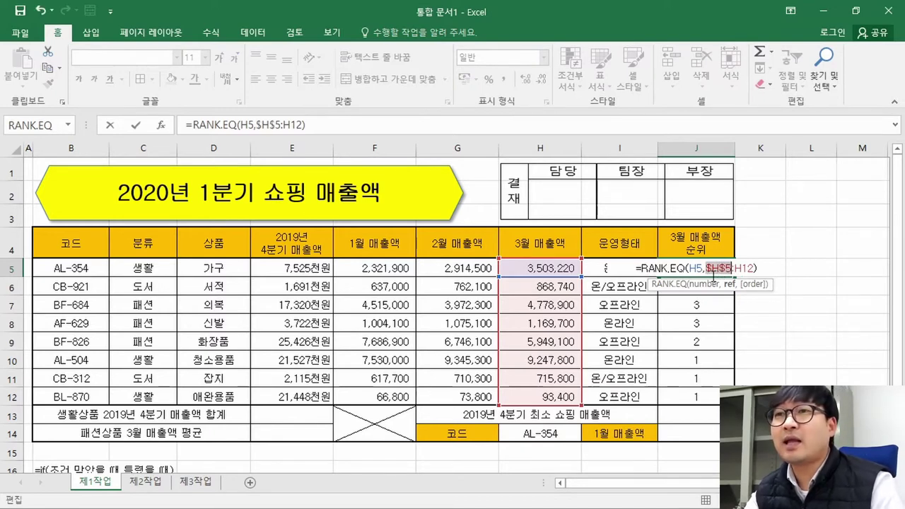
{"action": "left_click", "coordinate": [713, 269]}
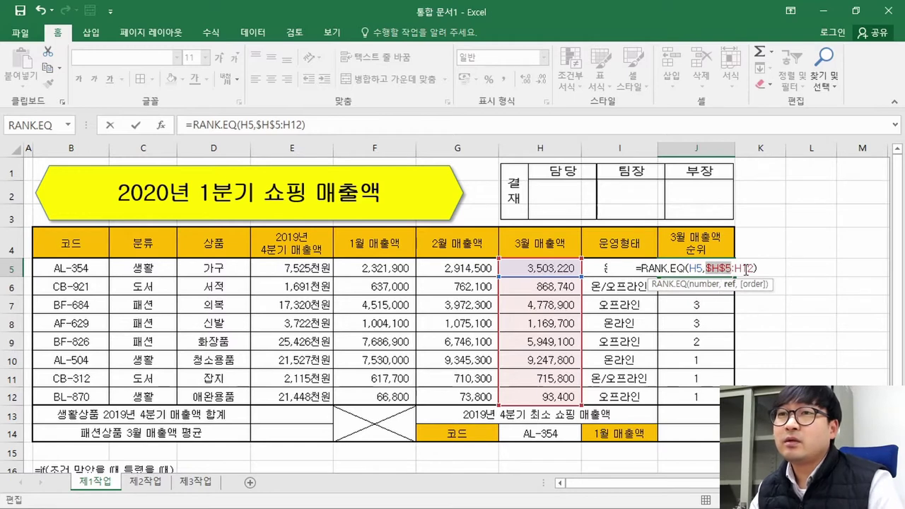
{"action": "left_click", "coordinate": [742, 269]}
{"action": "key", "text": "F4"}
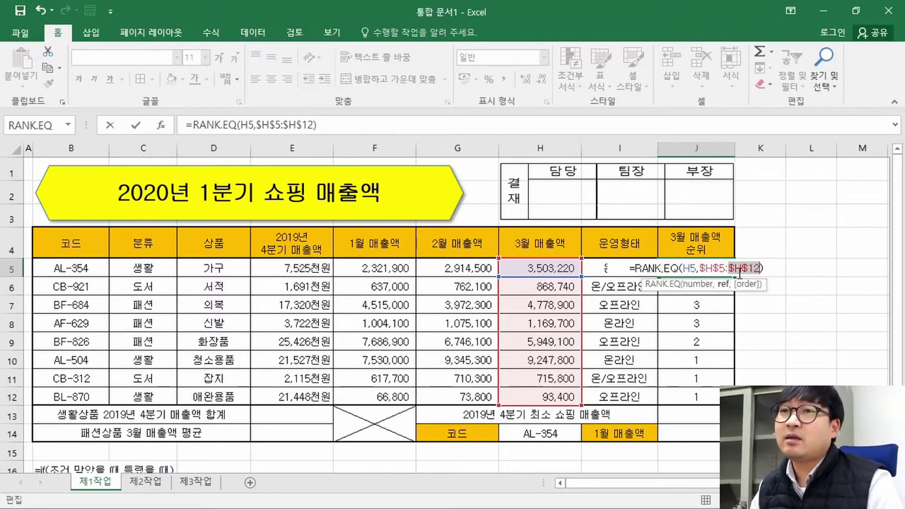
- Remove the $ before row 5 in J5's Ref range and enter it again to restore $H$5:$H$12
{"action": "left_click", "coordinate": [705, 270]}
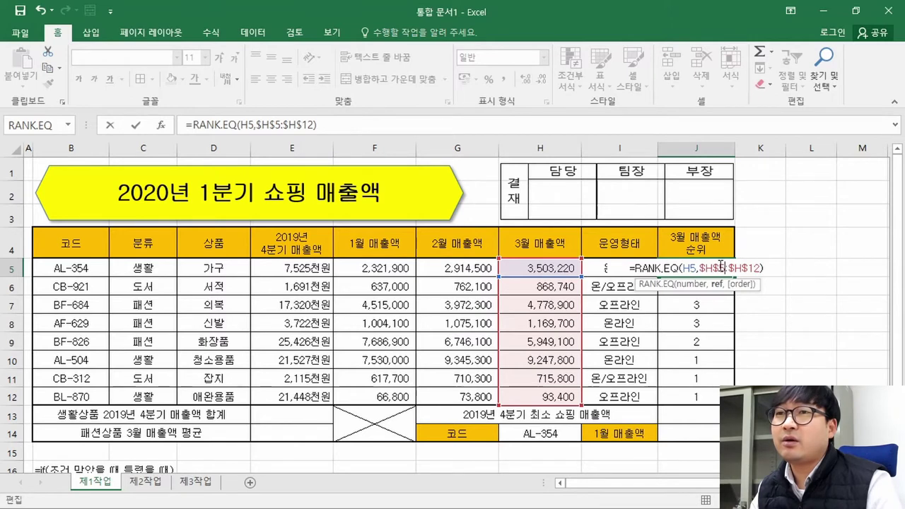
{"action": "key", "text": "BackSpace"}
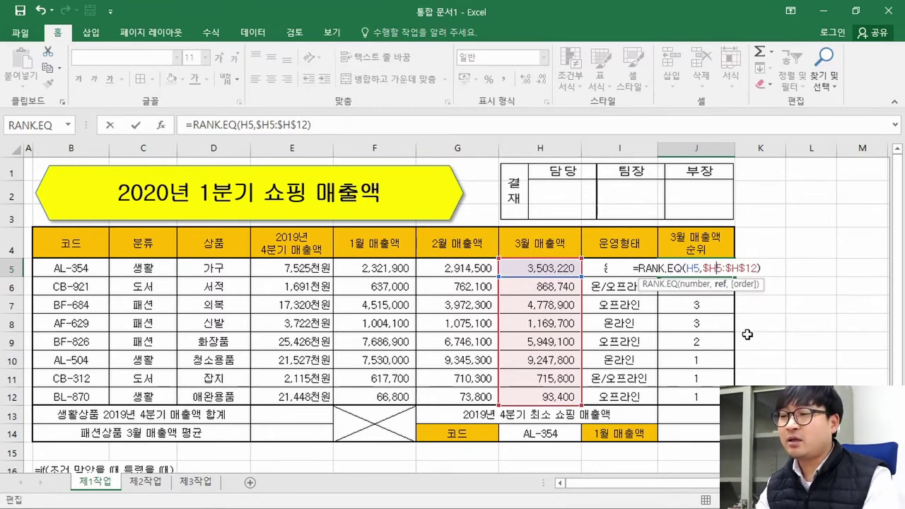
{"action": "type", "text": "$"}
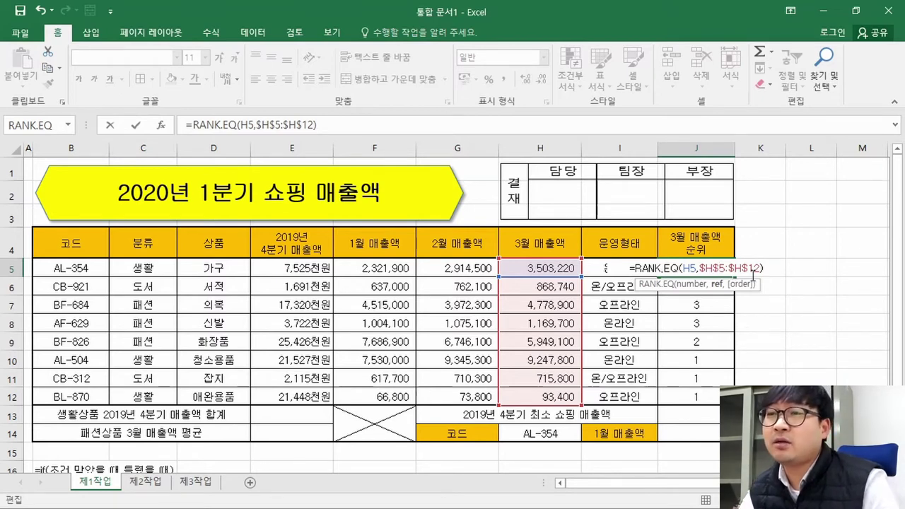
- Confirm J5's RANK.EQ formula with the absolute range and copy it to J6:J12 as formulas only
{"action": "key", "text": "Return"}
{"action": "key", "text": "Up"}
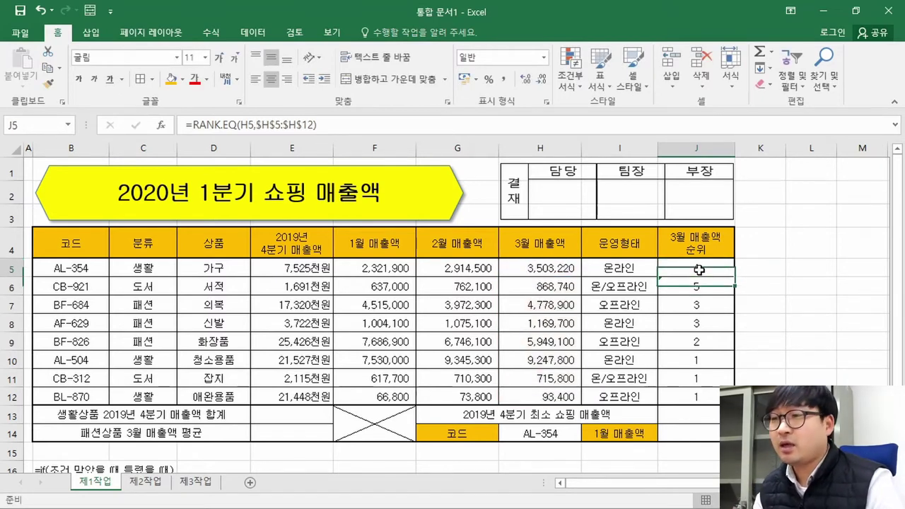
{"action": "key", "text": "ctrl+c"}
{"action": "left_click_drag", "start_coordinate": [713, 280], "coordinate": [707, 397]}
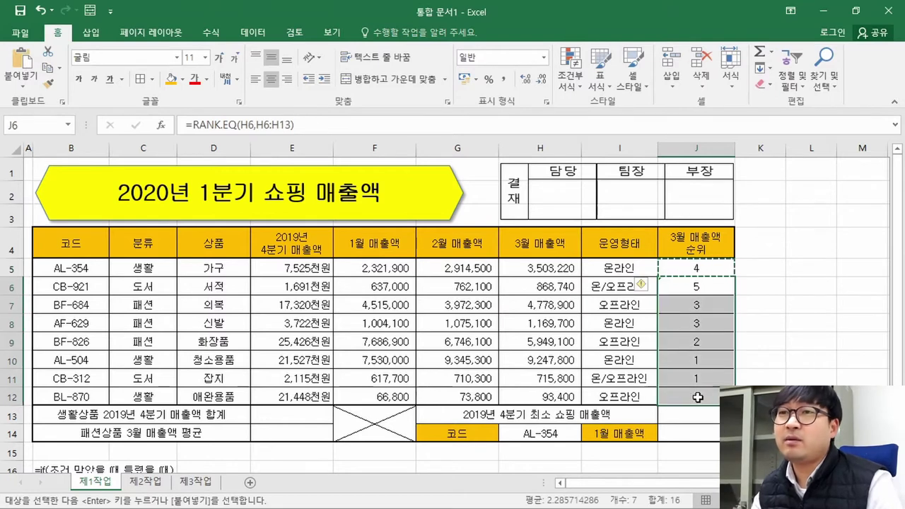
{"action": "right_click", "coordinate": [700, 396]}
{"action": "left_click", "coordinate": [769, 139]}
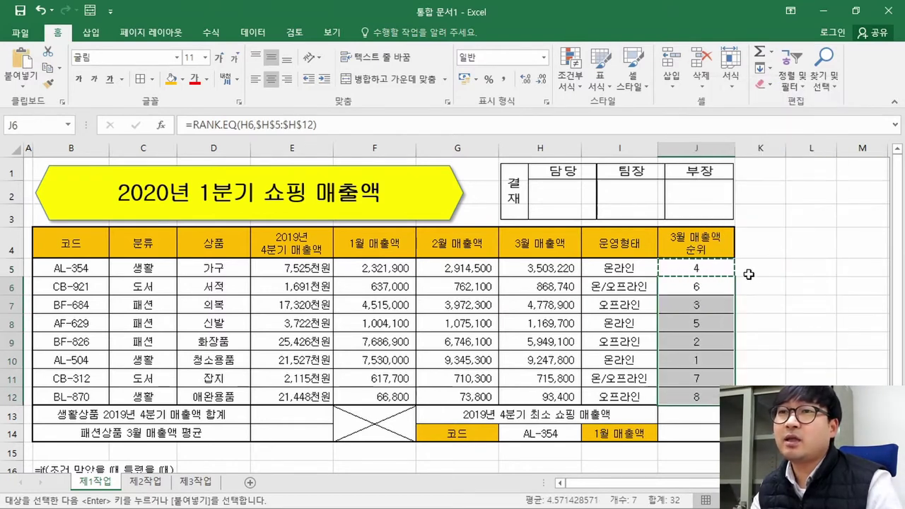
- Examine the RANK.EQ formulas in J6 through J12 to check how the Number and Ref references were copied
{"action": "left_click", "coordinate": [714, 282]}
{"action": "double_click", "coordinate": [729, 288]}
{"action": "key", "text": "Return"}
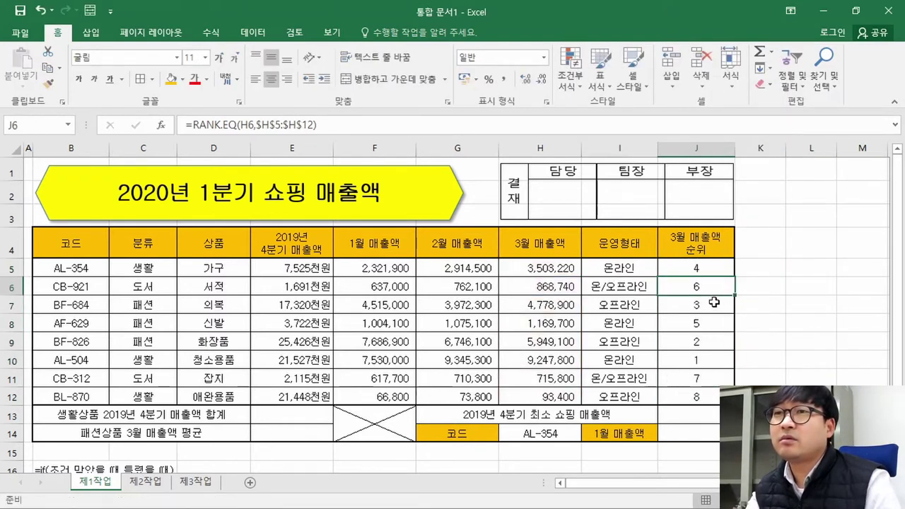
{"action": "double_click", "coordinate": [714, 304]}
{"action": "key", "text": "Return"}
{"action": "double_click", "coordinate": [711, 324]}
{"action": "key", "text": "Return"}
{"action": "double_click", "coordinate": [710, 341]}
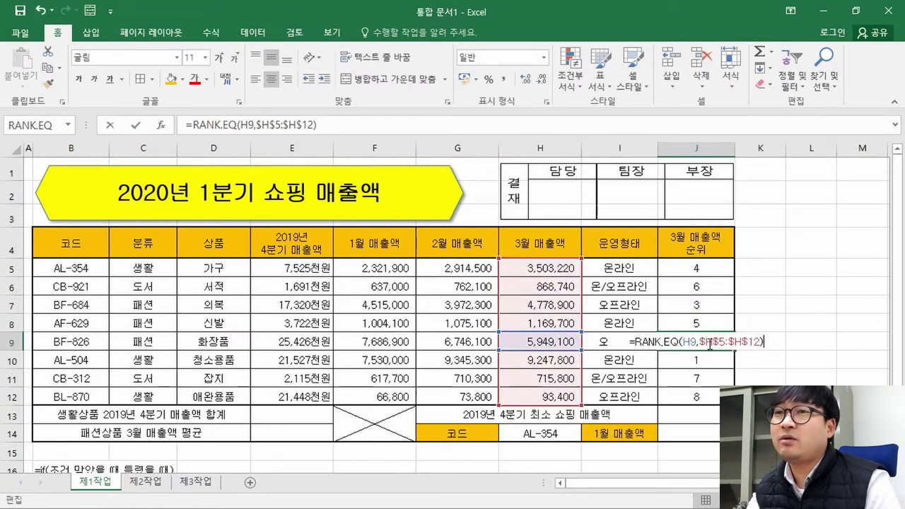
{"action": "key", "text": "Return"}
{"action": "double_click", "coordinate": [707, 360]}
{"action": "key", "text": "Return"}
{"action": "double_click", "coordinate": [700, 376]}
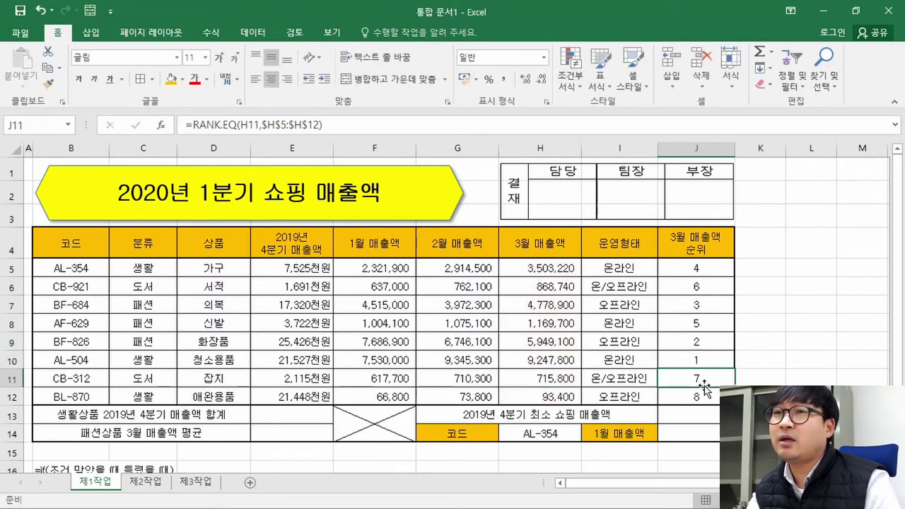
{"action": "key", "text": "Return"}
{"action": "double_click", "coordinate": [705, 390]}
{"action": "key", "text": "Escape"}
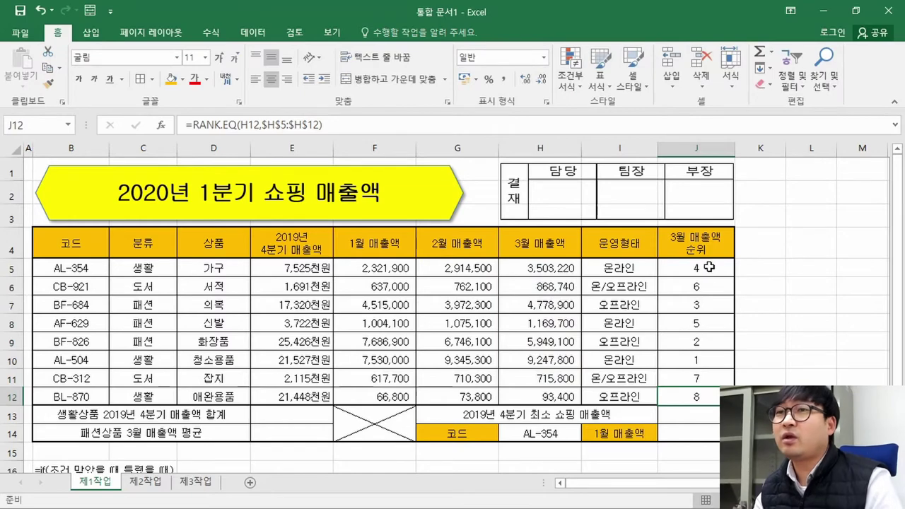
{"action": "left_click_drag", "start_coordinate": [708, 267], "coordinate": [710, 395]}
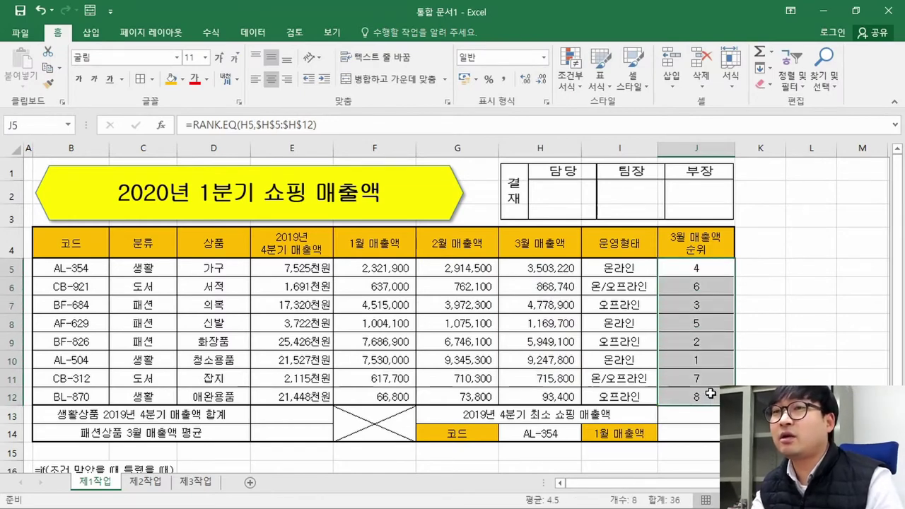
- Switch to the PDF in Acrobat Reader and compare item (2)'s '위' suffix requirement with the E5:E12 cell format instruction
{"action": "key", "text": "alt+Tab"}
{"action": "left_click", "coordinate": [406, 273]}
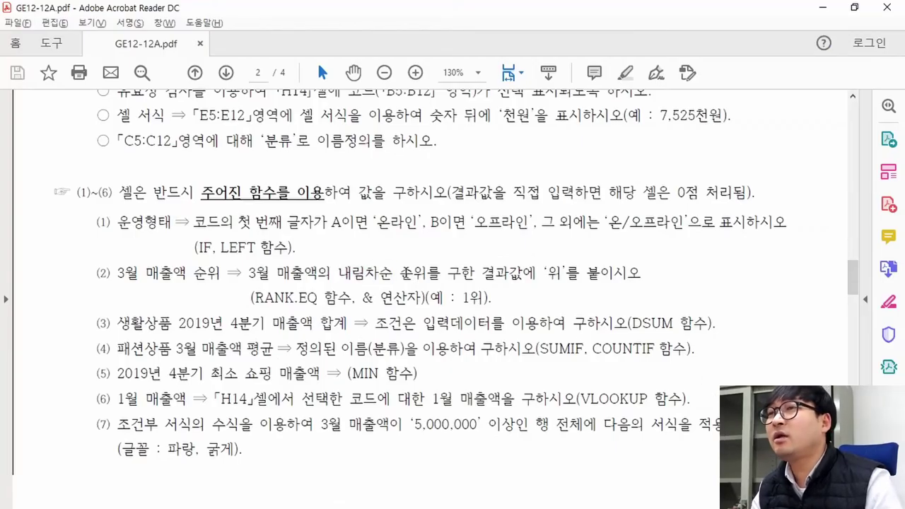
{"action": "left_click_drag", "start_coordinate": [343, 272], "coordinate": [613, 276]}
{"action": "left_click", "coordinate": [483, 298]}
{"action": "double_click", "coordinate": [481, 298]}
{"action": "scroll", "coordinate": [547, 297], "scroll_direction": "up", "scroll_amount": 4}
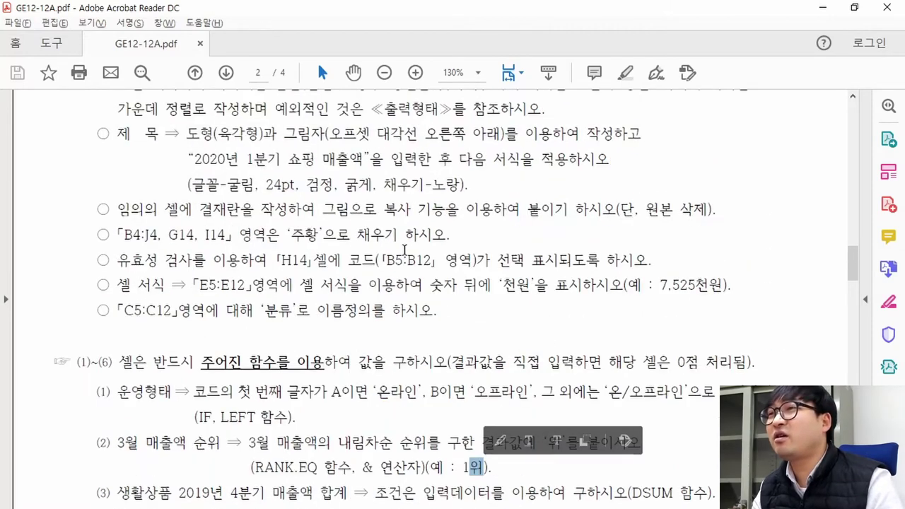
{"action": "left_click_drag", "start_coordinate": [732, 284], "coordinate": [117, 282]}
{"action": "scroll", "coordinate": [387, 290], "scroll_direction": "down", "scroll_amount": 5}
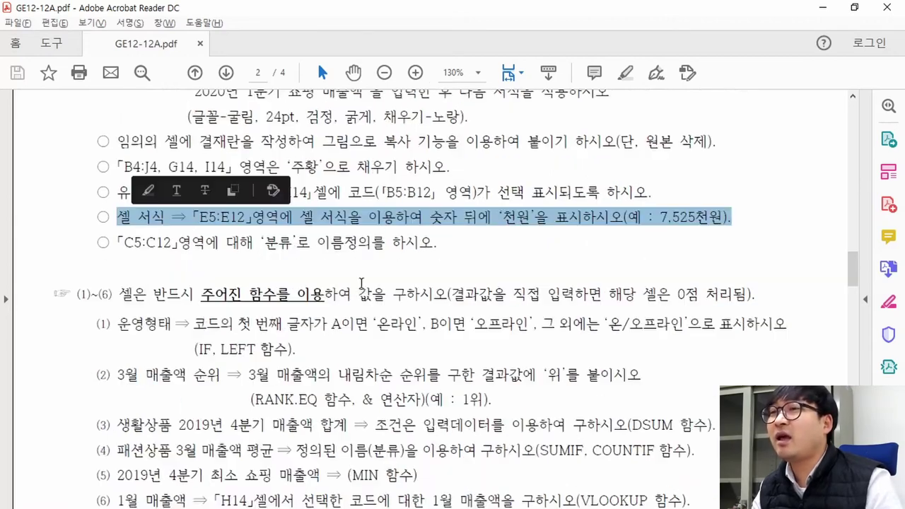
- Read which operator item (2) of the PDF requires alongside RANK.EQ for attaching the suffix
{"action": "left_click", "coordinate": [357, 293]}
{"action": "left_click_drag", "start_coordinate": [366, 298], "coordinate": [425, 310]}
{"action": "left_click", "coordinate": [406, 298]}
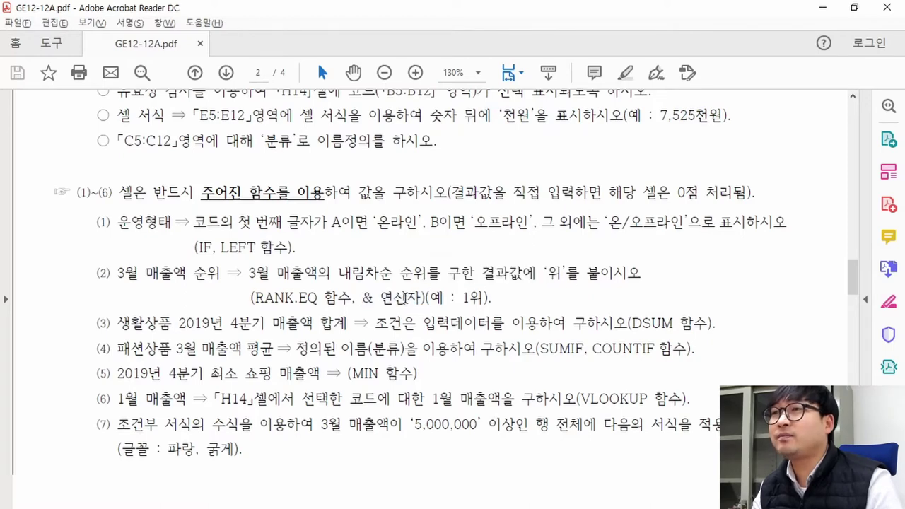
{"action": "scroll", "coordinate": [354, 283], "scroll_direction": "up", "scroll_amount": 3}
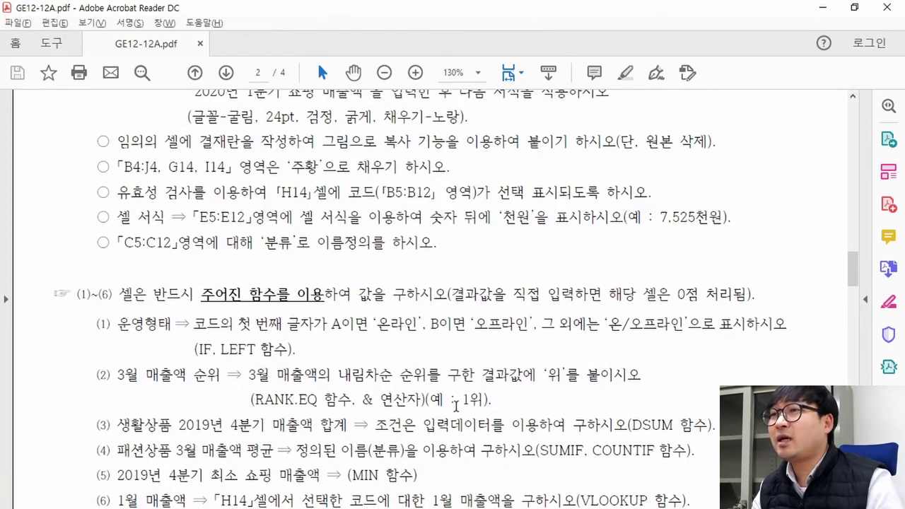
{"action": "scroll", "coordinate": [409, 362], "scroll_direction": "down", "scroll_amount": 3}
{"action": "left_click_drag", "start_coordinate": [361, 297], "coordinate": [418, 310]}
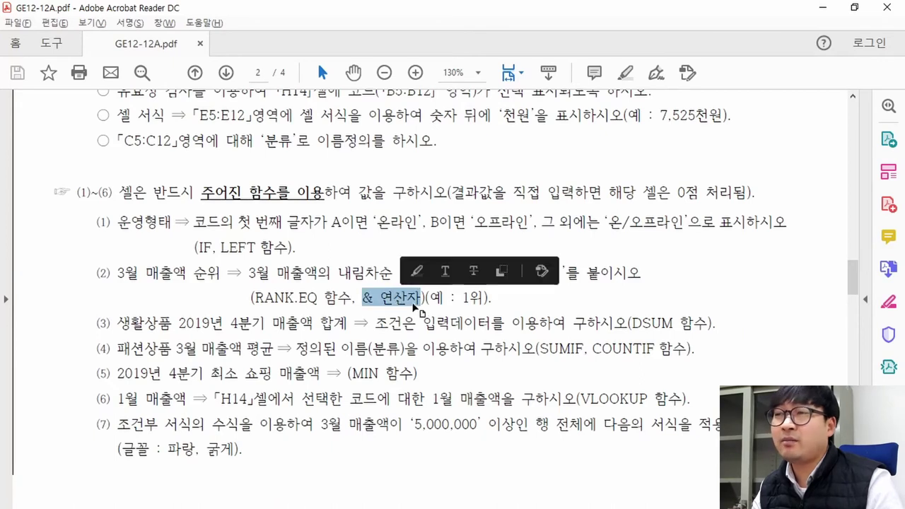
{"action": "left_click_drag", "start_coordinate": [363, 298], "coordinate": [373, 299]}
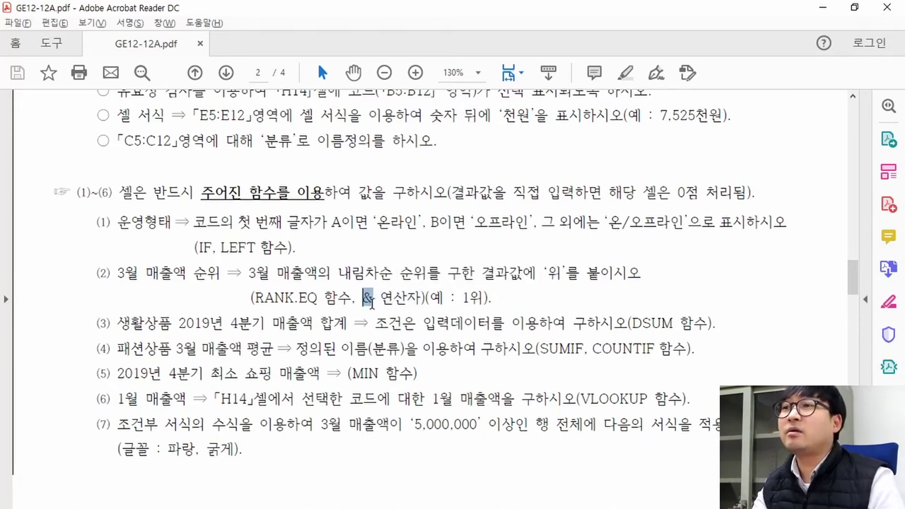
- Switch back to Excel and append &"위" to the end of J5's RANK.EQ formula
{"action": "key", "text": "alt+Tab"}
{"action": "left_click", "coordinate": [709, 273]}
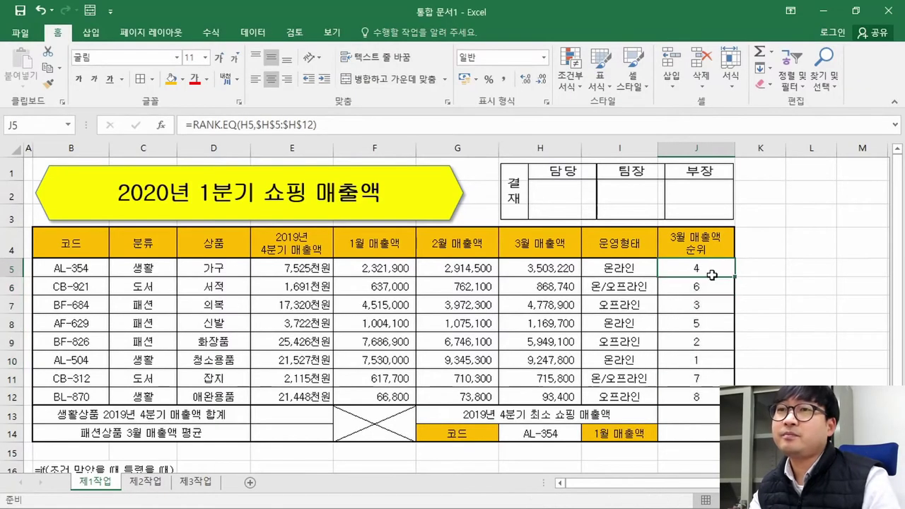
{"action": "left_click", "coordinate": [341, 126]}
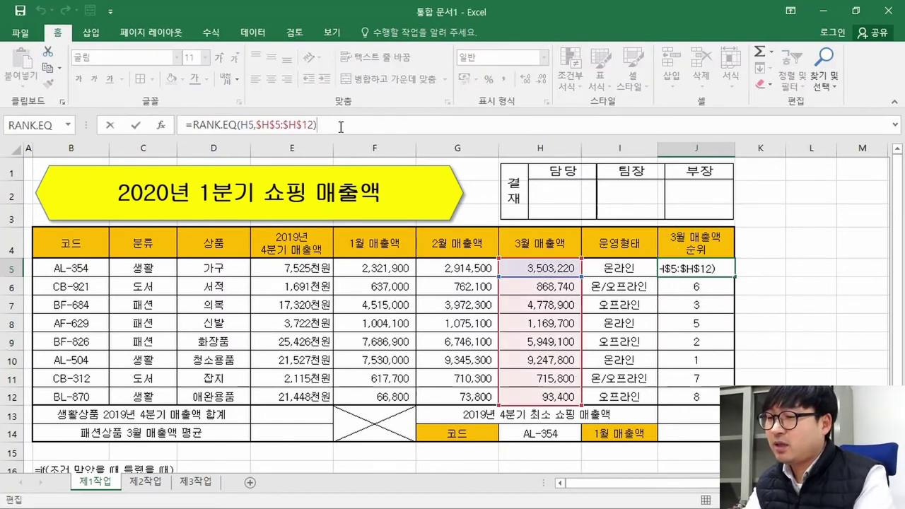
{"action": "type", "text": "&"}
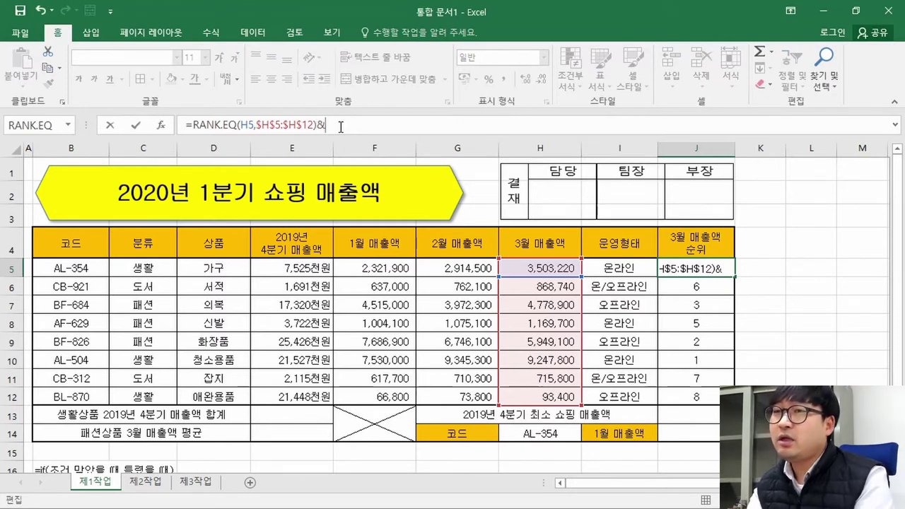
{"action": "type", "text": "dnl"}
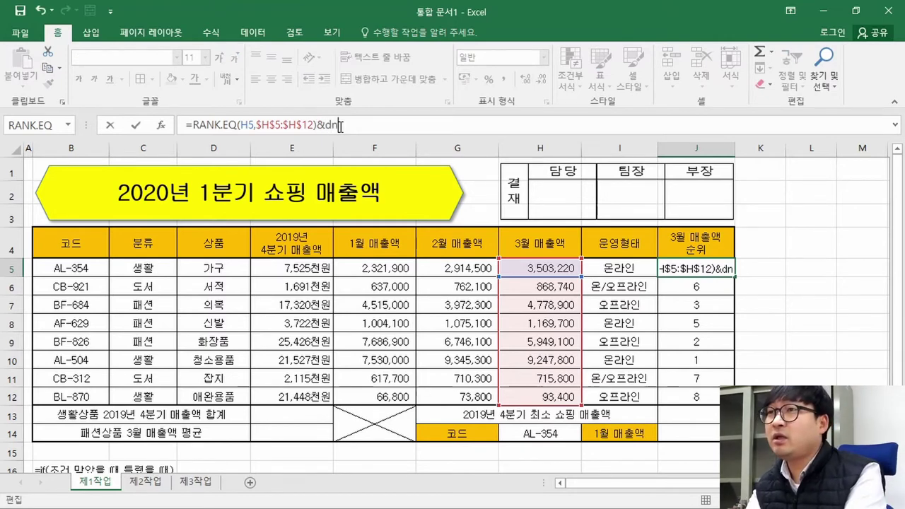
{"action": "key", "text": "BackSpace"}
{"action": "key", "text": "BackSpace"}
{"action": "key", "text": "BackSpace"}
{"action": "type", "text": "위"}
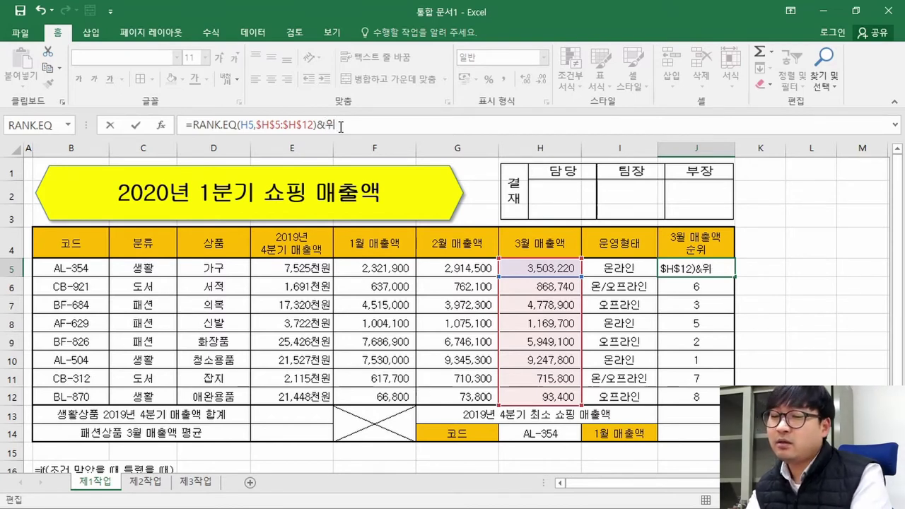
{"action": "key", "text": "Left"}
{"action": "type", "text": "\""}
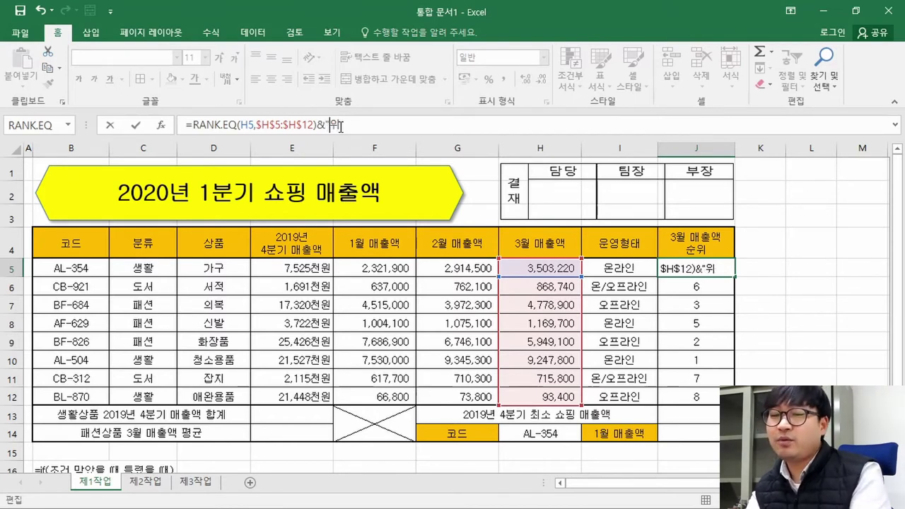
{"action": "key", "text": "Right"}
{"action": "type", "text": "\""}
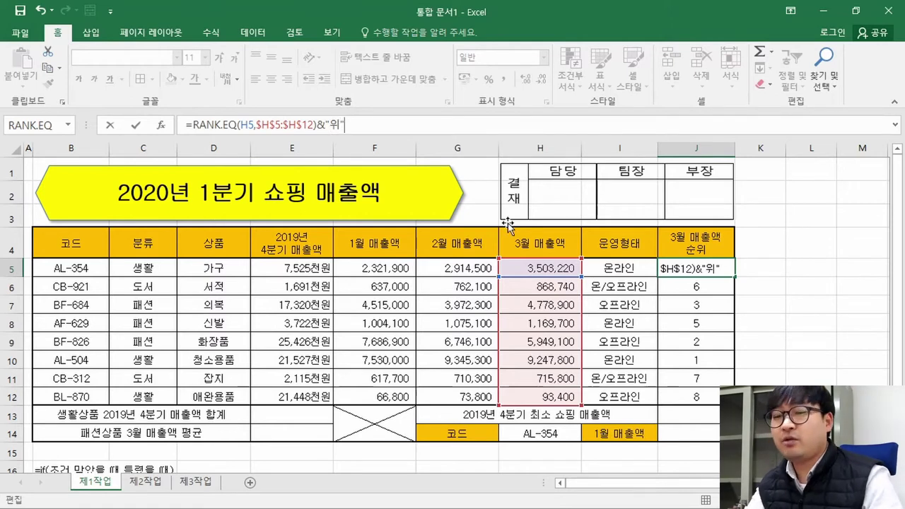
{"action": "key", "text": "Return"}
- Copy J5's formula with the "위" suffix to J6:J12, pasting formulas only
{"action": "left_click", "coordinate": [726, 272]}
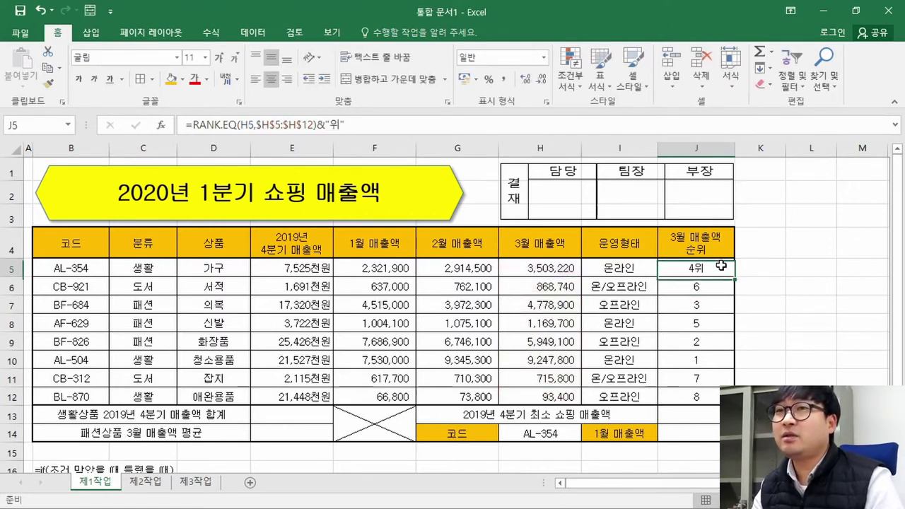
{"action": "key", "text": "ctrl+c"}
{"action": "left_click_drag", "start_coordinate": [720, 287], "coordinate": [713, 396]}
{"action": "right_click", "coordinate": [713, 396]}
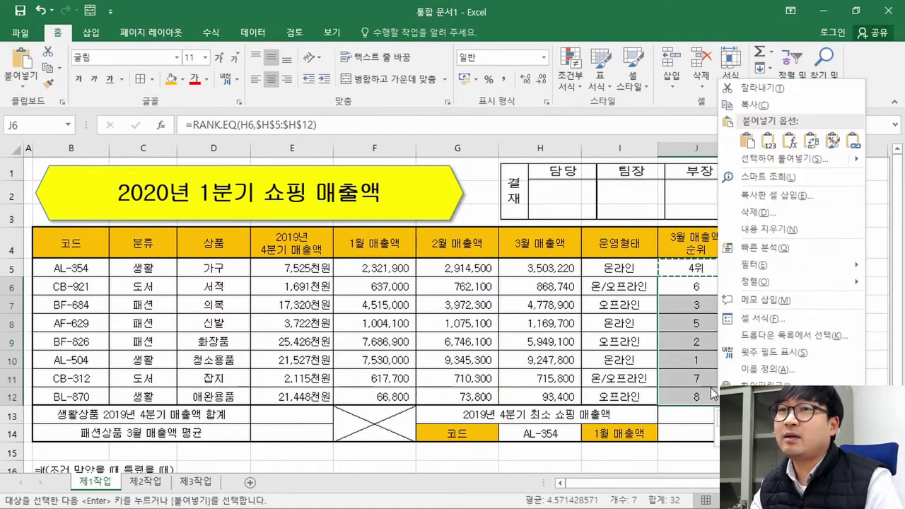
{"action": "left_click", "coordinate": [789, 140]}
{"action": "left_click_drag", "start_coordinate": [732, 291], "coordinate": [717, 298]}
{"action": "left_click", "coordinate": [717, 298]}
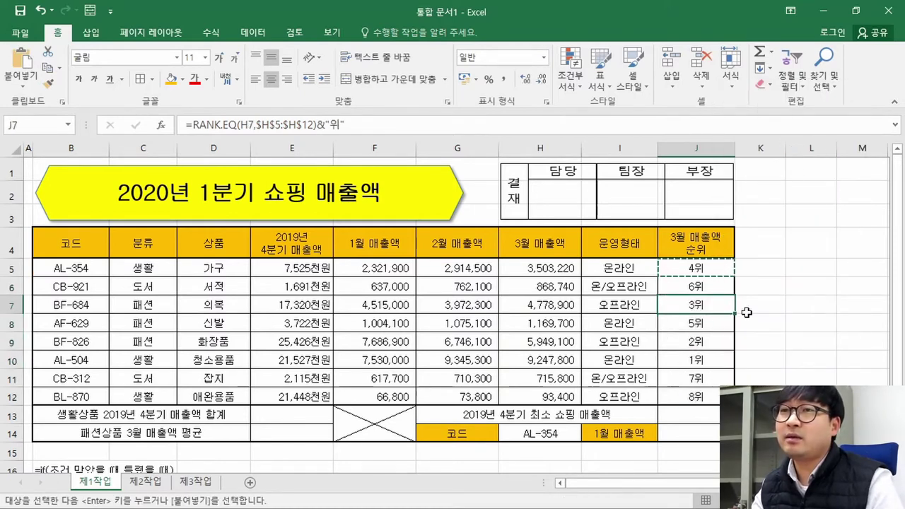
{"action": "key", "text": "Escape"}
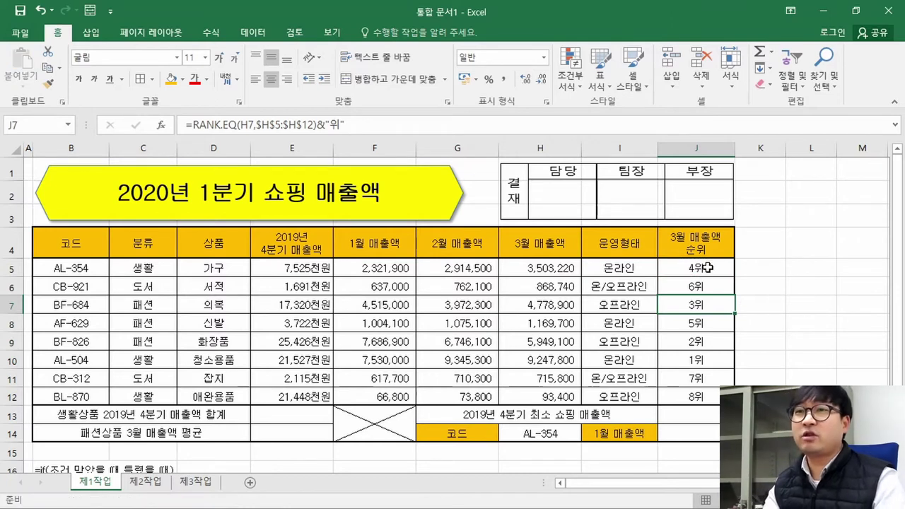
{"action": "left_click", "coordinate": [715, 271]}
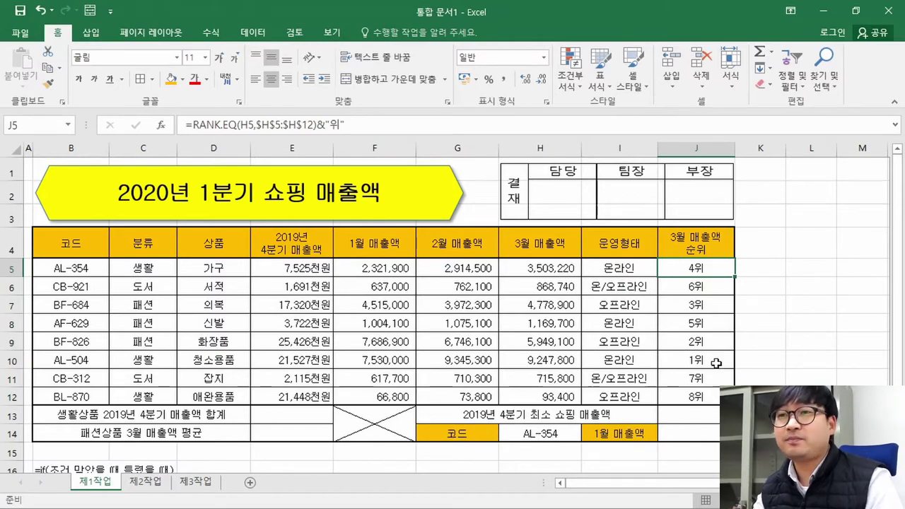
- Switch to the PDF and read item (3), 생활상품 2019년 4분기 매출액 합계, locating its cell in the sample table
{"action": "key", "text": "alt+Tab"}
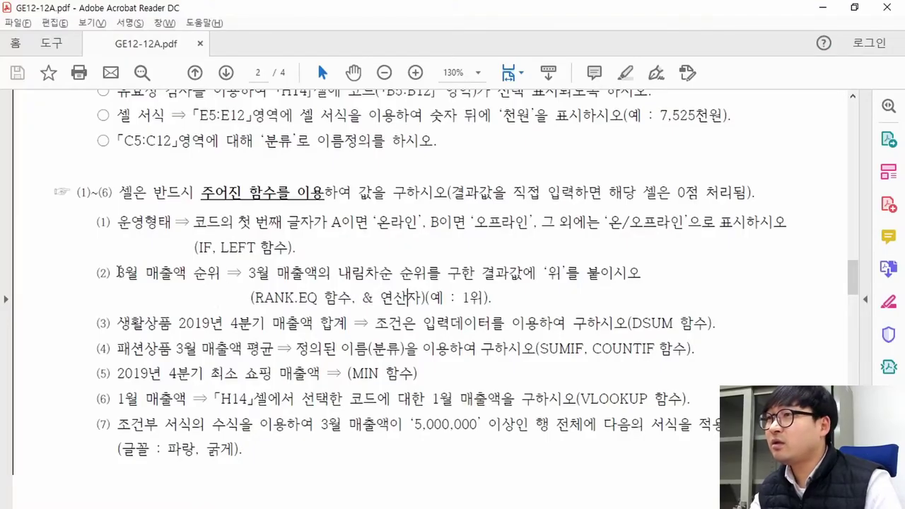
{"action": "left_click_drag", "start_coordinate": [117, 323], "coordinate": [347, 325]}
{"action": "scroll", "coordinate": [387, 338], "scroll_direction": "up", "scroll_amount": 8}
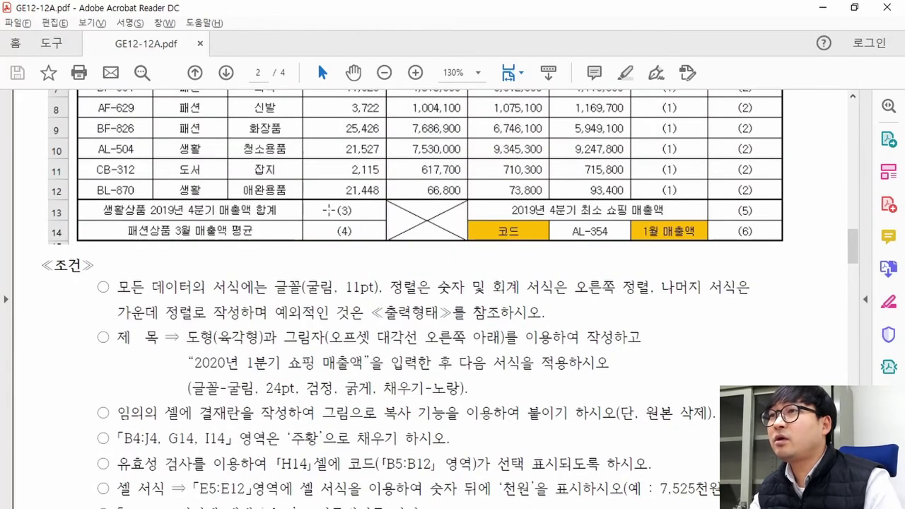
{"action": "left_click_drag", "start_coordinate": [331, 210], "coordinate": [362, 217]}
{"action": "left_click_drag", "start_coordinate": [105, 211], "coordinate": [304, 214]}
{"action": "scroll", "coordinate": [394, 311], "scroll_direction": "down", "scroll_amount": 2}
{"action": "scroll", "coordinate": [394, 312], "scroll_direction": "down", "scroll_amount": 7}
{"action": "scroll", "coordinate": [389, 301], "scroll_direction": "up", "scroll_amount": 3}
{"action": "scroll", "coordinate": [427, 271], "scroll_direction": "down", "scroll_amount": 3}
- Switch back to Excel and start a syntax note in B18 with =RANK.EQ(대상, as its first part
{"action": "key", "text": "alt+Tab"}
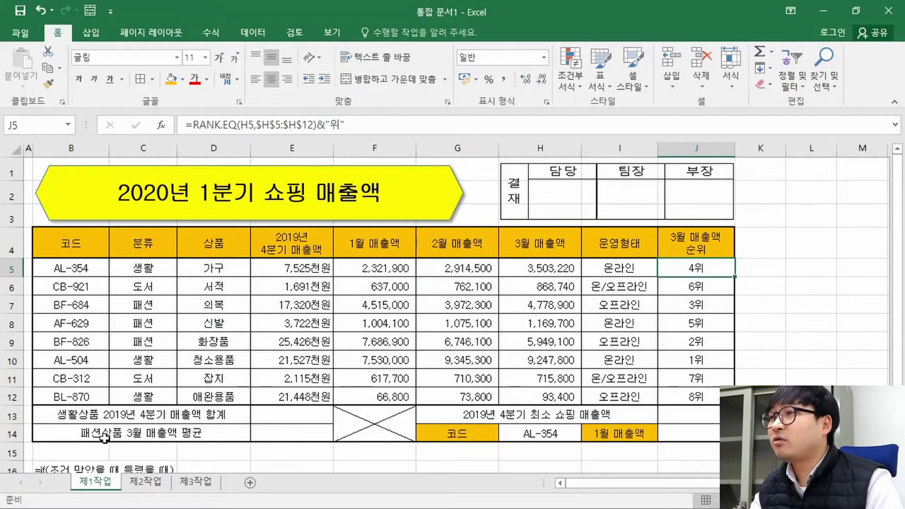
{"action": "scroll", "coordinate": [106, 436], "scroll_direction": "down", "scroll_amount": 3}
{"action": "left_click", "coordinate": [62, 311]}
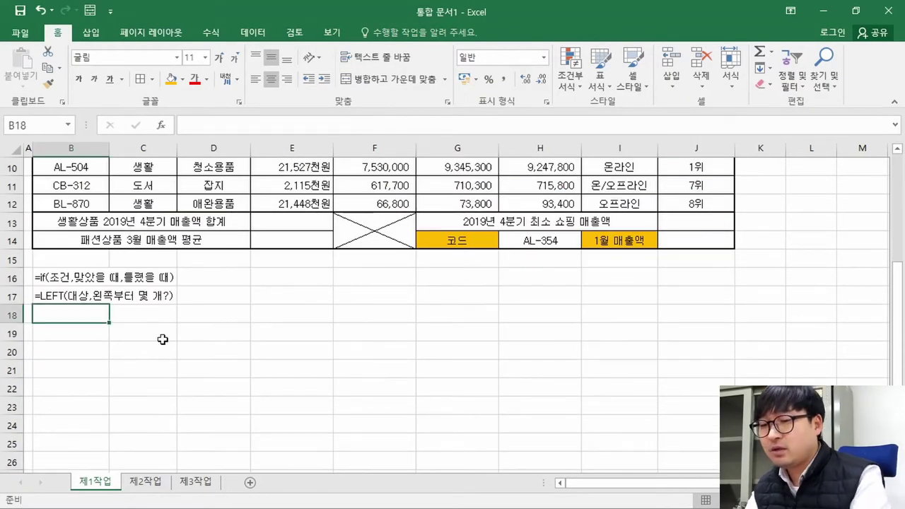
{"action": "type", "text": "="}
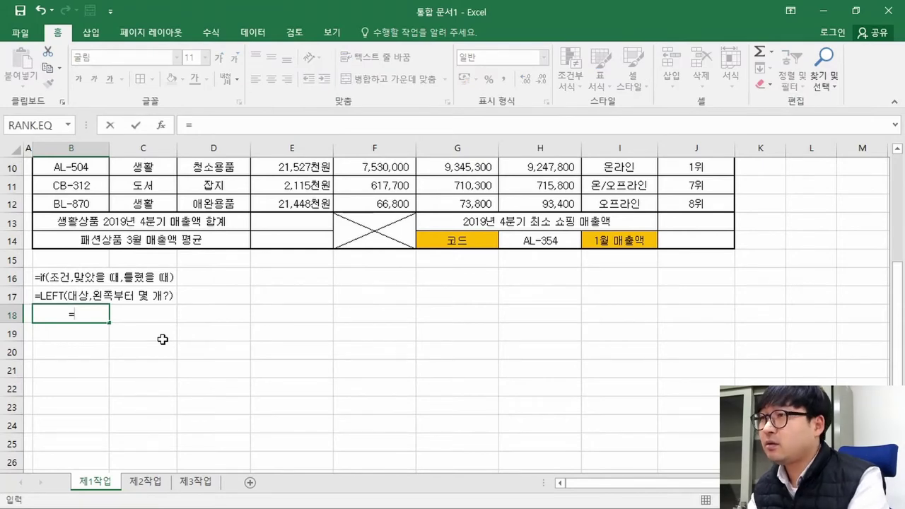
{"action": "type", "text": "ra"}
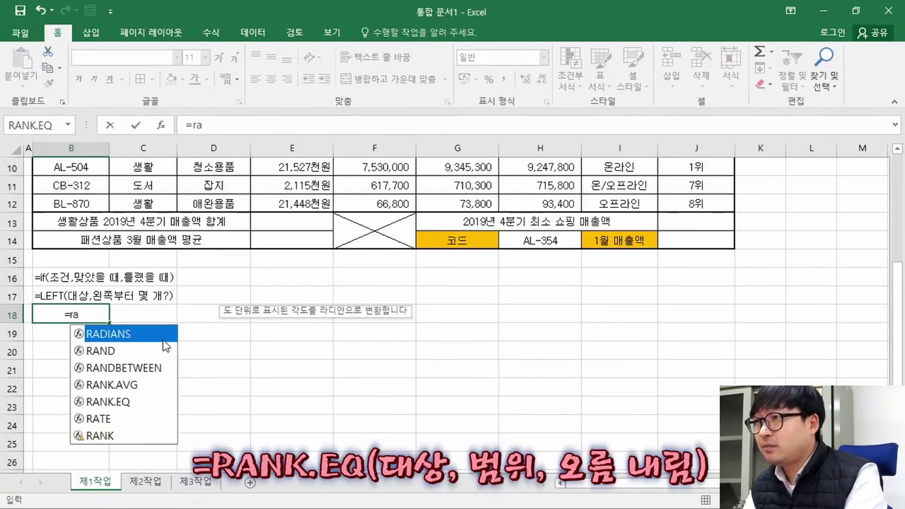
{"action": "double_click", "coordinate": [129, 400]}
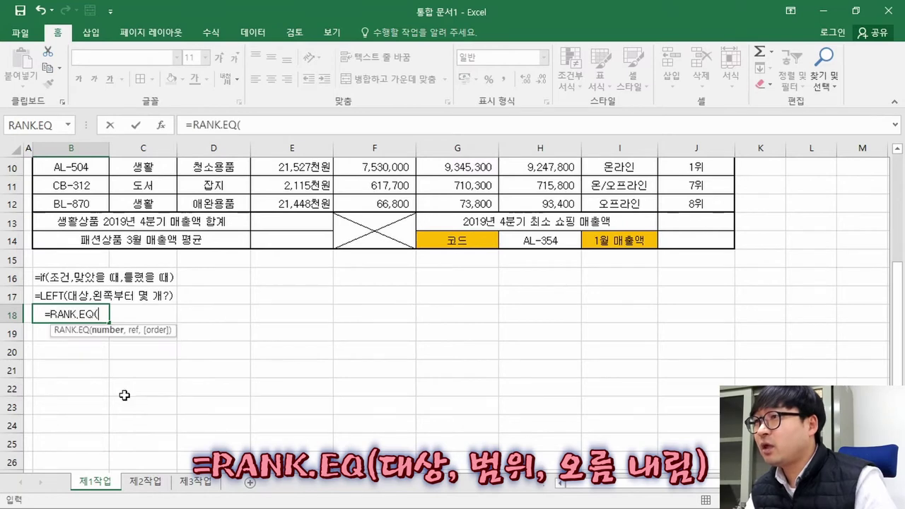
{"action": "type", "text": "eotkd"}
{"action": "key", "text": "BackSpace"}
{"action": "key", "text": "BackSpace"}
{"action": "key", "text": "BackSpace"}
{"action": "key", "text": "BackSpace"}
{"action": "key", "text": "BackSpace"}
{"action": "type", "text": "대상,"}
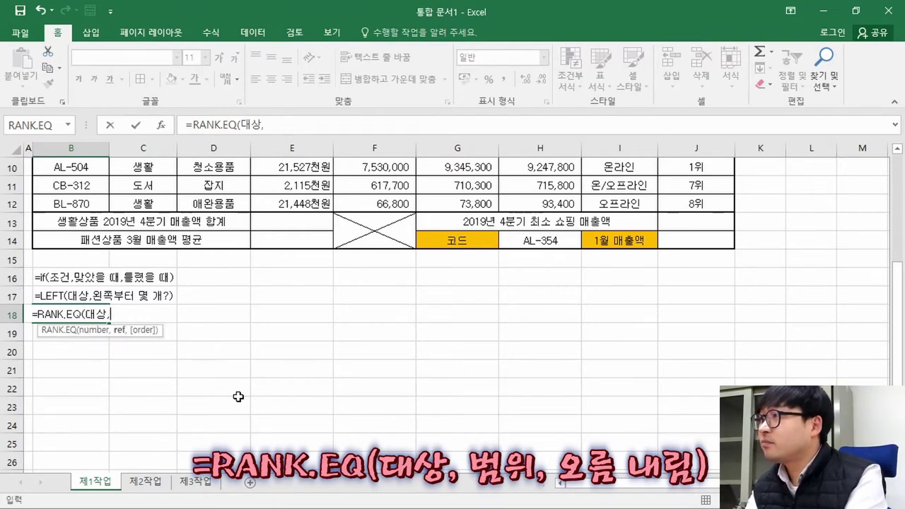
- Complete the RANK.EQ note in B18 with the remaining arguments 범위,오름 내림 and a closing parenthesis
{"action": "type", "text": "범위"}
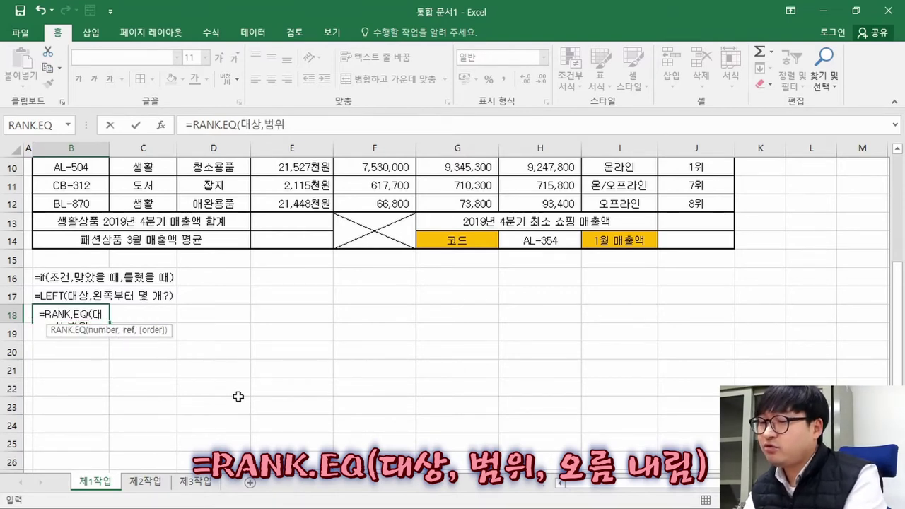
{"action": "type", "text": ","}
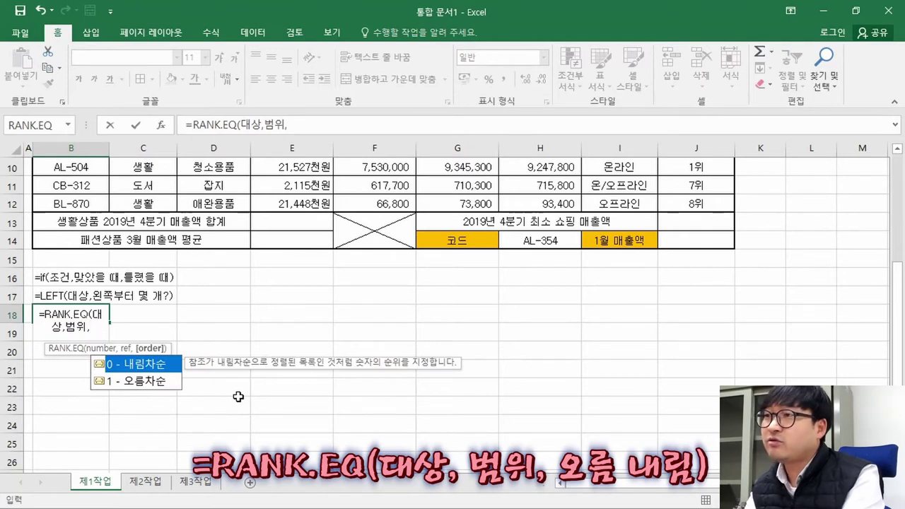
{"action": "type", "text": "오르"}
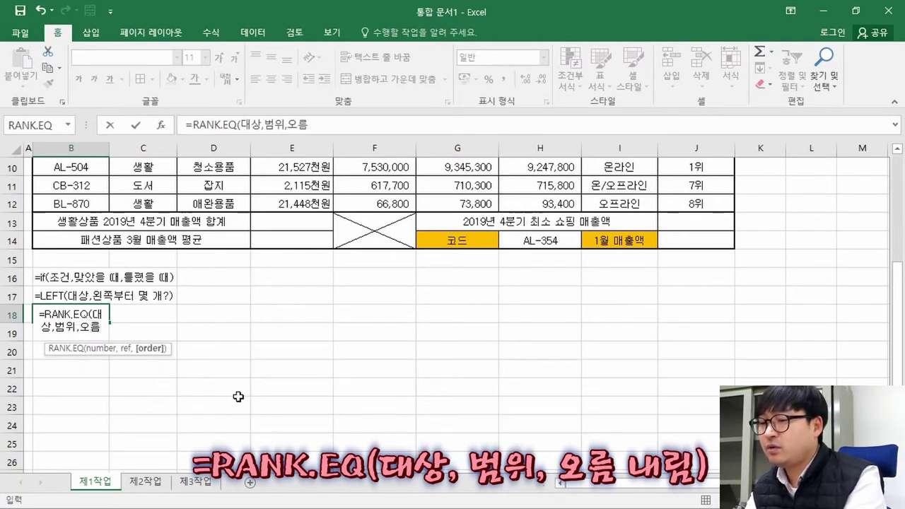
{"action": "type", "text": "내"}
{"action": "key", "text": "BackSpace"}
{"action": "key", "text": "BackSpace"}
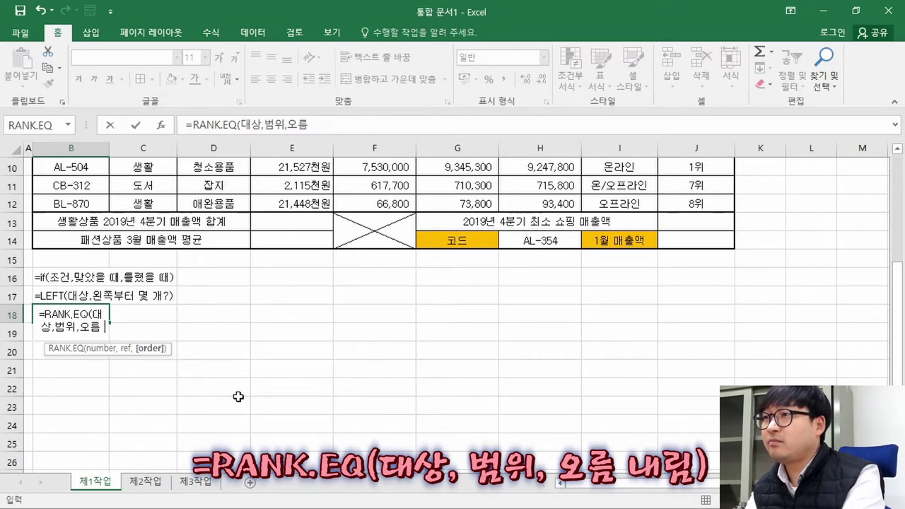
{"action": "type", "text": "내림"}
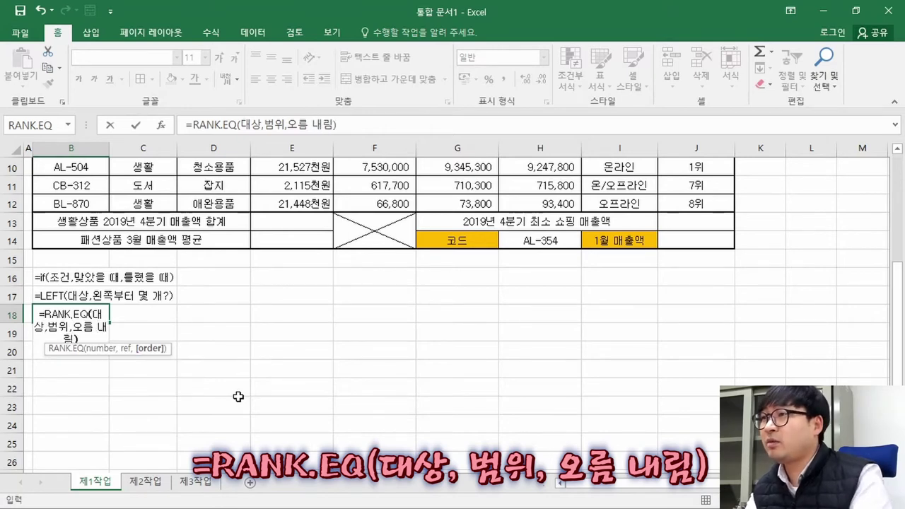
{"action": "type", "text": ")"}
- Turn the RANK.EQ note in B18 into plain text with a leading apostrophe and left-align it
{"action": "key", "text": "Up"}
{"action": "key", "text": "Down"}
{"action": "key", "text": "F2"}
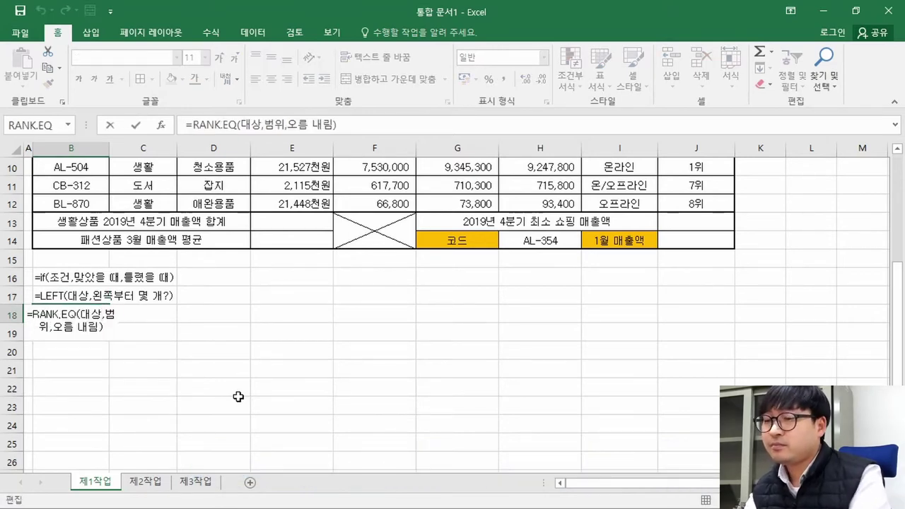
{"action": "key", "text": "Home"}
{"action": "type", "text": "'"}
{"action": "key", "text": "ctrl+Return"}
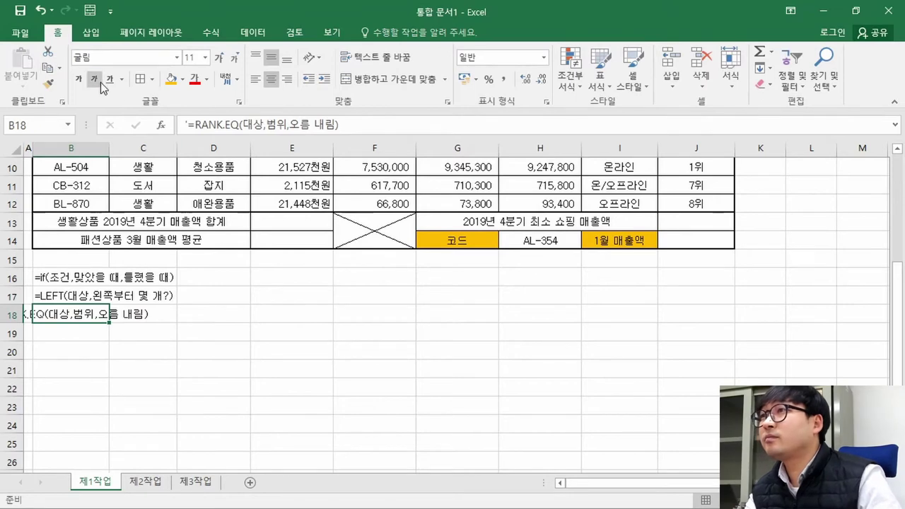
{"action": "left_click", "coordinate": [256, 79]}
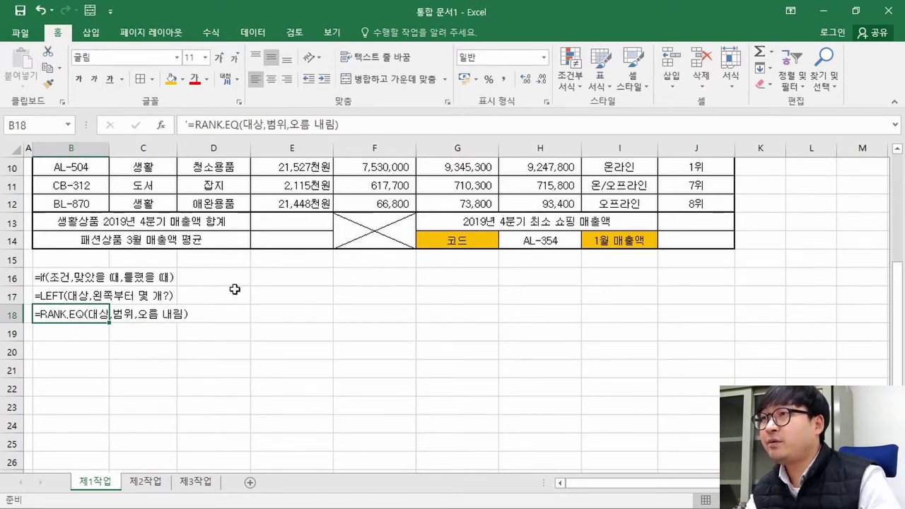
- Select E13 for the 생활상품 total, switch to the PDF and read which function item (3) requires
{"action": "left_click", "coordinate": [230, 290]}
{"action": "scroll", "coordinate": [351, 337], "scroll_direction": "up", "scroll_amount": 3}
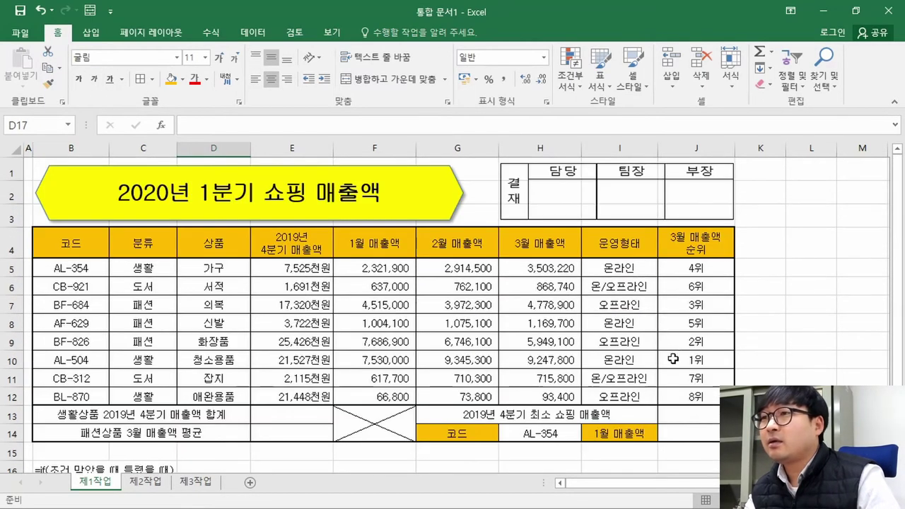
{"action": "scroll", "coordinate": [309, 307], "scroll_direction": "down", "scroll_amount": 2}
{"action": "left_click", "coordinate": [293, 276]}
{"action": "key", "text": "alt+Tab"}
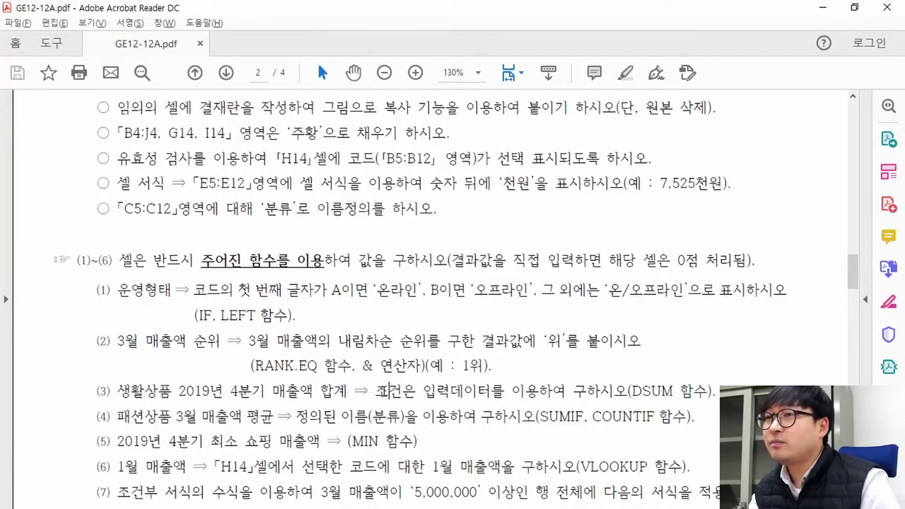
{"action": "left_click_drag", "start_coordinate": [633, 391], "coordinate": [673, 398]}
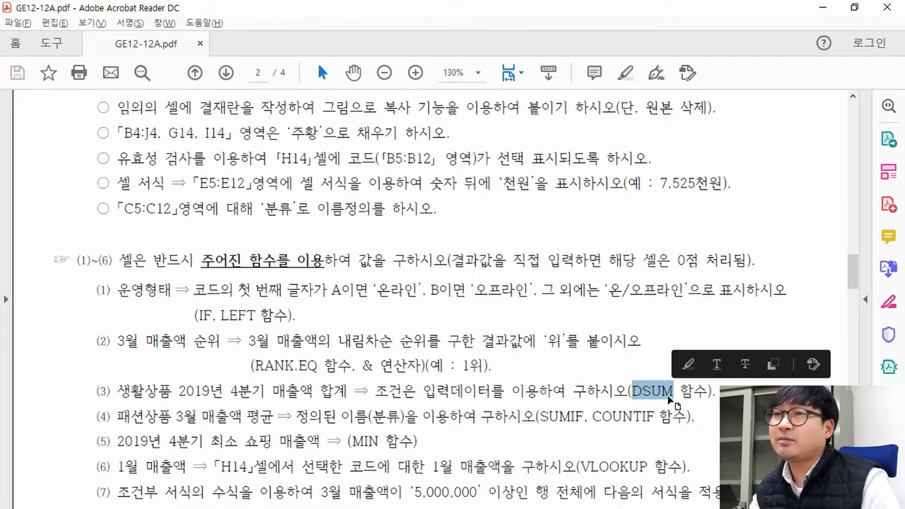
- Examine the D prefix and the SUM part of the DSUM function named in item (3) of the PDF
{"action": "left_click", "coordinate": [641, 394]}
{"action": "mouse_move", "coordinate": [639, 397]}
{"action": "left_mouse_down"}
{"action": "mouse_move", "coordinate": [631, 400]}
{"action": "mouse_move", "coordinate": [641, 394]}
{"action": "left_mouse_up"}
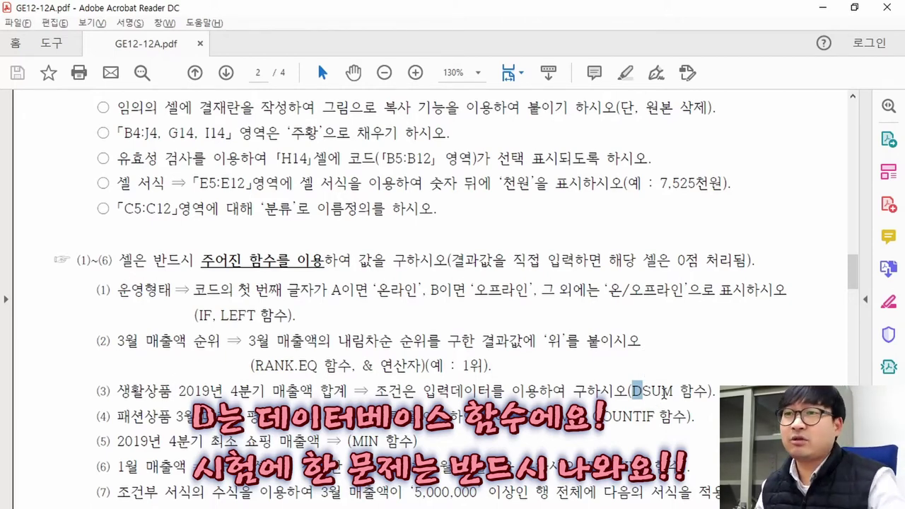
{"action": "left_click", "coordinate": [646, 394]}
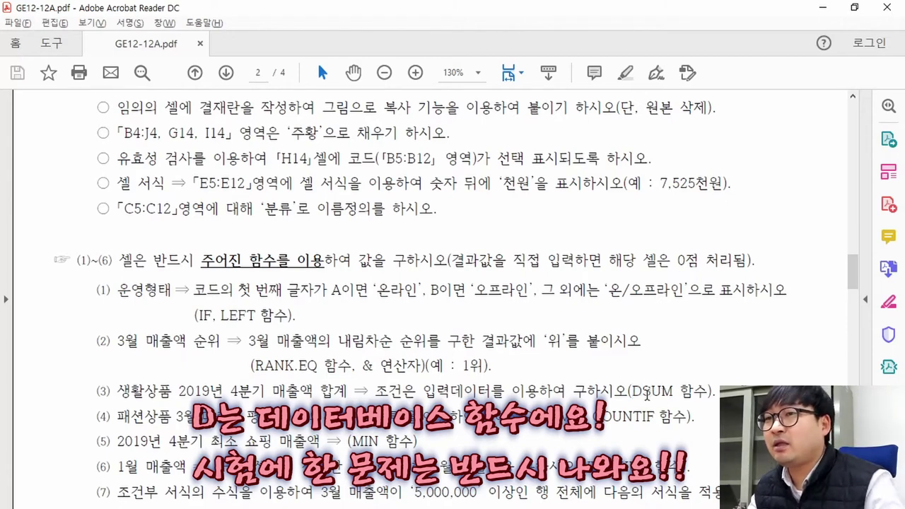
{"action": "left_click_drag", "start_coordinate": [644, 394], "coordinate": [632, 394]}
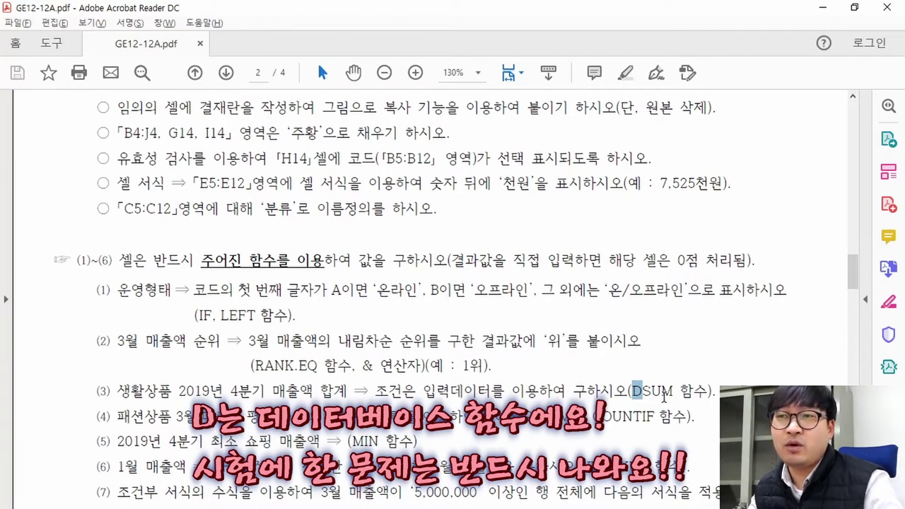
{"action": "left_click", "coordinate": [645, 394]}
{"action": "left_click_drag", "start_coordinate": [646, 394], "coordinate": [677, 398]}
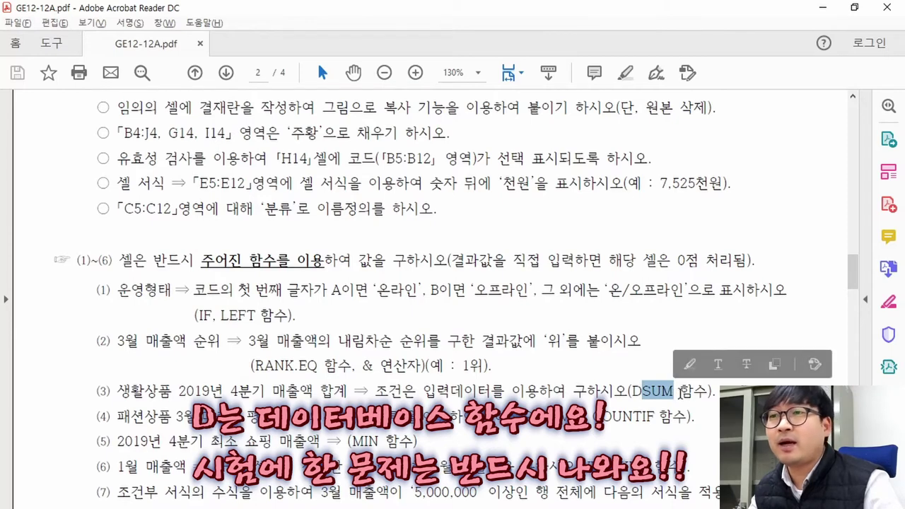
{"action": "left_click_drag", "start_coordinate": [636, 394], "coordinate": [643, 394]}
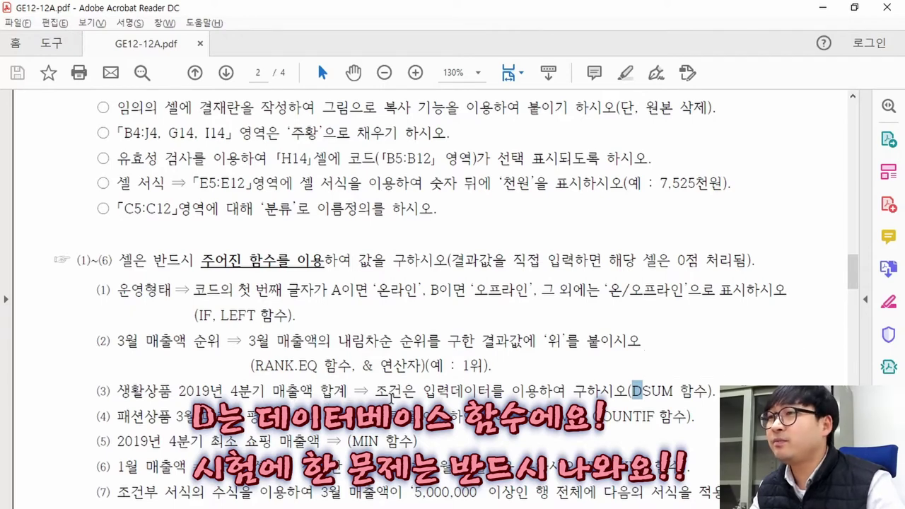
{"action": "key", "text": "alt+Tab"}
{"action": "key", "text": "alt+Tab"}
{"action": "left_click", "coordinate": [636, 393]}
{"action": "left_click_drag", "start_coordinate": [633, 391], "coordinate": [676, 391]}
{"action": "left_click", "coordinate": [543, 386]}
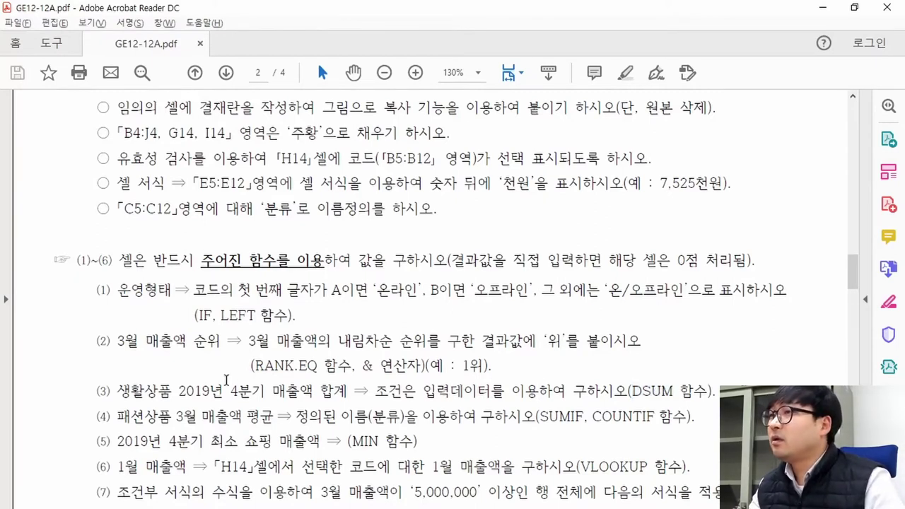
- Compare item (3)'s 생활상품, 2019년 4분기 매출액 and 합계 in the PDF with the 분류 and 2019년 4분기 매출액 columns in Excel
{"action": "key", "text": "alt+Tab"}
{"action": "scroll", "coordinate": [231, 384], "scroll_direction": "up", "scroll_amount": 2}
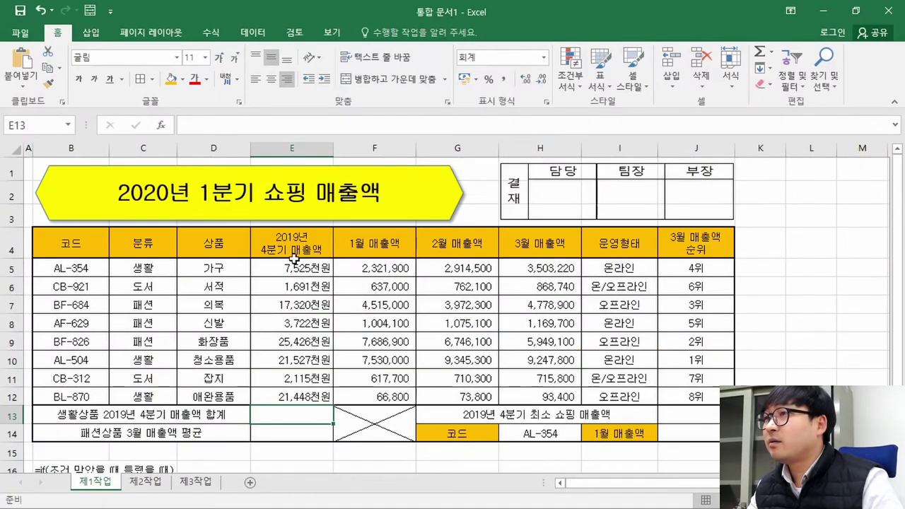
{"action": "left_click", "coordinate": [158, 271]}
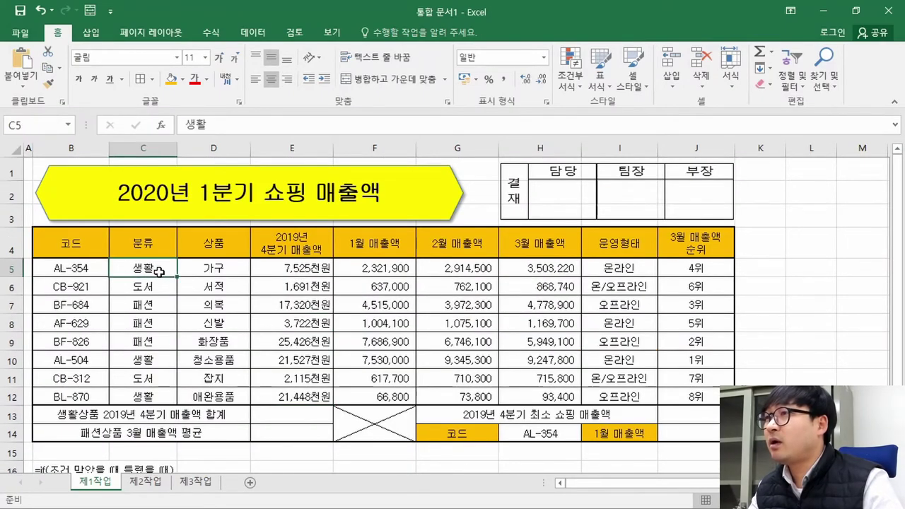
{"action": "key", "text": "alt+Tab"}
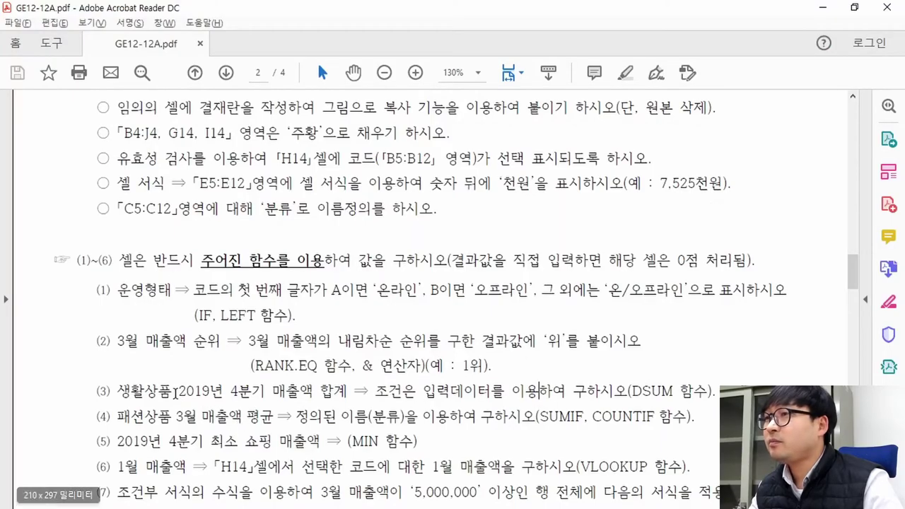
{"action": "key", "text": "alt+Tab"}
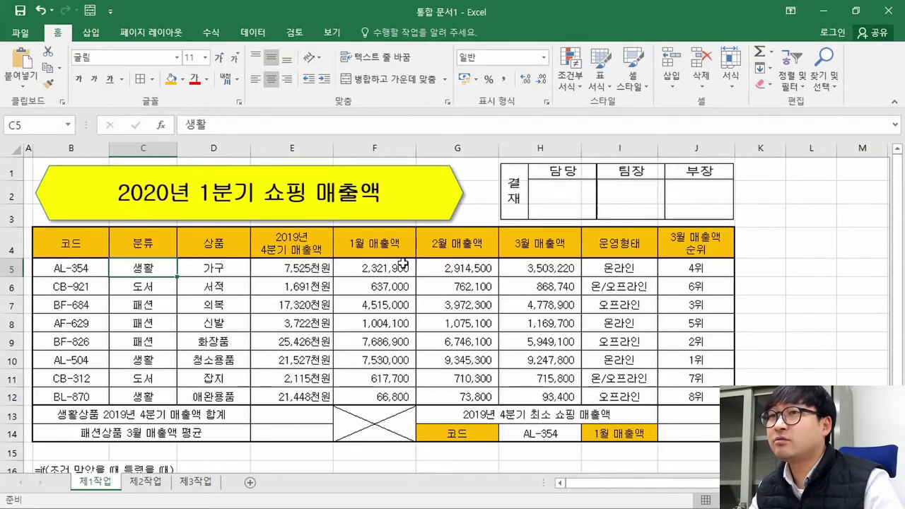
{"action": "left_click", "coordinate": [296, 243]}
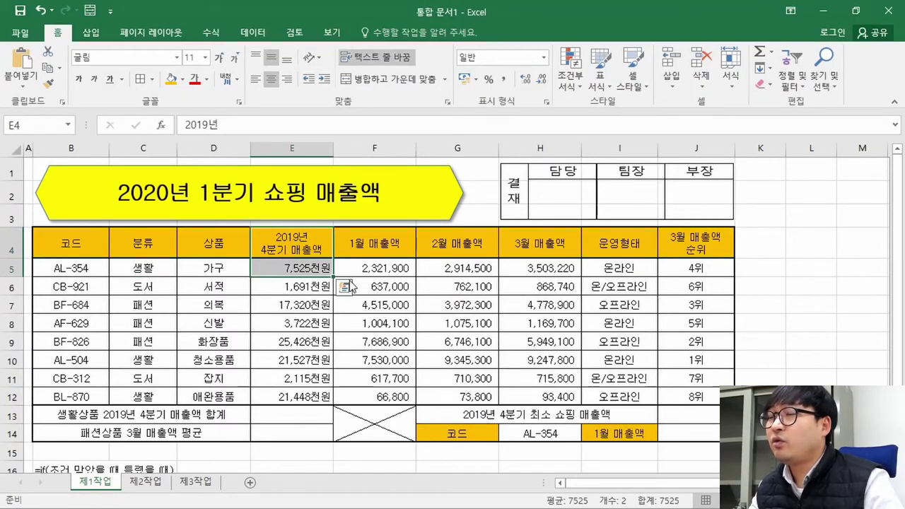
{"action": "key", "text": "alt+Tab"}
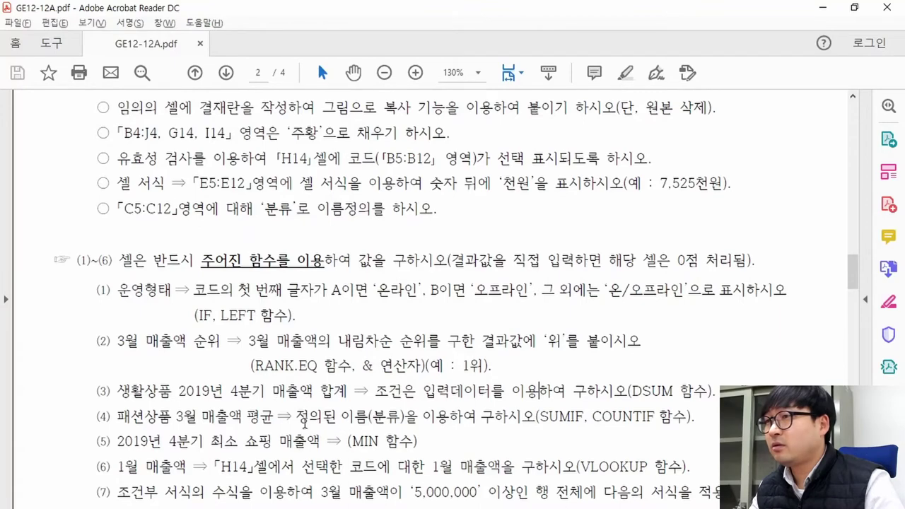
{"action": "left_click_drag", "start_coordinate": [311, 391], "coordinate": [347, 392]}
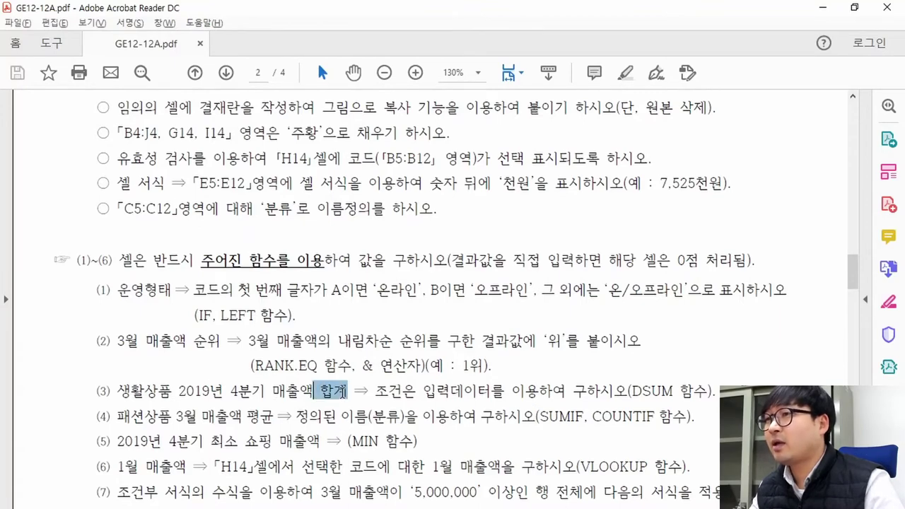
- Switch back to Excel and fill the first 생활 cell, C5, with yellow
{"action": "key", "text": "alt+Tab"}
{"action": "left_click", "coordinate": [152, 270]}
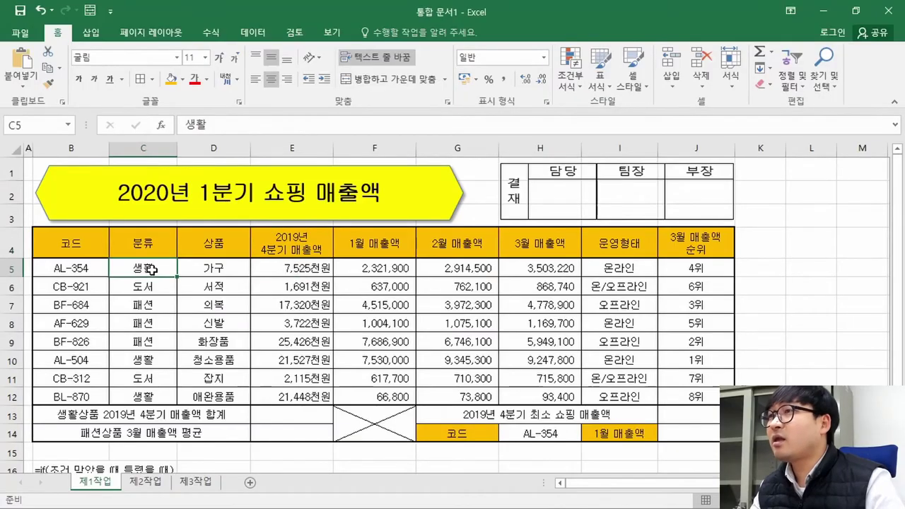
{"action": "left_click", "coordinate": [182, 78]}
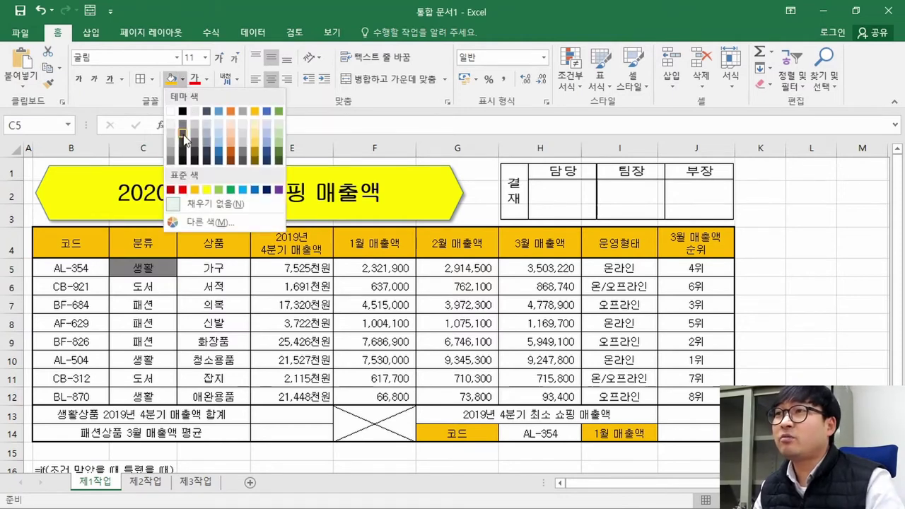
{"action": "left_click", "coordinate": [206, 190]}
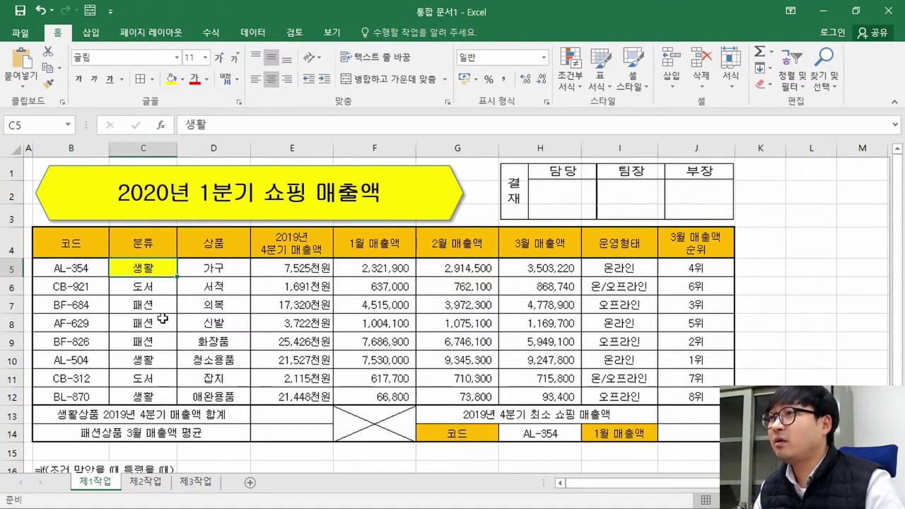
- Fill the remaining 생활 category cells, C10 and C12, with yellow
{"action": "left_click", "coordinate": [160, 357]}
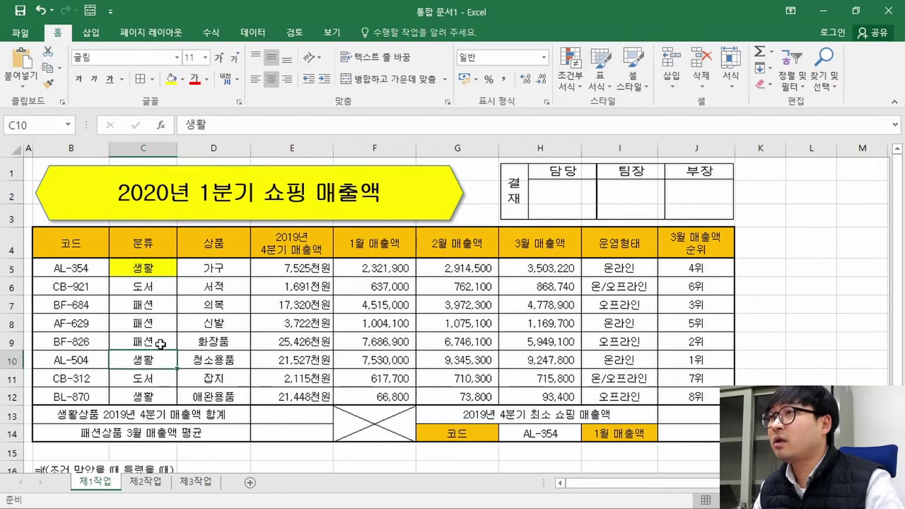
{"action": "left_click", "coordinate": [172, 78]}
{"action": "left_click", "coordinate": [161, 395]}
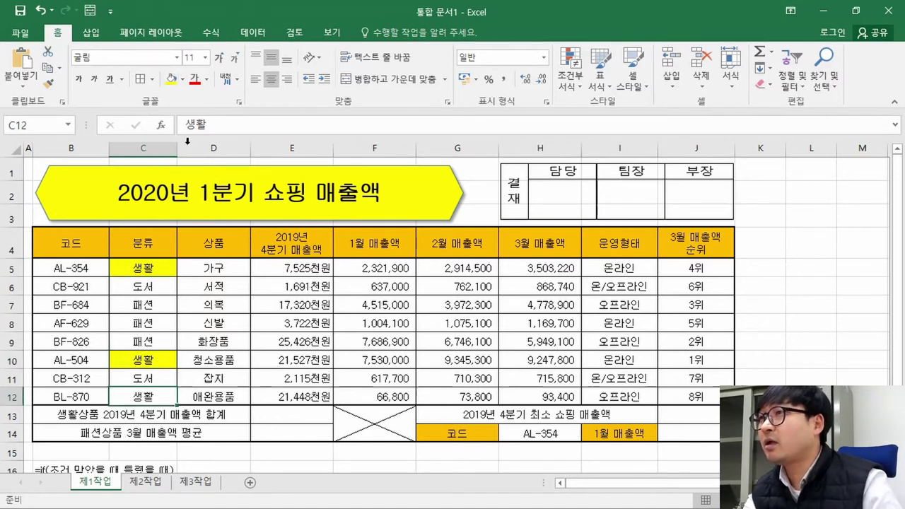
{"action": "left_click", "coordinate": [171, 79]}
- Fill the 2019년 4분기 매출액 cells of the 생활 rows, E5, E10 and E12, with yellow
{"action": "left_click", "coordinate": [298, 243]}
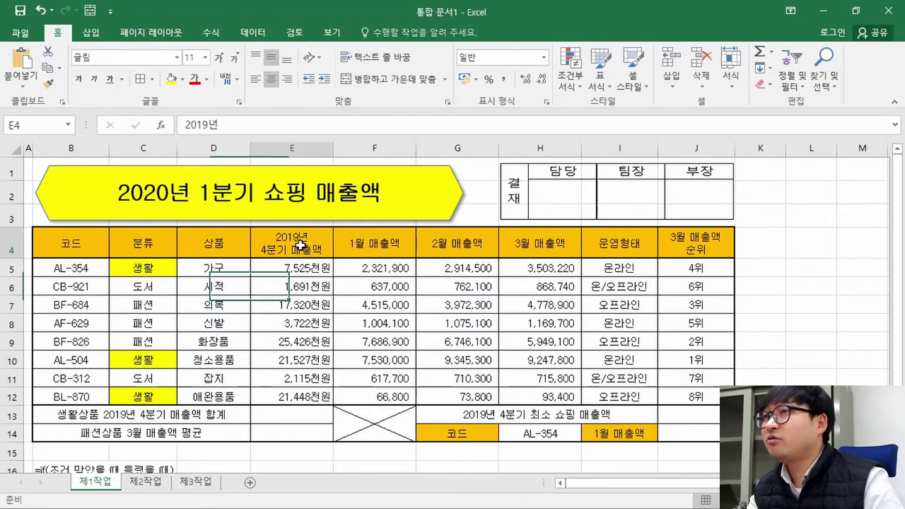
{"action": "left_click", "coordinate": [301, 264]}
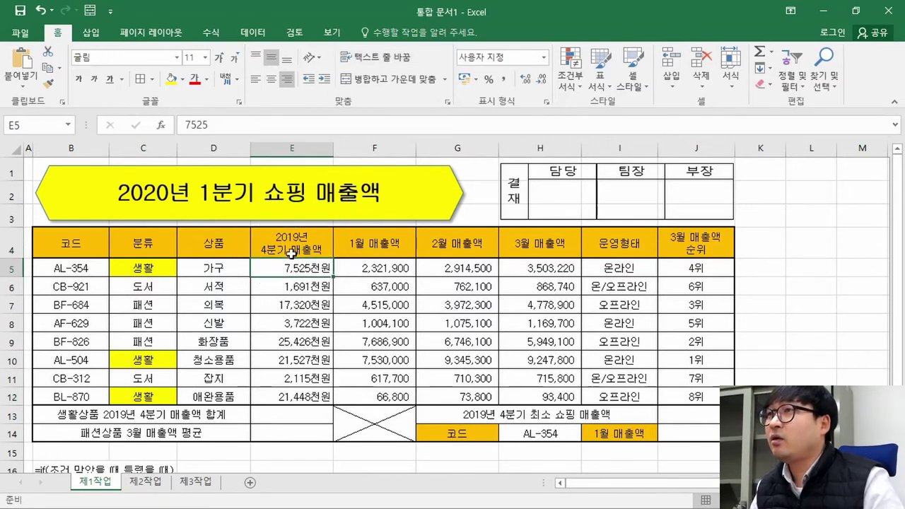
{"action": "key", "text": "F4"}
{"action": "left_click", "coordinate": [318, 359]}
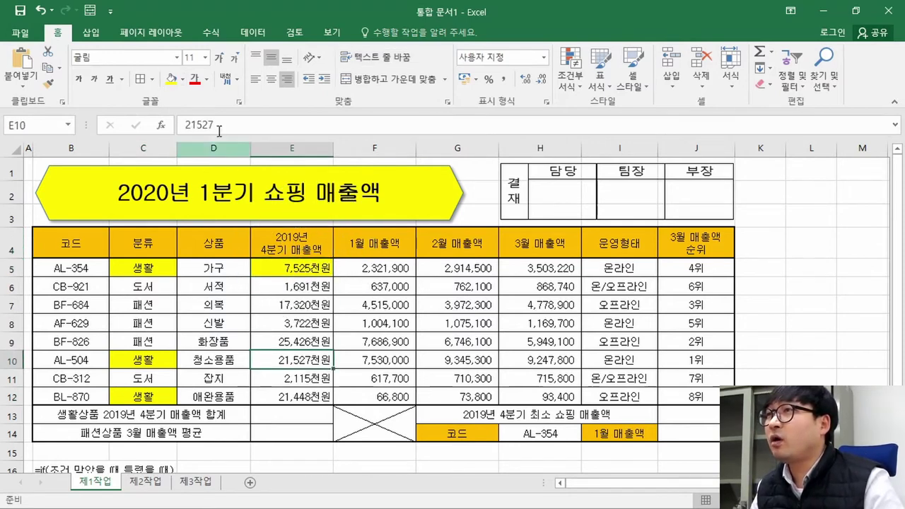
{"action": "left_click", "coordinate": [171, 78]}
{"action": "left_click", "coordinate": [286, 396]}
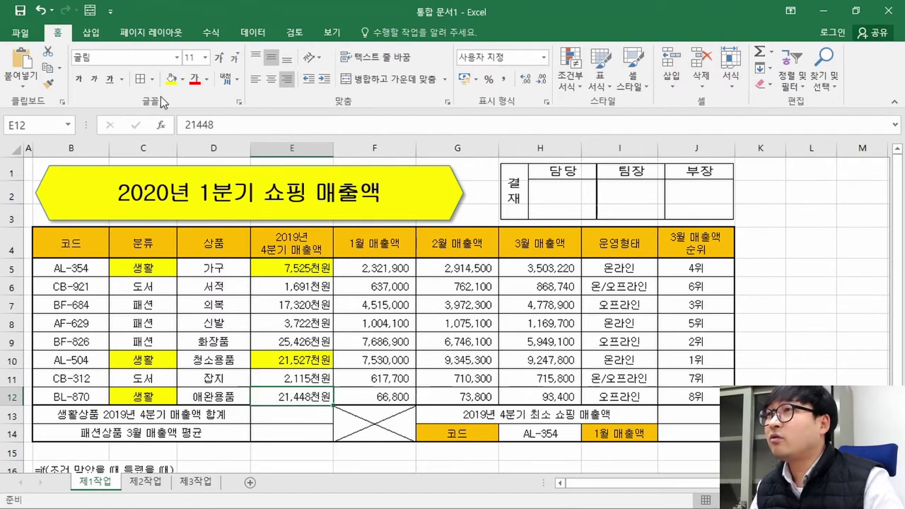
{"action": "left_click", "coordinate": [171, 78]}
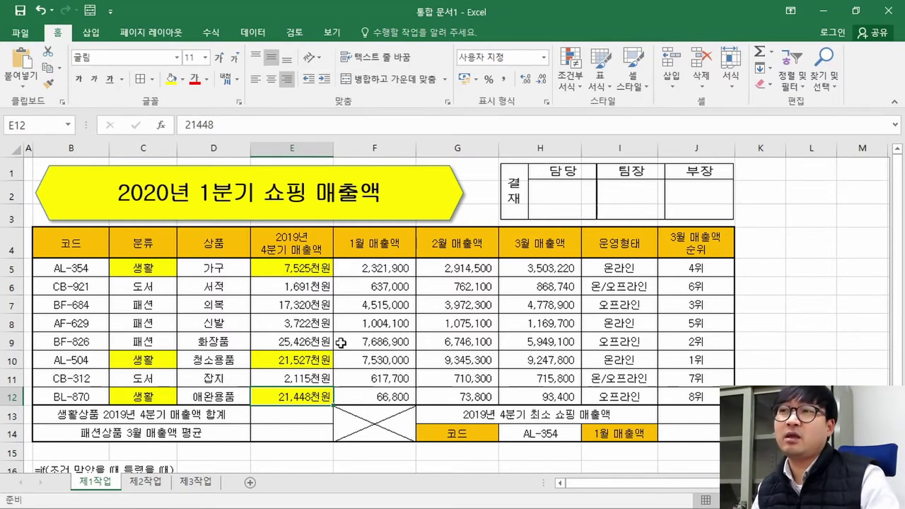
- Examine the 2019년 4분기 매출액 values in E5:E12 and the data table range B4:H12 with its headers
{"action": "left_click_drag", "start_coordinate": [283, 266], "coordinate": [286, 394]}
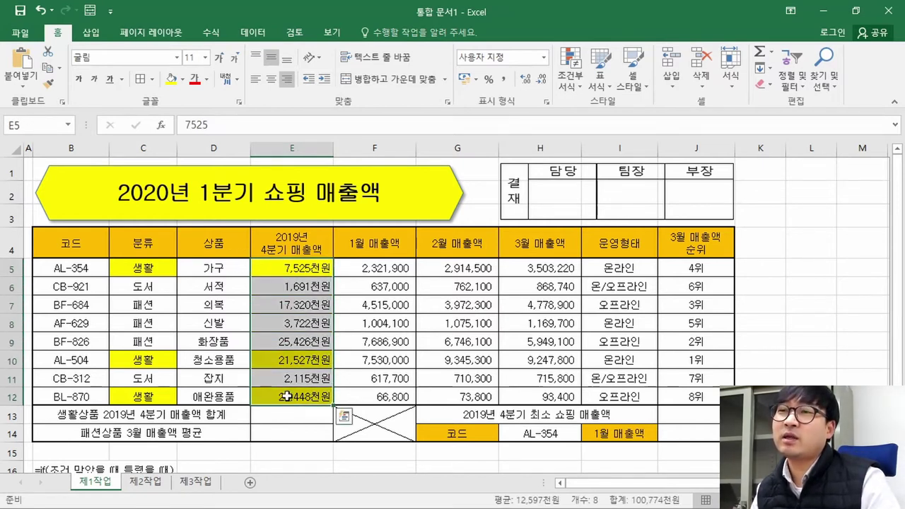
{"action": "left_click", "coordinate": [277, 338]}
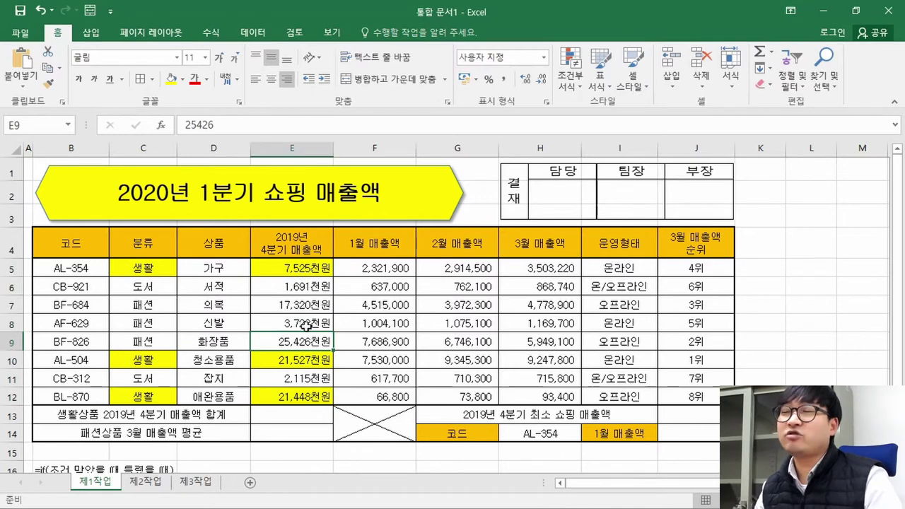
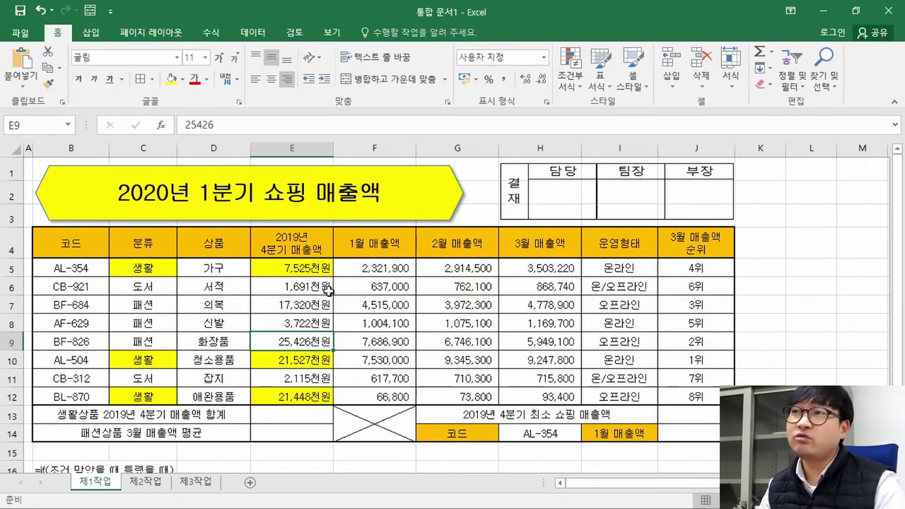
{"action": "left_click", "coordinate": [302, 362]}
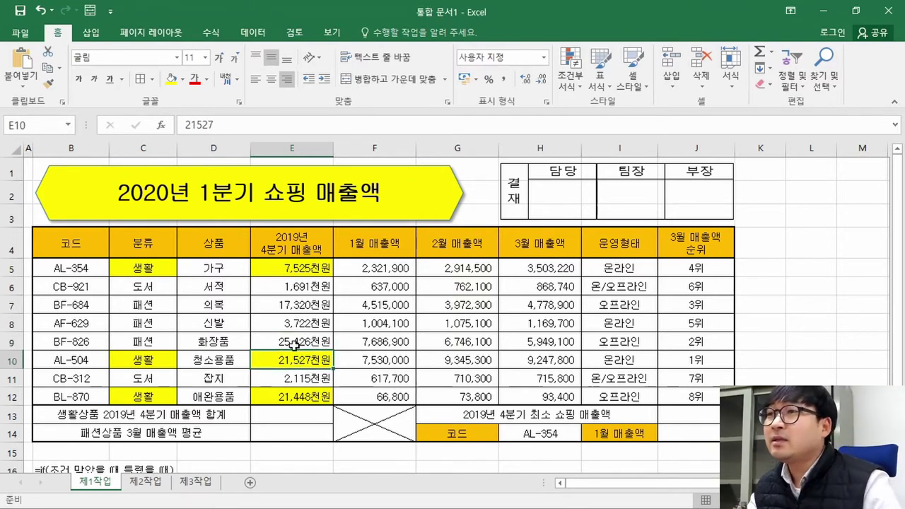
{"action": "scroll", "coordinate": [294, 345], "scroll_direction": "down", "scroll_amount": 1}
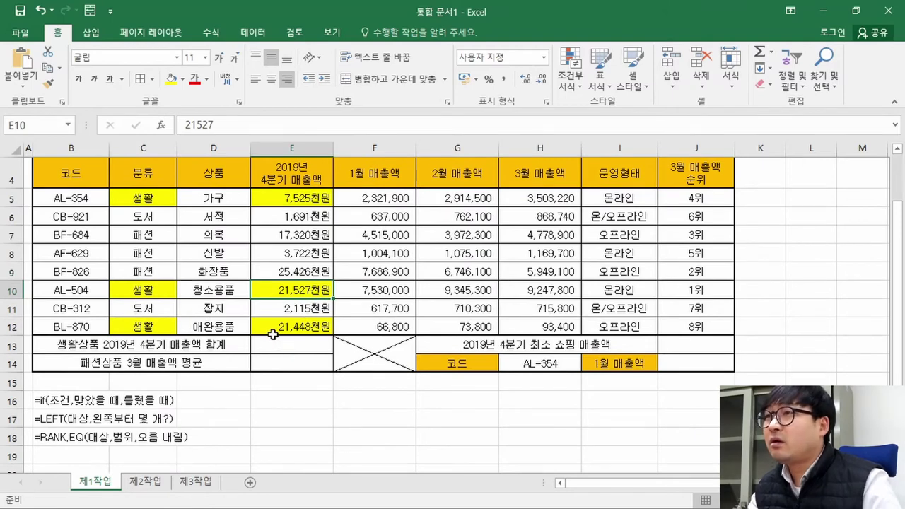
{"action": "scroll", "coordinate": [273, 334], "scroll_direction": "up", "scroll_amount": 1}
{"action": "left_click", "coordinate": [302, 305]}
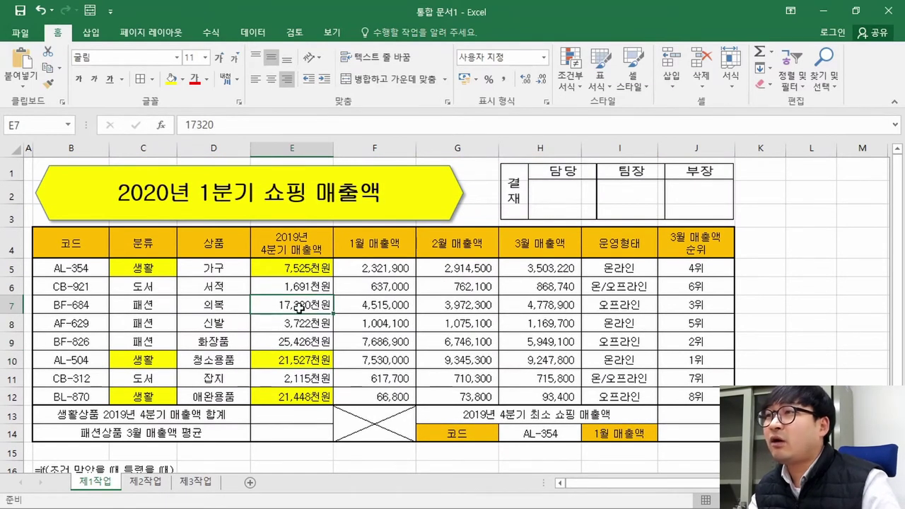
{"action": "left_click_drag", "start_coordinate": [77, 246], "coordinate": [581, 401]}
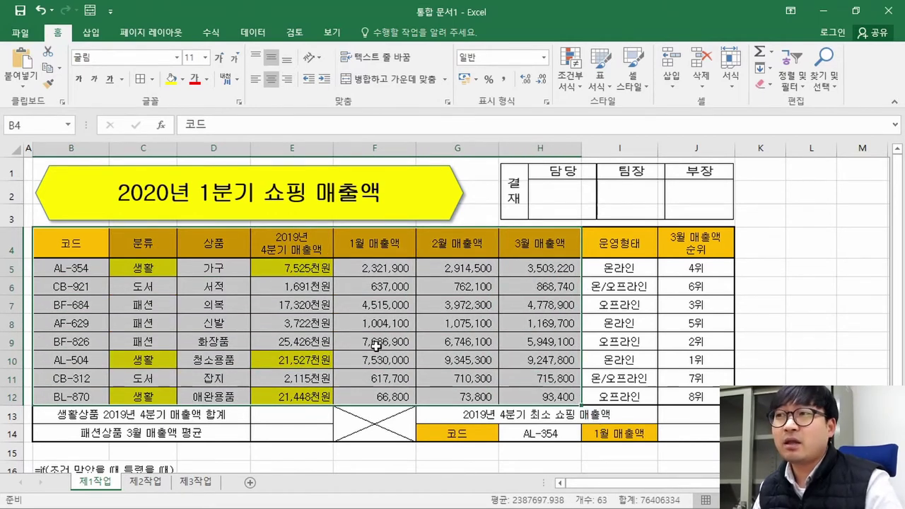
{"action": "left_click", "coordinate": [170, 280]}
{"action": "left_click", "coordinate": [212, 274]}
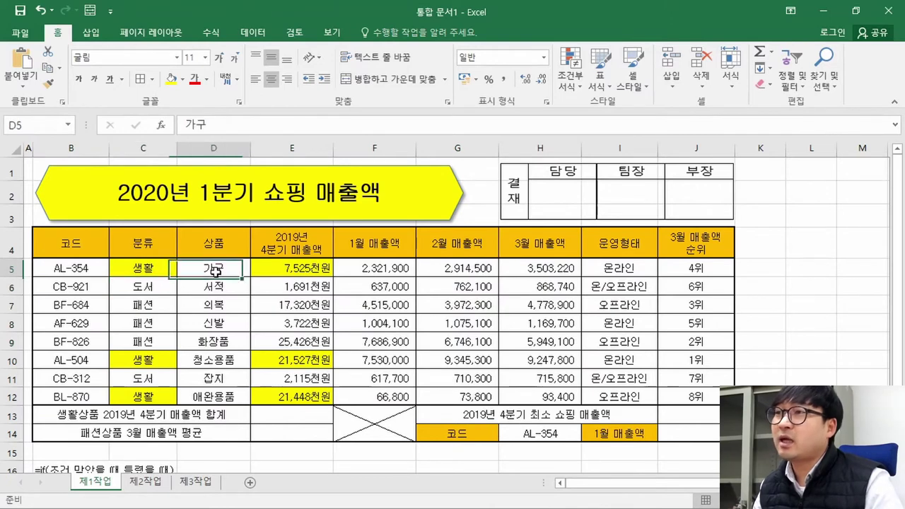
{"action": "left_click", "coordinate": [73, 253]}
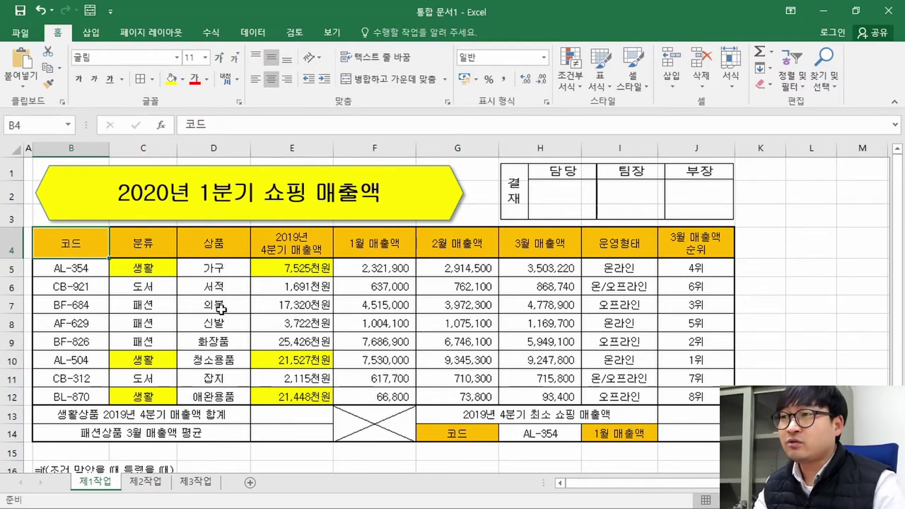
{"action": "scroll", "coordinate": [213, 312], "scroll_direction": "down", "scroll_amount": 3}
{"action": "scroll", "coordinate": [152, 313], "scroll_direction": "up", "scroll_amount": 3}
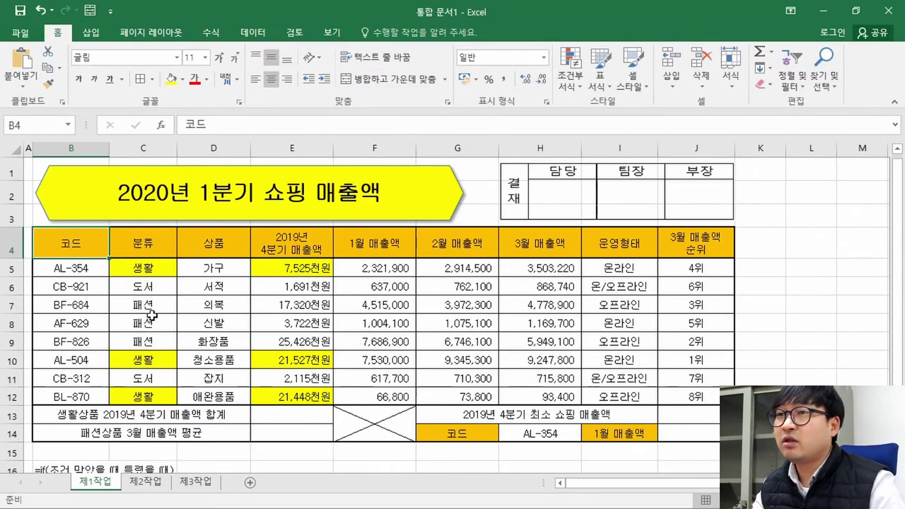
{"action": "left_click", "coordinate": [301, 417]}
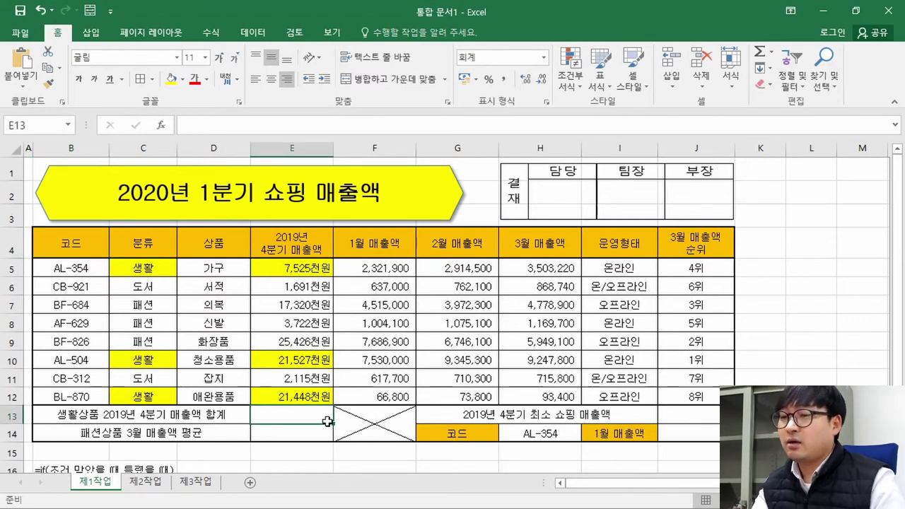
{"action": "type", "text": "=DSUM"}
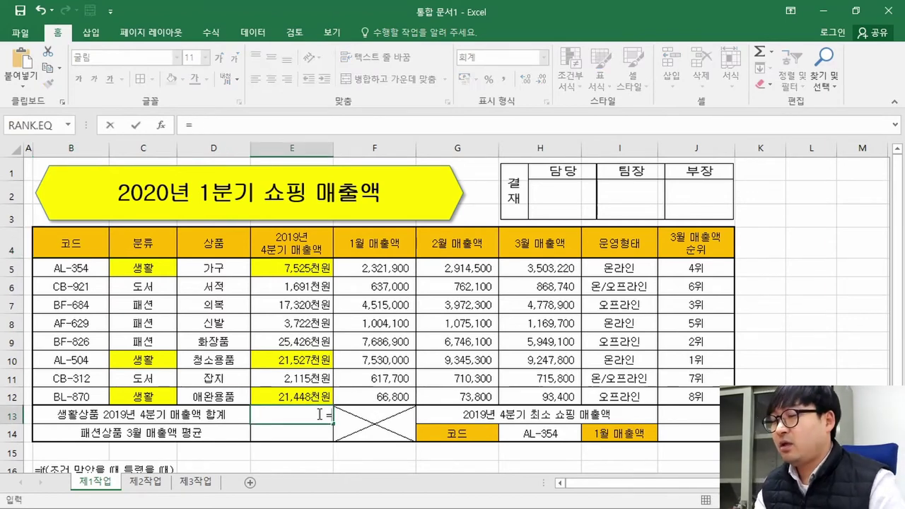
{"action": "double_click", "coordinate": [338, 434]}
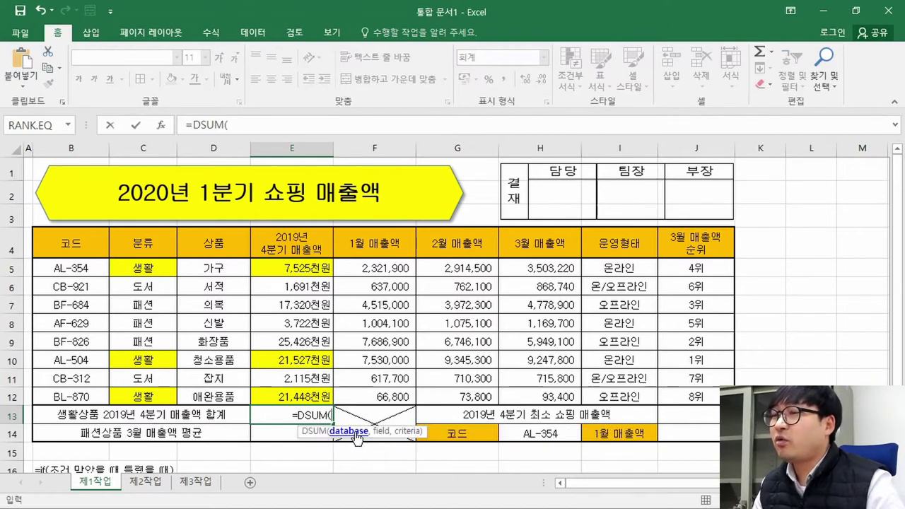
{"action": "key", "text": "Escape"}
- Enter the syntax note "=DSUM(데이터 범위,원하는 열,조건)" as text in cell B19 and left-align it
{"action": "scroll", "coordinate": [349, 437], "scroll_direction": "down", "scroll_amount": 3}
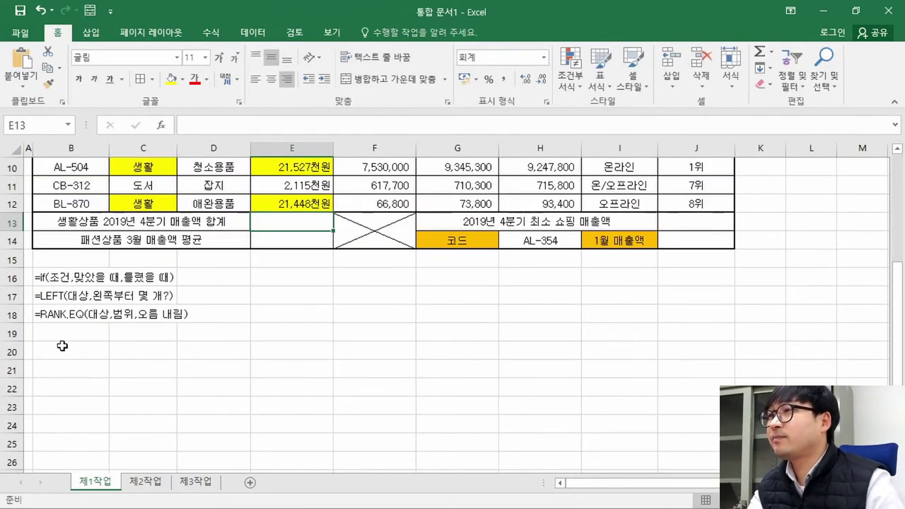
{"action": "left_click", "coordinate": [67, 336]}
{"action": "type", "text": "'=DSUM("}
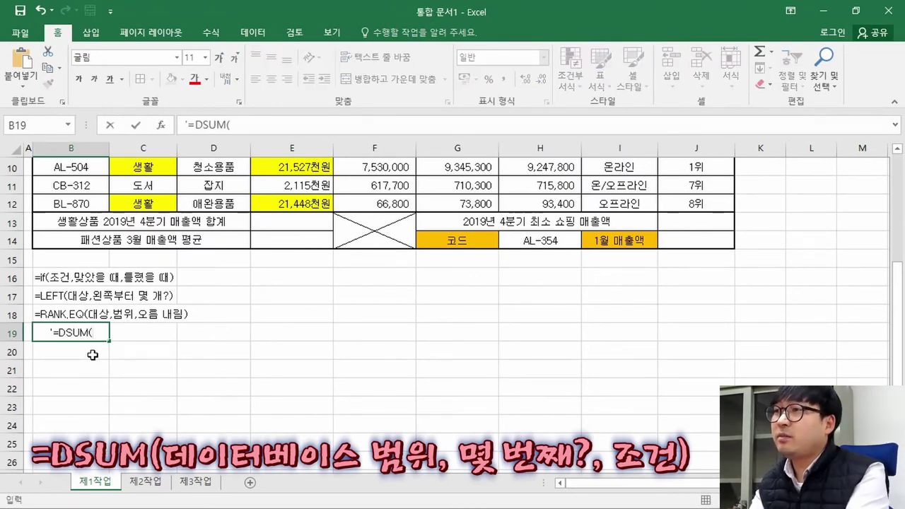
{"action": "type", "text": "데이"}
{"action": "key", "text": "BackSpace"}
{"action": "key", "text": "BackSpace"}
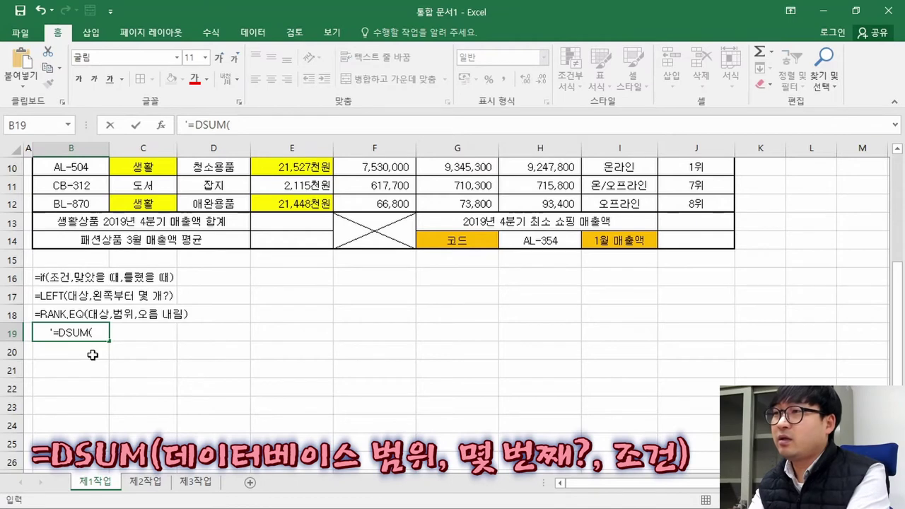
{"action": "type", "text": "데이"}
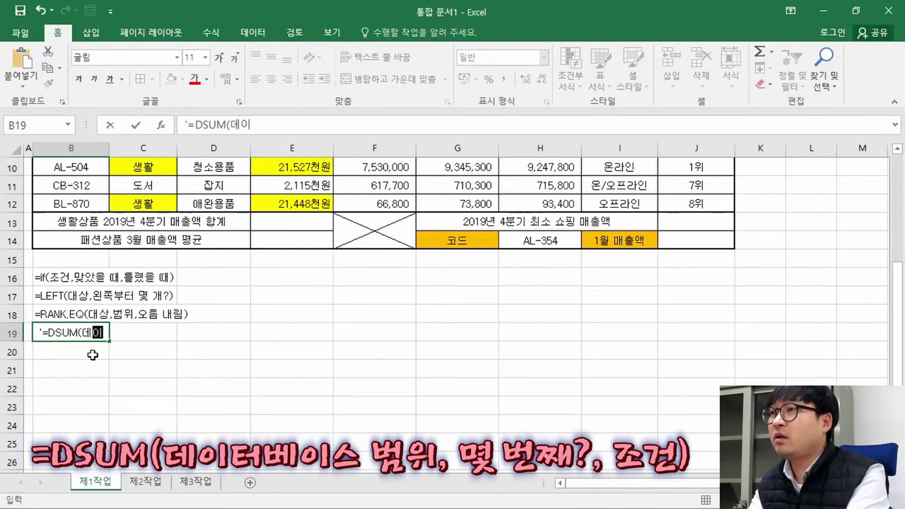
{"action": "type", "text": "터 범위"}
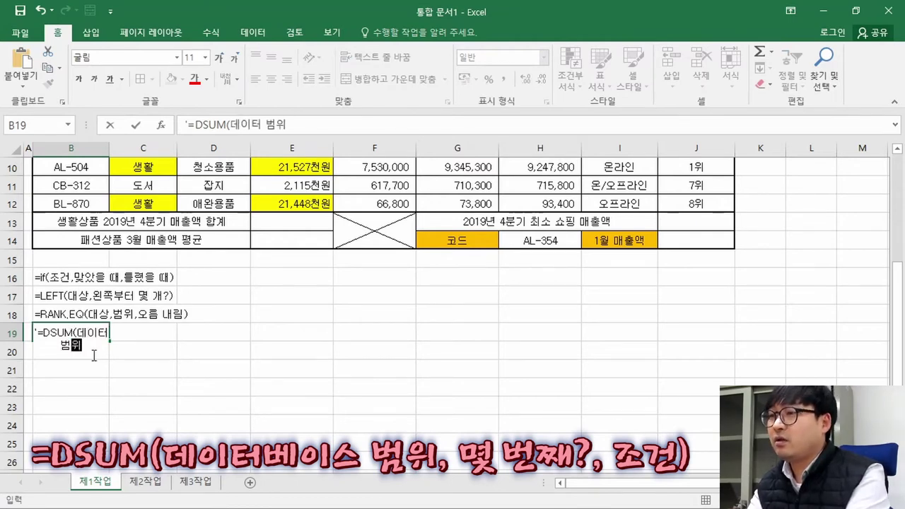
{"action": "type", "text": ","}
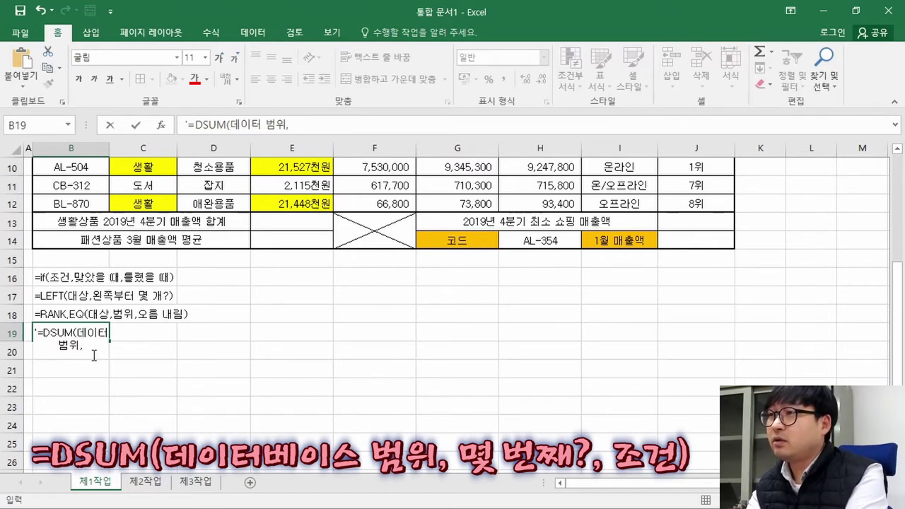
{"action": "type", "text": "원하는 열,조건)"}
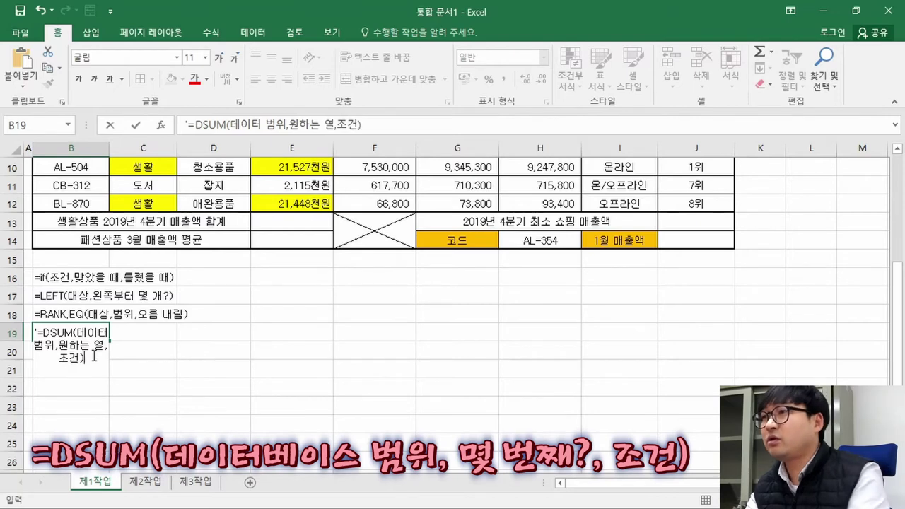
{"action": "key", "text": "Return"}
{"action": "key", "text": "Up"}
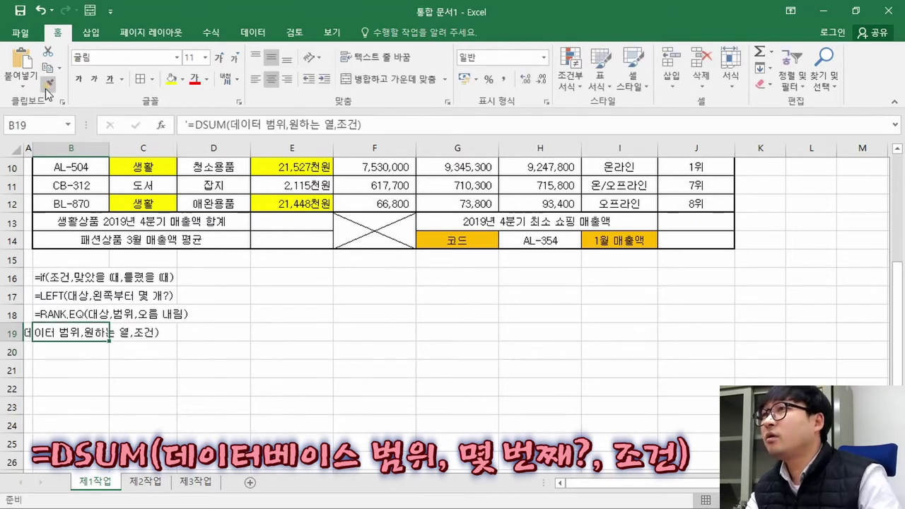
{"action": "left_click", "coordinate": [253, 79]}
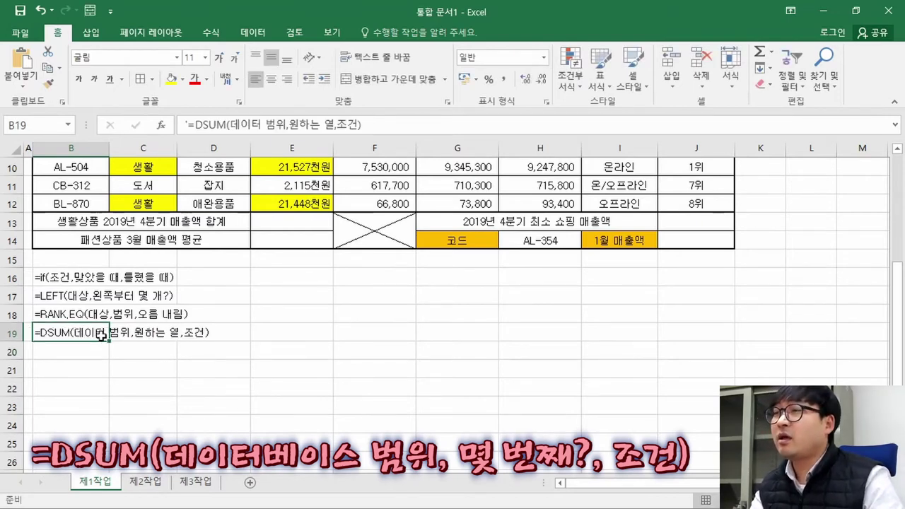
- Start a formula in cell E13, beside 생활상품 2019년 4분기 매출액 합계, with =DSUM
{"action": "scroll", "coordinate": [89, 330], "scroll_direction": "up", "scroll_amount": 1}
{"action": "left_click", "coordinate": [163, 128]}
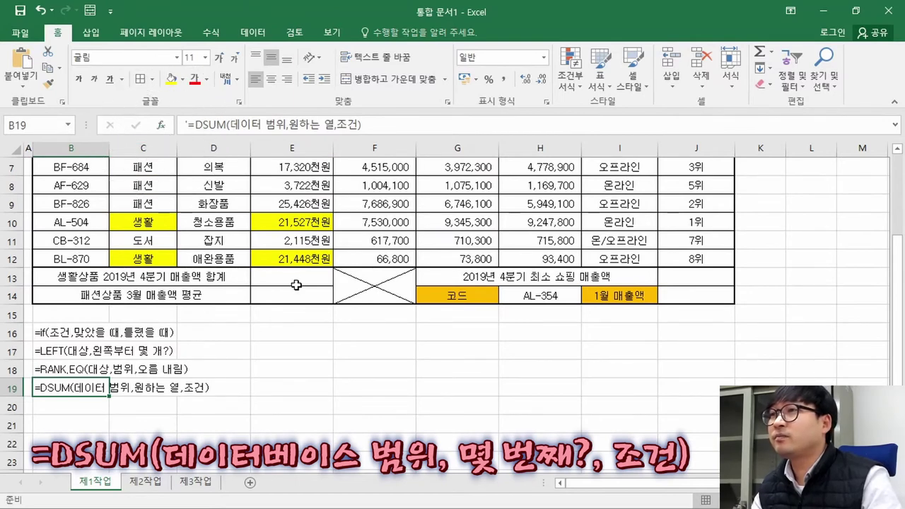
{"action": "left_click", "coordinate": [297, 281]}
{"action": "scroll", "coordinate": [297, 282], "scroll_direction": "up", "scroll_amount": 2}
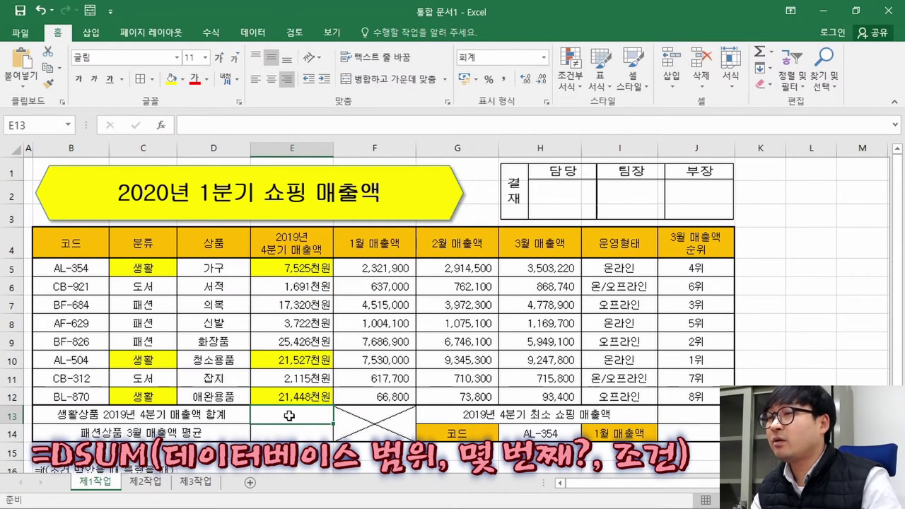
{"action": "type", "text": "DSUM"}
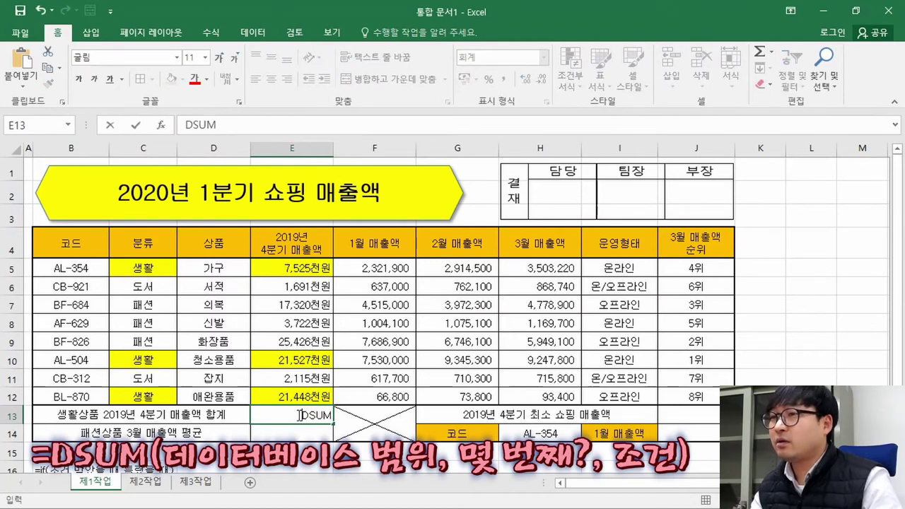
{"action": "type", "text": "="}
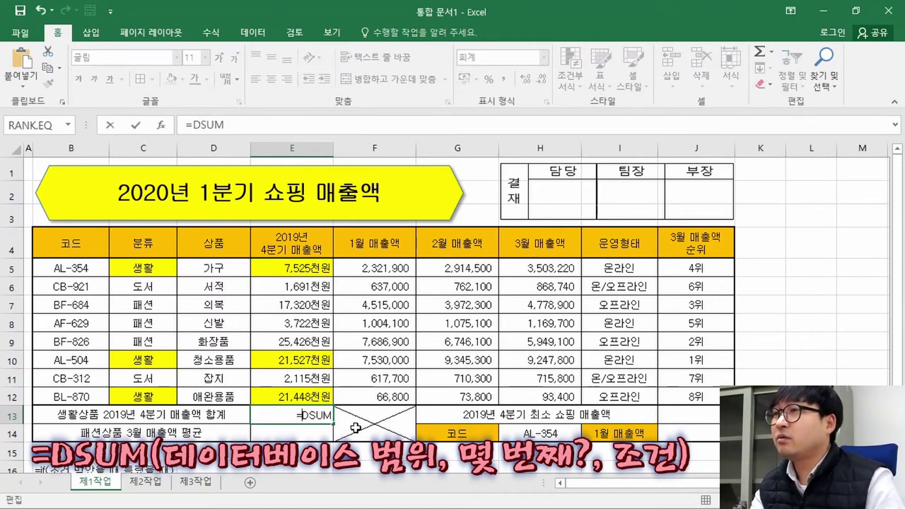
{"action": "left_click", "coordinate": [161, 125]}
{"action": "left_click_drag", "start_coordinate": [269, 122], "coordinate": [548, 122]}
{"action": "left_click", "coordinate": [504, 170]}
{"action": "type", "text": "DSUM"}
{"action": "left_click", "coordinate": [640, 161]}
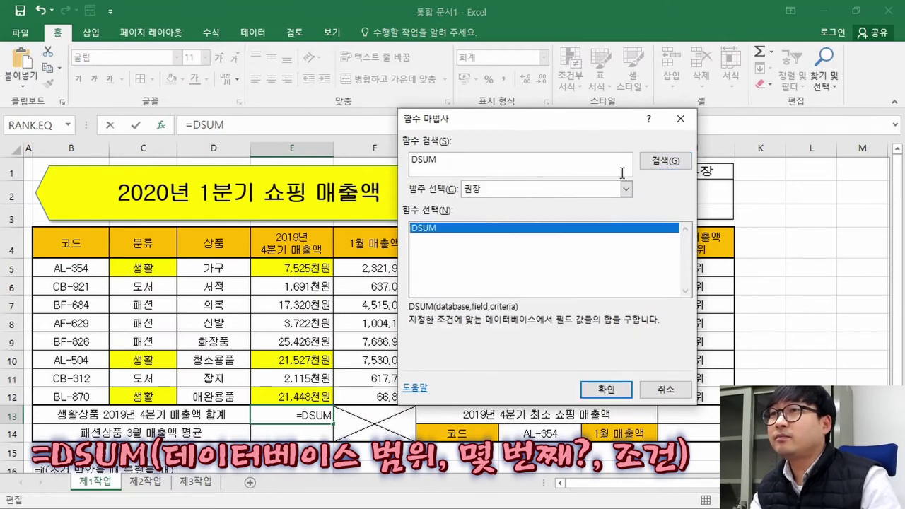
{"action": "double_click", "coordinate": [426, 229]}
- Clear the entire formula from cell E13 and close the function arguments
{"action": "left_click_drag", "start_coordinate": [279, 125], "coordinate": [185, 124]}
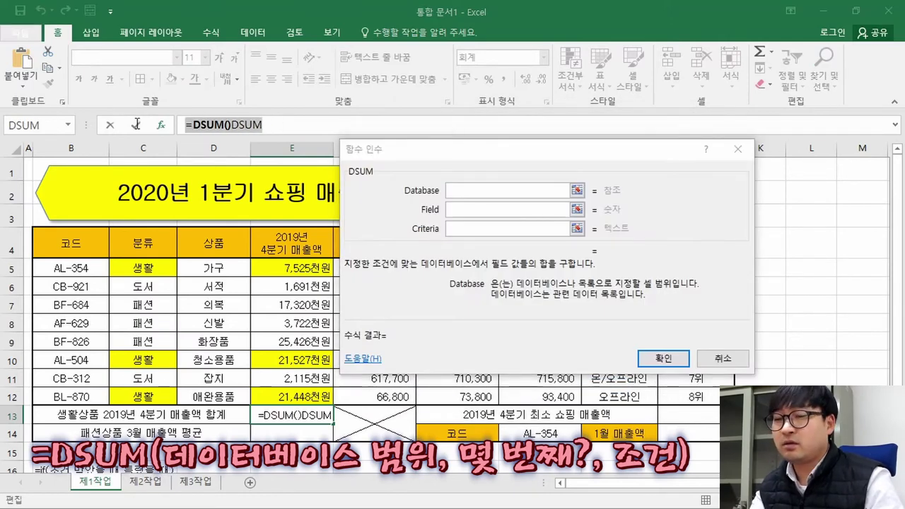
{"action": "key", "text": "BackSpace"}
{"action": "left_click", "coordinate": [426, 204]}
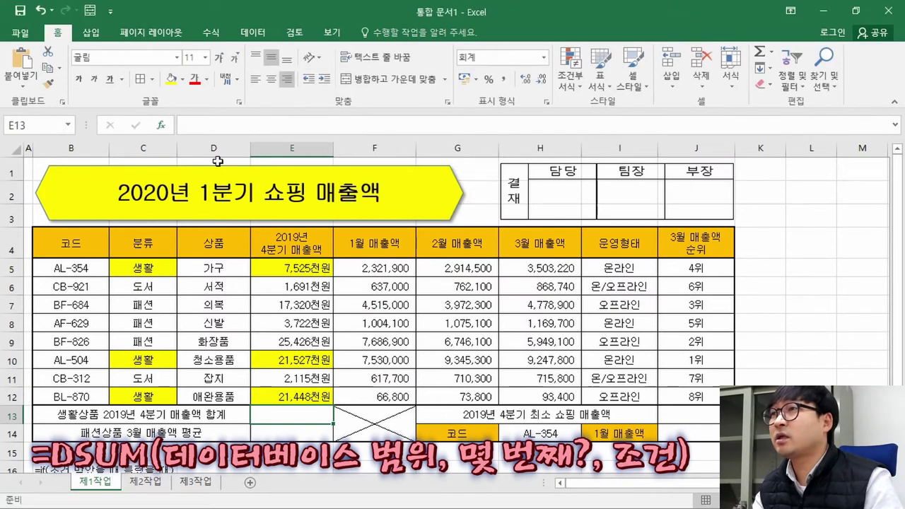
- Insert the DSUM function into cell E13 and review the descriptions of its Database, Field and Criteria arguments
{"action": "left_click", "coordinate": [163, 126]}
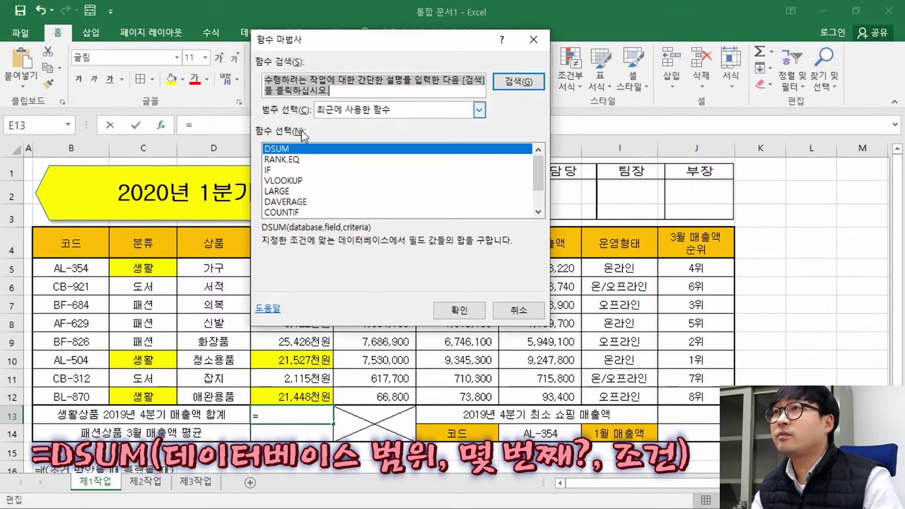
{"action": "double_click", "coordinate": [280, 151]}
{"action": "left_click_drag", "start_coordinate": [399, 80], "coordinate": [581, 187]}
{"action": "scroll", "coordinate": [236, 380], "scroll_direction": "down", "scroll_amount": 1}
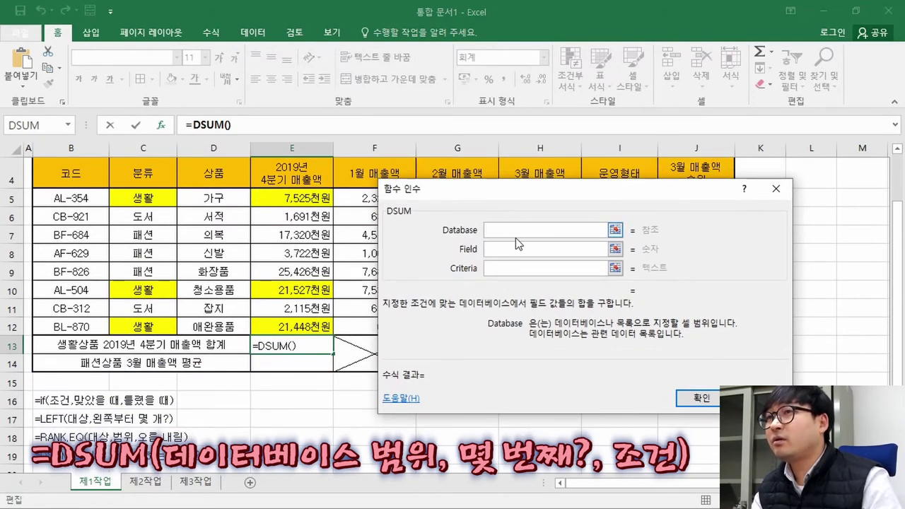
{"action": "left_click", "coordinate": [505, 248]}
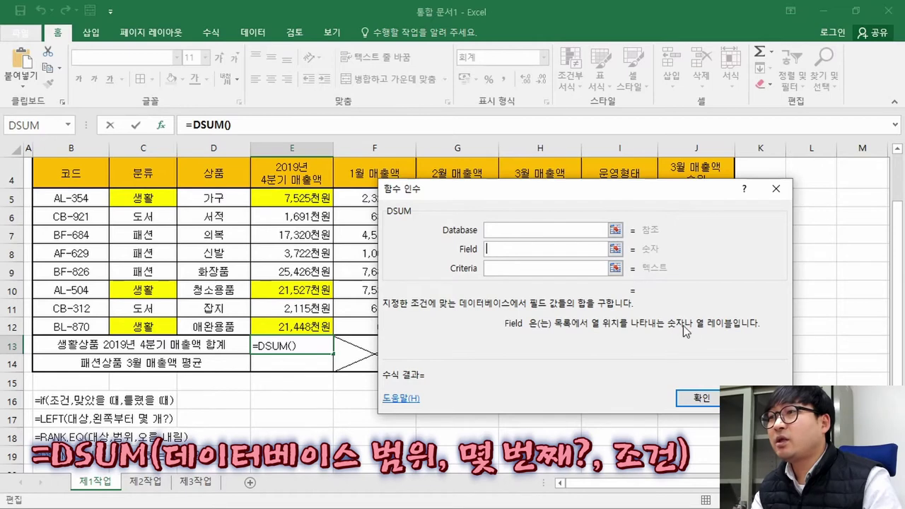
{"action": "left_click", "coordinate": [516, 267]}
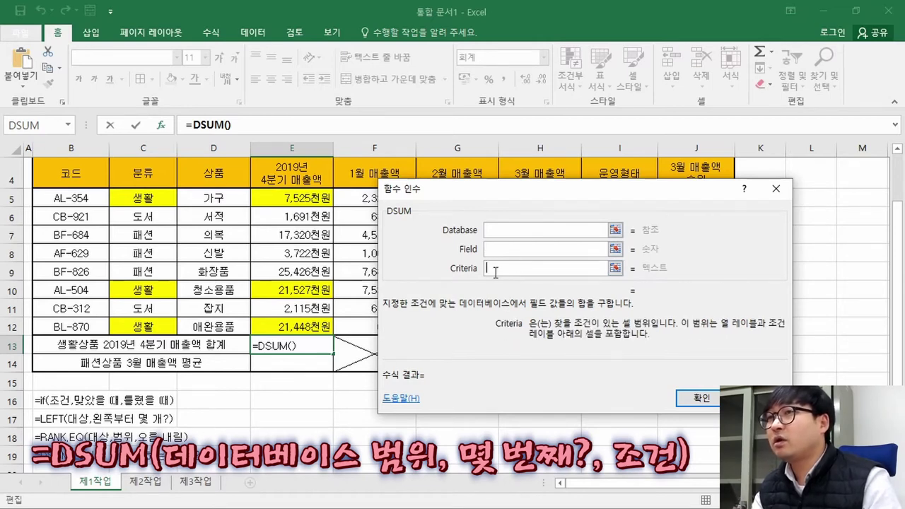
{"action": "left_click", "coordinate": [505, 228]}
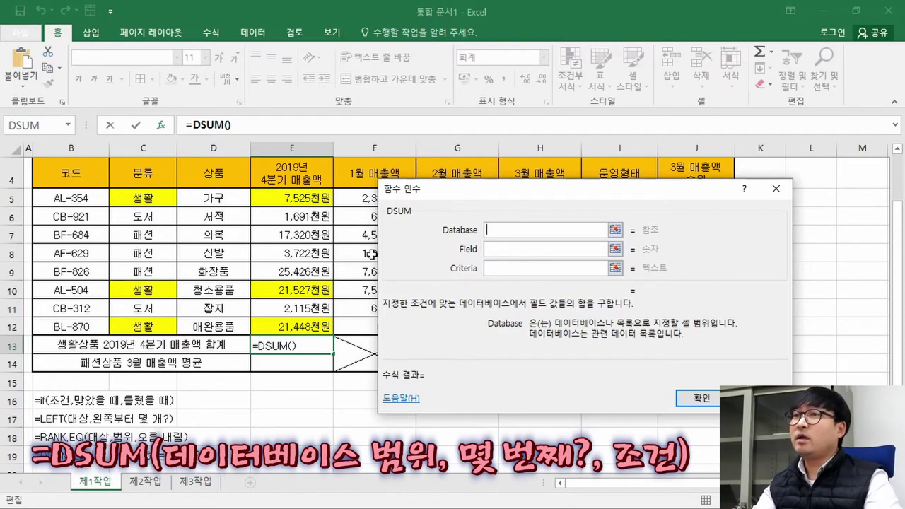
- Try the full table B4:H12 as the DSUM Database range and clear it again
{"action": "left_click_drag", "start_coordinate": [453, 191], "coordinate": [644, 208]}
{"action": "left_click_drag", "start_coordinate": [70, 178], "coordinate": [541, 324]}
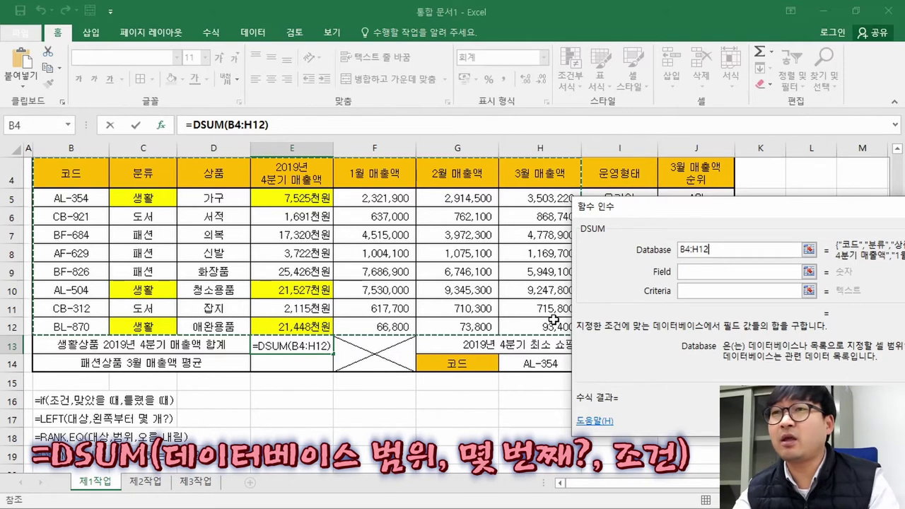
{"action": "key", "text": "BackSpace"}
{"action": "key", "text": "BackSpace"}
{"action": "key", "text": "BackSpace"}
{"action": "key", "text": "BackSpace"}
{"action": "key", "text": "BackSpace"}
{"action": "key", "text": "BackSpace"}
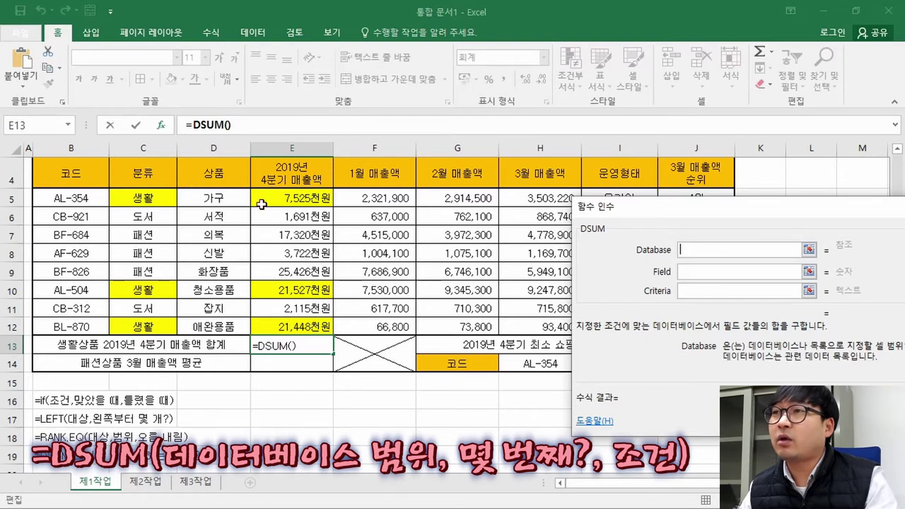
- Try C4:E12 as the DSUM Database with 3 as the Field, and clear both arguments
{"action": "left_click_drag", "start_coordinate": [133, 173], "coordinate": [304, 327]}
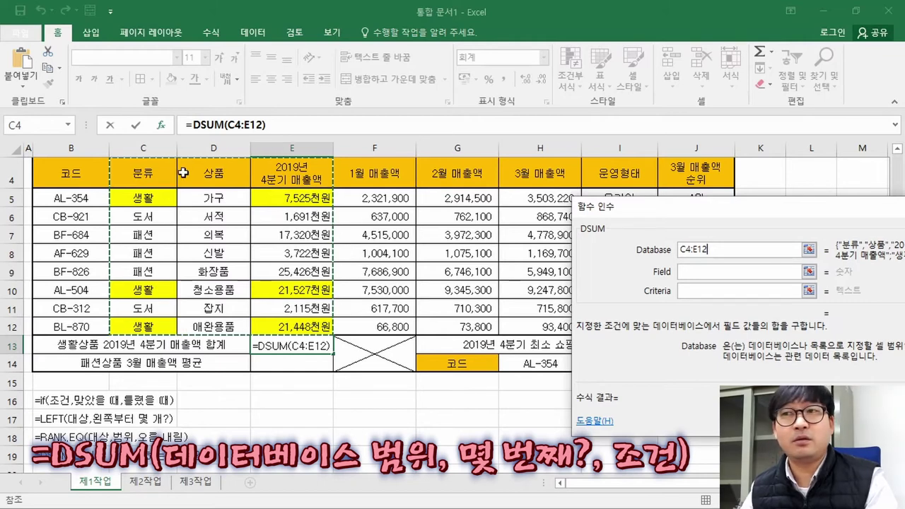
{"action": "left_click", "coordinate": [700, 273]}
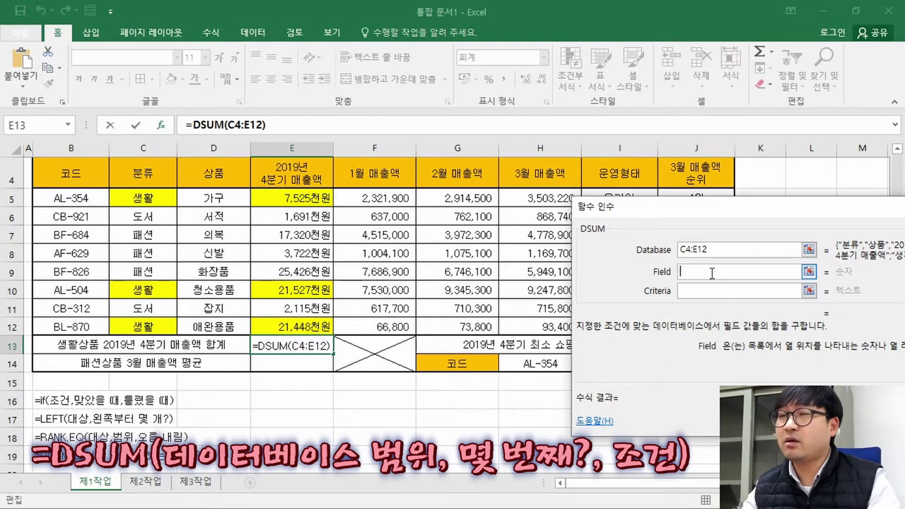
{"action": "type", "text": "3"}
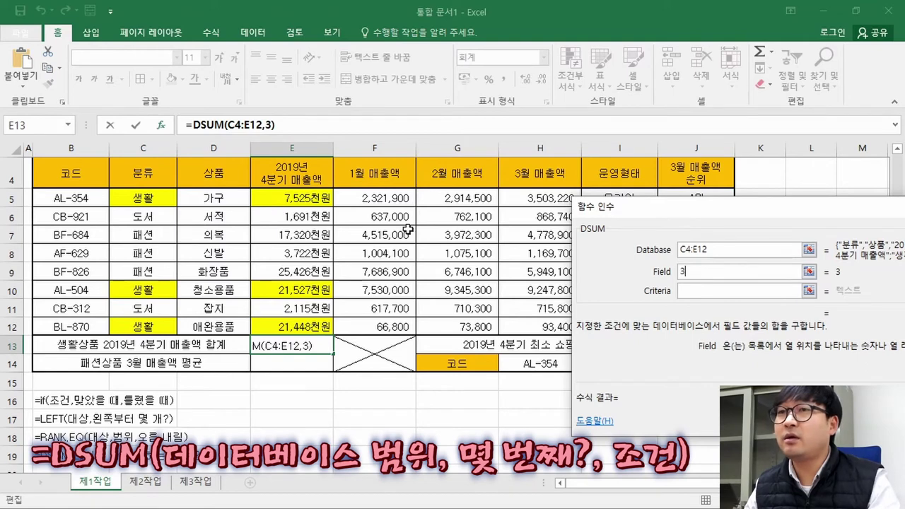
{"action": "key", "text": "BackSpace"}
{"action": "key", "text": "shift+Tab"}
{"action": "key", "text": "BackSpace"}
- Try B4:H12 as the DSUM Database with 4 as the Field, and clear both arguments
{"action": "left_click_drag", "start_coordinate": [74, 177], "coordinate": [568, 322]}
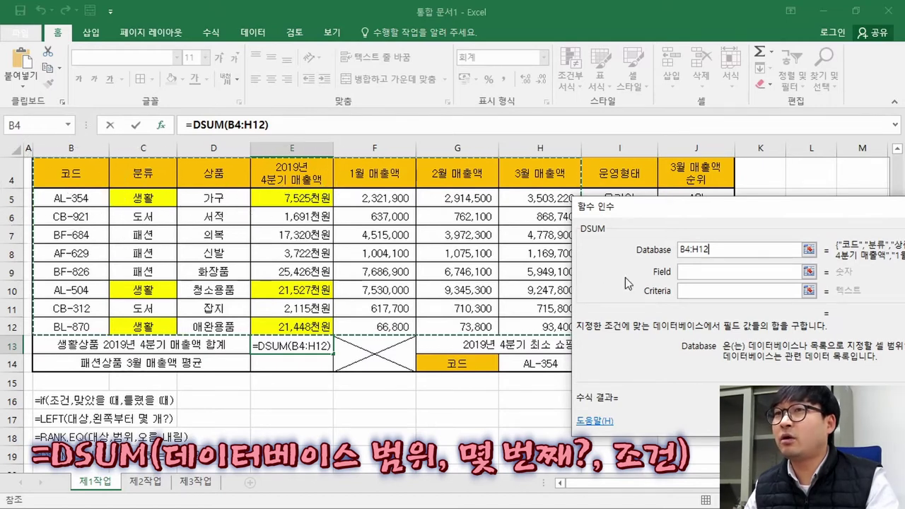
{"action": "left_click", "coordinate": [698, 275]}
{"action": "type", "text": "4"}
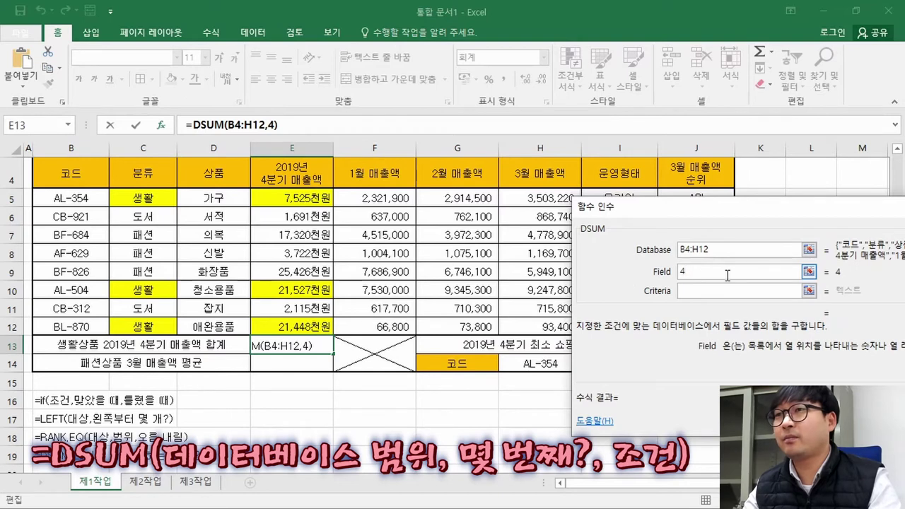
{"action": "key", "text": "BackSpace"}
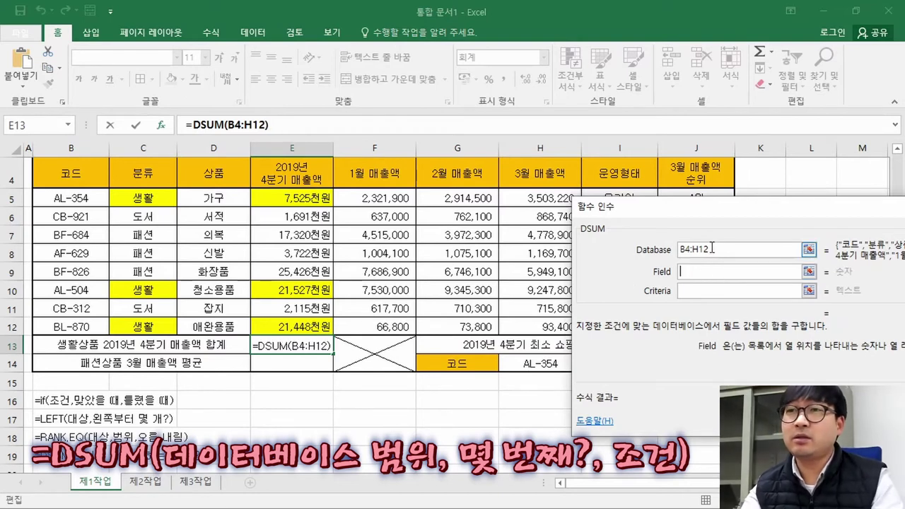
{"action": "key", "text": "shift+Tab"}
{"action": "key", "text": "BackSpace"}
- Complete the DSUM formula in E13 with Database C4:E12, Field 3 and Criteria C4:C5
{"action": "left_click_drag", "start_coordinate": [148, 175], "coordinate": [281, 323]}
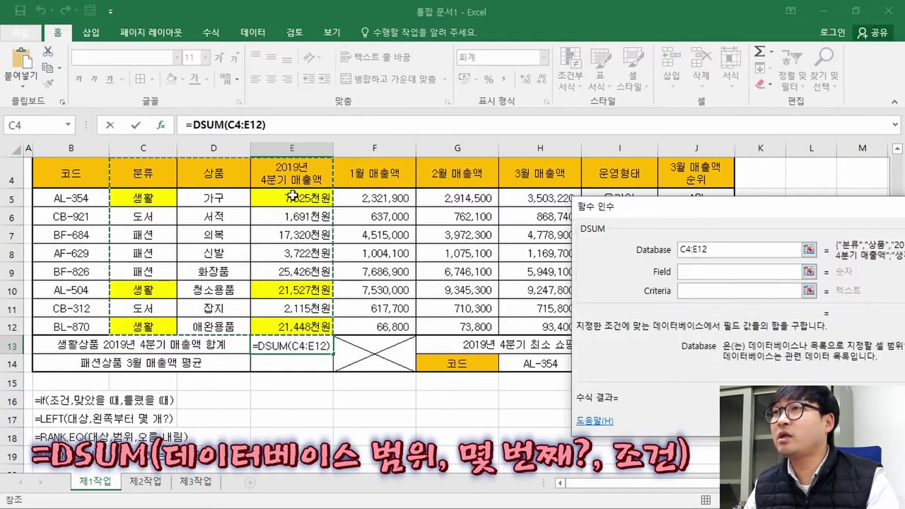
{"action": "left_click", "coordinate": [704, 274]}
{"action": "type", "text": "3"}
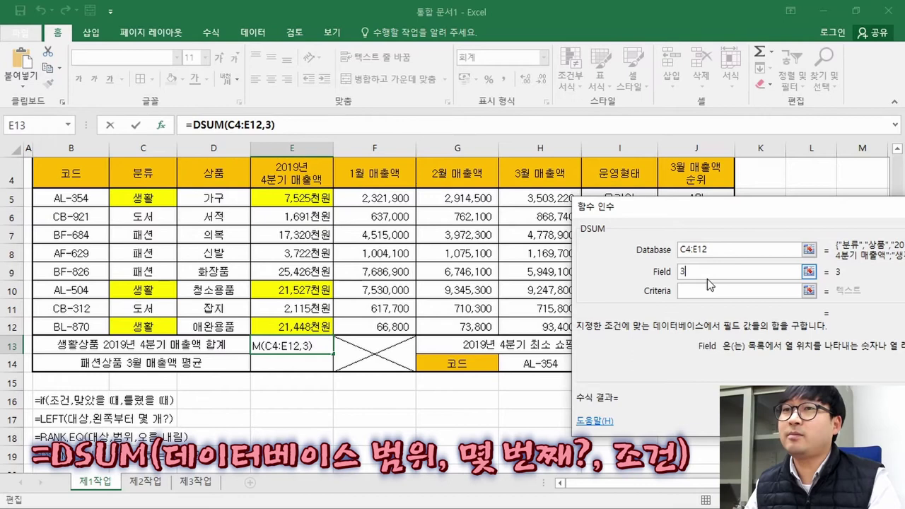
{"action": "left_click", "coordinate": [707, 290]}
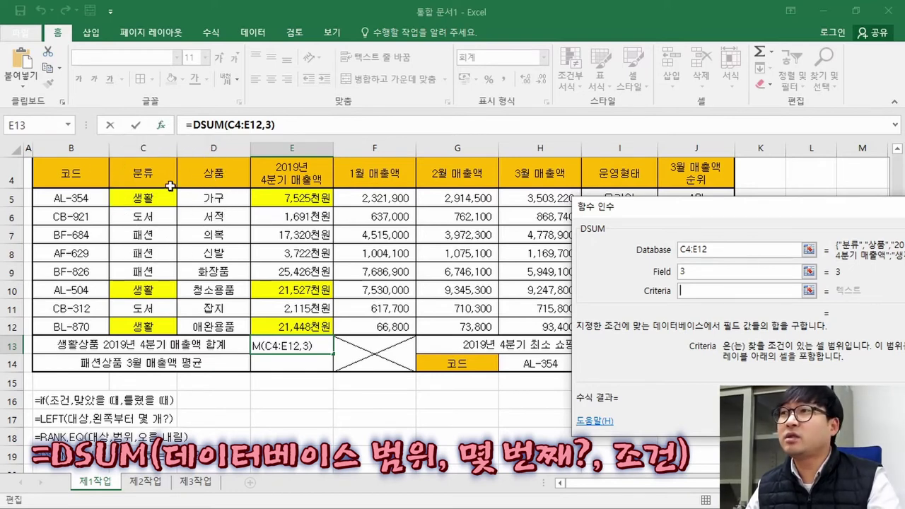
{"action": "left_click_drag", "start_coordinate": [161, 177], "coordinate": [150, 198]}
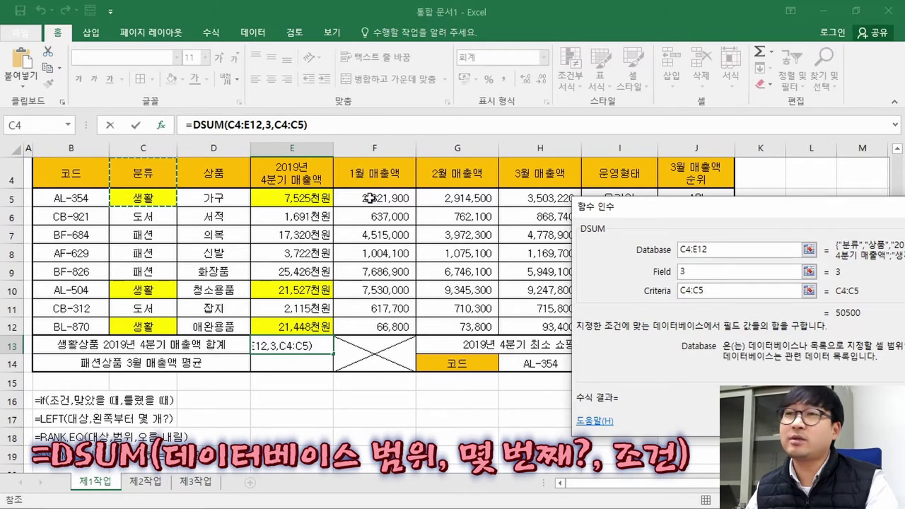
{"action": "left_click_drag", "start_coordinate": [708, 205], "coordinate": [512, 159]}
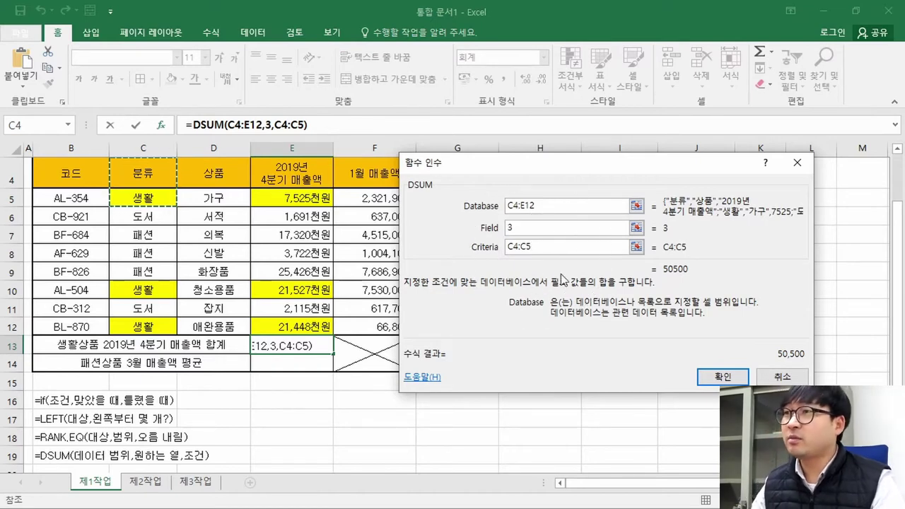
{"action": "left_click", "coordinate": [722, 377]}
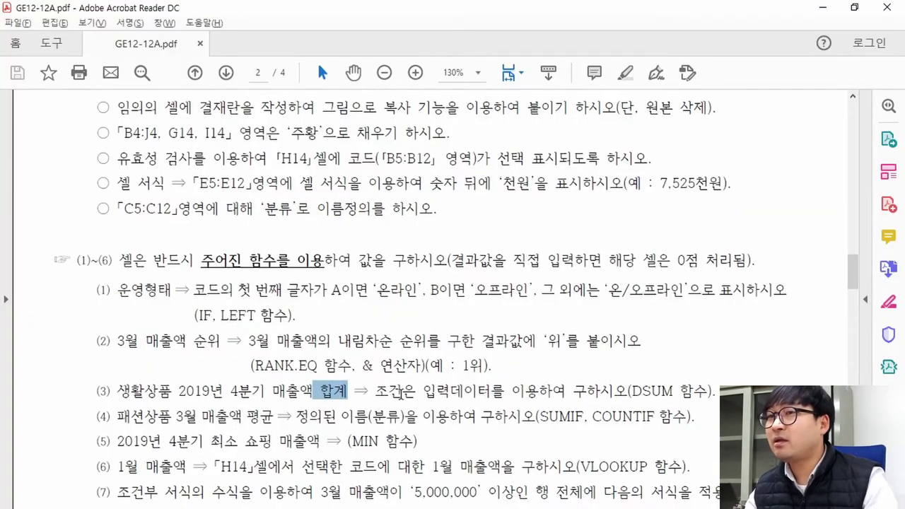
- In the GE12-12A.pdf exam sheet, examine task (4) on 패션상품 3월 매출액 평균 and the instruction defining C5:C12 as 분류
{"action": "scroll", "coordinate": [401, 394], "scroll_direction": "down", "scroll_amount": 4}
{"action": "left_click_drag", "start_coordinate": [119, 282], "coordinate": [273, 286]}
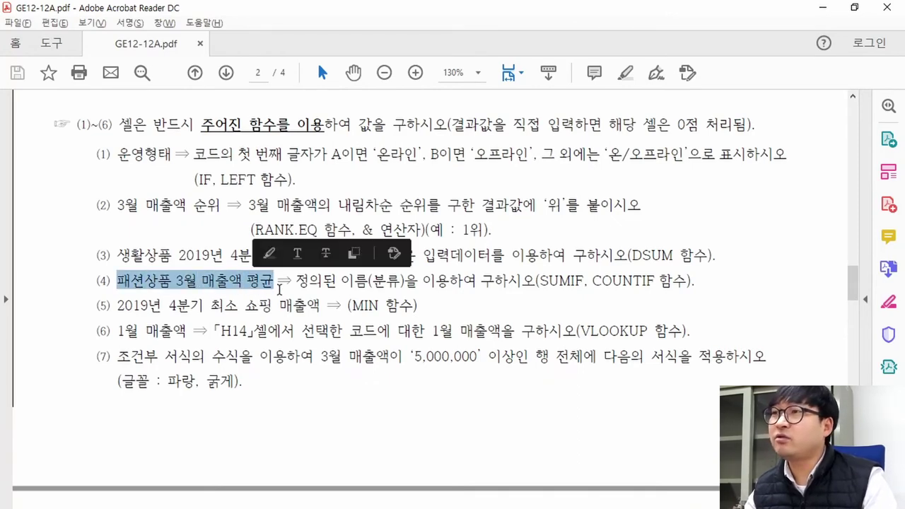
{"action": "scroll", "coordinate": [413, 311], "scroll_direction": "up", "scroll_amount": 5}
{"action": "scroll", "coordinate": [413, 311], "scroll_direction": "up", "scroll_amount": 2}
{"action": "left_click_drag", "start_coordinate": [329, 132], "coordinate": [383, 166]}
{"action": "scroll", "coordinate": [389, 281], "scroll_direction": "down", "scroll_amount": 3}
{"action": "scroll", "coordinate": [386, 287], "scroll_direction": "down", "scroll_amount": 3}
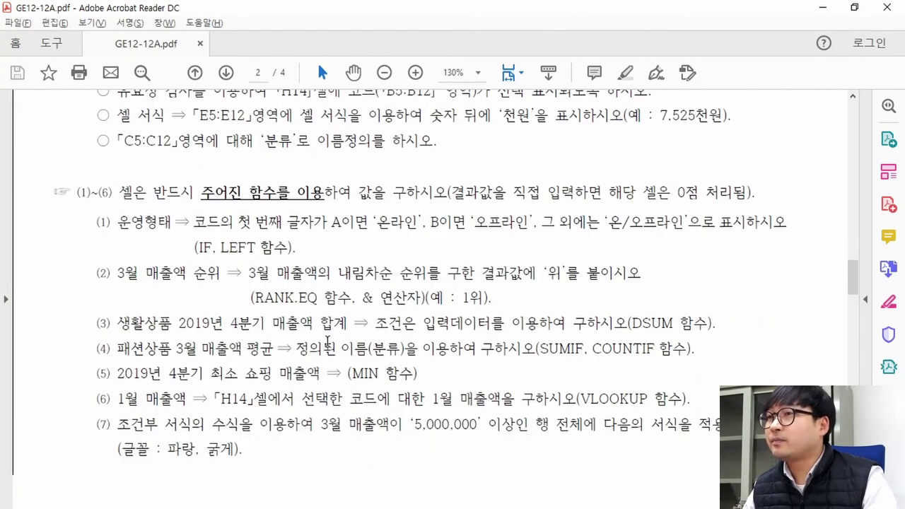
{"action": "left_click_drag", "start_coordinate": [297, 349], "coordinate": [511, 352]}
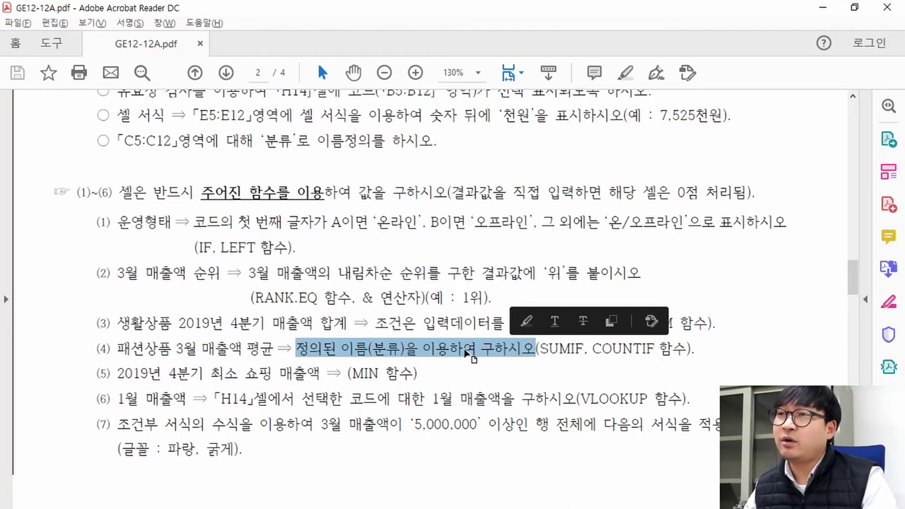
{"action": "left_click", "coordinate": [472, 355]}
{"action": "left_click_drag", "start_coordinate": [297, 349], "coordinate": [405, 359]}
{"action": "scroll", "coordinate": [190, 300], "scroll_direction": "up", "scroll_amount": 5}
{"action": "left_click_drag", "start_coordinate": [123, 311], "coordinate": [434, 315]}
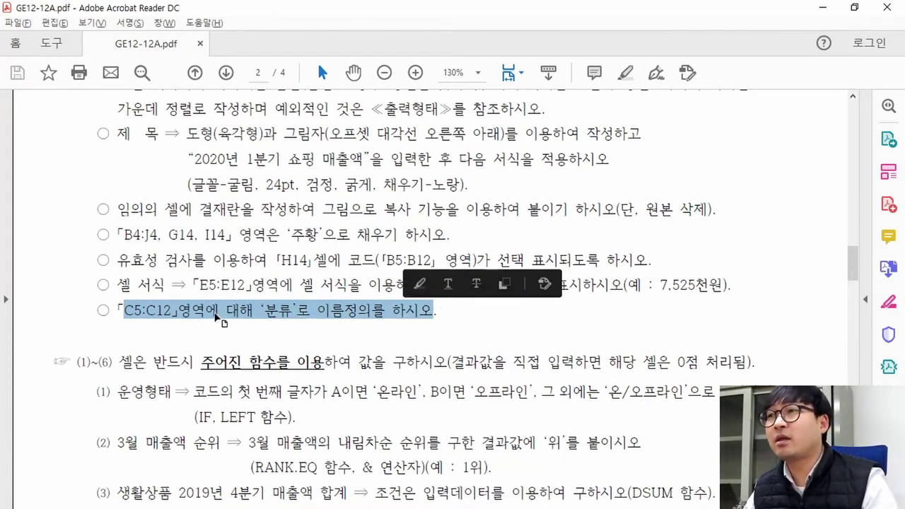
{"action": "scroll", "coordinate": [283, 317], "scroll_direction": "down", "scroll_amount": 5}
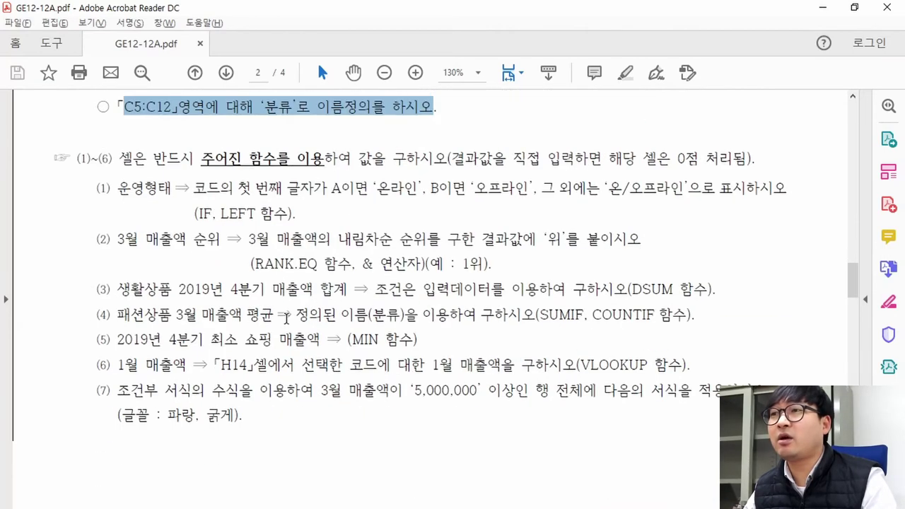
- Examine the SUMIF and COUNTIF functions that task (4) requires for the average of 패션 products' 3월 매출액
{"action": "left_click", "coordinate": [462, 314]}
{"action": "left_click_drag", "start_coordinate": [540, 314], "coordinate": [655, 315]}
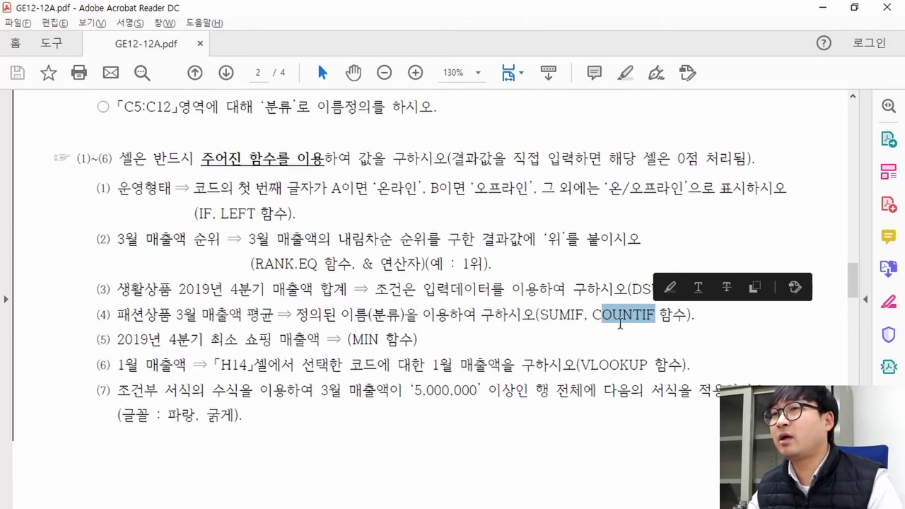
{"action": "mouse_move", "coordinate": [540, 316]}
{"action": "left_mouse_down"}
{"action": "mouse_move", "coordinate": [589, 315]}
{"action": "mouse_move", "coordinate": [537, 319]}
{"action": "left_mouse_up"}
{"action": "left_click", "coordinate": [573, 320]}
{"action": "left_click", "coordinate": [578, 320]}
{"action": "left_click", "coordinate": [624, 319]}
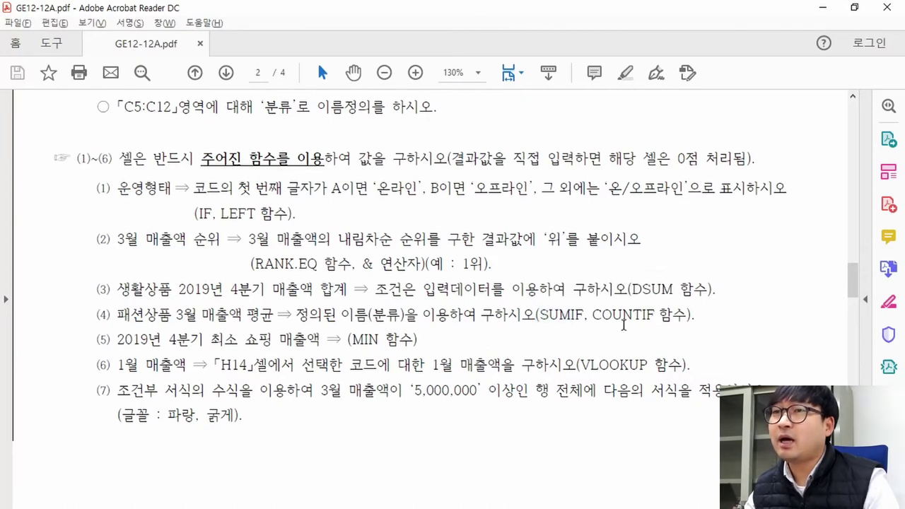
{"action": "mouse_move", "coordinate": [652, 315]}
{"action": "left_mouse_down"}
{"action": "mouse_move", "coordinate": [631, 315]}
{"action": "mouse_move", "coordinate": [655, 325]}
{"action": "mouse_move", "coordinate": [637, 319]}
{"action": "mouse_move", "coordinate": [645, 318]}
{"action": "left_mouse_up"}
{"action": "left_click", "coordinate": [625, 319]}
{"action": "left_click", "coordinate": [647, 320]}
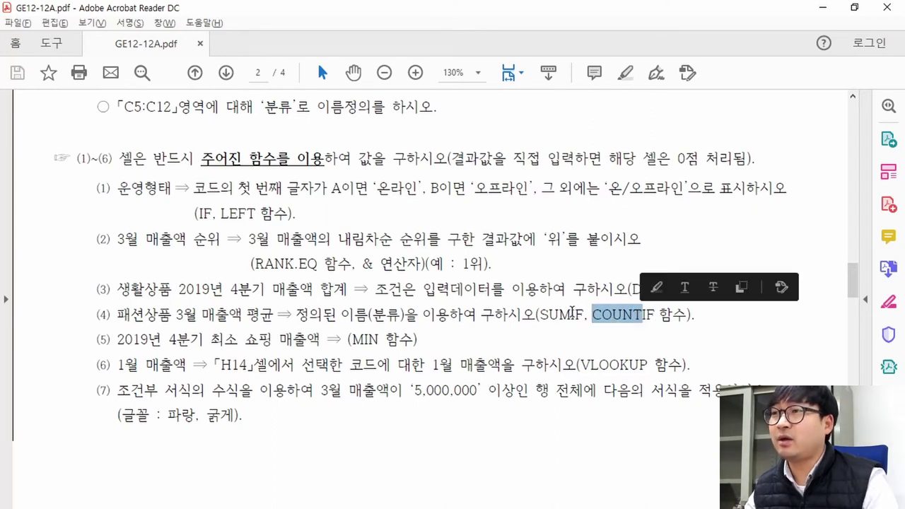
{"action": "left_click", "coordinate": [233, 316]}
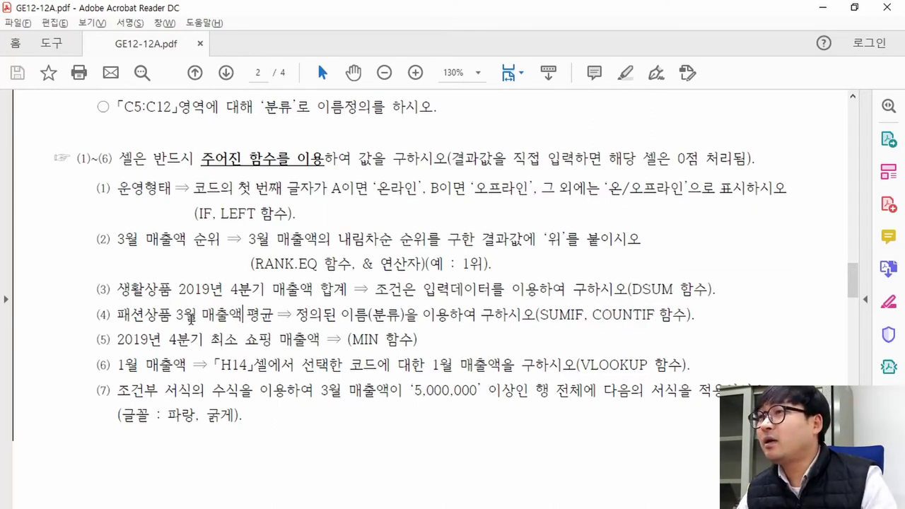
{"action": "left_click_drag", "start_coordinate": [204, 315], "coordinate": [276, 316]}
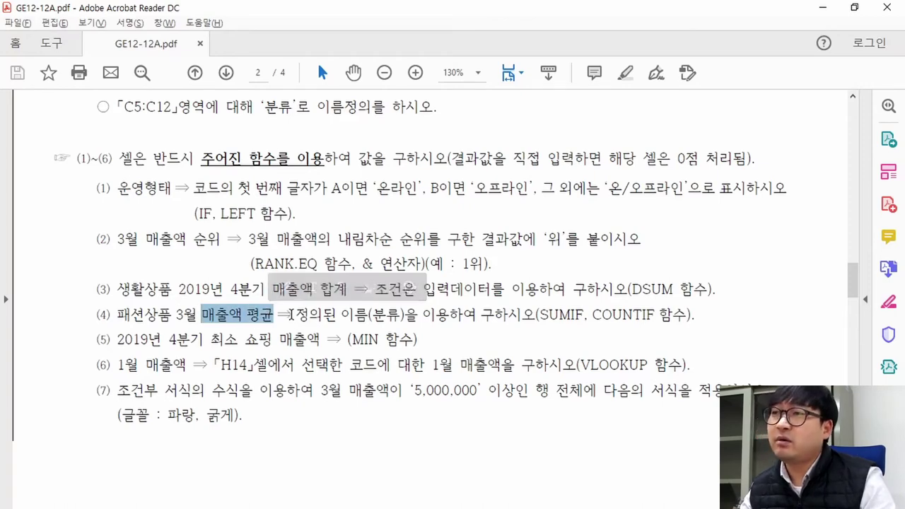
{"action": "scroll", "coordinate": [290, 317], "scroll_direction": "up", "scroll_amount": 3}
- Return to the Excel sheet and remove the fill colour from cells C5:E12
{"action": "key", "text": "alt+Tab"}
{"action": "left_click_drag", "start_coordinate": [143, 198], "coordinate": [302, 322]}
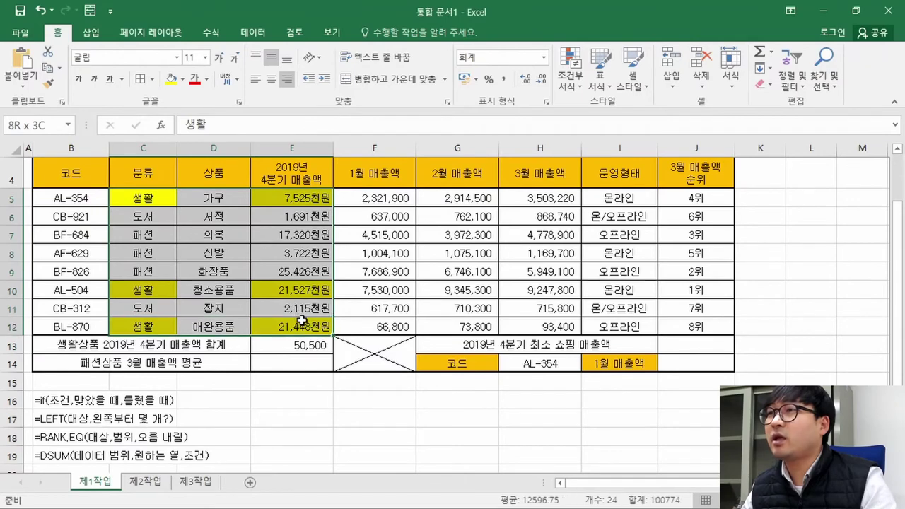
{"action": "left_click", "coordinate": [182, 78]}
{"action": "left_click", "coordinate": [200, 201]}
{"action": "key", "text": "Down"}
- Recheck the exam PDF and select the 패션상품 3월 매출액 평균 label cell B14 in the Excel sheet
{"action": "key", "text": "alt+Tab"}
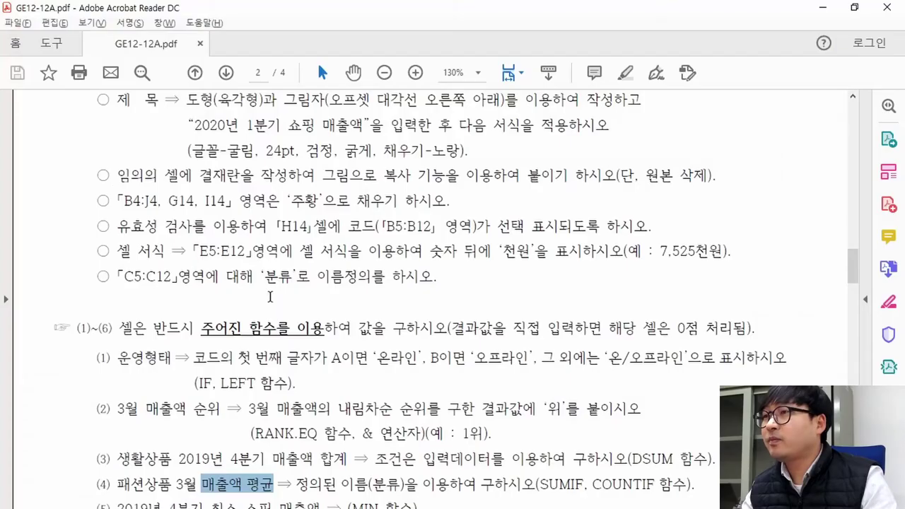
{"action": "key", "text": "alt+Tab"}
{"action": "scroll", "coordinate": [219, 275], "scroll_direction": "up", "scroll_amount": 1}
{"action": "left_click", "coordinate": [134, 431]}
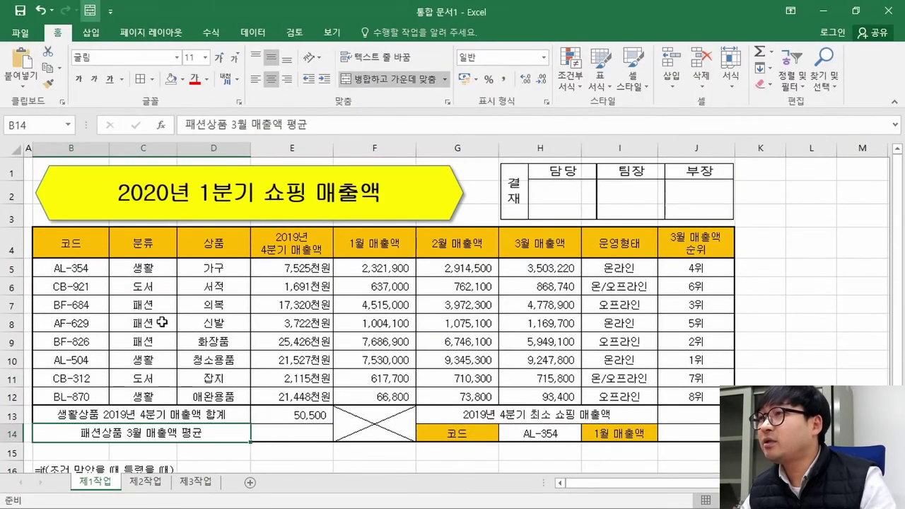
- Fill the three 패션 cells C7, C8 and C9 in the 분류 column with yellow
{"action": "left_click", "coordinate": [160, 297]}
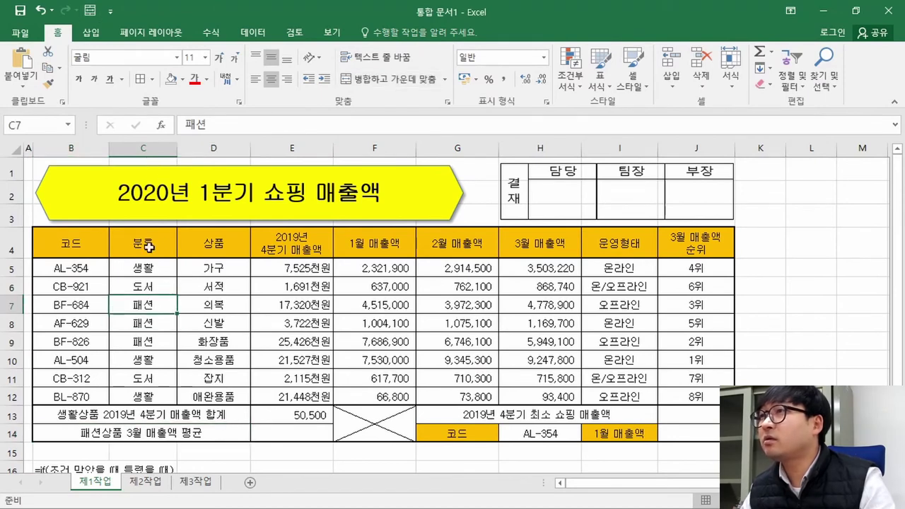
{"action": "left_click", "coordinate": [181, 80]}
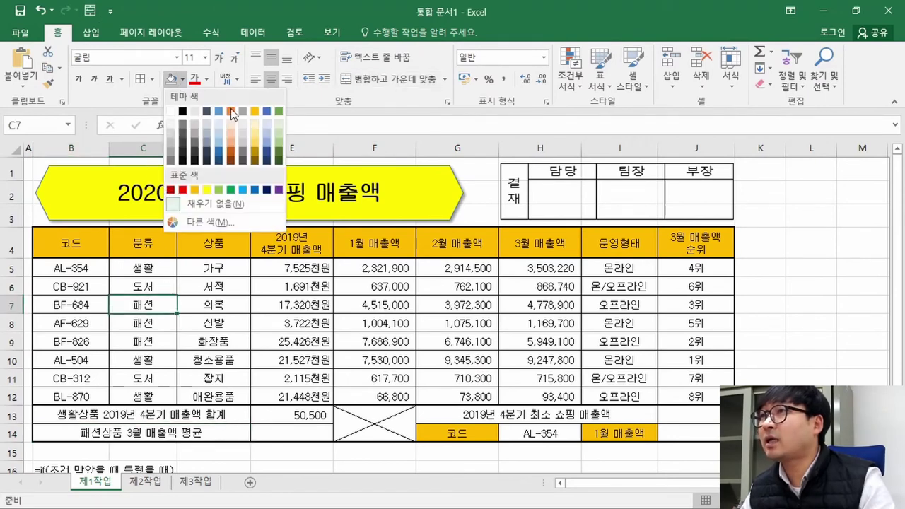
{"action": "left_click", "coordinate": [200, 190]}
{"action": "key", "text": "Down"}
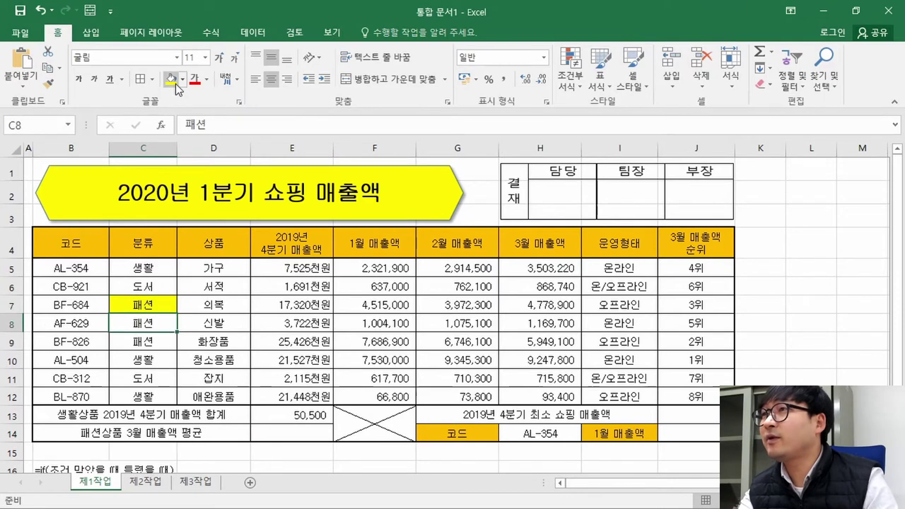
{"action": "left_click", "coordinate": [172, 80]}
{"action": "key", "text": "Down"}
{"action": "left_click", "coordinate": [172, 80]}
{"action": "key", "text": "Down"}
{"action": "key", "text": "Down"}
{"action": "key", "text": "Up"}
{"action": "key", "text": "Up"}
{"action": "key", "text": "Right"}
{"action": "key", "text": "Right"}
{"action": "key", "text": "Right"}
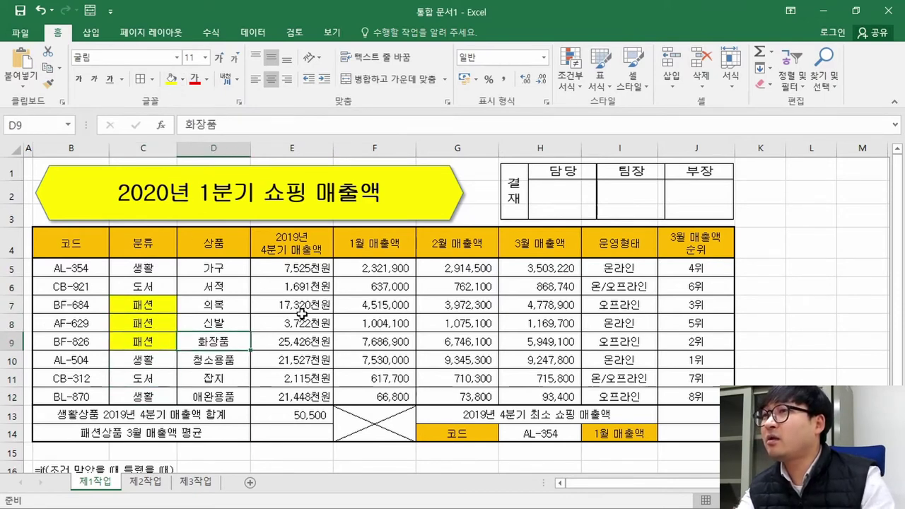
- Fill the 패션 products' 3월 매출액 cells H7:H9 with yellow to match the 패션상품 3월 매출액 평균 task
{"action": "left_click", "coordinate": [168, 439]}
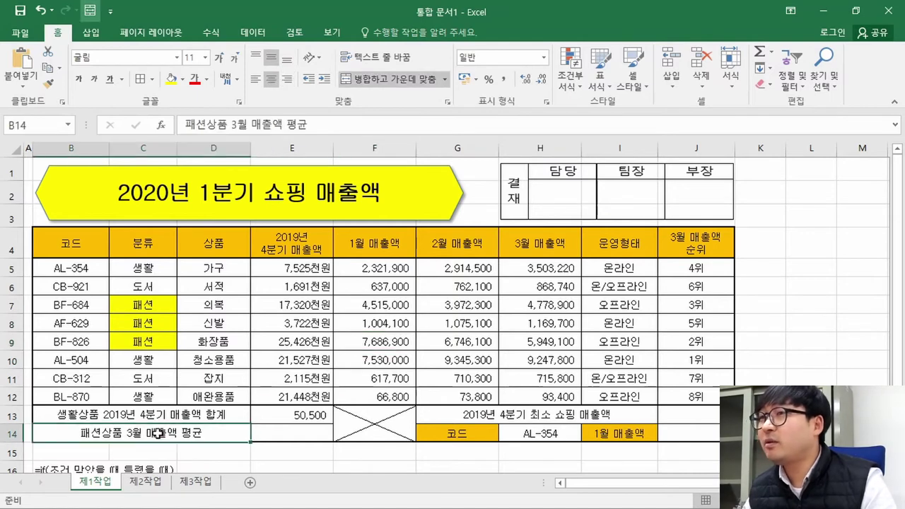
{"action": "left_click_drag", "start_coordinate": [536, 304], "coordinate": [543, 343]}
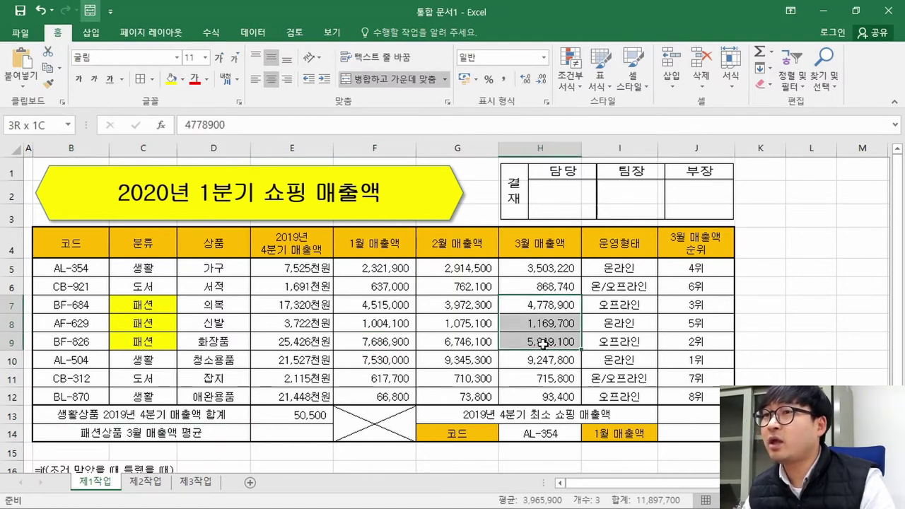
{"action": "left_click", "coordinate": [169, 81]}
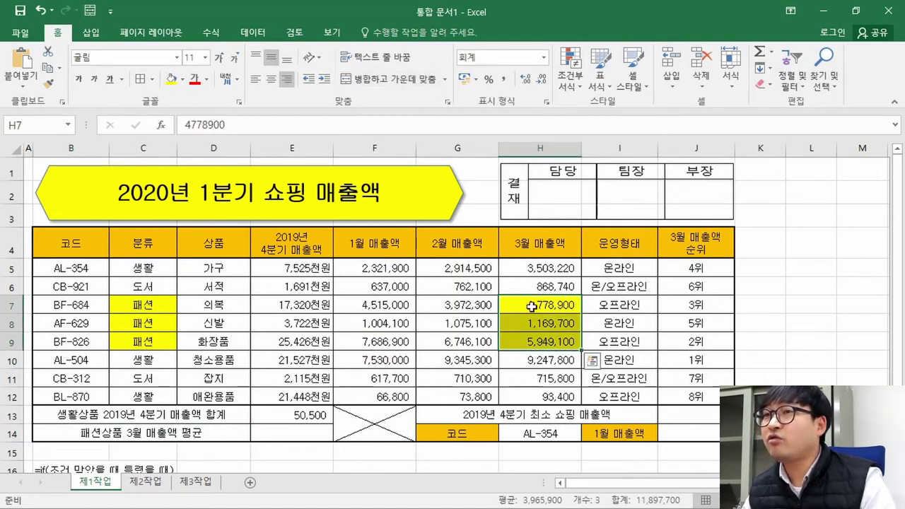
- Examine the three highlighted 3월 매출액 values in H7:H9, individually and as a range
{"action": "left_click", "coordinate": [529, 306]}
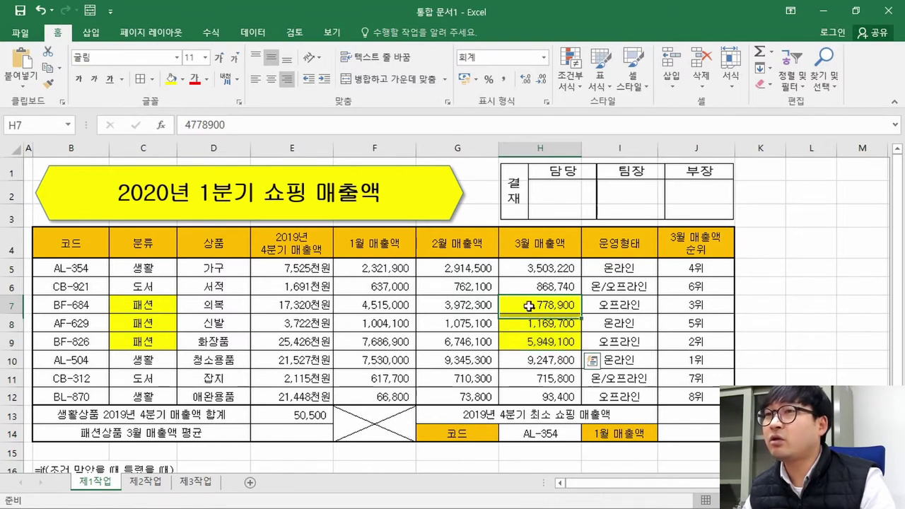
{"action": "left_click", "coordinate": [538, 323]}
{"action": "left_click", "coordinate": [543, 338]}
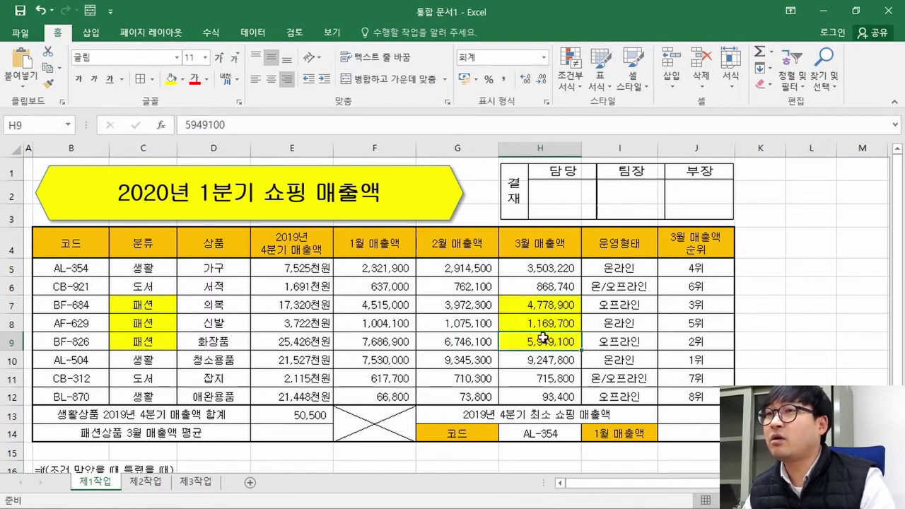
{"action": "left_click", "coordinate": [537, 304]}
{"action": "left_click", "coordinate": [545, 329]}
{"action": "left_click", "coordinate": [549, 340]}
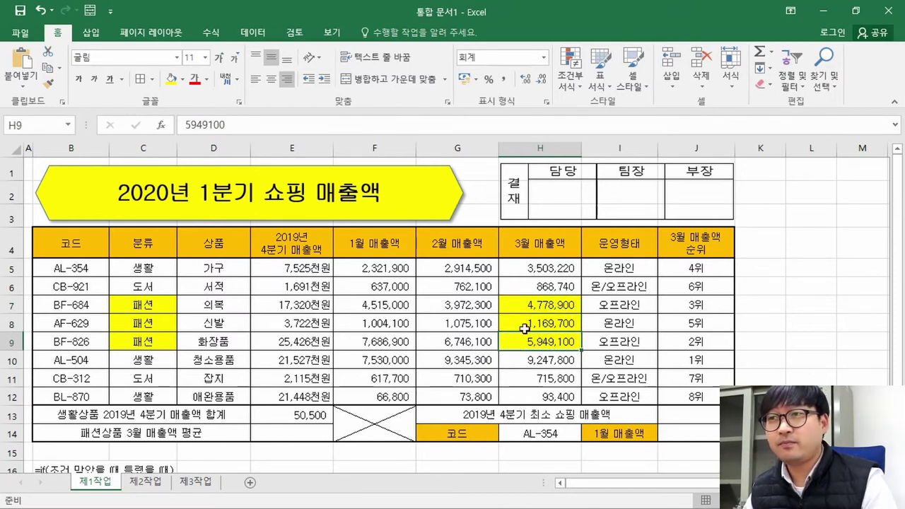
{"action": "left_click_drag", "start_coordinate": [523, 307], "coordinate": [528, 340]}
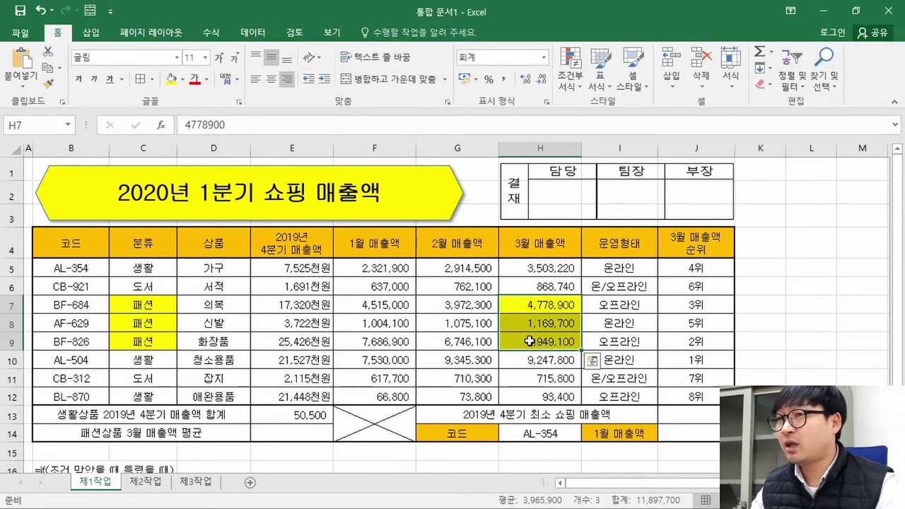
{"action": "left_click", "coordinate": [520, 300]}
{"action": "left_click", "coordinate": [525, 323]}
{"action": "left_click", "coordinate": [530, 343]}
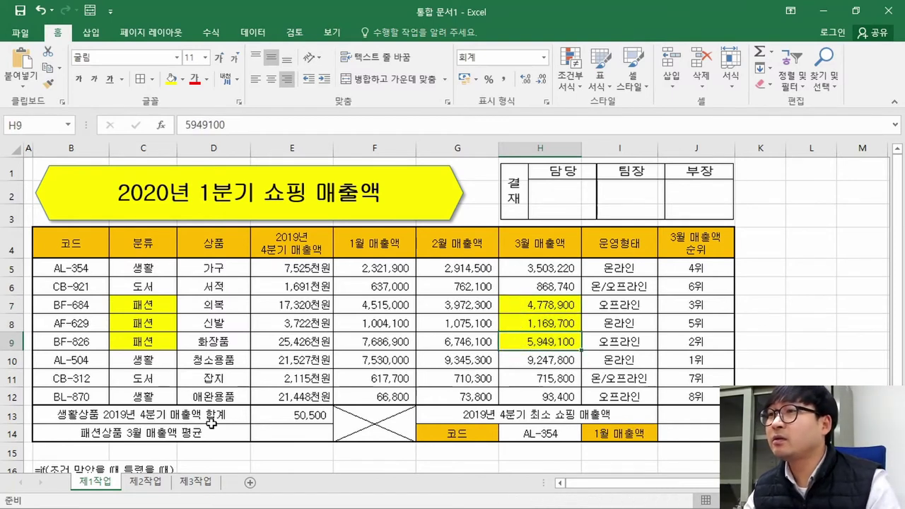
- Switch to the GE12-12A.pdf exam sheet and review task (4)'s 매출액 평균 wording and its SUMIF and COUNTIF functions
{"action": "key", "text": "alt+Tab"}
{"action": "left_click_drag", "start_coordinate": [202, 348], "coordinate": [273, 347]}
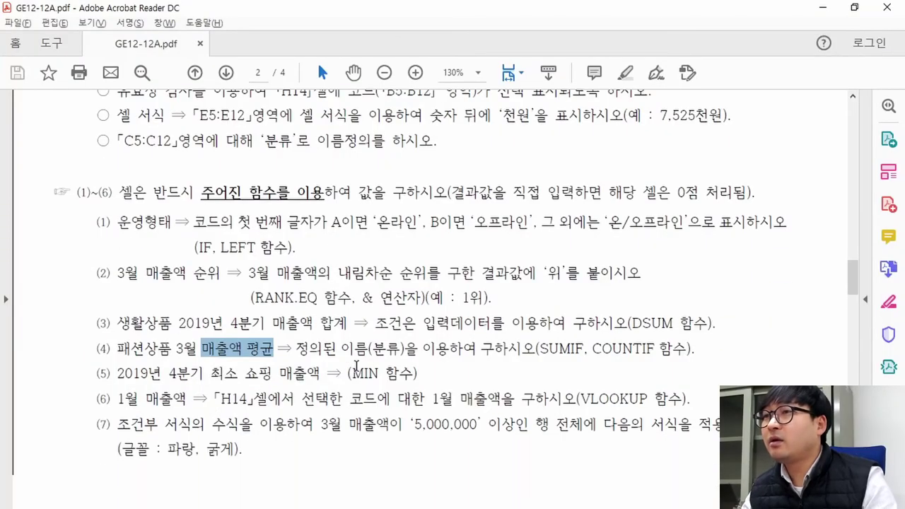
{"action": "left_click_drag", "start_coordinate": [552, 348], "coordinate": [657, 359]}
{"action": "left_click_drag", "start_coordinate": [565, 345], "coordinate": [639, 353]}
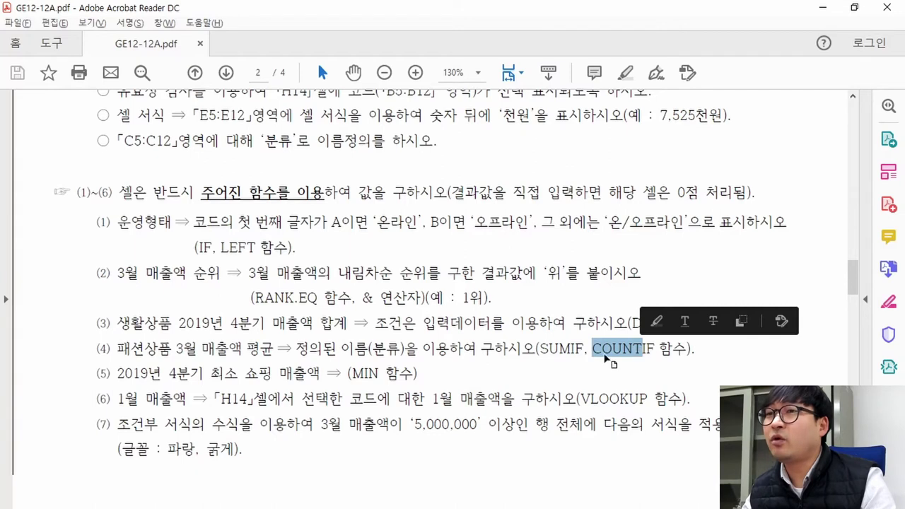
{"action": "left_click", "coordinate": [584, 349]}
{"action": "left_click_drag", "start_coordinate": [597, 348], "coordinate": [648, 349]}
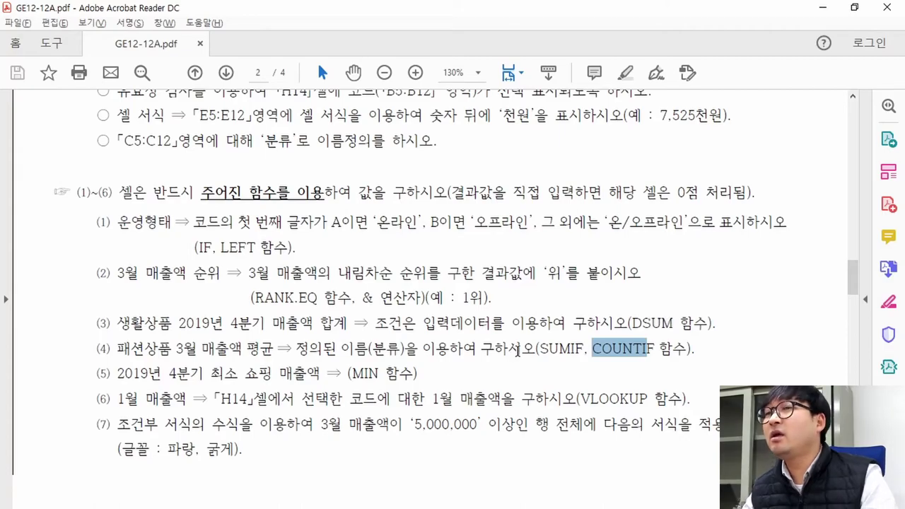
- Return to the Excel sheet, start a SUMIF formula in E14 and open its function arguments
{"action": "key", "text": "alt+Tab"}
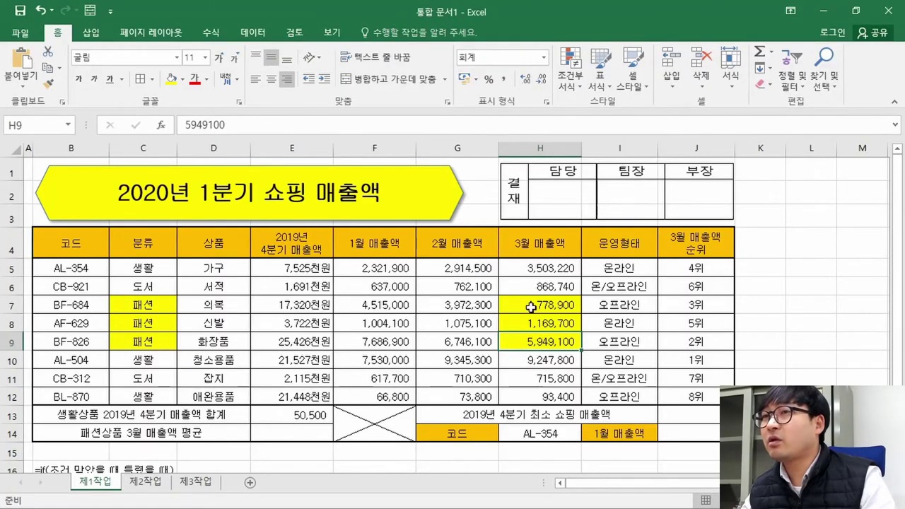
{"action": "left_click_drag", "start_coordinate": [531, 307], "coordinate": [538, 340]}
{"action": "left_click", "coordinate": [293, 431]}
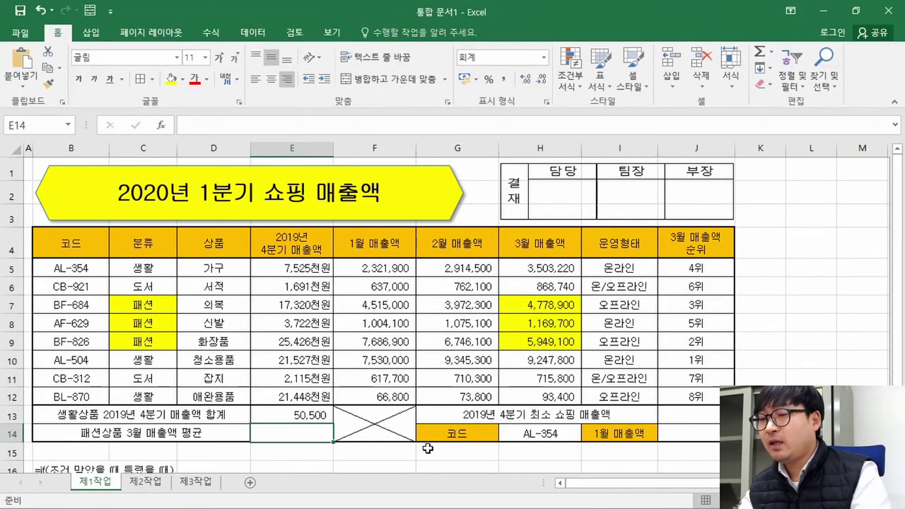
{"action": "type", "text": "=ㄴ"}
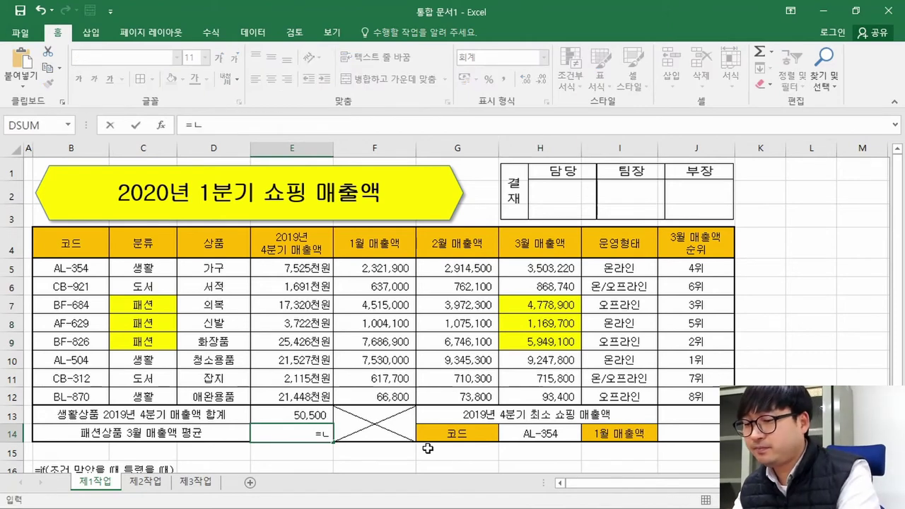
{"action": "key", "text": "BackSpace"}
{"action": "key", "text": "Hangul"}
{"action": "type", "text": "sumi"}
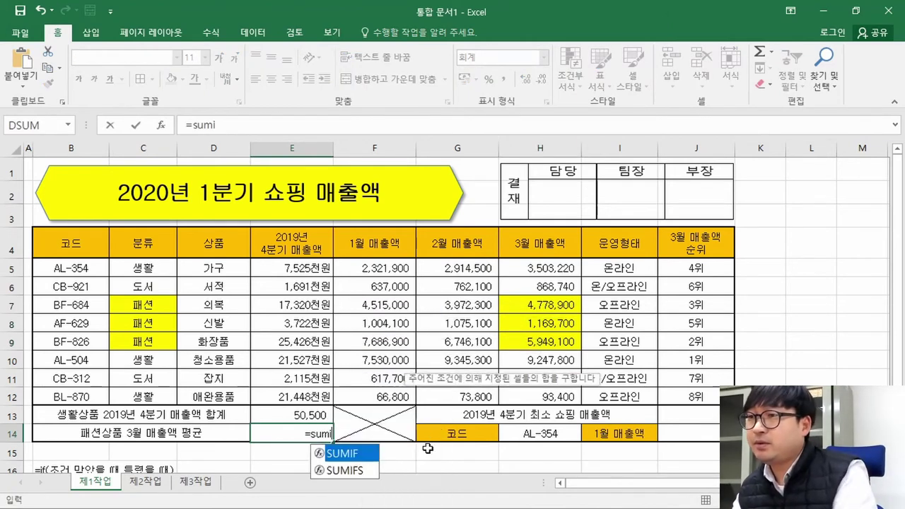
{"action": "double_click", "coordinate": [350, 454]}
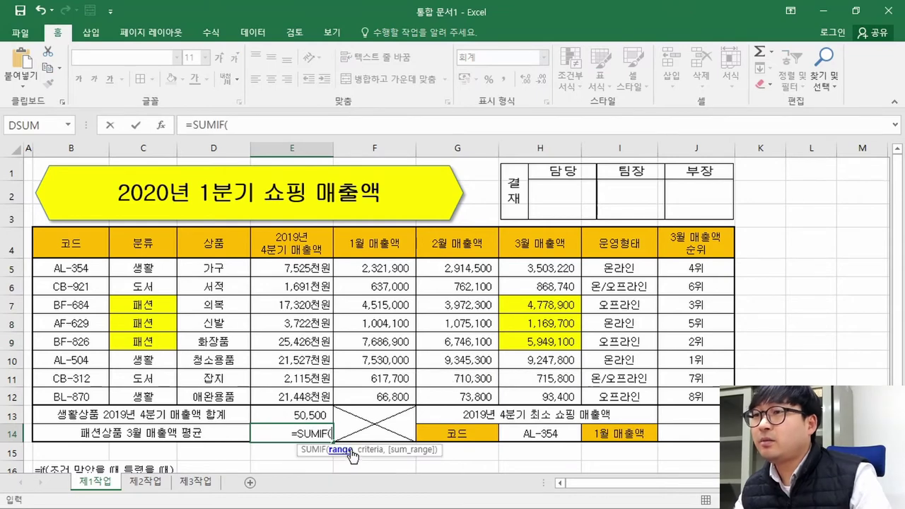
{"action": "scroll", "coordinate": [394, 390], "scroll_direction": "down", "scroll_amount": 2}
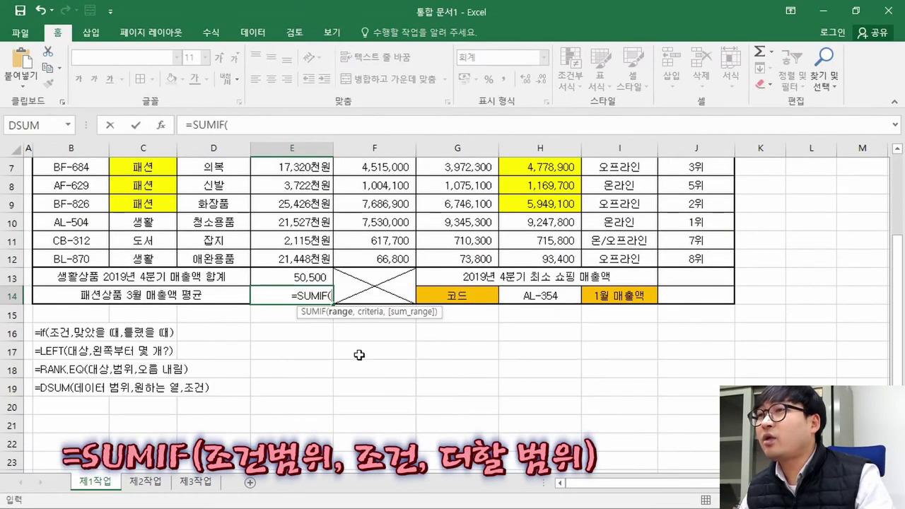
{"action": "scroll", "coordinate": [364, 321], "scroll_direction": "up", "scroll_amount": 2}
{"action": "left_click", "coordinate": [161, 125]}
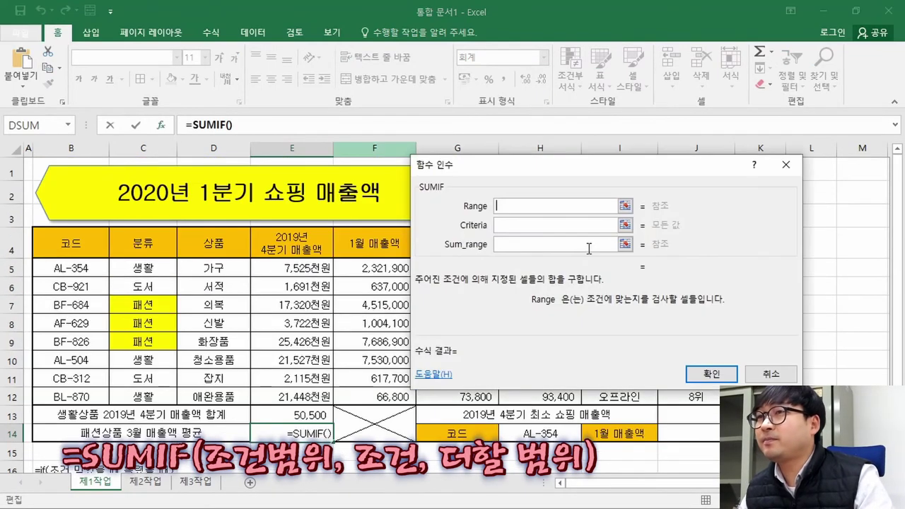
- Set the SUMIF Range to C5:C12 (분류) and its Criteria to the 패션 cell C7
{"action": "left_click_drag", "start_coordinate": [609, 113], "coordinate": [506, 112]}
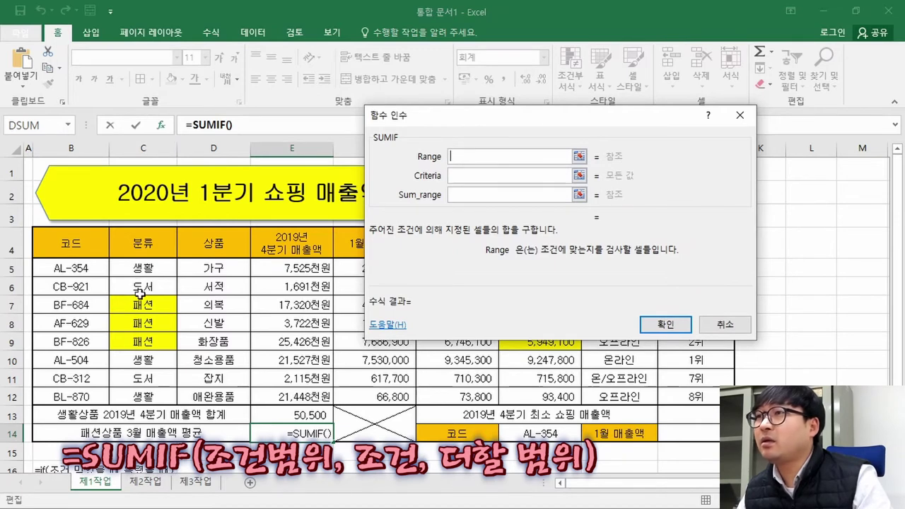
{"action": "left_click_drag", "start_coordinate": [573, 123], "coordinate": [290, 64]}
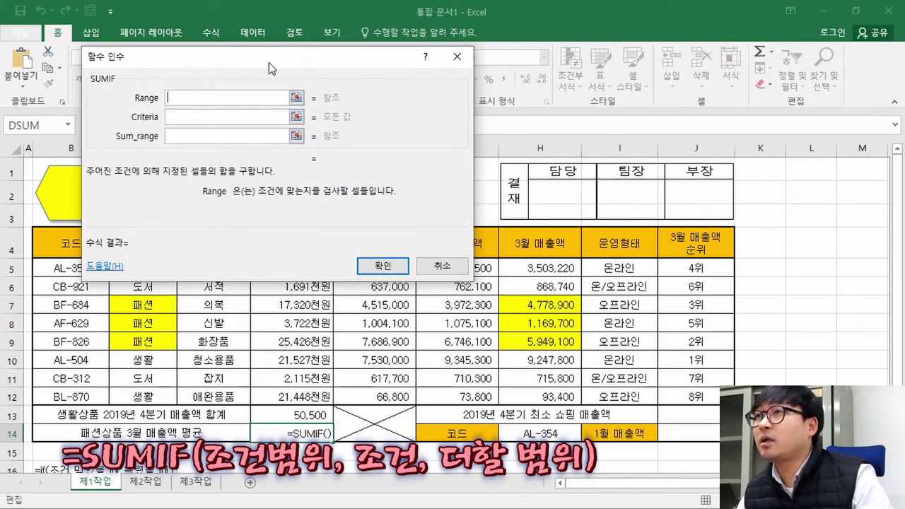
{"action": "left_click_drag", "start_coordinate": [269, 62], "coordinate": [499, 81]}
{"action": "left_click_drag", "start_coordinate": [143, 268], "coordinate": [144, 397]}
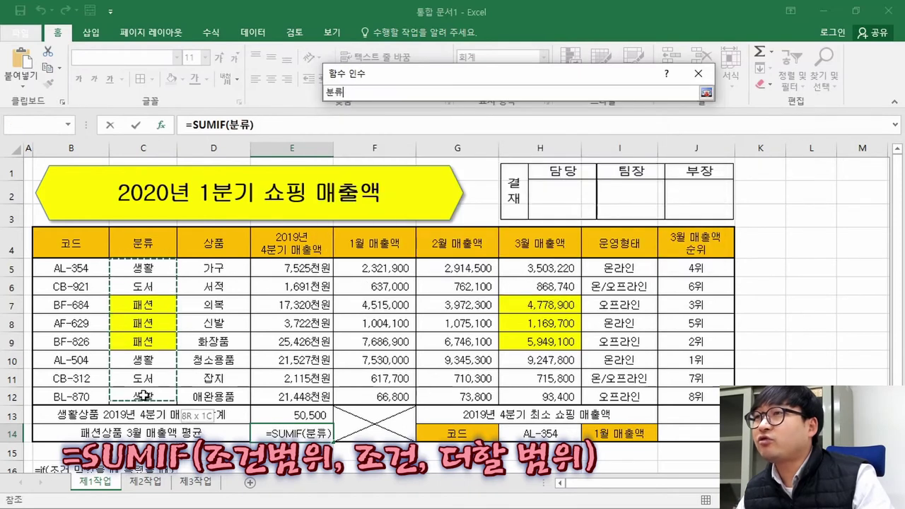
{"action": "left_click", "coordinate": [429, 138]}
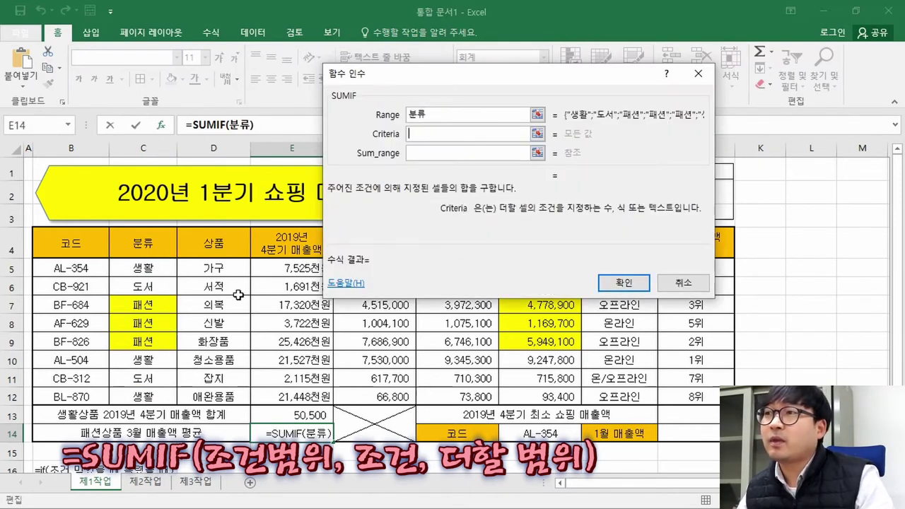
{"action": "left_click", "coordinate": [146, 304]}
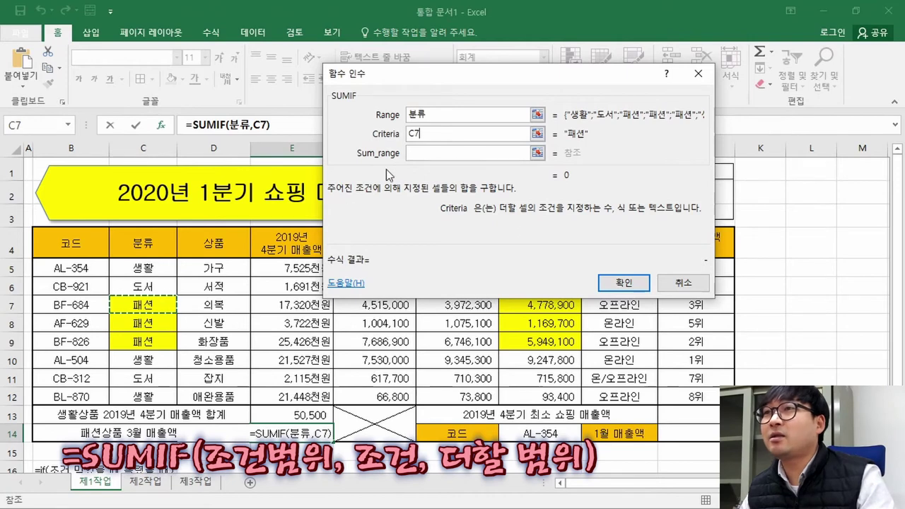
- Try the literal text "패션" as the SUMIF Criteria, and change it back to cell reference C7
{"action": "double_click", "coordinate": [426, 132]}
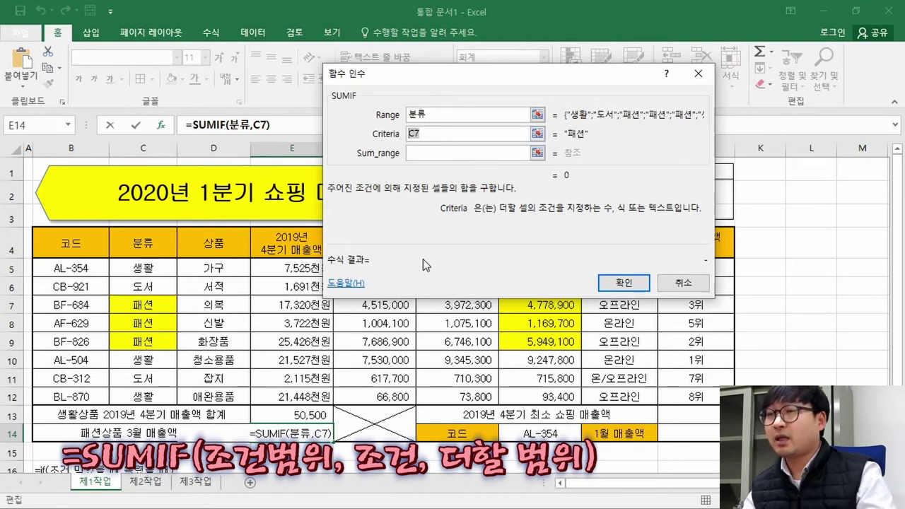
{"action": "type", "text": "ㅍ"}
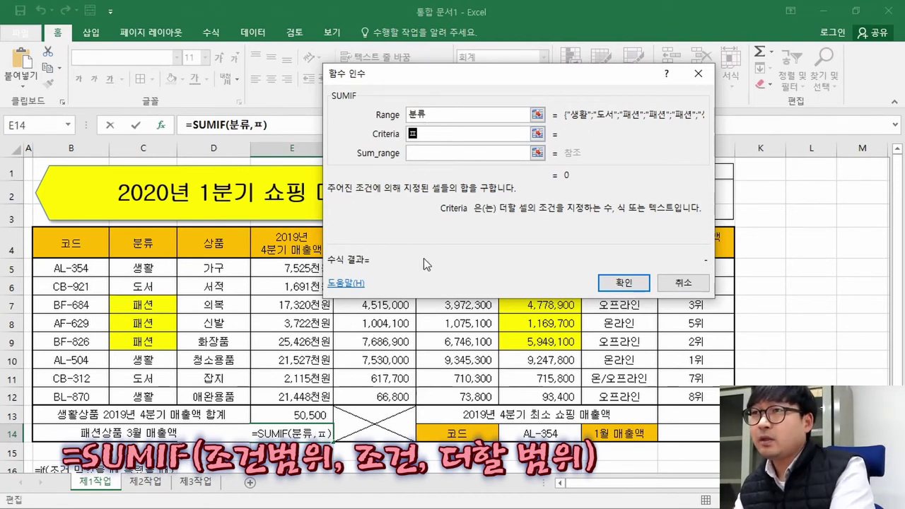
{"action": "key", "text": "BackSpace"}
{"action": "type", "text": "\"팻ㄴ"}
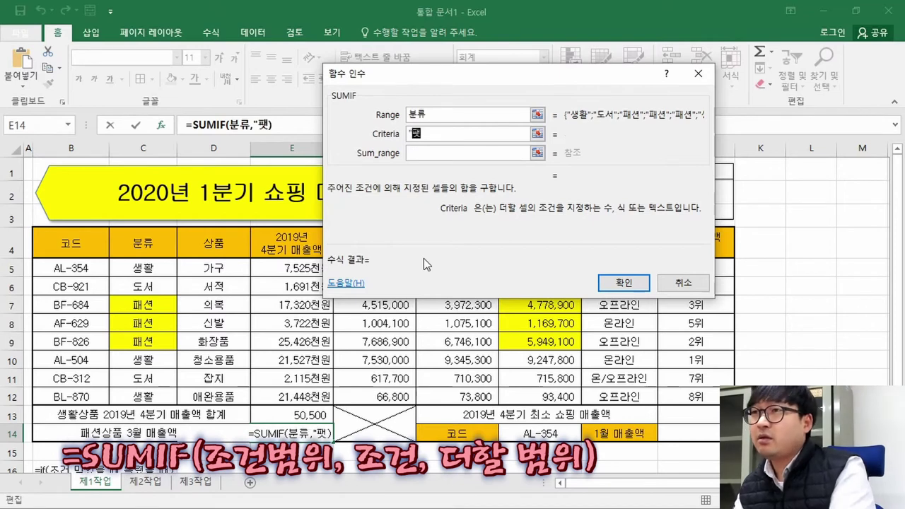
{"action": "key", "text": "BackSpace"}
{"action": "key", "text": "BackSpace"}
{"action": "type", "text": "패션\""}
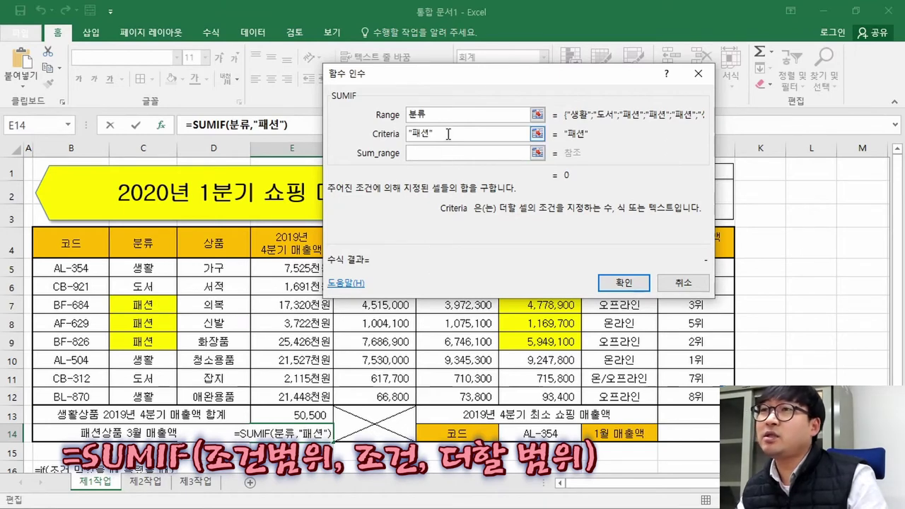
{"action": "left_click_drag", "start_coordinate": [527, 134], "coordinate": [353, 146]}
{"action": "key", "text": "BackSpace"}
{"action": "left_click", "coordinate": [163, 304]}
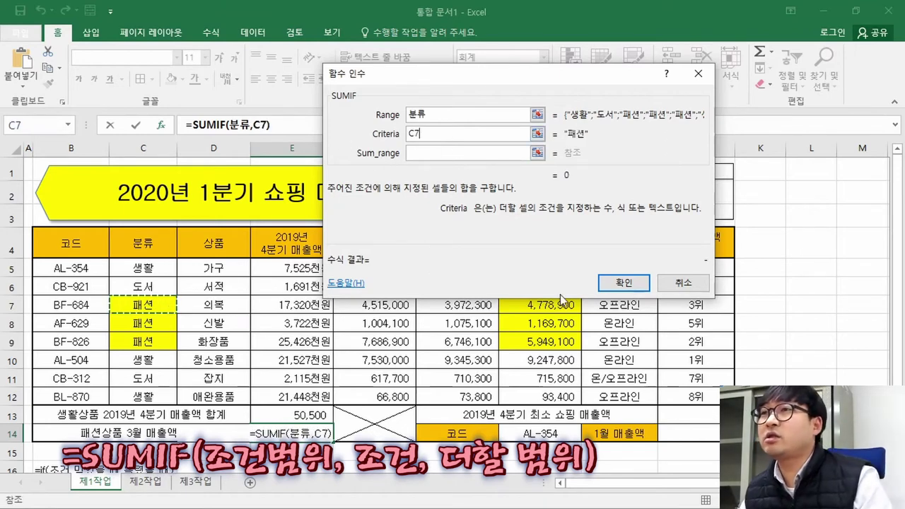
- Set the SUMIF Sum_range to the 3월 매출액 cells H5:H12 and recheck the Criteria argument
{"action": "left_click", "coordinate": [432, 153]}
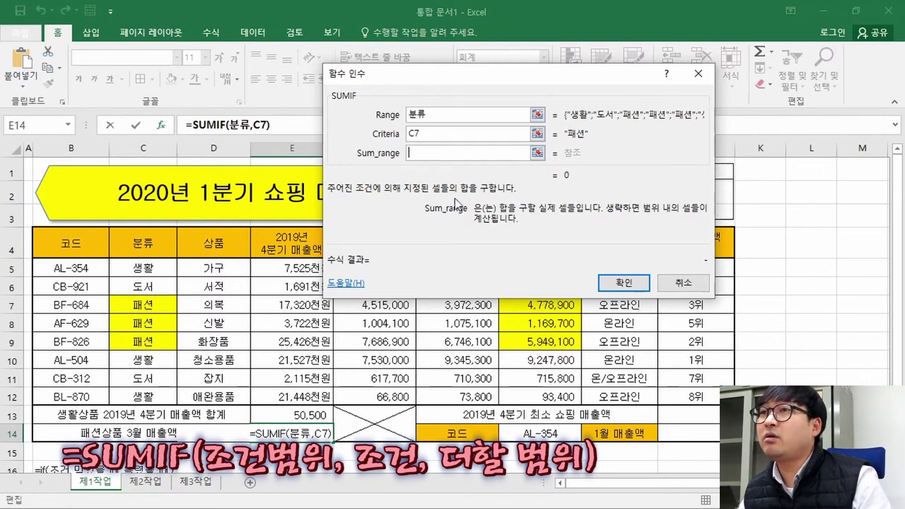
{"action": "left_click_drag", "start_coordinate": [596, 68], "coordinate": [323, 69]}
{"action": "left_click_drag", "start_coordinate": [536, 267], "coordinate": [549, 396]}
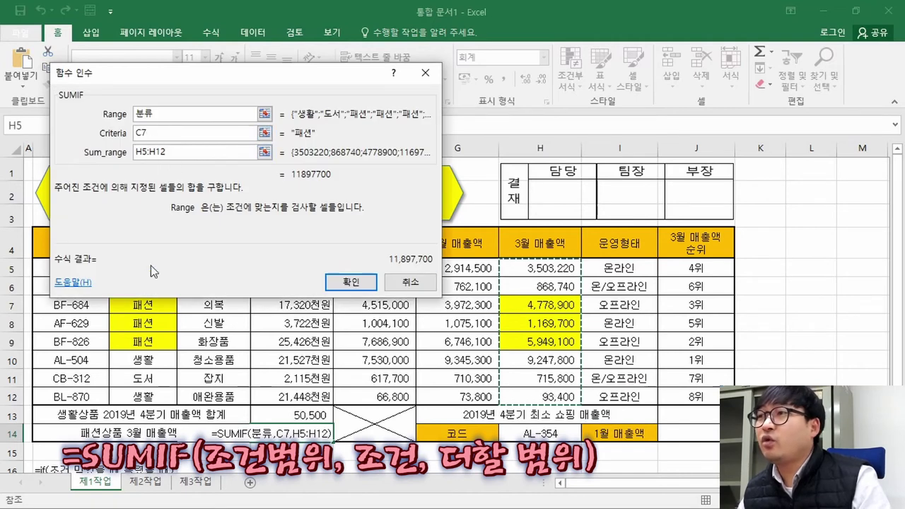
{"action": "left_click", "coordinate": [143, 134]}
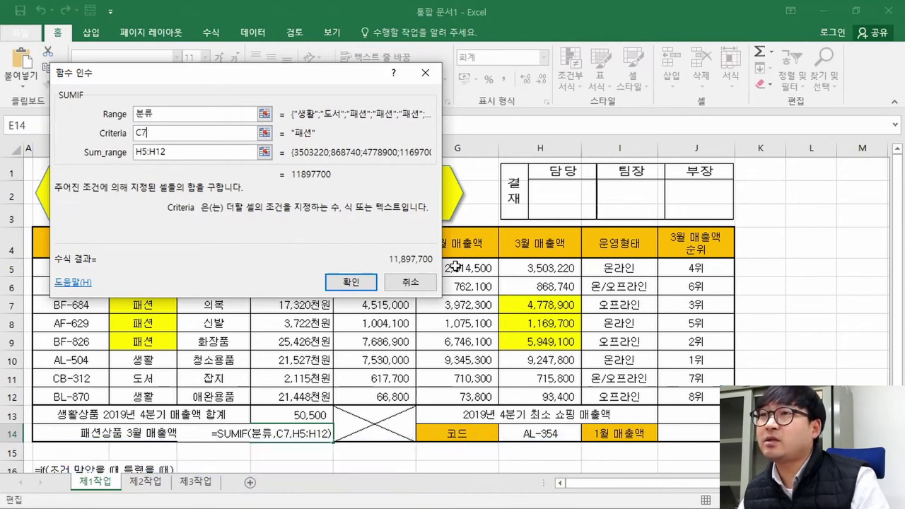
- Accept the SUMIF arguments for E14 and append a division operator to the formula
{"action": "left_click", "coordinate": [348, 281]}
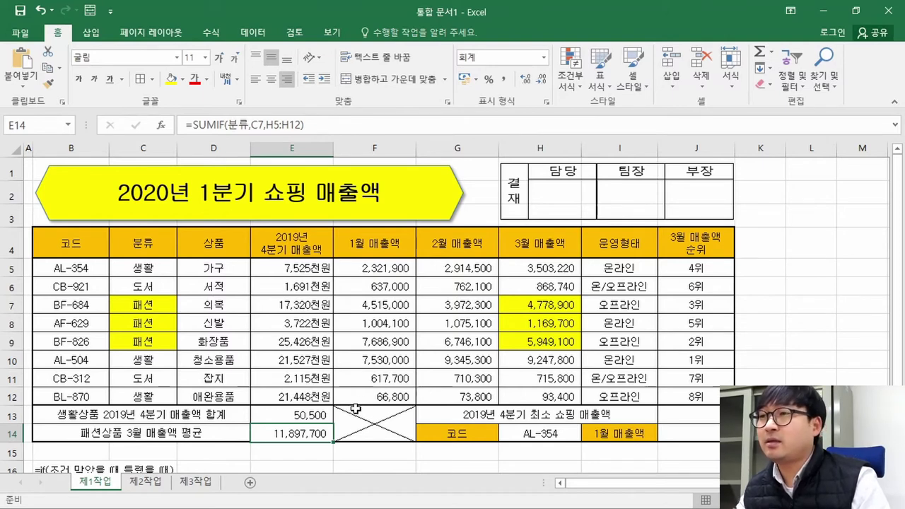
{"action": "left_click", "coordinate": [331, 125]}
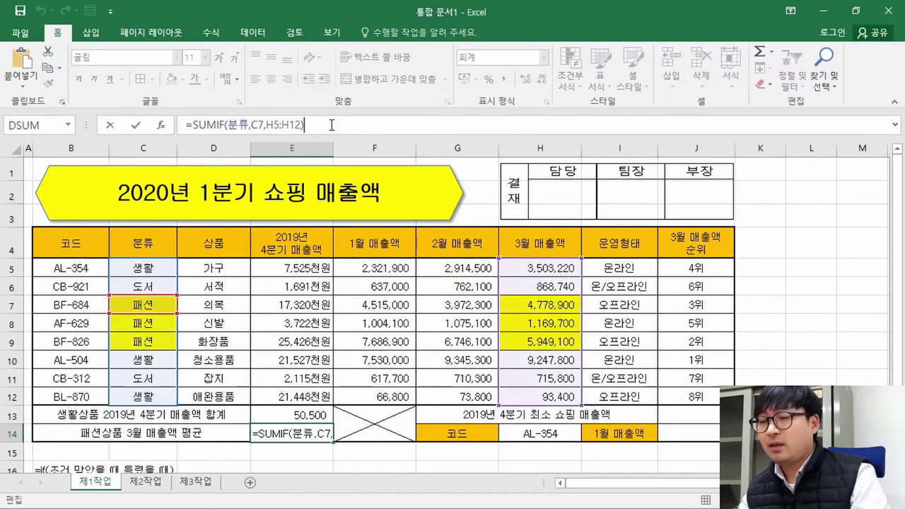
{"action": "type", "text": "/"}
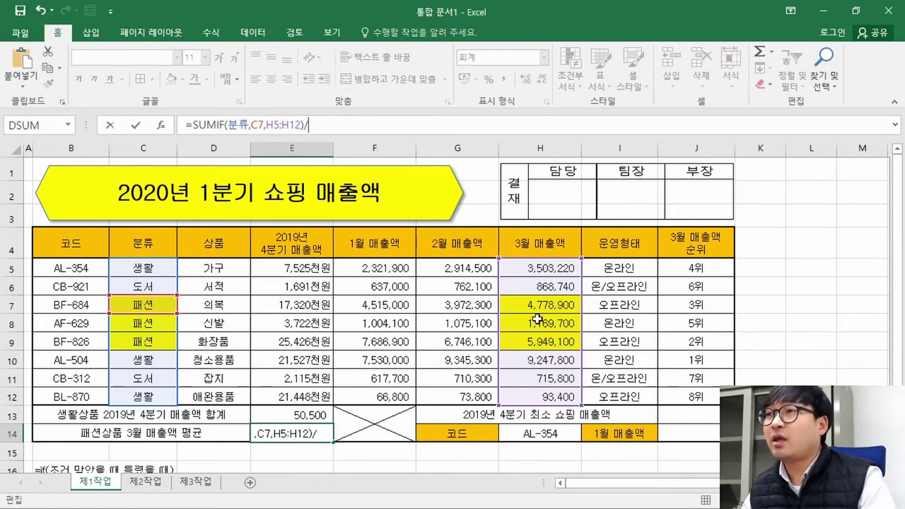
- Check the required functions in the exam PDF and insert COUNTIF after the division operator in E14
{"action": "key", "text": "alt+Tab"}
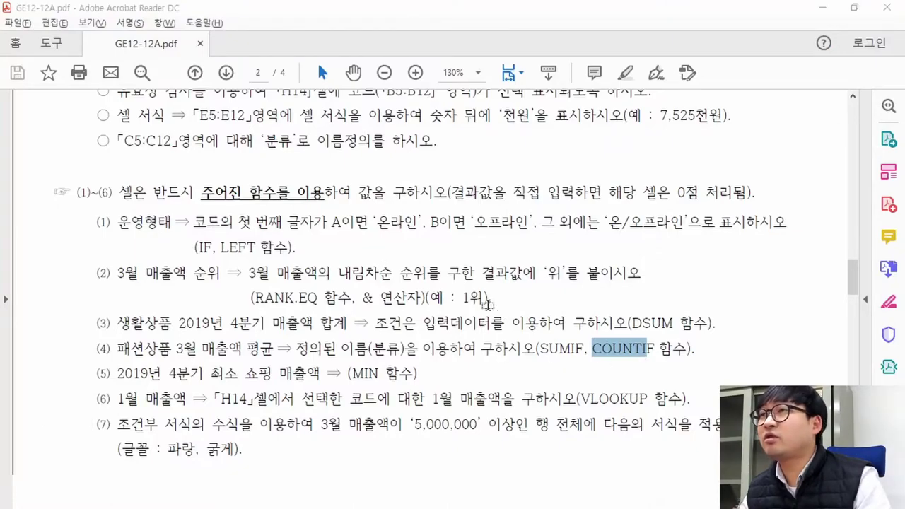
{"action": "key", "text": "alt+Tab"}
{"action": "type", "text": "ㅊㅐ"}
{"action": "key", "text": "BackSpace"}
{"action": "key", "text": "BackSpace"}
{"action": "type", "text": "coun"}
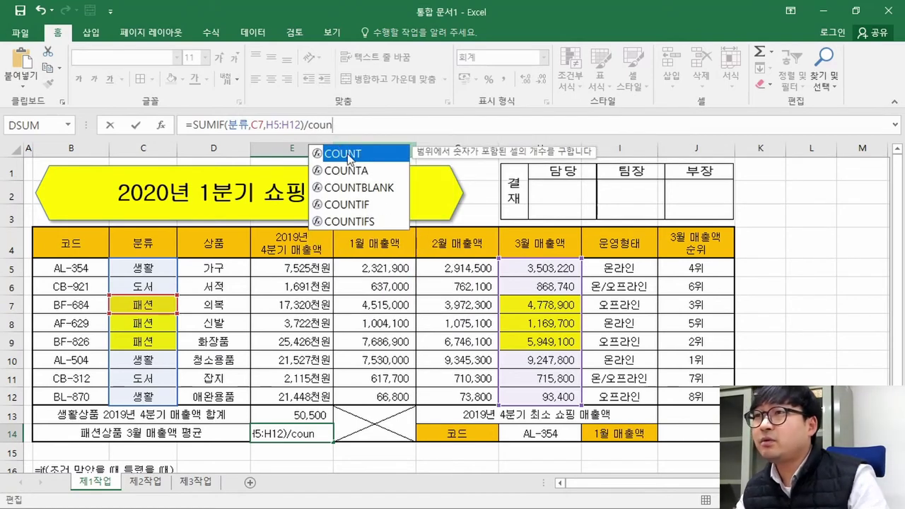
{"action": "double_click", "coordinate": [366, 204]}
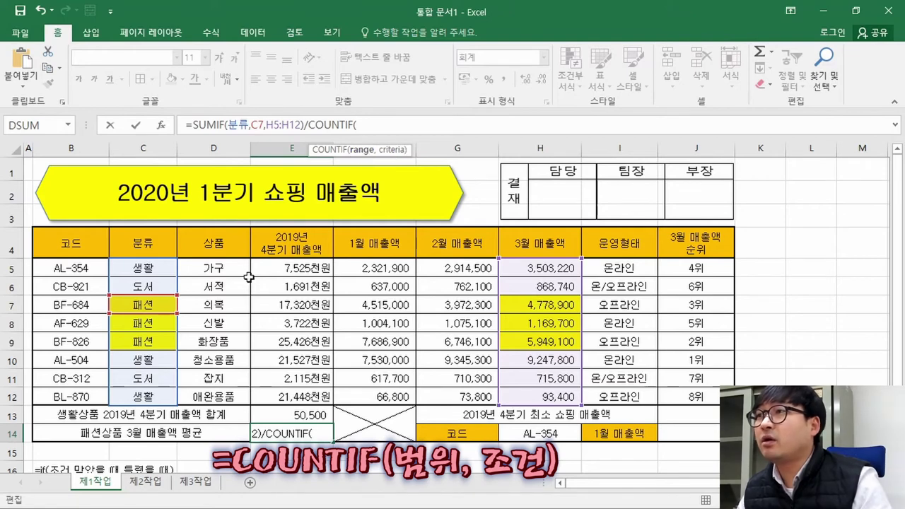
- Complete COUNTIF with range C5:C12 (분류) and criterion C7, then enter the E14 formula and reselect the cell
{"action": "left_click_drag", "start_coordinate": [146, 269], "coordinate": [146, 398]}
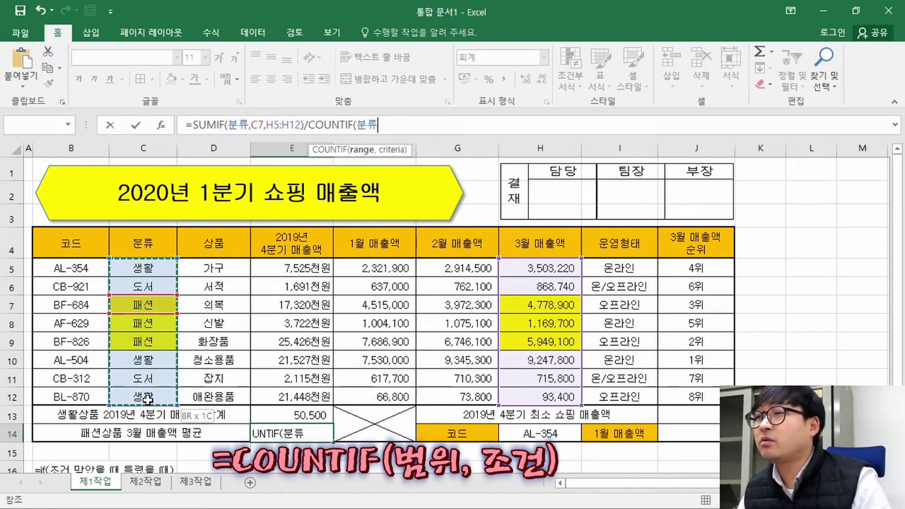
{"action": "type", "text": ","}
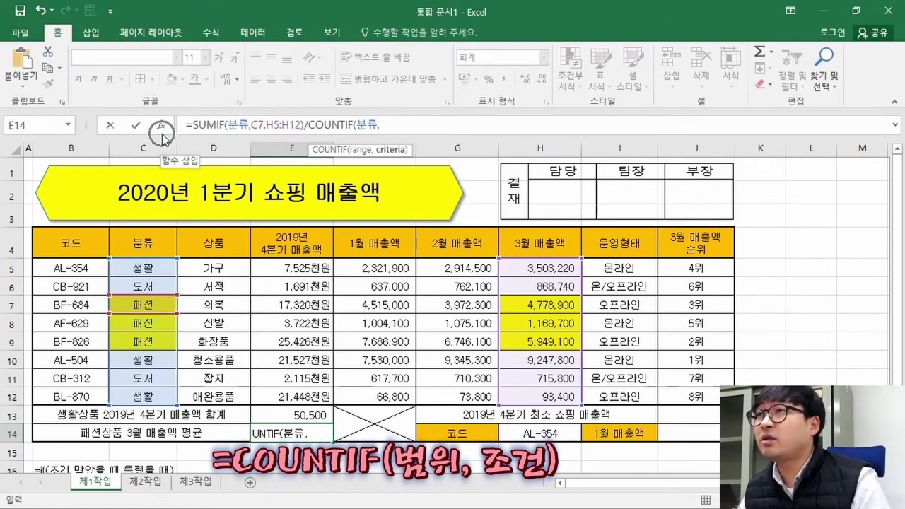
{"action": "left_click", "coordinate": [147, 304]}
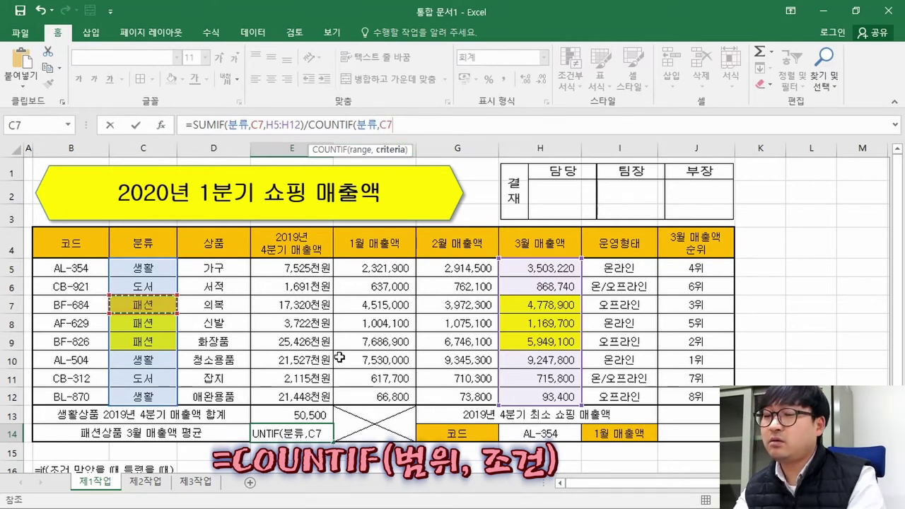
{"action": "type", "text": ")"}
{"action": "key", "text": "Return"}
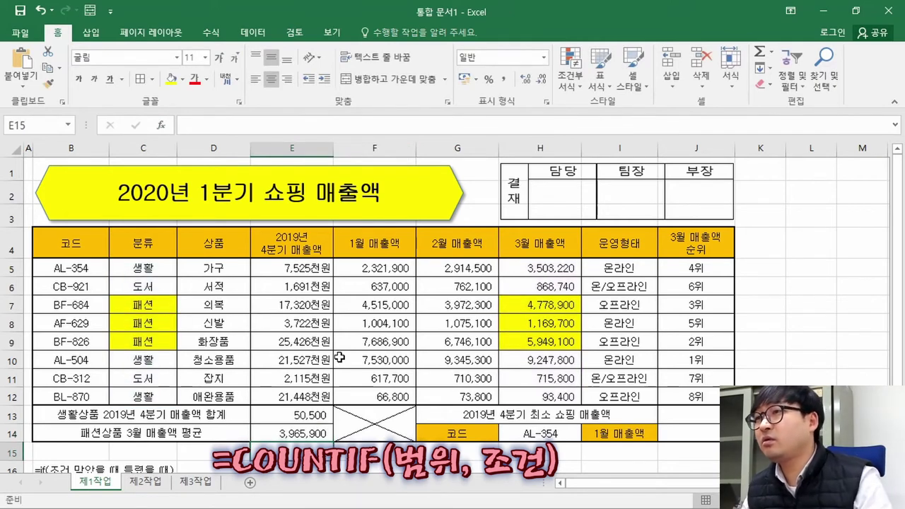
{"action": "left_click", "coordinate": [283, 425]}
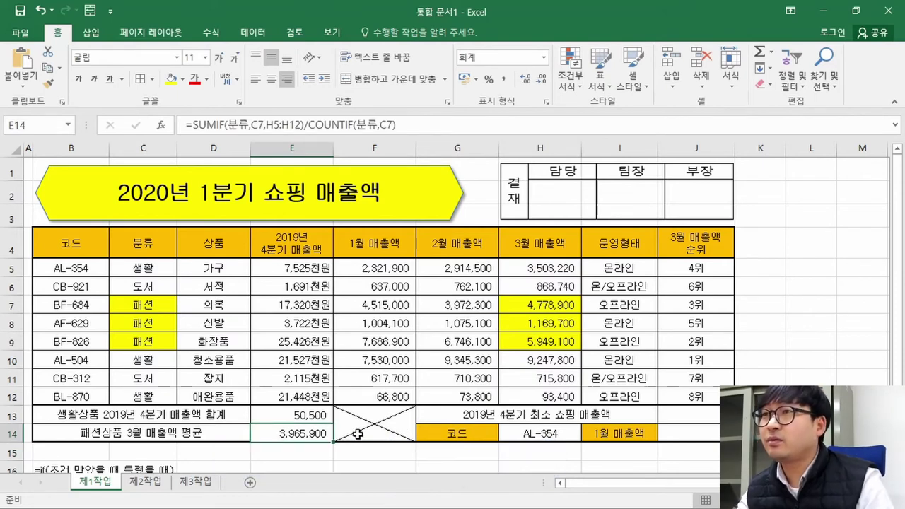
- Start a SUMIF syntax note with =SUMIF( in B20, below the DSUM note
{"action": "scroll", "coordinate": [350, 390], "scroll_direction": "down", "scroll_amount": 2}
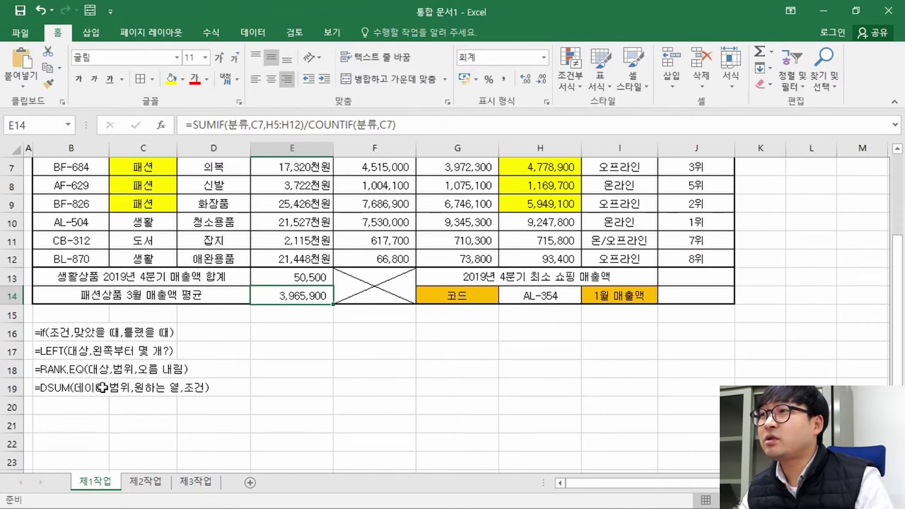
{"action": "scroll", "coordinate": [196, 369], "scroll_direction": "up", "scroll_amount": 2}
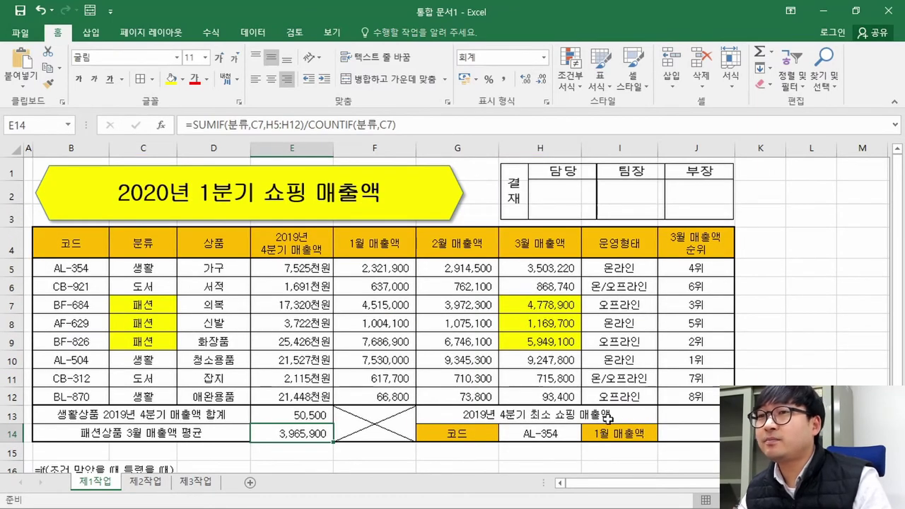
{"action": "scroll", "coordinate": [278, 414], "scroll_direction": "down", "scroll_amount": 2}
{"action": "left_click", "coordinate": [72, 413]}
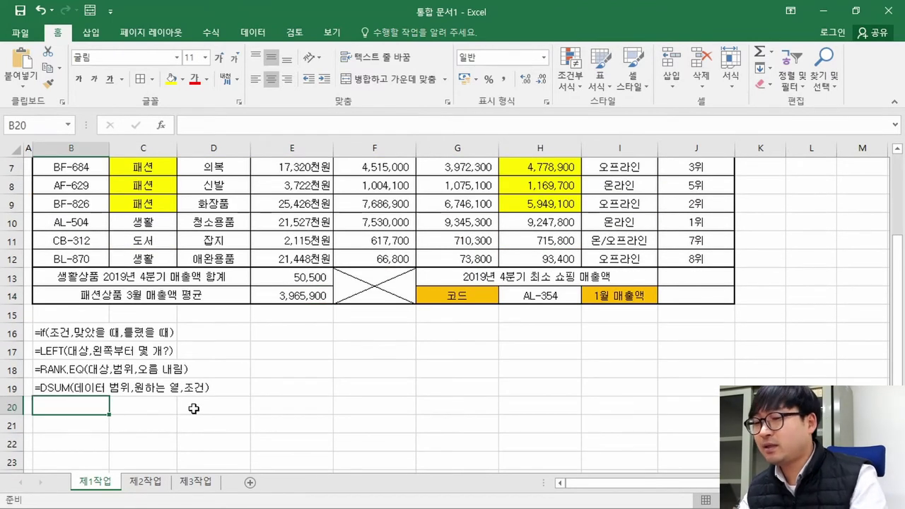
{"action": "type", "text": "="}
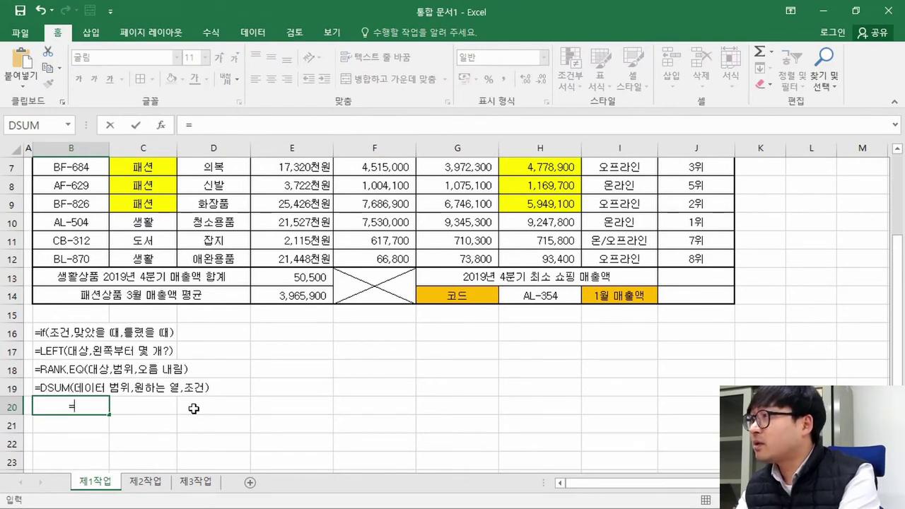
{"action": "type", "text": "sum"}
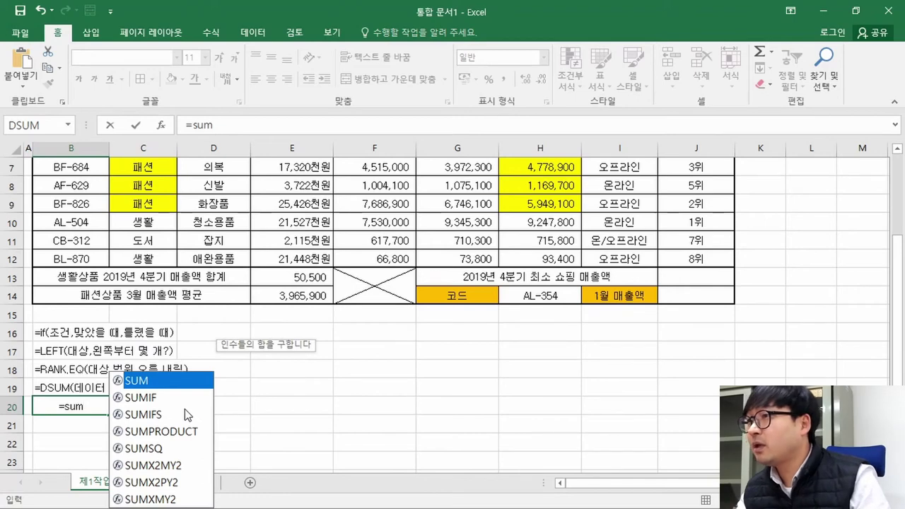
{"action": "key", "text": "Down"}
{"action": "key", "text": "Tab"}
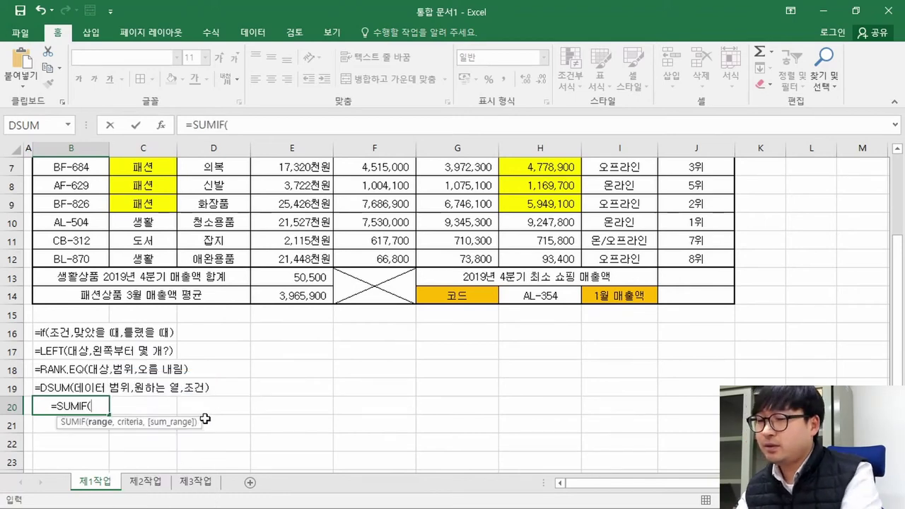
{"action": "type", "text": "wh"}
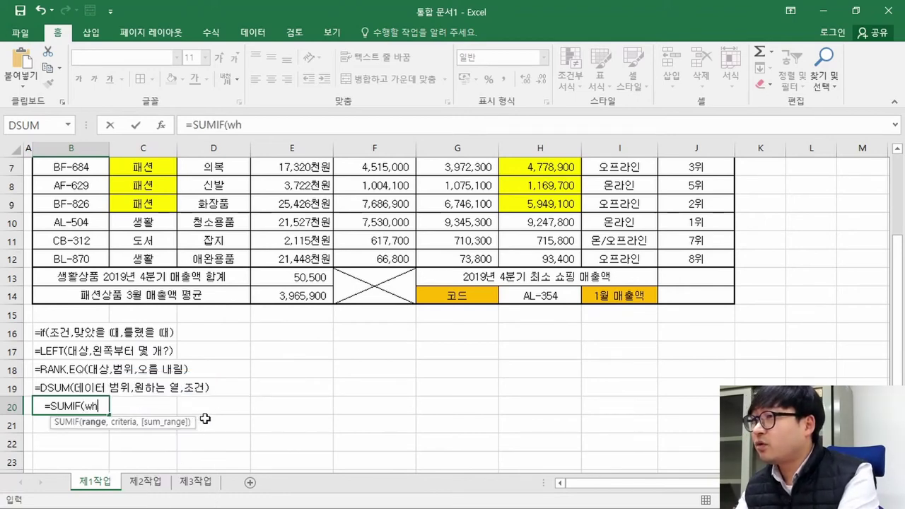
{"action": "key", "text": "BackSpace"}
{"action": "key", "text": "BackSpace"}
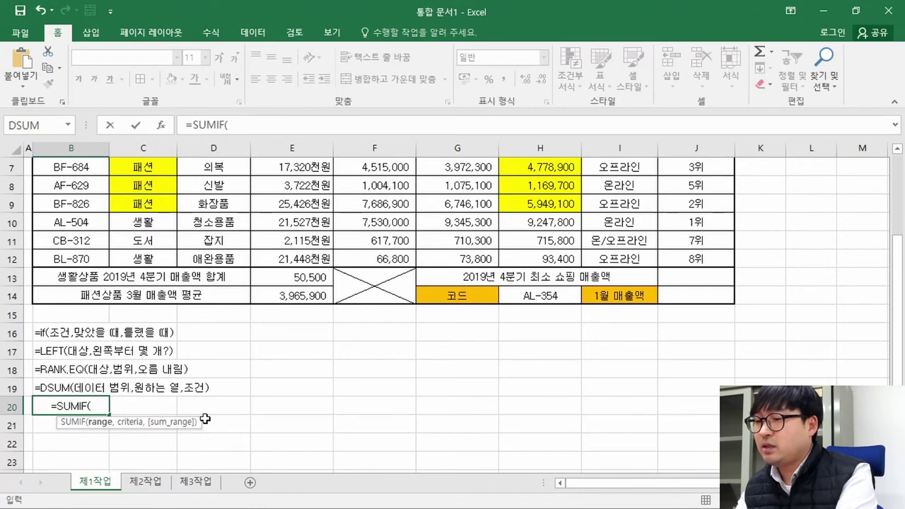
- Complete the SUMIF note in B20 with the arguments 조건범위,조건,더할 범위 and enter it
{"action": "type", "text": "조건범위"}
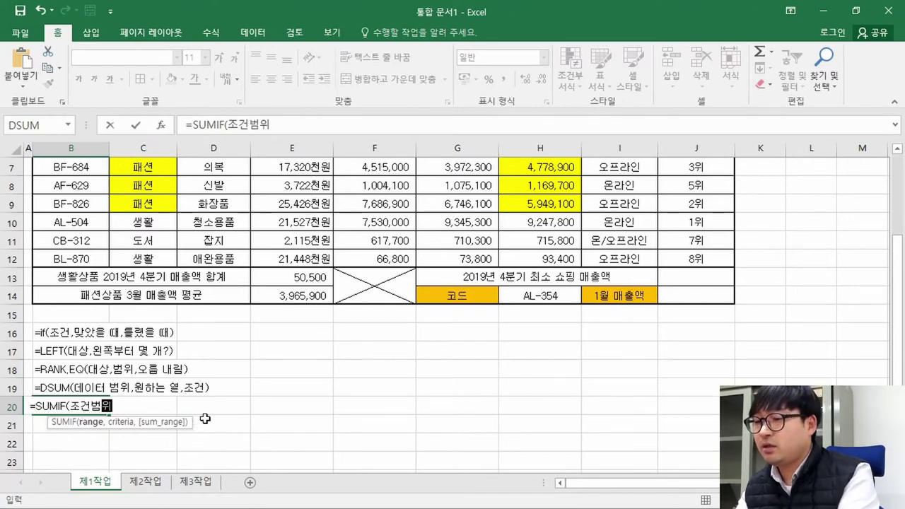
{"action": "type", "text": ","}
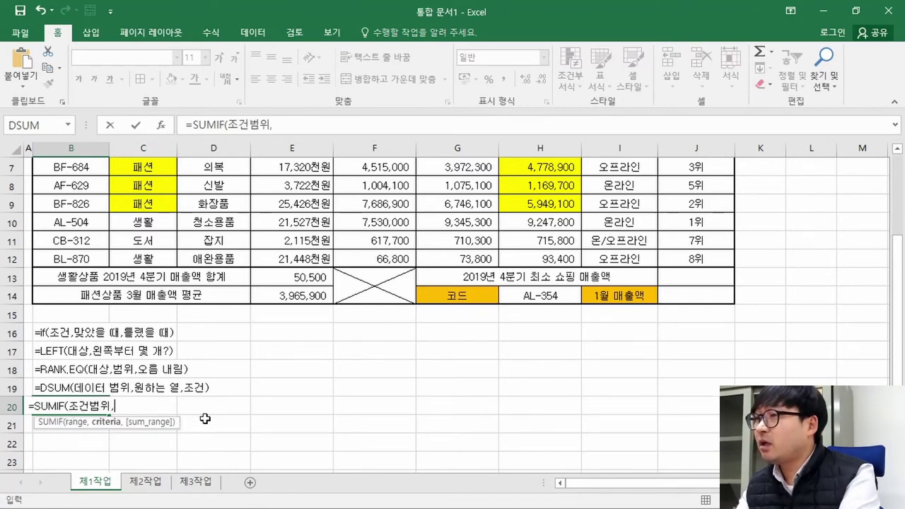
{"action": "type", "text": "조건,"}
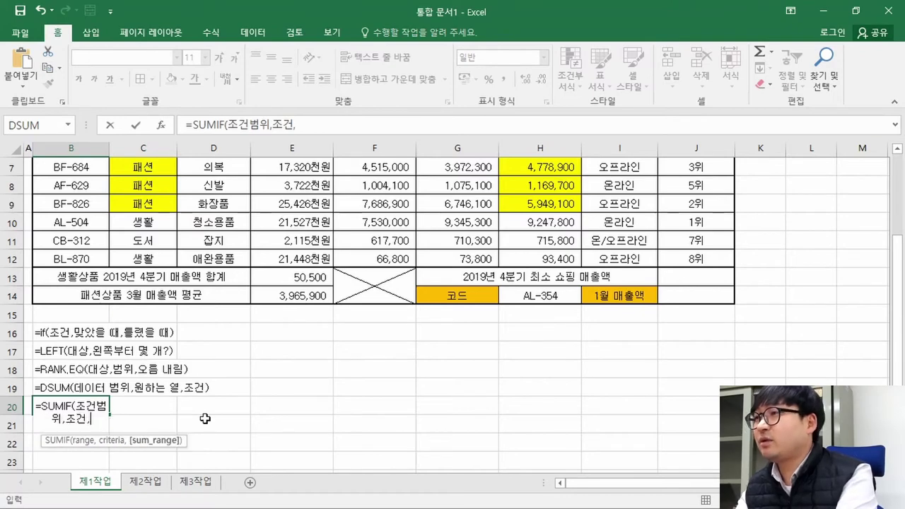
{"action": "type", "text": "더헐"}
{"action": "key", "text": "BackSpace"}
{"action": "type", "text": "할 범위"}
{"action": "key", "text": "Return"}
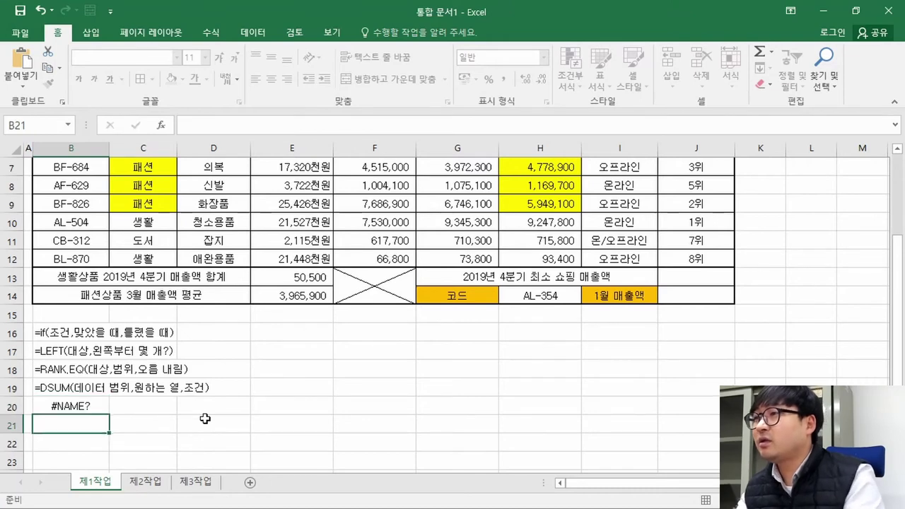
- Convert the SUMIF note in B20 to left-aligned plain text with a leading apostrophe, and select B21
{"action": "key", "text": "Up"}
{"action": "key", "text": "F2"}
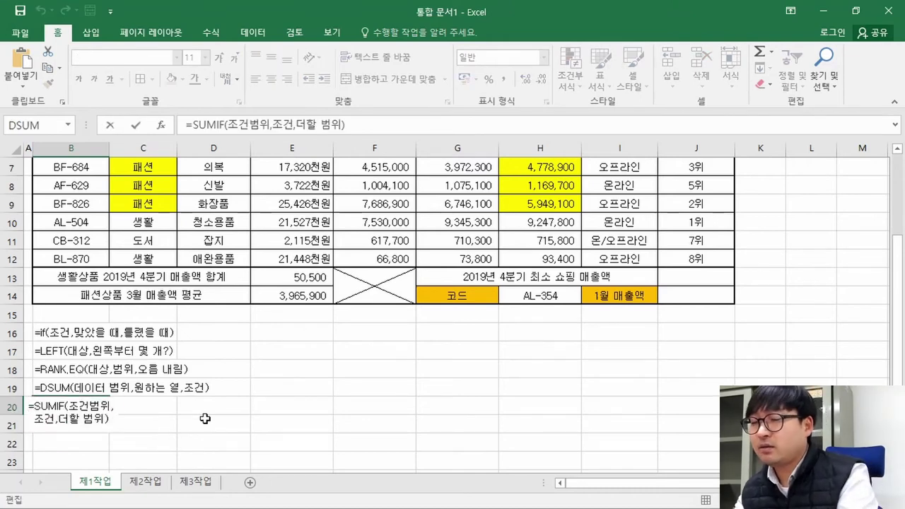
{"action": "key", "text": "Home"}
{"action": "type", "text": "'"}
{"action": "key", "text": "Return"}
{"action": "key", "text": "Up"}
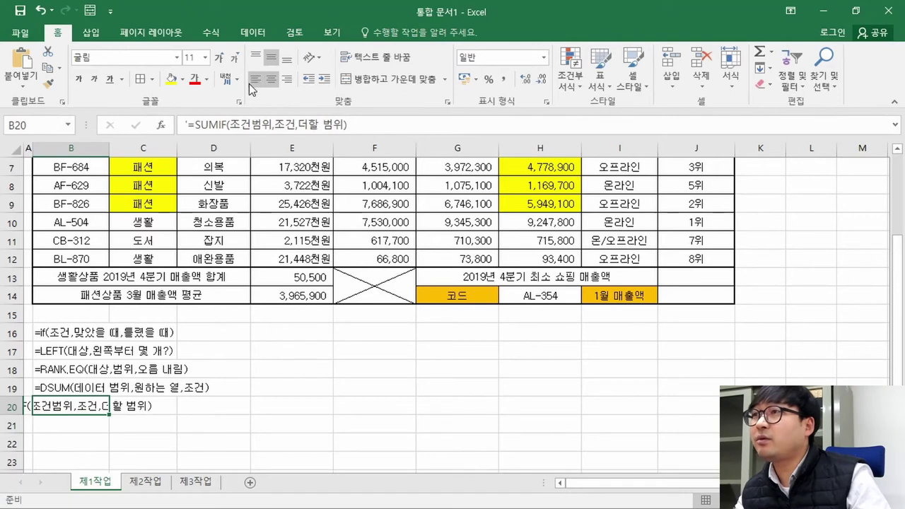
{"action": "left_click", "coordinate": [61, 423]}
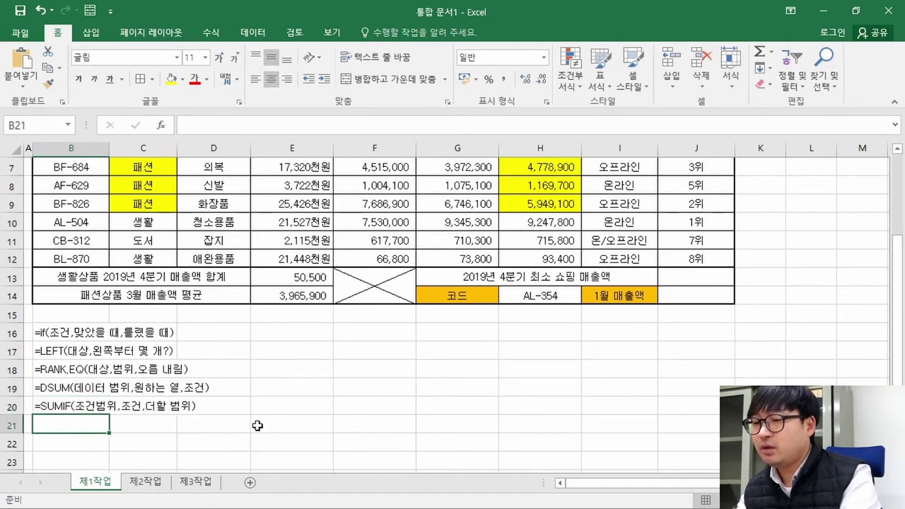
{"action": "type", "text": "'"}
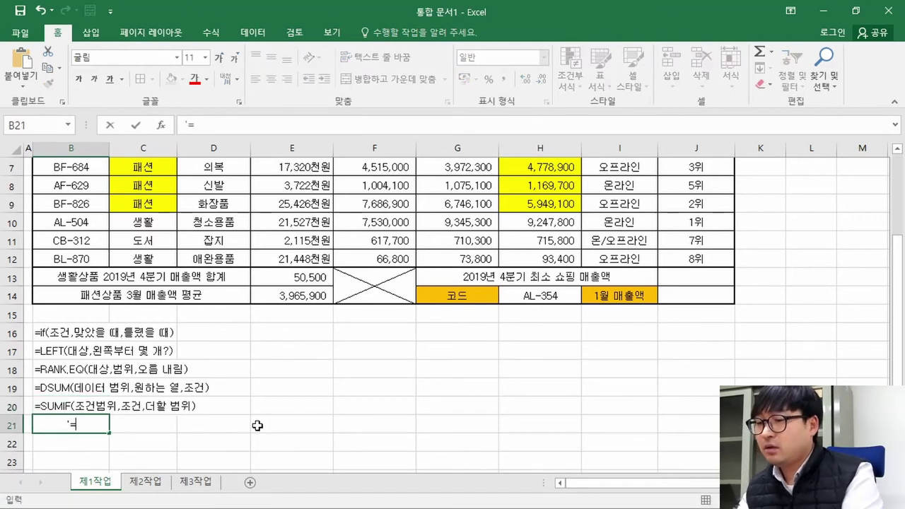
{"action": "type", "text": "=coun"}
{"action": "key", "text": "BackSpace"}
{"action": "key", "text": "BackSpace"}
{"action": "key", "text": "BackSpace"}
{"action": "key", "text": "BackSpace"}
{"action": "key", "text": "BackSpace"}
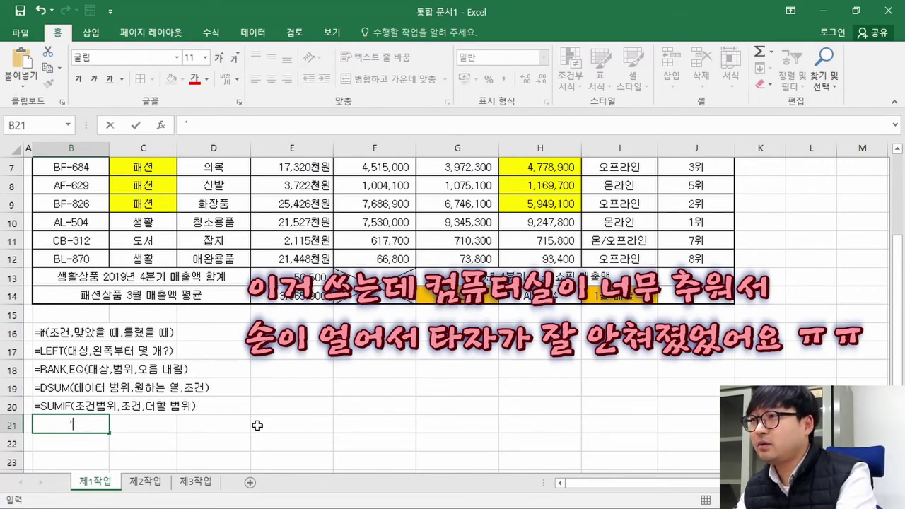
- Write the COUNTIF syntax note =COUNTIF(범위, 조건) in B21
{"action": "type", "text": "=coun"}
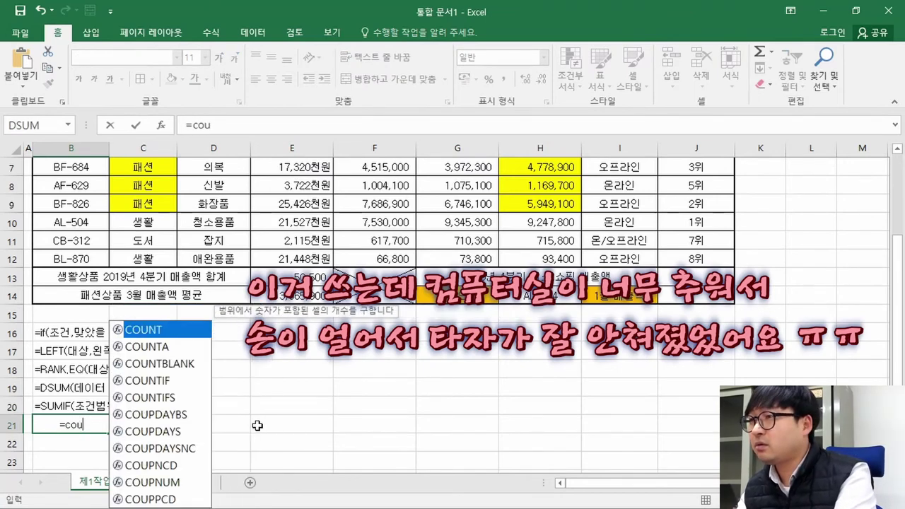
{"action": "double_click", "coordinate": [172, 482]}
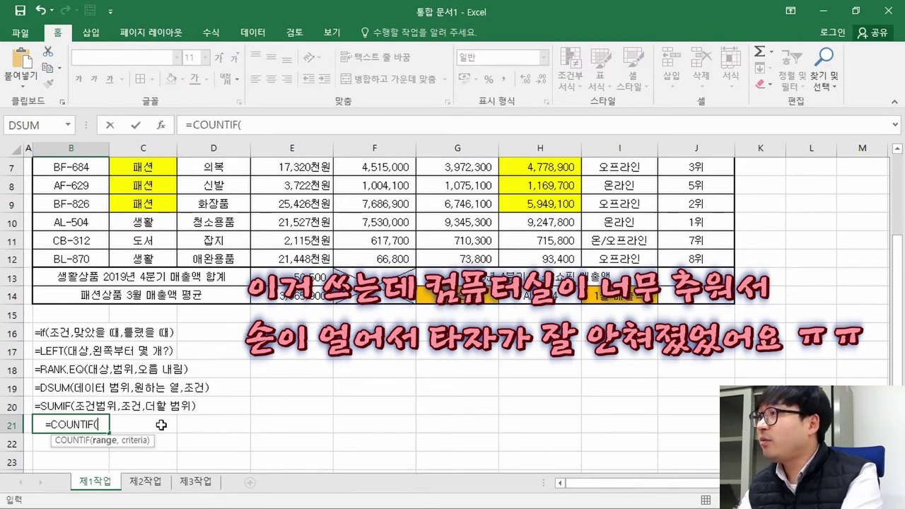
{"action": "type", "text": "qjadnl"}
{"action": "key", "text": "BackSpace"}
{"action": "key", "text": "BackSpace"}
{"action": "key", "text": "BackSpace"}
{"action": "key", "text": "BackSpace"}
{"action": "key", "text": "BackSpace"}
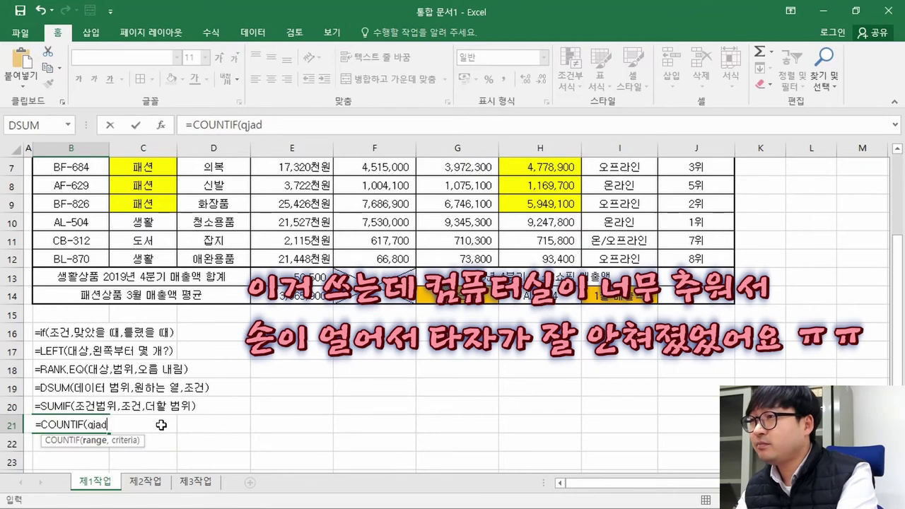
{"action": "key", "text": "BackSpace"}
{"action": "type", "text": "범위"}
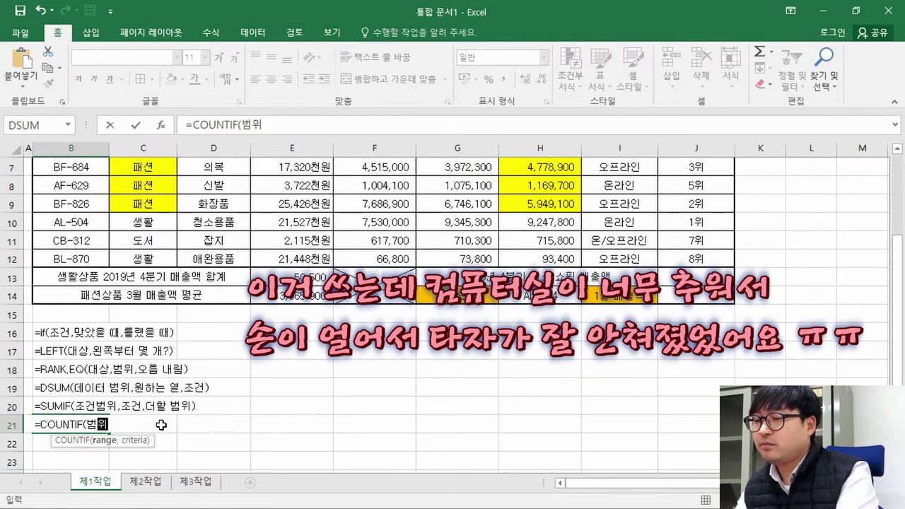
{"action": "type", "text": ", 조건"}
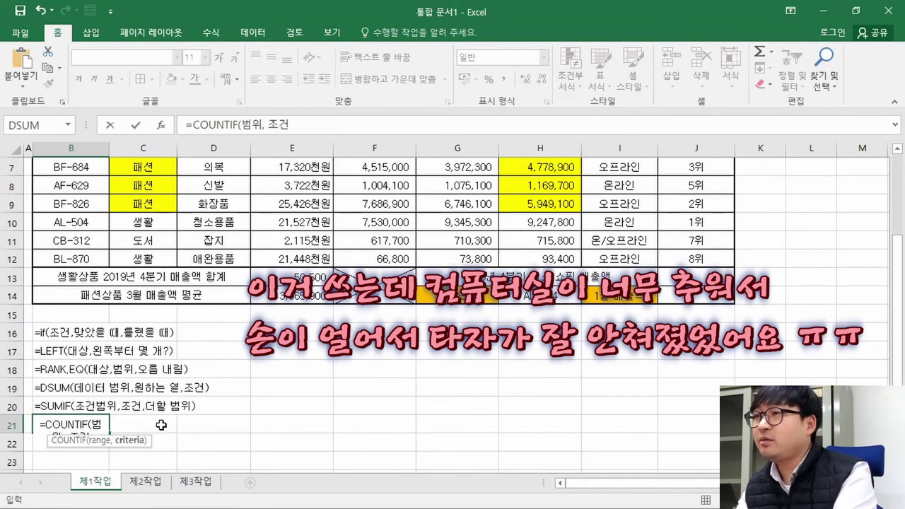
- Convert the COUNTIF note in B21 to plain text with a leading apostrophe and left-align it
{"action": "key", "text": "Up"}
{"action": "key", "text": "Up"}
{"action": "key", "text": "Down"}
{"action": "key", "text": "Down"}
{"action": "key", "text": "F2"}
{"action": "key", "text": "Home"}
{"action": "type", "text": "'"}
{"action": "key", "text": "ctrl+Return"}
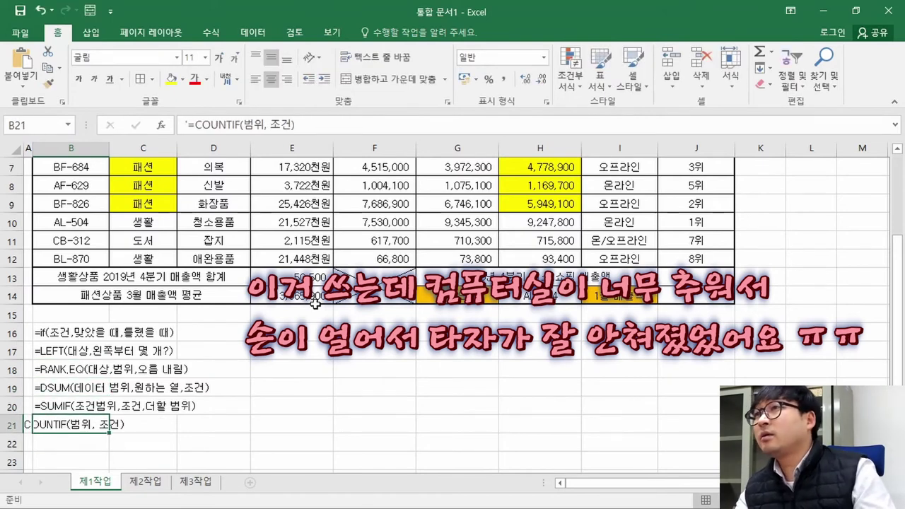
{"action": "left_click", "coordinate": [163, 382]}
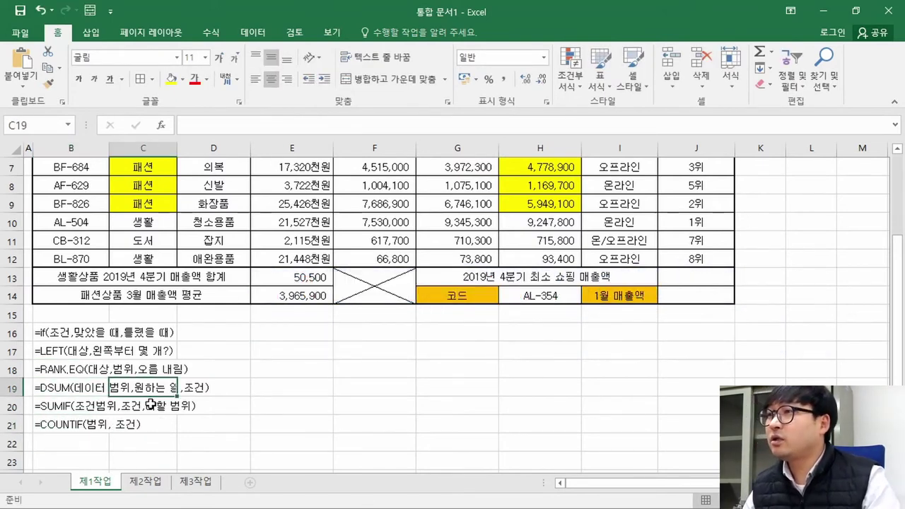
- Review the DSUM formula in E13 and the SUMIF/COUNTIF formula in E14
{"action": "left_click", "coordinate": [300, 282]}
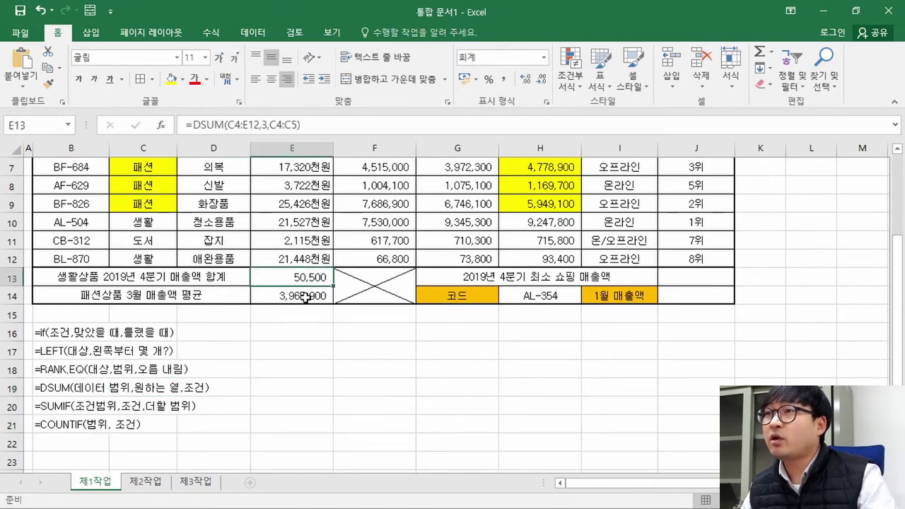
{"action": "left_click", "coordinate": [304, 295]}
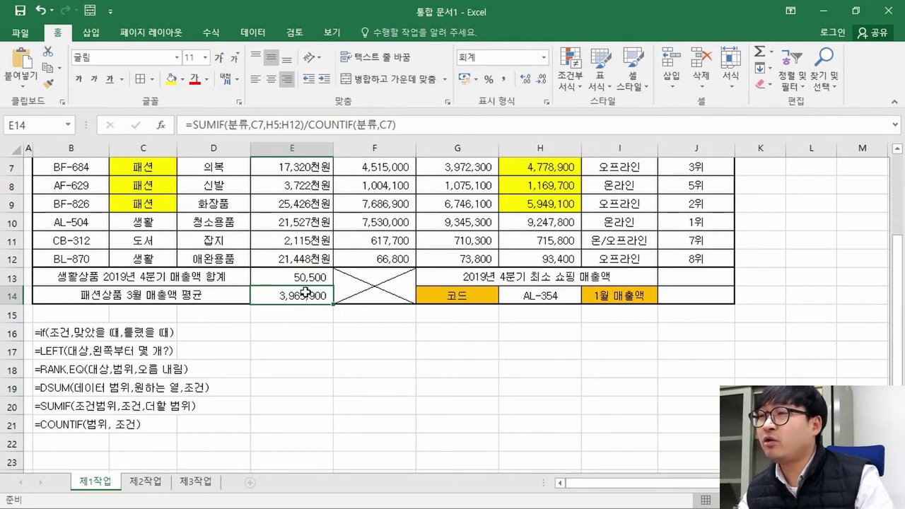
{"action": "scroll", "coordinate": [329, 295], "scroll_direction": "up", "scroll_amount": 2}
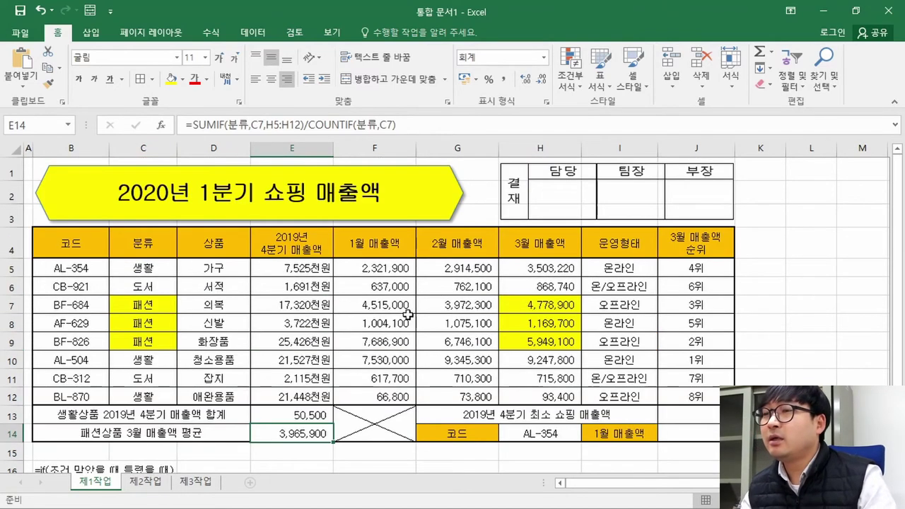
- Switch to the exam PDF in Acrobat Reader and read task (5) on the minimum 2019 fourth-quarter sales and its required function
{"action": "key", "text": "alt+Tab"}
{"action": "left_click_drag", "start_coordinate": [115, 372], "coordinate": [314, 379]}
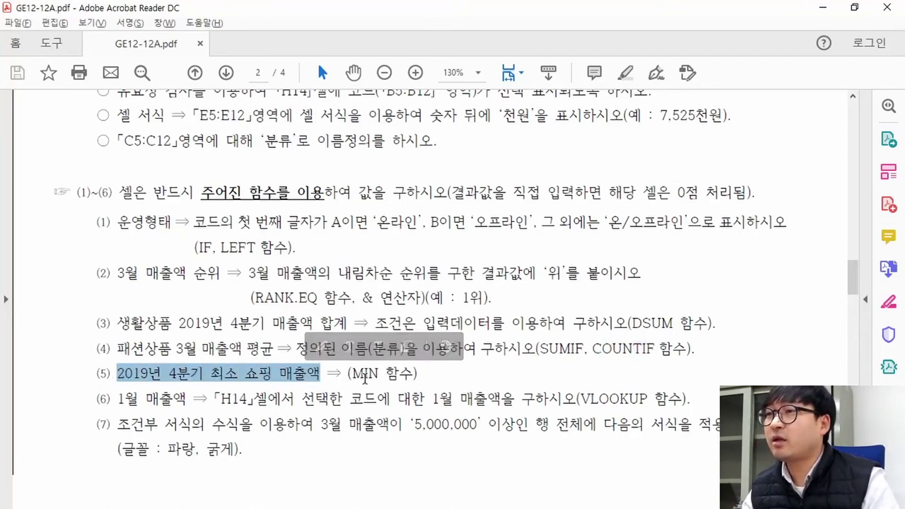
{"action": "left_click", "coordinate": [223, 372]}
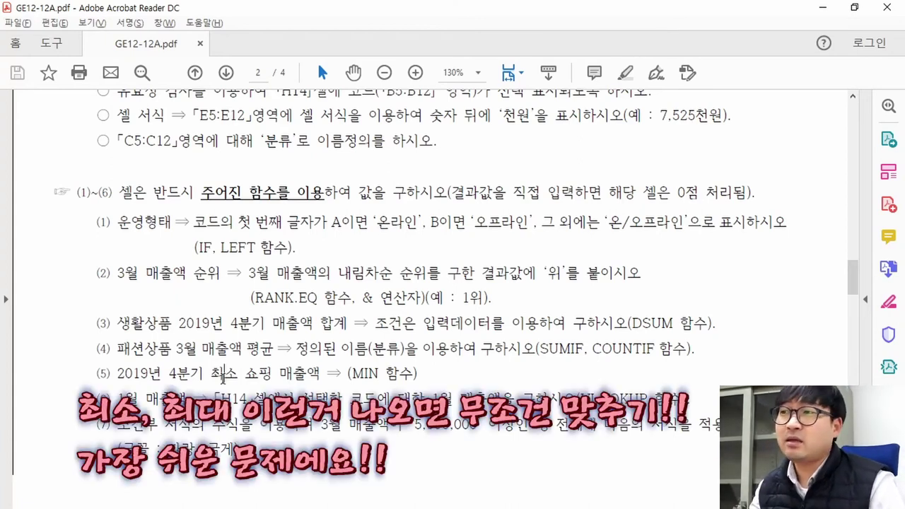
{"action": "left_click_drag", "start_coordinate": [210, 375], "coordinate": [238, 375]}
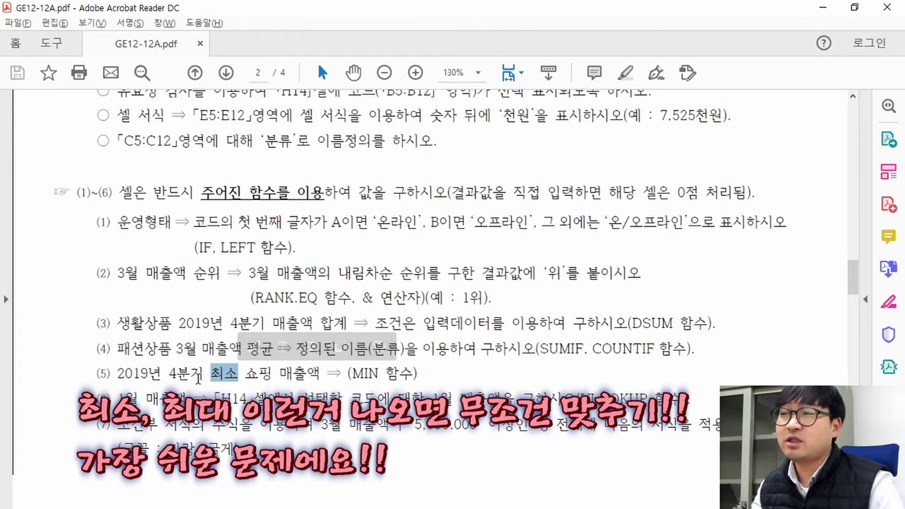
{"action": "left_click", "coordinate": [216, 373]}
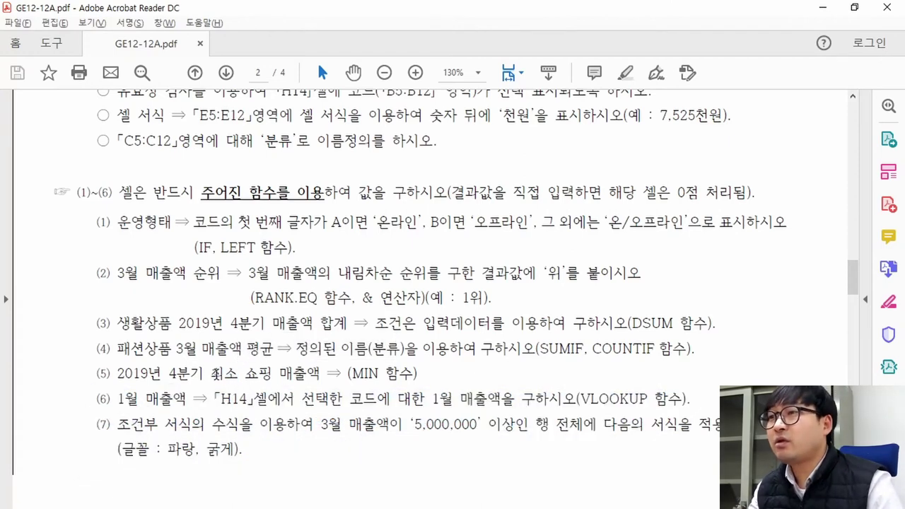
{"action": "left_click_drag", "start_coordinate": [251, 374], "coordinate": [381, 378]}
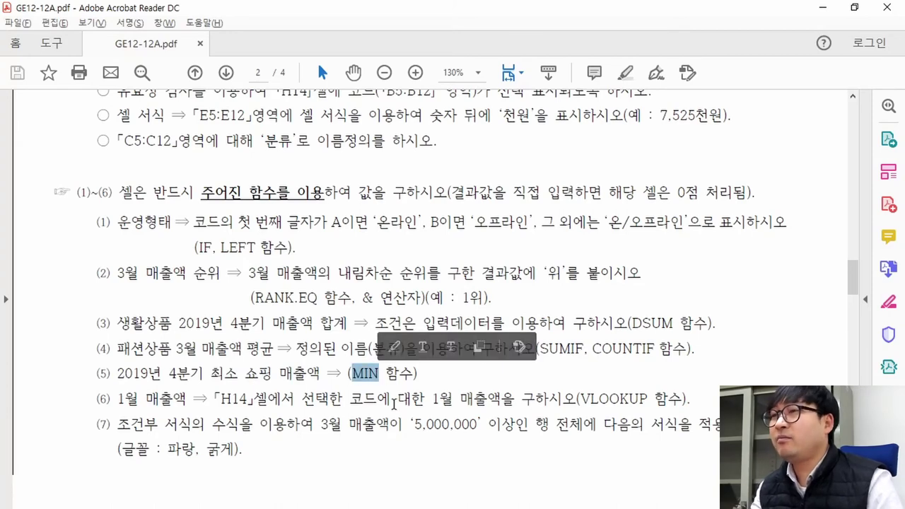
{"action": "left_click", "coordinate": [410, 395]}
- Return to Excel and enter =MIN(E5:E12) in J13 for the minimum 2019 fourth-quarter sales
{"action": "key", "text": "alt+Tab"}
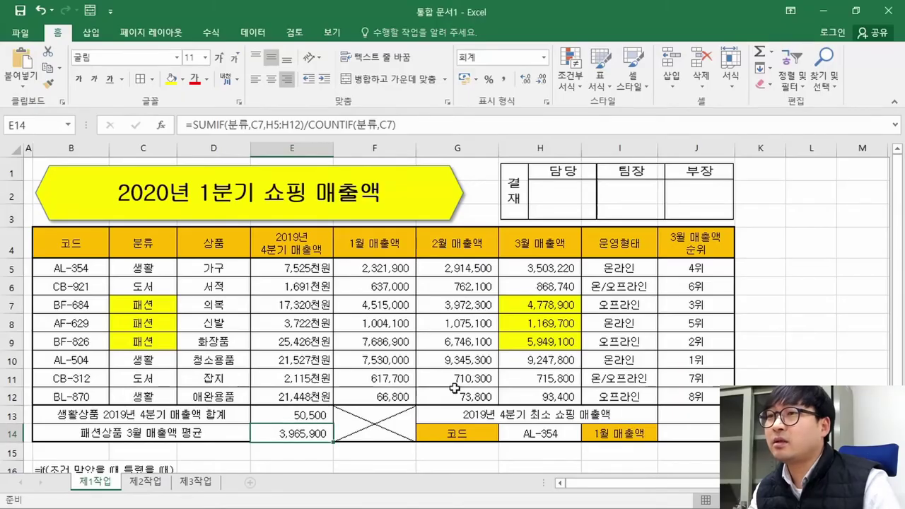
{"action": "left_click", "coordinate": [702, 415]}
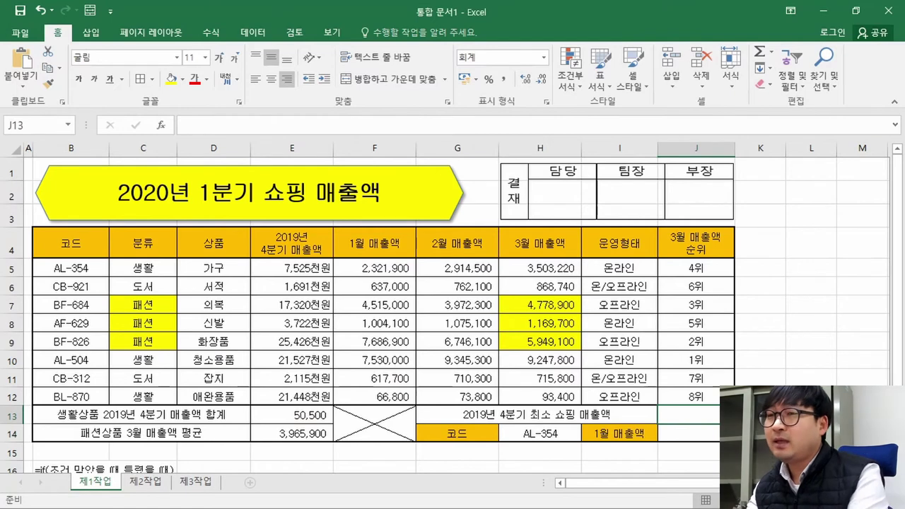
{"action": "type", "text": "=ㅡㅑ"}
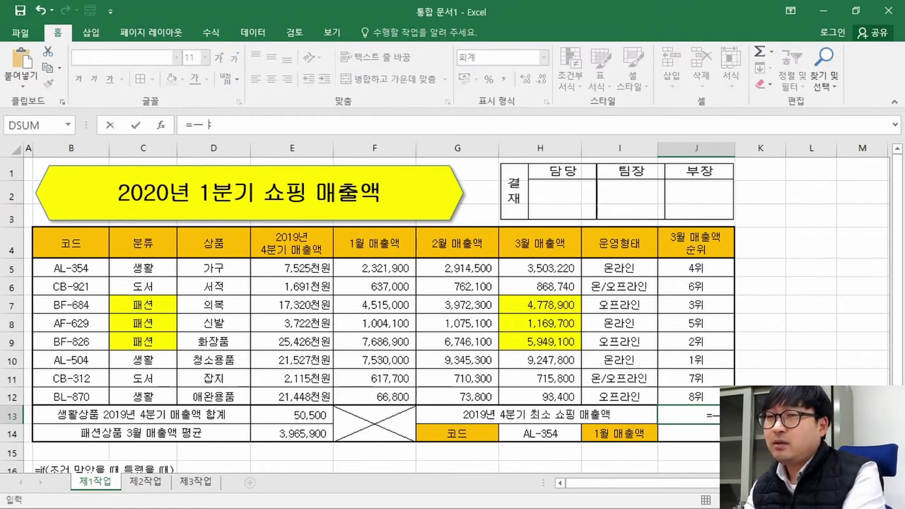
{"action": "key", "text": "BackSpace"}
{"action": "key", "text": "BackSpace"}
{"action": "key", "text": "Hangul"}
{"action": "type", "text": "min"}
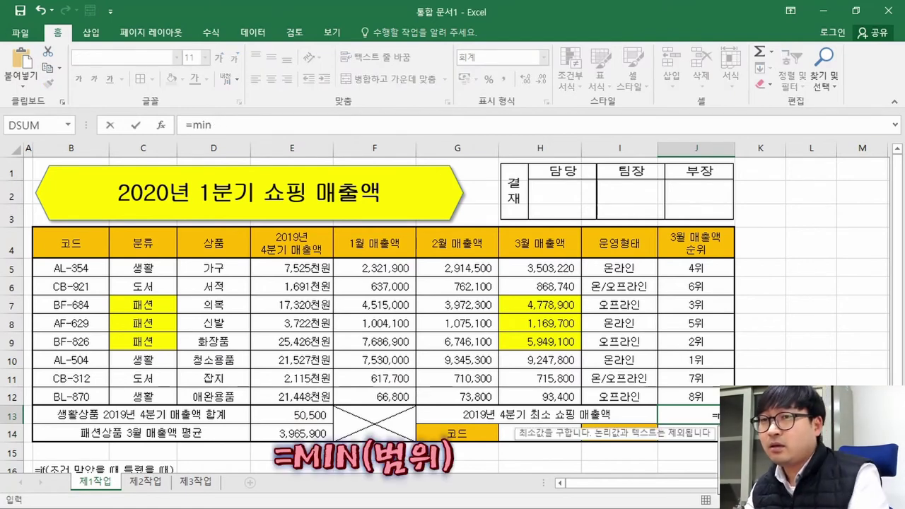
{"action": "key", "text": "Tab"}
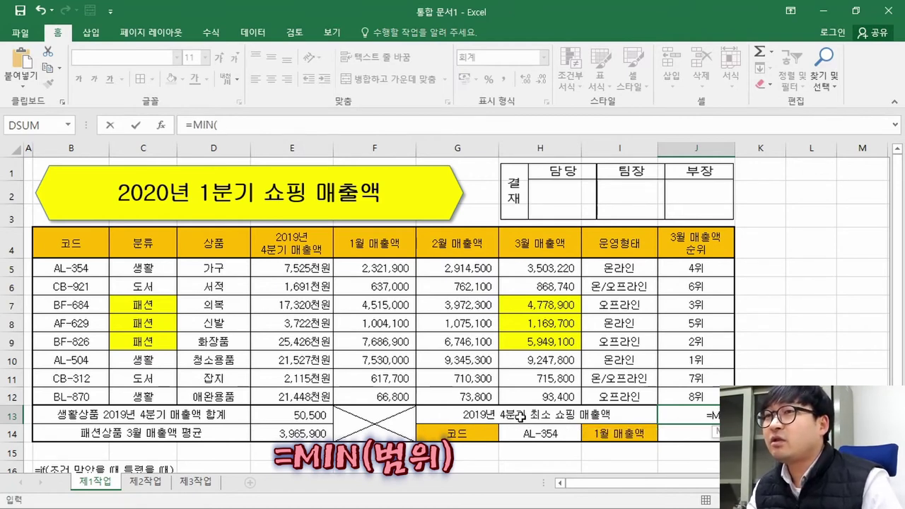
{"action": "left_click_drag", "start_coordinate": [297, 268], "coordinate": [309, 394]}
{"action": "key", "text": "Return"}
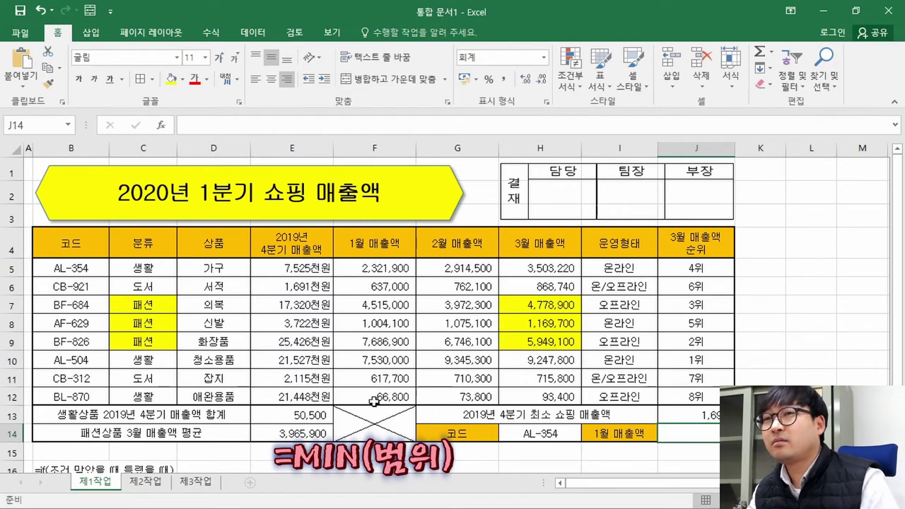
{"action": "left_click", "coordinate": [703, 413]}
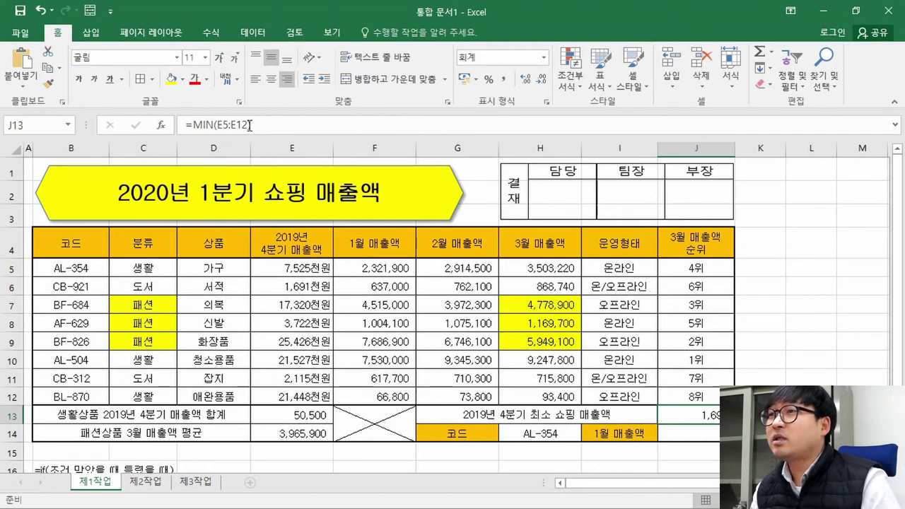
- Remove the fill colour from the range C6:H10 to clear the yellow highlights
{"action": "left_click_drag", "start_coordinate": [173, 279], "coordinate": [558, 360]}
{"action": "left_click", "coordinate": [183, 78]}
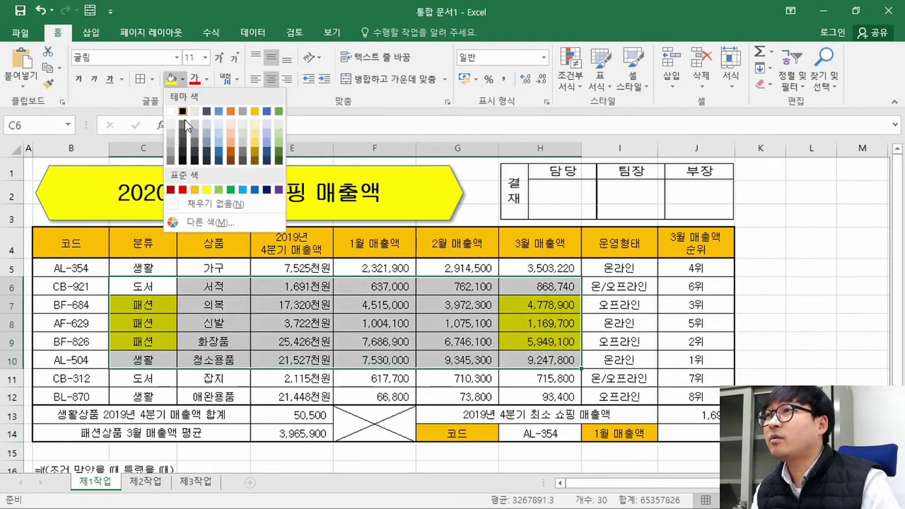
{"action": "left_click", "coordinate": [192, 203]}
{"action": "left_click", "coordinate": [253, 323]}
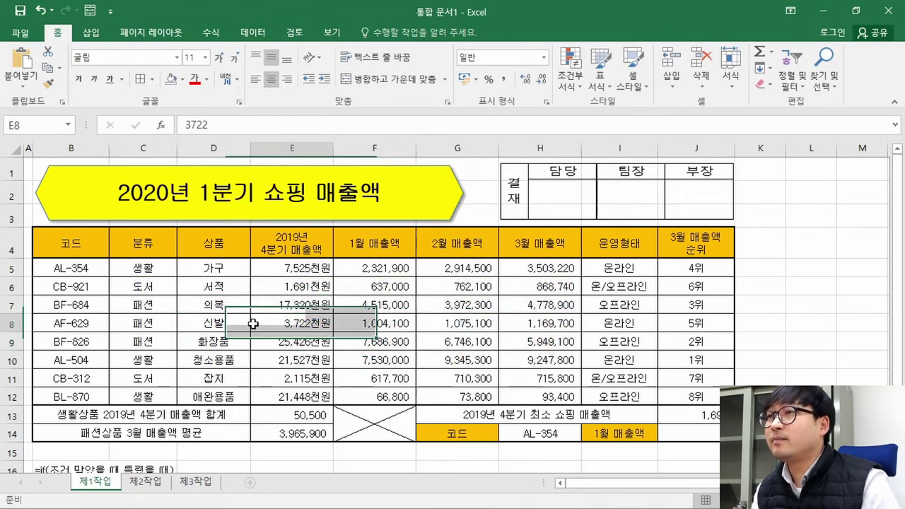
{"action": "left_click", "coordinate": [669, 417]}
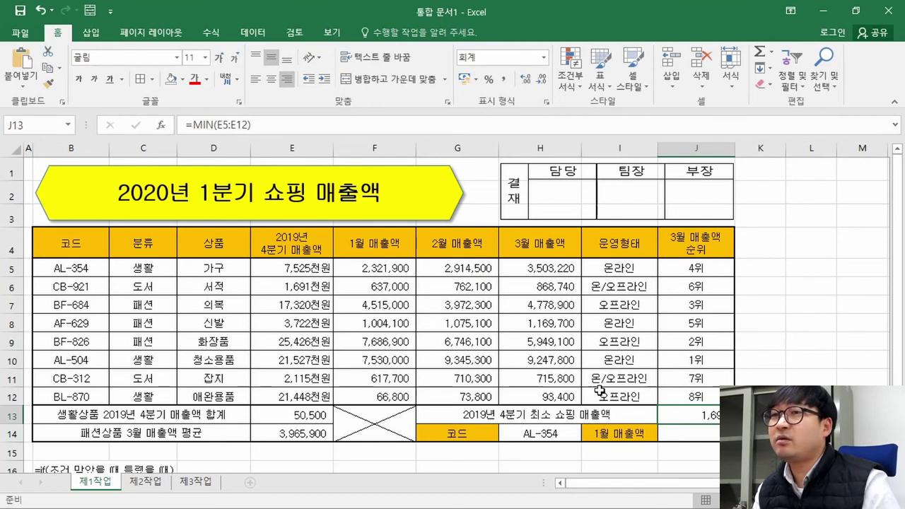
- Switch to the exam PDF and read task (6) on the January sales in J14 and its required function
{"action": "left_click", "coordinate": [674, 431]}
{"action": "scroll", "coordinate": [627, 432], "scroll_direction": "down", "scroll_amount": 4}
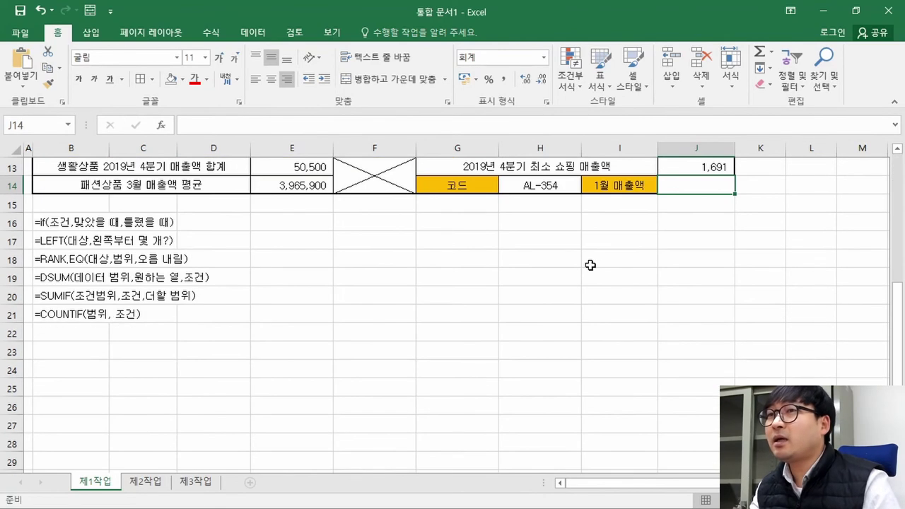
{"action": "scroll", "coordinate": [535, 266], "scroll_direction": "up", "scroll_amount": 4}
{"action": "key", "text": "alt+Tab"}
{"action": "left_click_drag", "start_coordinate": [118, 400], "coordinate": [644, 397]}
{"action": "left_click", "coordinate": [586, 396]}
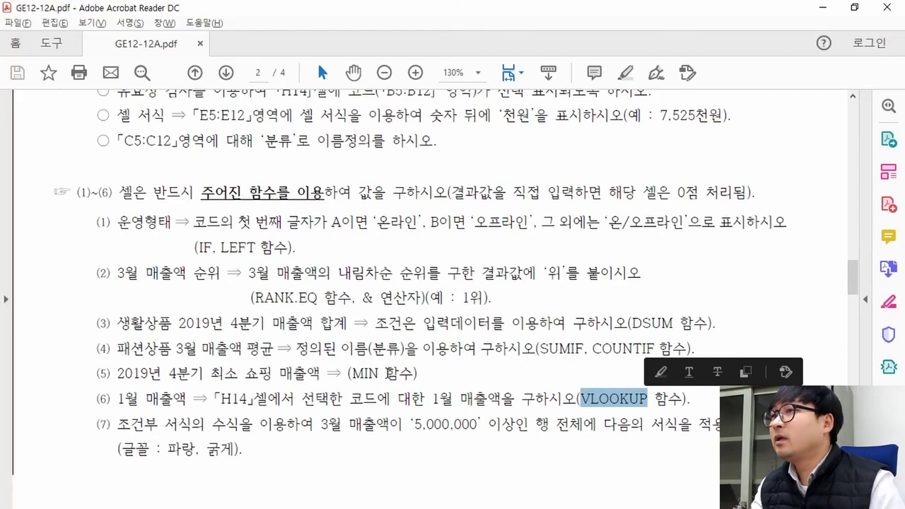
- Return to Excel, examine the list of codes offered in H14, and locate the matching code AL-354 in B5
{"action": "key", "text": "alt+Tab"}
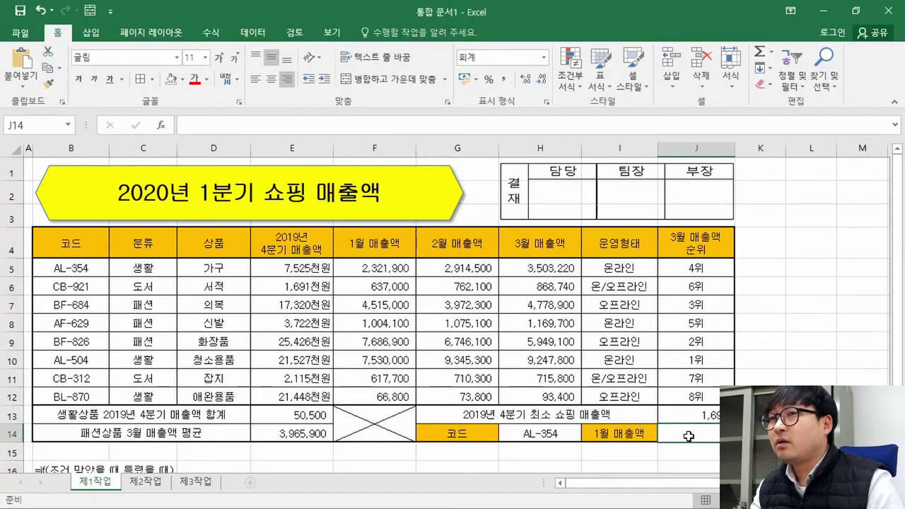
{"action": "left_click", "coordinate": [540, 430]}
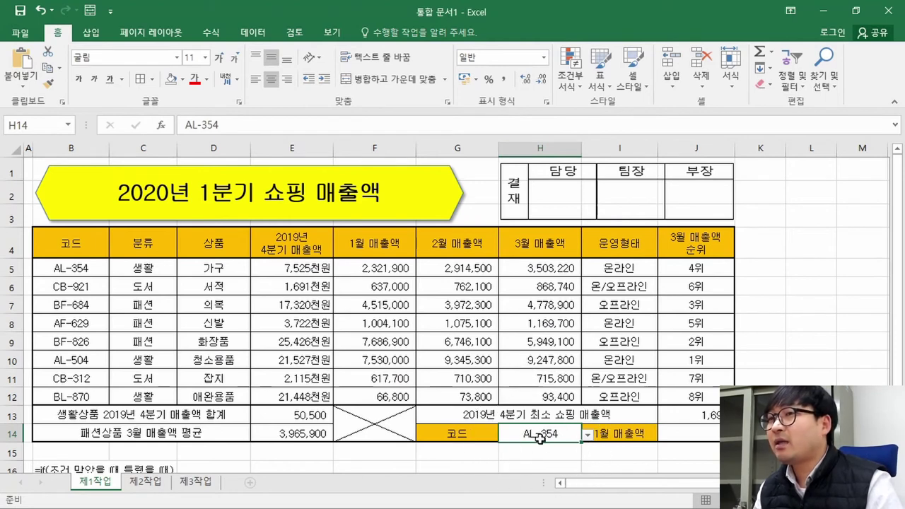
{"action": "left_click", "coordinate": [587, 435]}
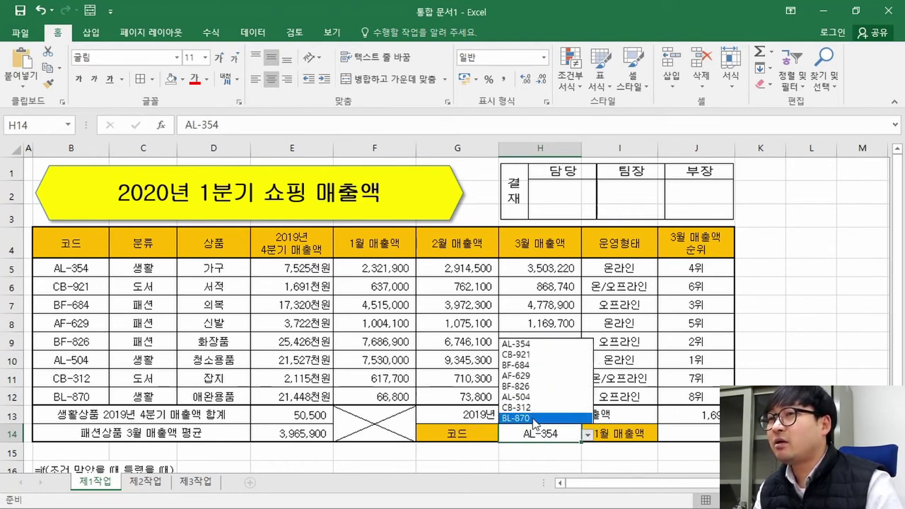
{"action": "left_click", "coordinate": [695, 434]}
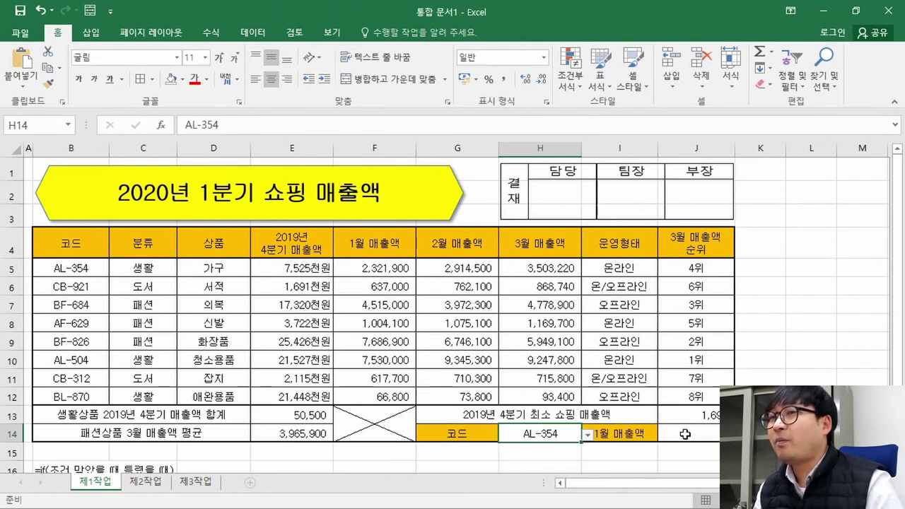
{"action": "left_click", "coordinate": [77, 269]}
{"action": "left_click", "coordinate": [84, 269]}
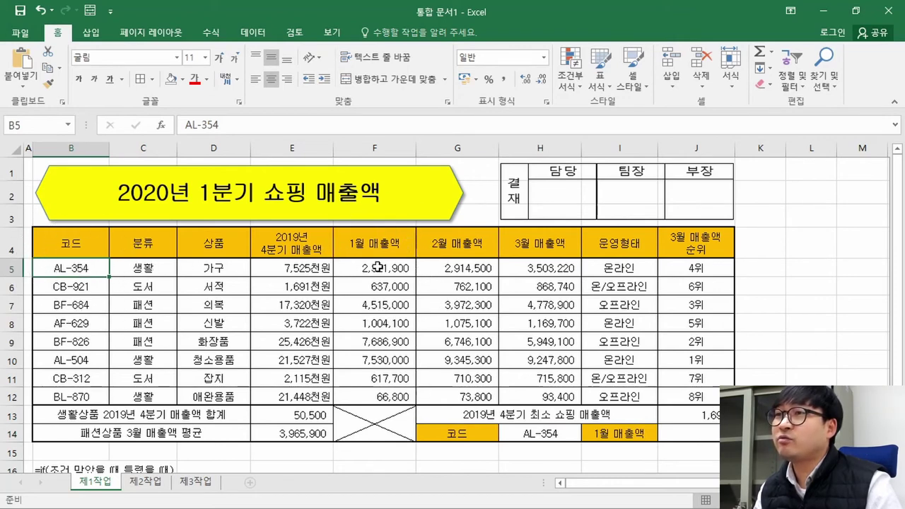
- Choose code BF-684 in H14 and trace that code across row 7 to its January sales in F7
{"action": "left_click", "coordinate": [562, 434]}
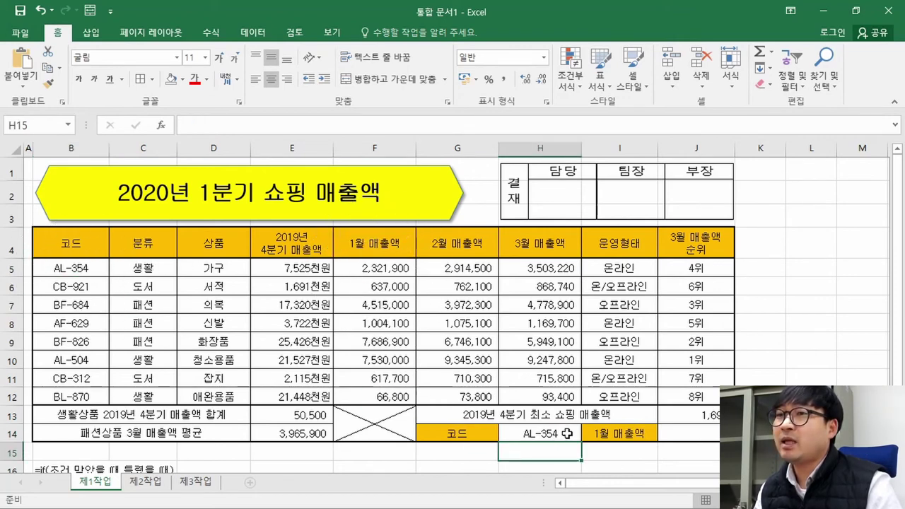
{"action": "left_click", "coordinate": [588, 435]}
{"action": "left_click", "coordinate": [525, 365]}
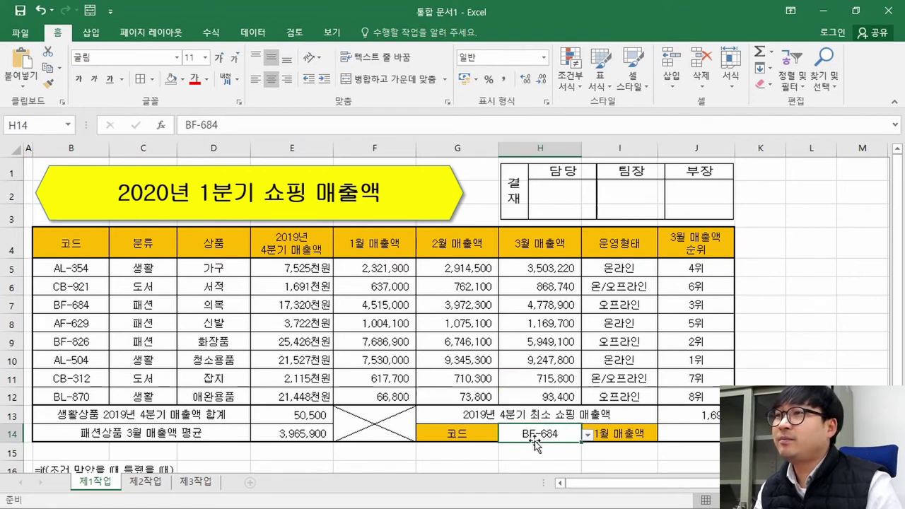
{"action": "left_click", "coordinate": [92, 308]}
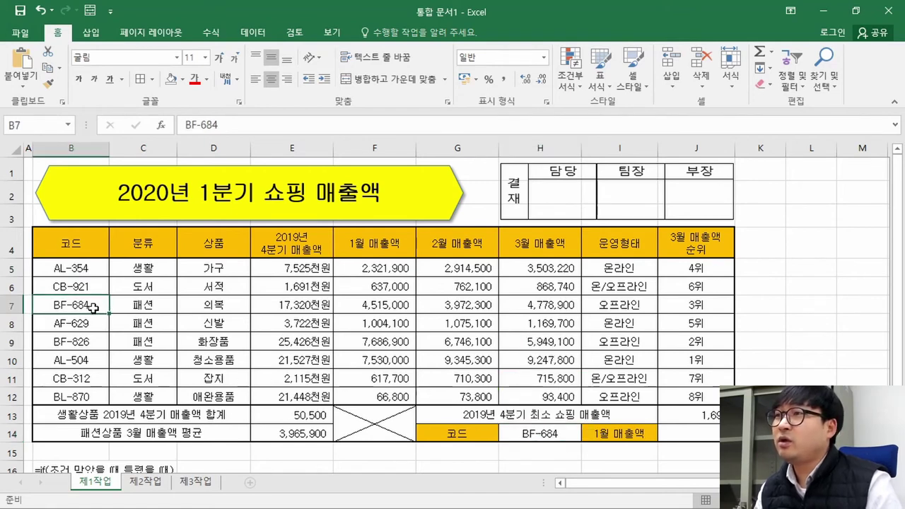
{"action": "left_click", "coordinate": [302, 302]}
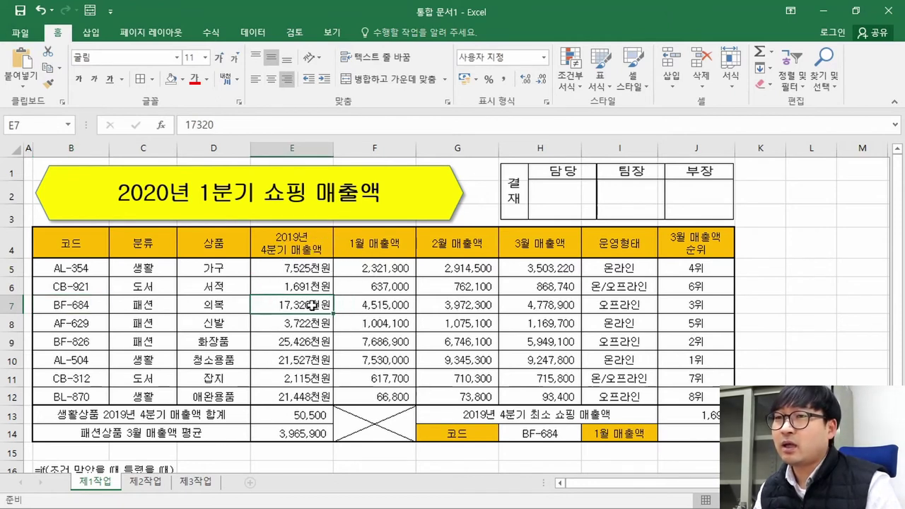
{"action": "left_click", "coordinate": [361, 304]}
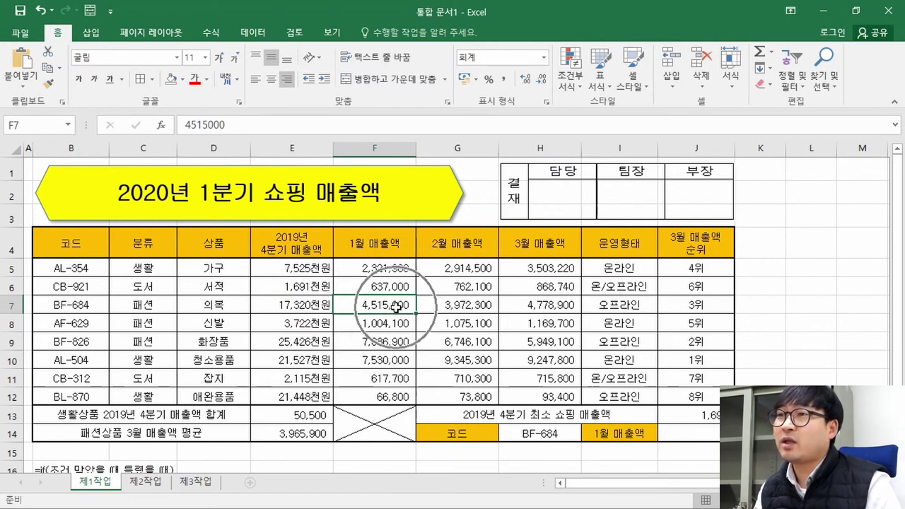
{"action": "left_click", "coordinate": [396, 305]}
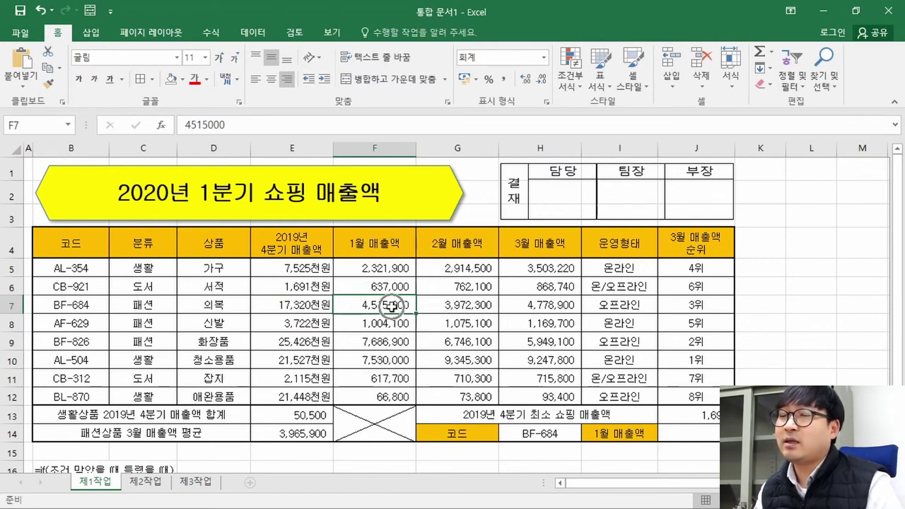
{"action": "left_click", "coordinate": [710, 431]}
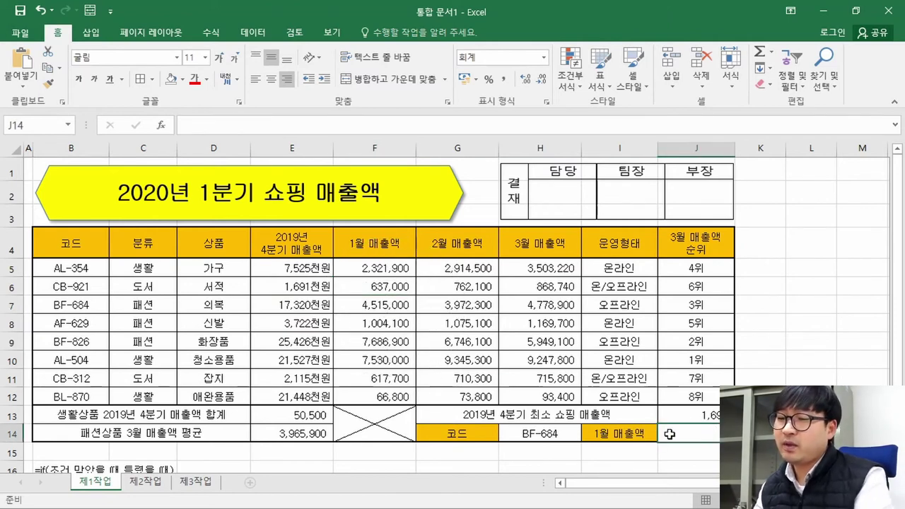
{"action": "type", "text": "=VLOOKUP"}
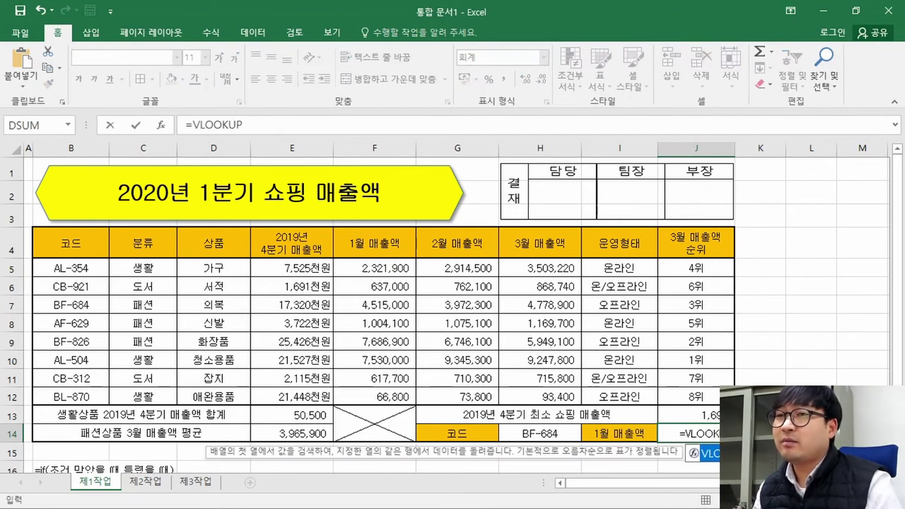
{"action": "type", "text": "("}
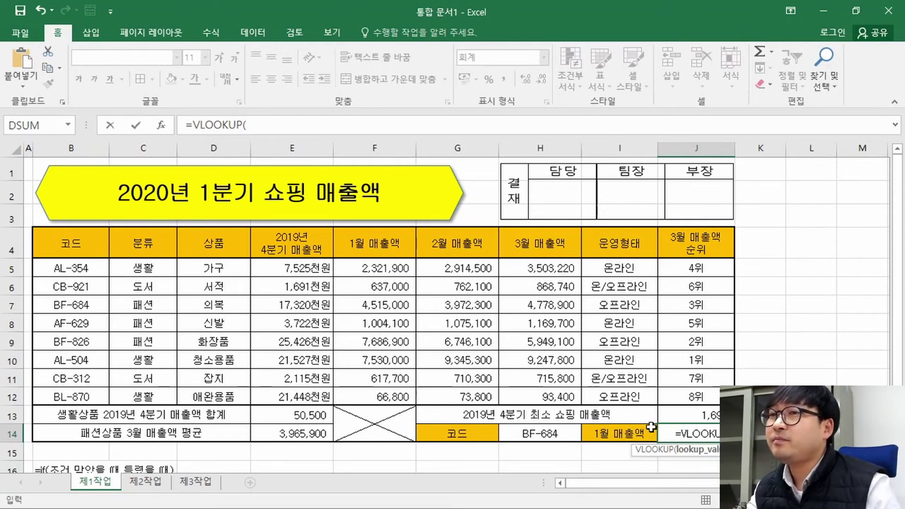
{"action": "key", "text": "Escape"}
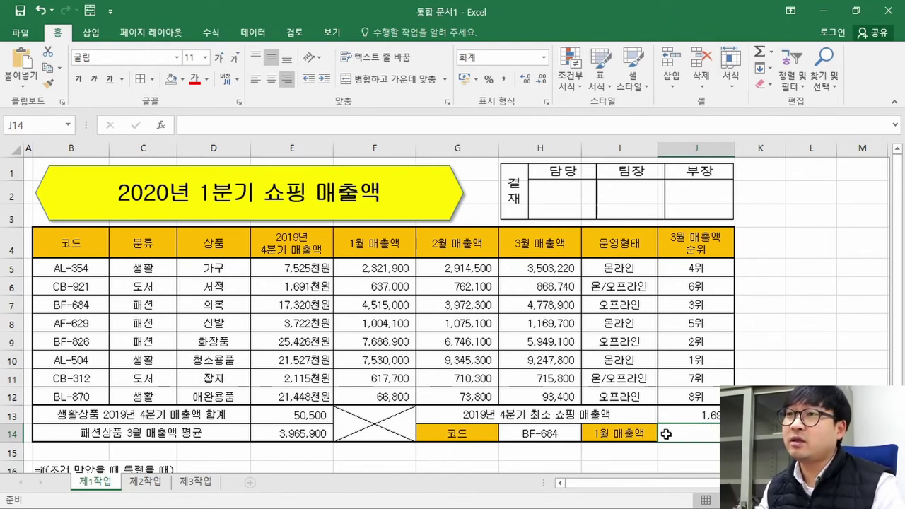
- Examine the header row from the code column to the January sales column and the code data below for the J14 lookup
{"action": "left_click_drag", "start_coordinate": [74, 241], "coordinate": [427, 325]}
{"action": "left_click_drag", "start_coordinate": [44, 249], "coordinate": [414, 244]}
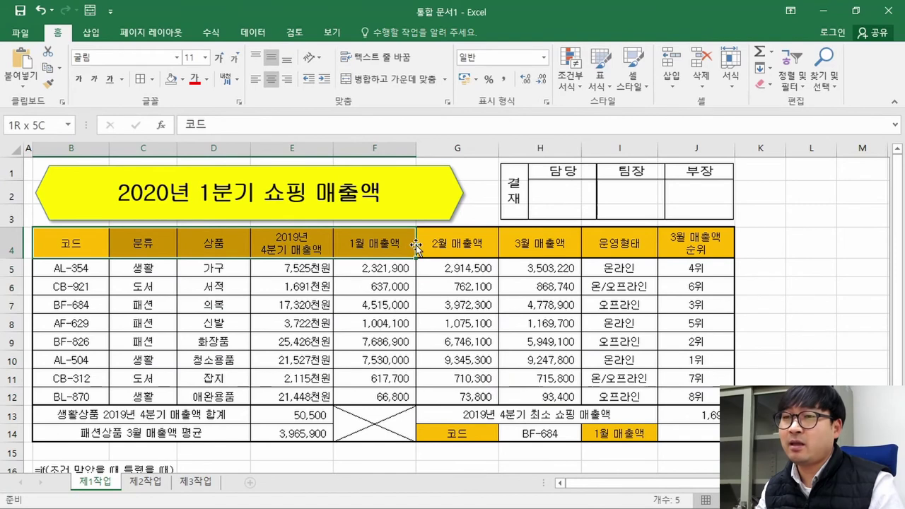
{"action": "left_click", "coordinate": [698, 434]}
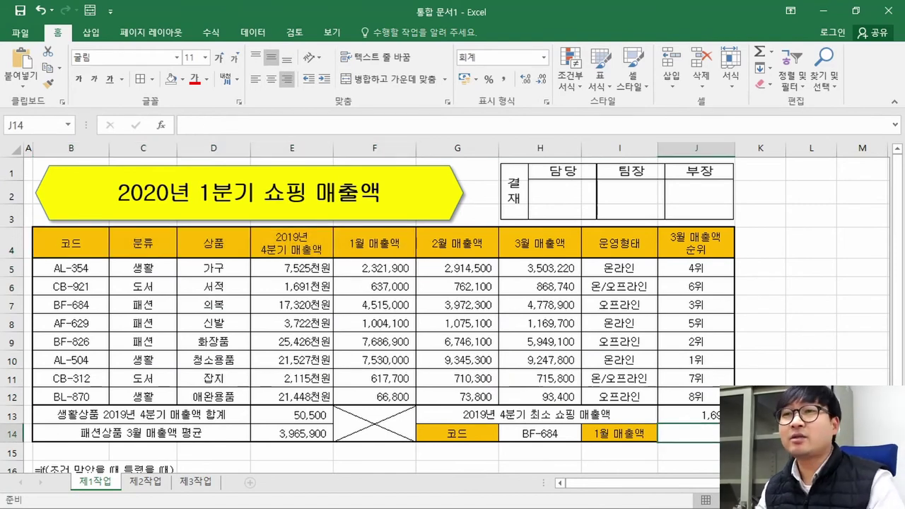
{"action": "left_click_drag", "start_coordinate": [54, 233], "coordinate": [234, 248]}
{"action": "left_click", "coordinate": [684, 432]}
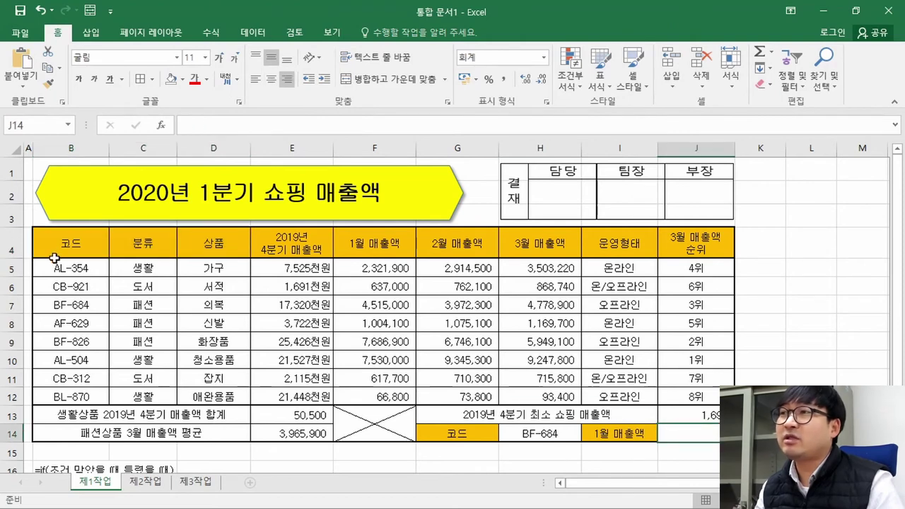
{"action": "left_click_drag", "start_coordinate": [56, 261], "coordinate": [300, 323]}
{"action": "left_click", "coordinate": [684, 433]}
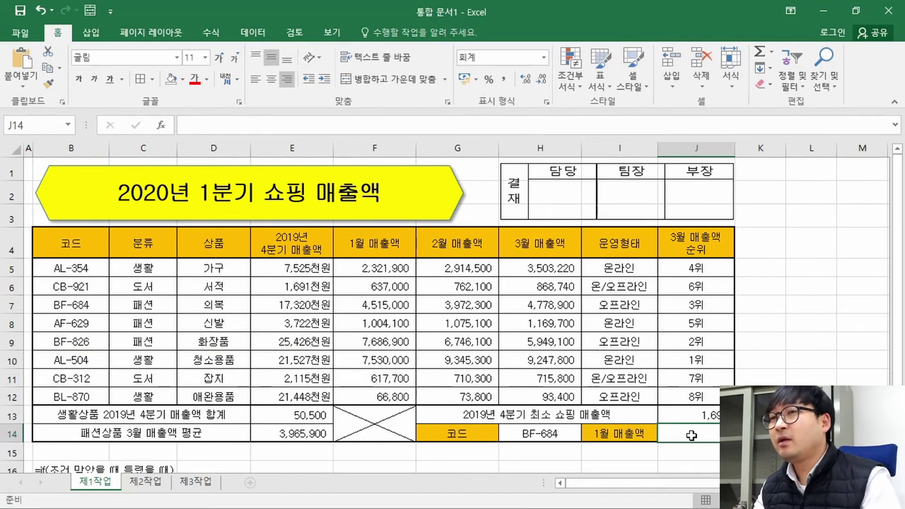
- Write the syntax note =VLOOKUP(찾을값,범위,몇번째?,정확?) in B22, below the other function notes
{"action": "scroll", "coordinate": [536, 437], "scroll_direction": "down", "scroll_amount": 2}
{"action": "left_click", "coordinate": [62, 445]}
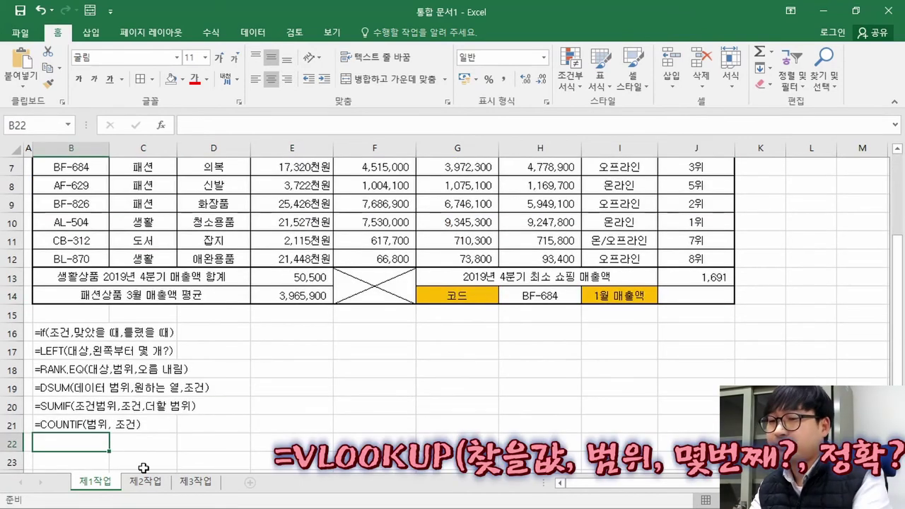
{"action": "type", "text": "=VLOOKUP("}
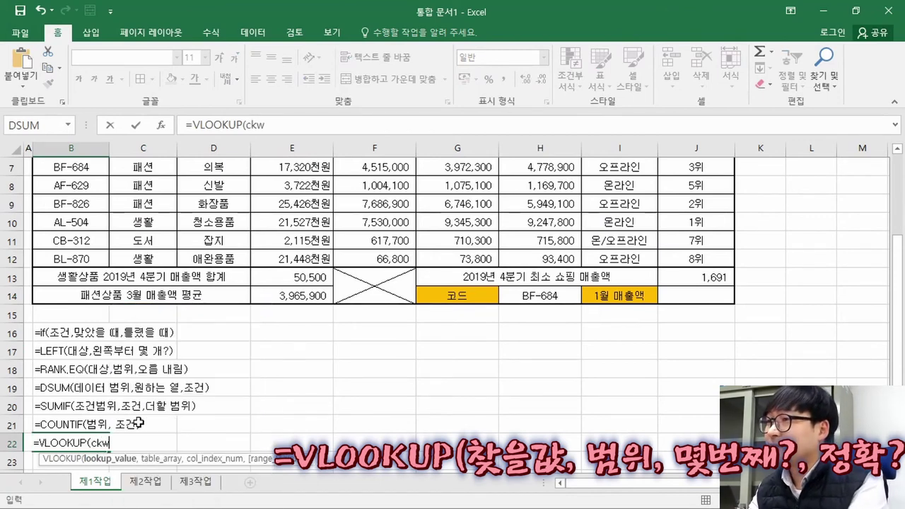
{"action": "type", "text": "찾을"}
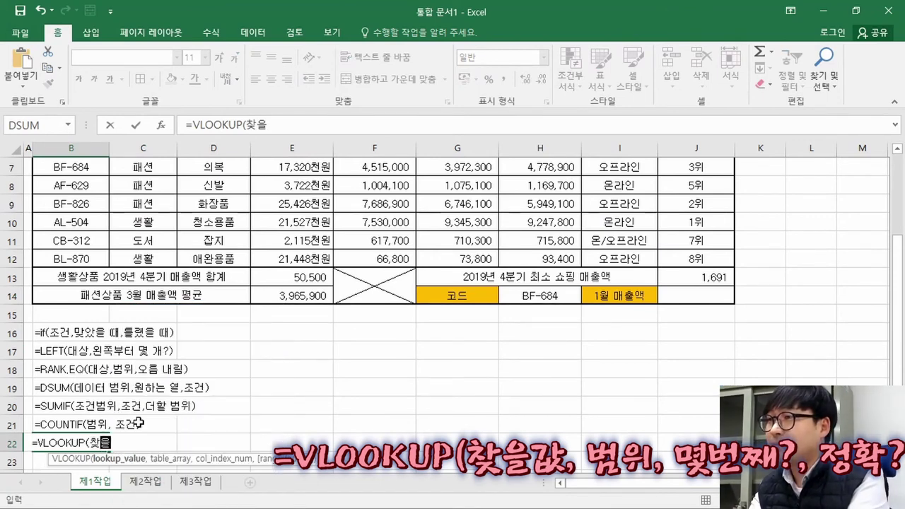
{"action": "type", "text": "값,"}
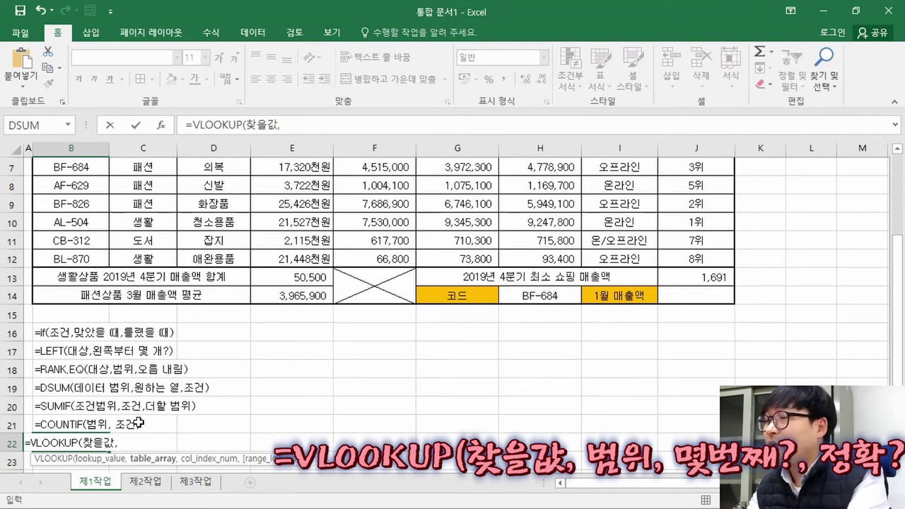
{"action": "type", "text": "범위,몇"}
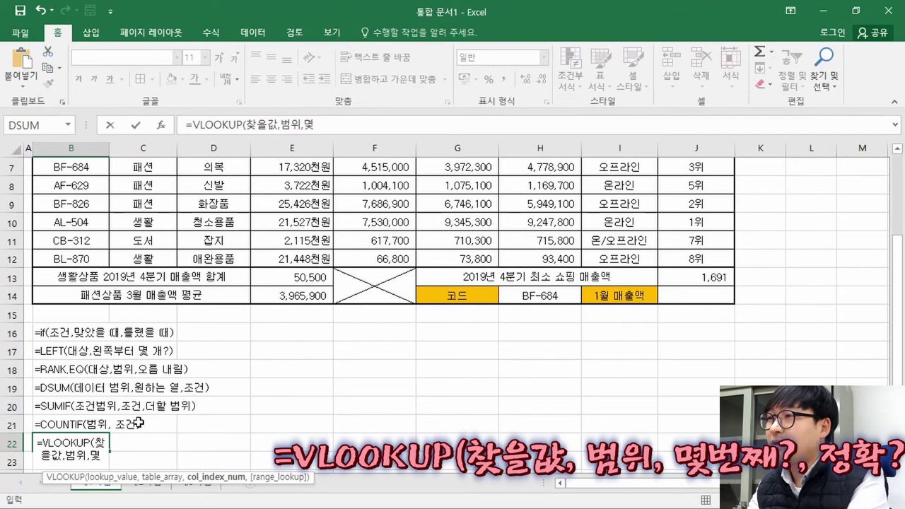
{"action": "type", "text": "번째"}
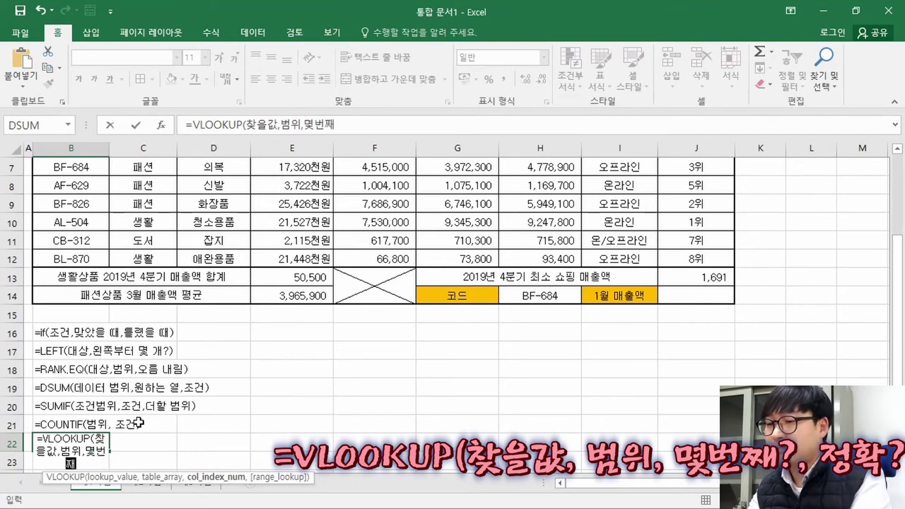
{"action": "type", "text": "?,정호"}
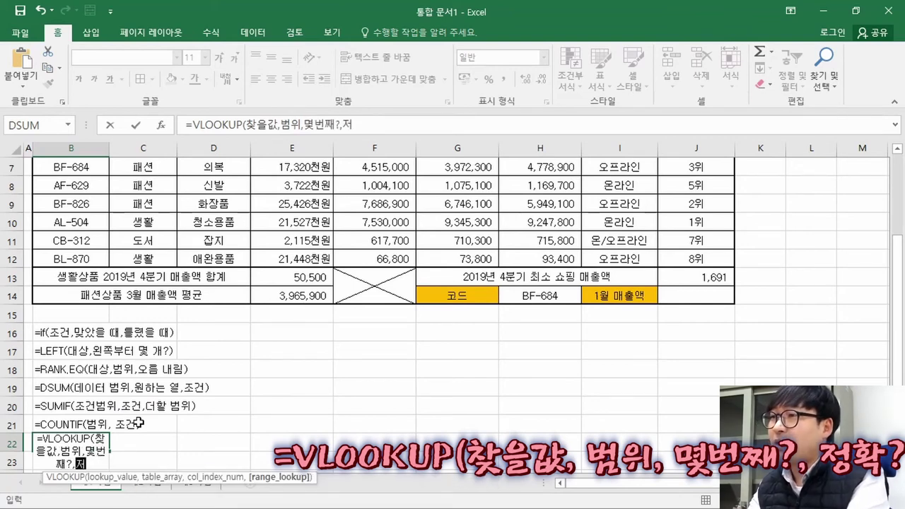
{"action": "type", "text": "?"}
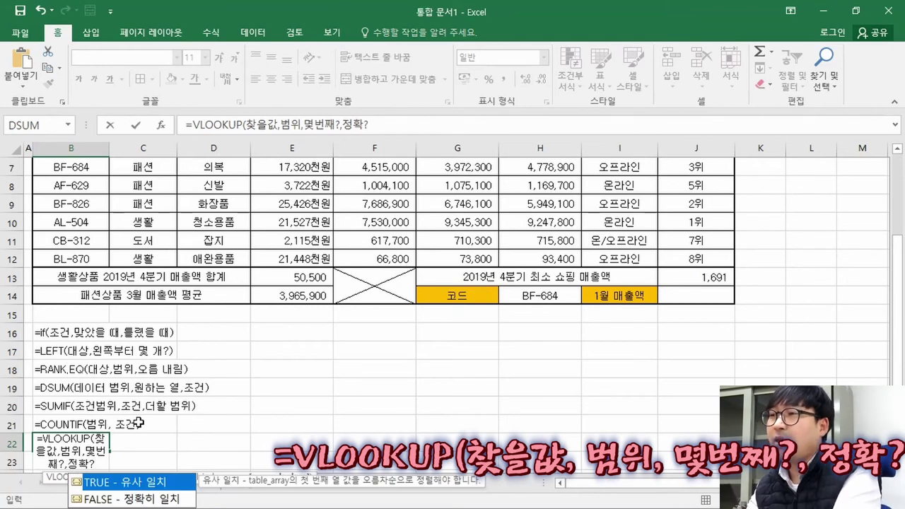
{"action": "type", "text": ")"}
{"action": "key", "text": "Return"}
- Turn the VLOOKUP note in B22 into plain text with a leading apostrophe and left-align it
{"action": "key", "text": "Up"}
{"action": "key", "text": "F2"}
{"action": "key", "text": "Home"}
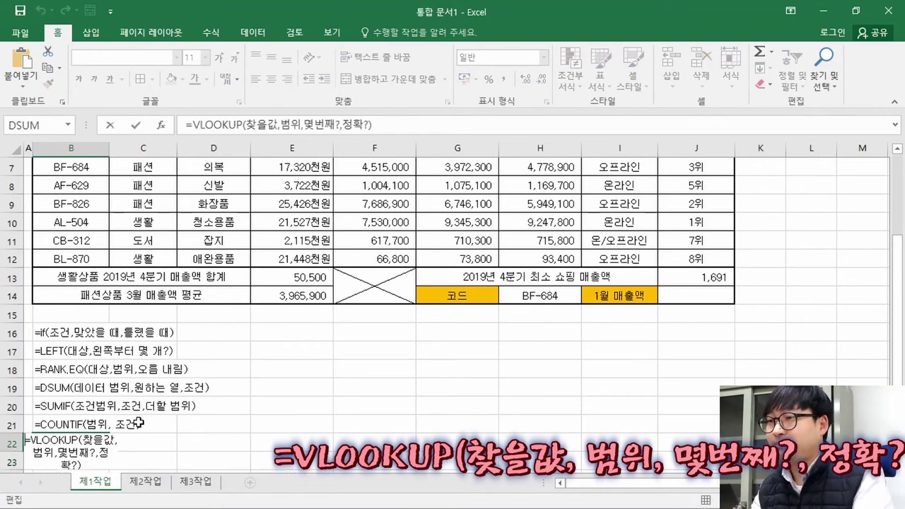
{"action": "type", "text": "'"}
{"action": "key", "text": "ctrl+Return"}
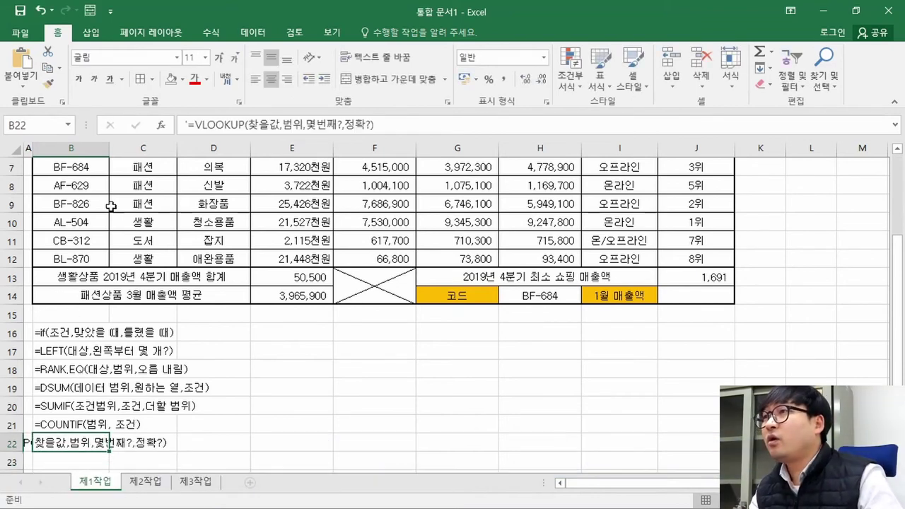
{"action": "left_click", "coordinate": [255, 78]}
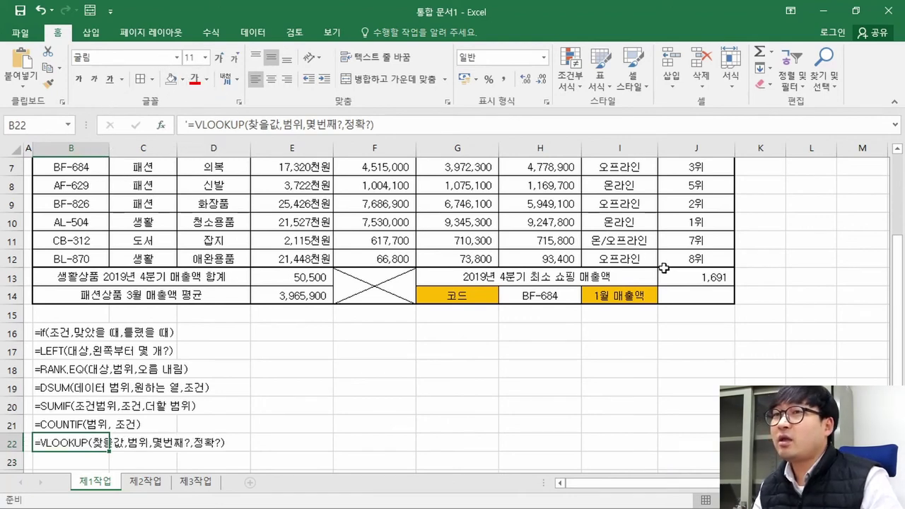
- Insert the VLOOKUP function in J14 through a function search and set its lookup value to H14
{"action": "left_click", "coordinate": [700, 290]}
{"action": "scroll", "coordinate": [700, 290], "scroll_direction": "up", "scroll_amount": 1}
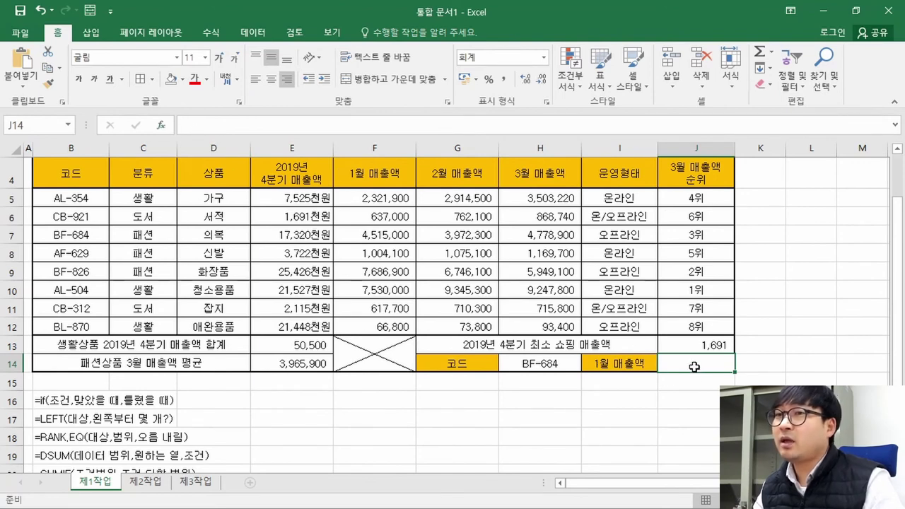
{"action": "scroll", "coordinate": [696, 364], "scroll_direction": "up", "scroll_amount": 1}
{"action": "left_click", "coordinate": [162, 125]}
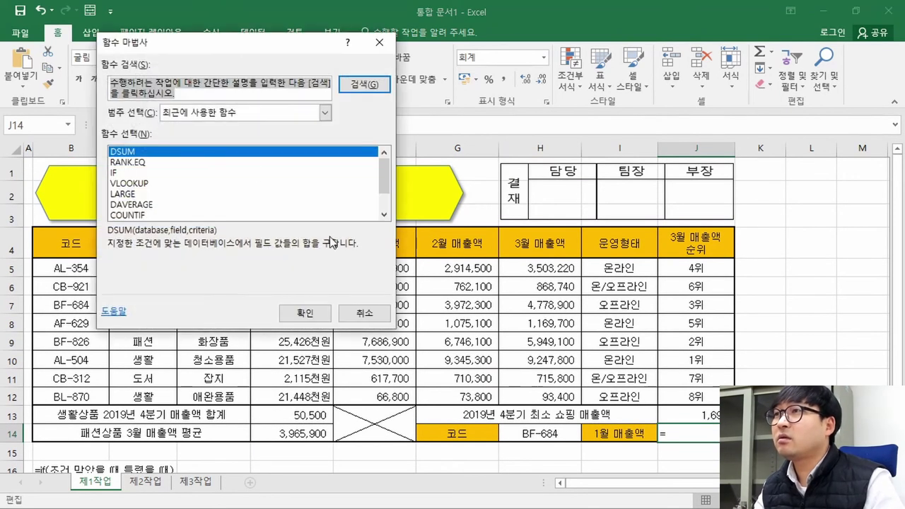
{"action": "type", "text": "VLOOKUP"}
{"action": "key", "text": "Return"}
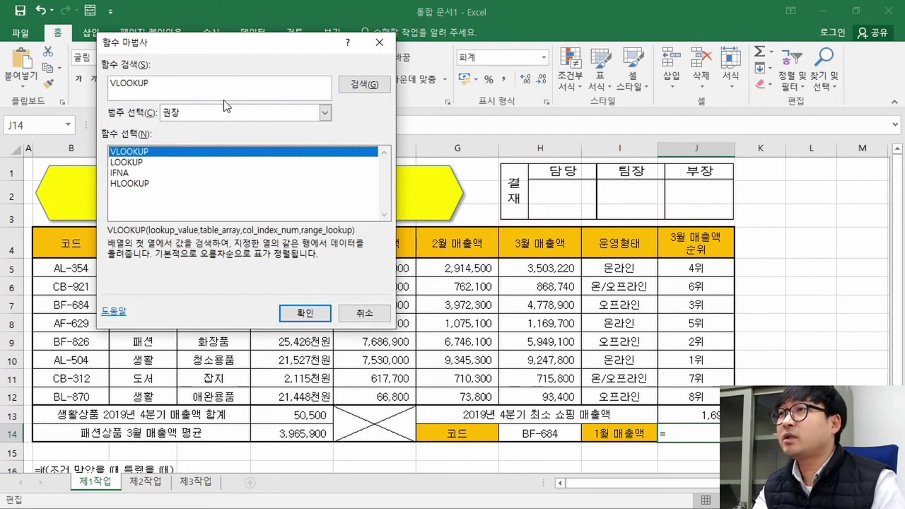
{"action": "double_click", "coordinate": [140, 157]}
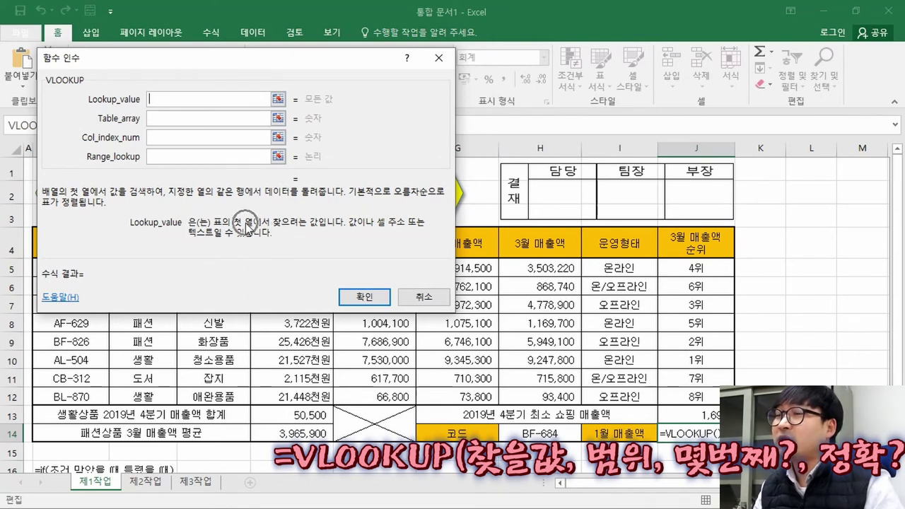
{"action": "left_click", "coordinate": [552, 434]}
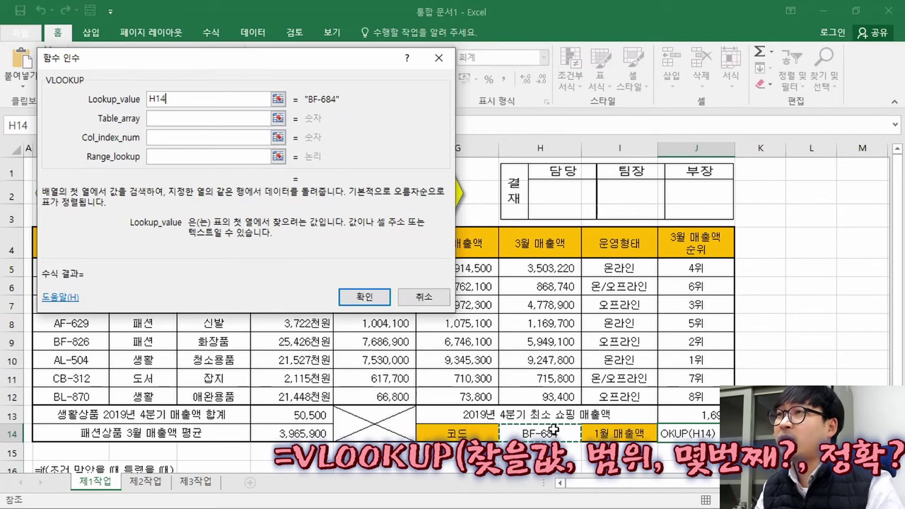
- Set the VLOOKUP table array to B5:F12, covering code through January sales without the header row
{"action": "left_click", "coordinate": [163, 118]}
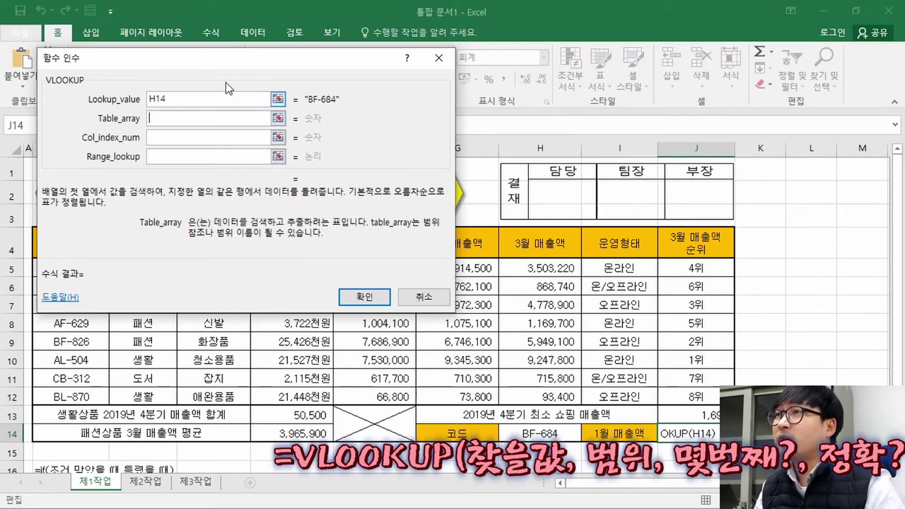
{"action": "left_click_drag", "start_coordinate": [222, 55], "coordinate": [613, 69]}
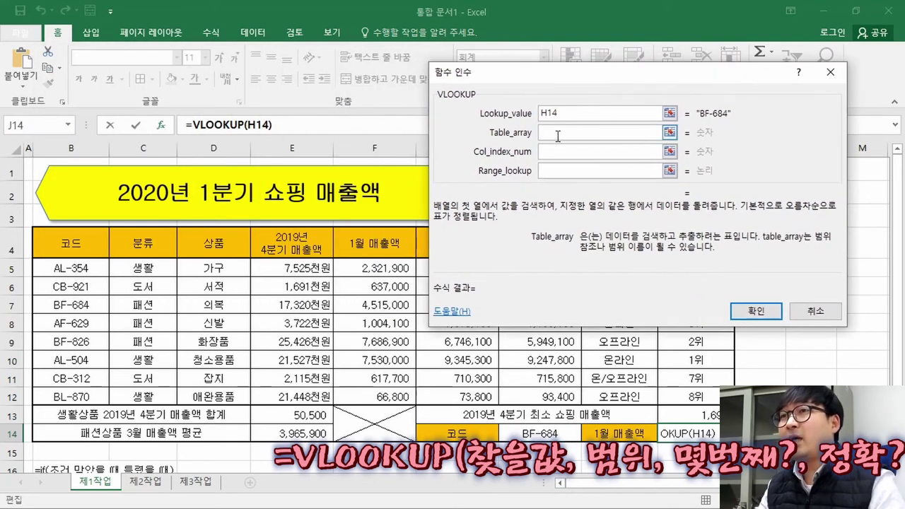
{"action": "scroll", "coordinate": [222, 273], "scroll_direction": "down", "scroll_amount": 4}
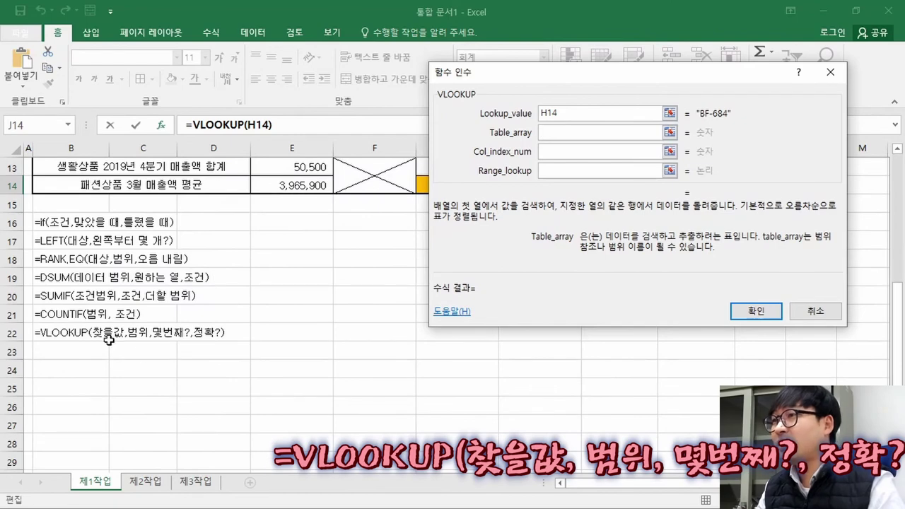
{"action": "scroll", "coordinate": [283, 326], "scroll_direction": "up", "scroll_amount": 4}
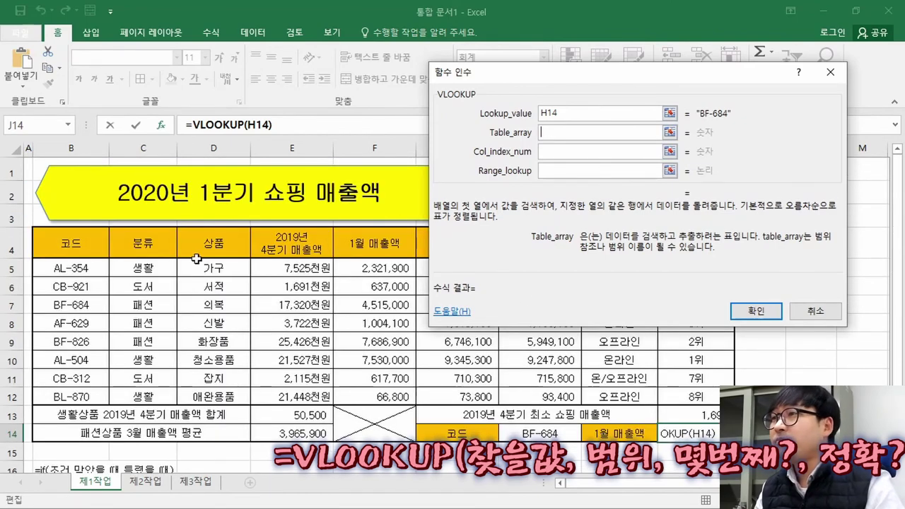
{"action": "key", "text": "ctrl"}
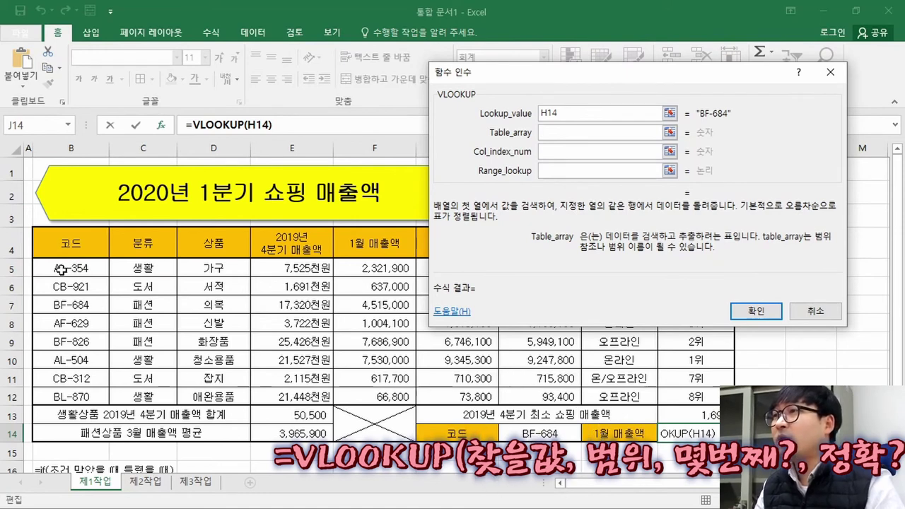
{"action": "left_click_drag", "start_coordinate": [62, 267], "coordinate": [71, 378]}
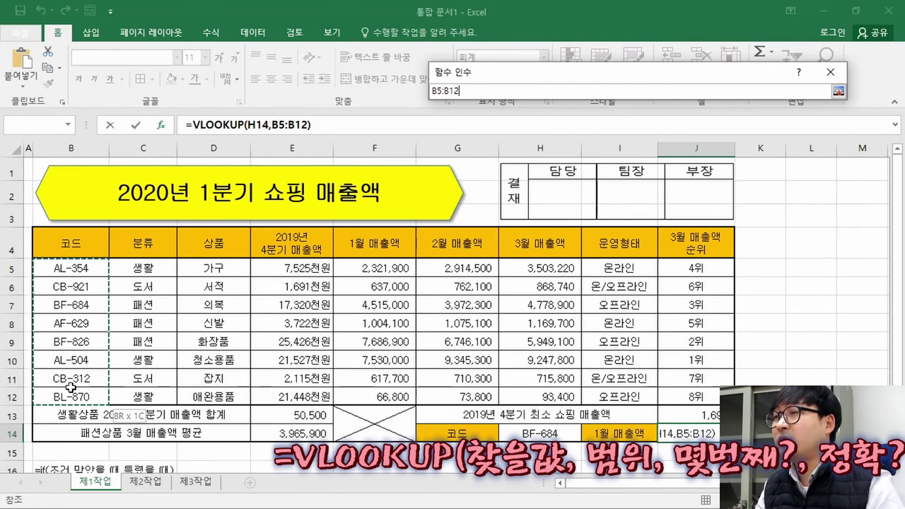
{"action": "left_click_drag", "start_coordinate": [71, 387], "coordinate": [270, 400]}
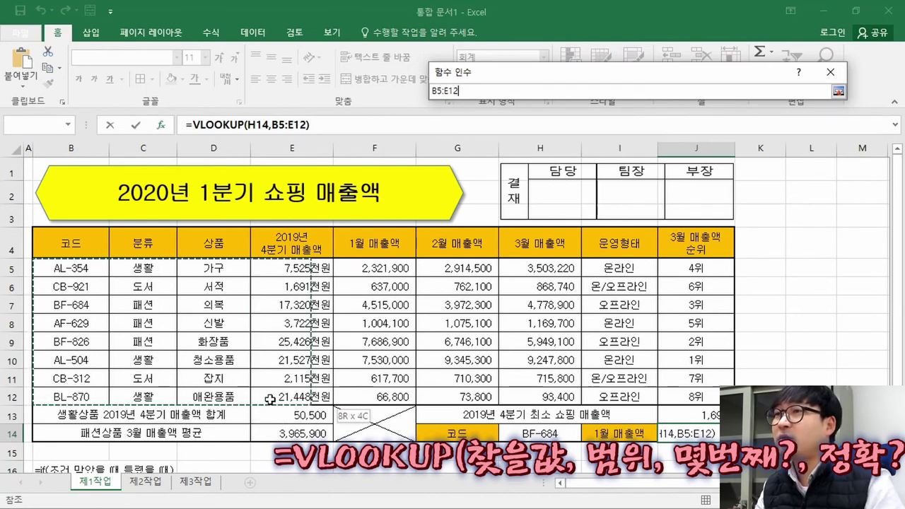
{"action": "left_click_drag", "start_coordinate": [330, 398], "coordinate": [394, 395]}
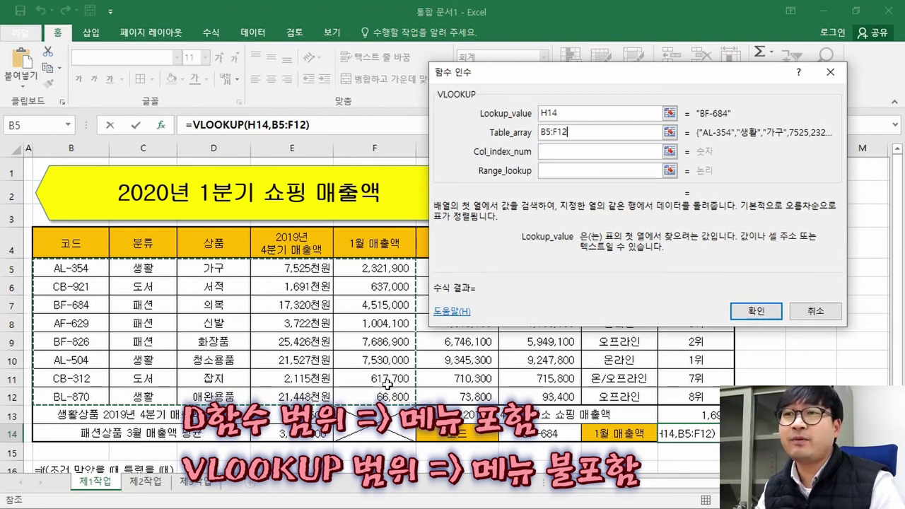
- Set the VLOOKUP column index number to 5 for the January sales column
{"action": "left_click", "coordinate": [570, 152]}
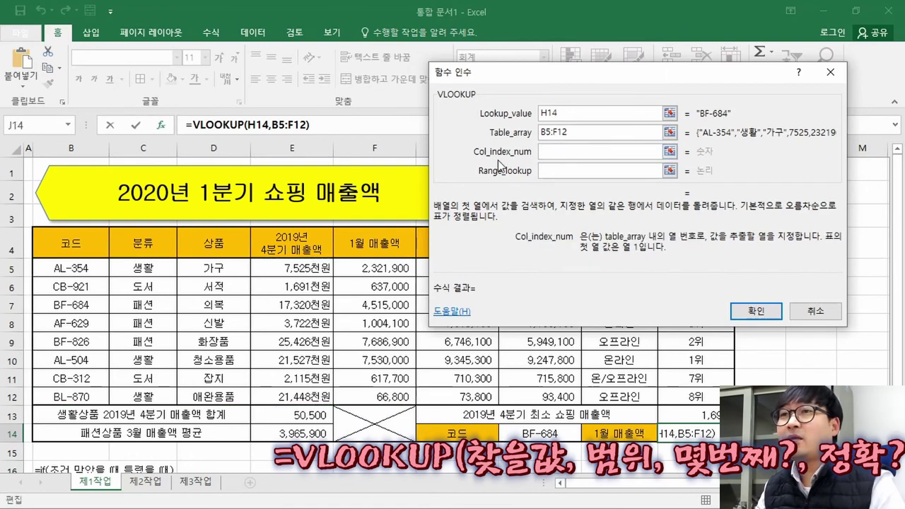
{"action": "scroll", "coordinate": [156, 346], "scroll_direction": "down", "scroll_amount": 4}
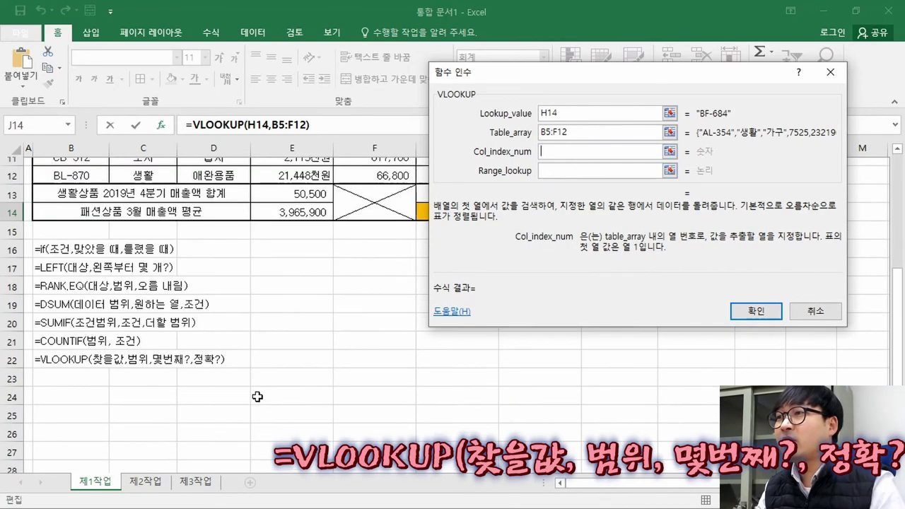
{"action": "scroll", "coordinate": [258, 338], "scroll_direction": "up", "scroll_amount": 4}
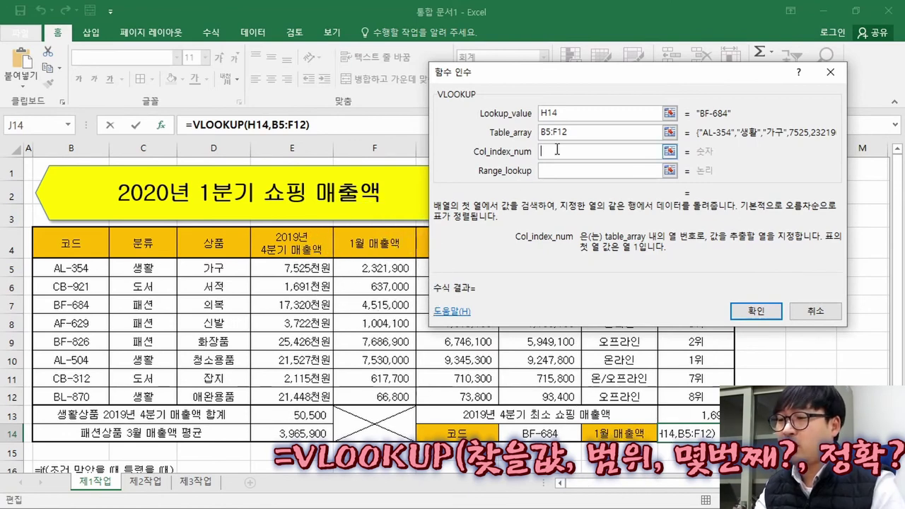
{"action": "type", "text": "5"}
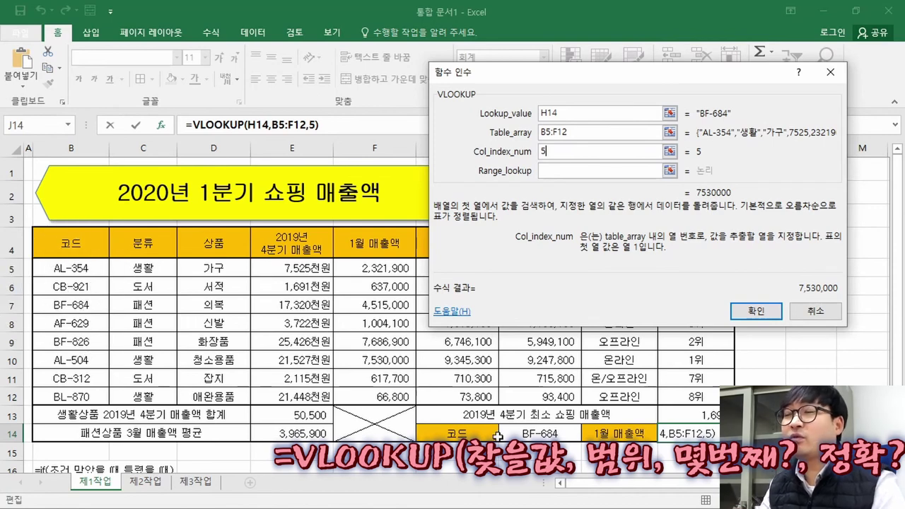
- Set the range lookup to false for an exact match and complete the VLOOKUP formula in J14
{"action": "left_click", "coordinate": [563, 172]}
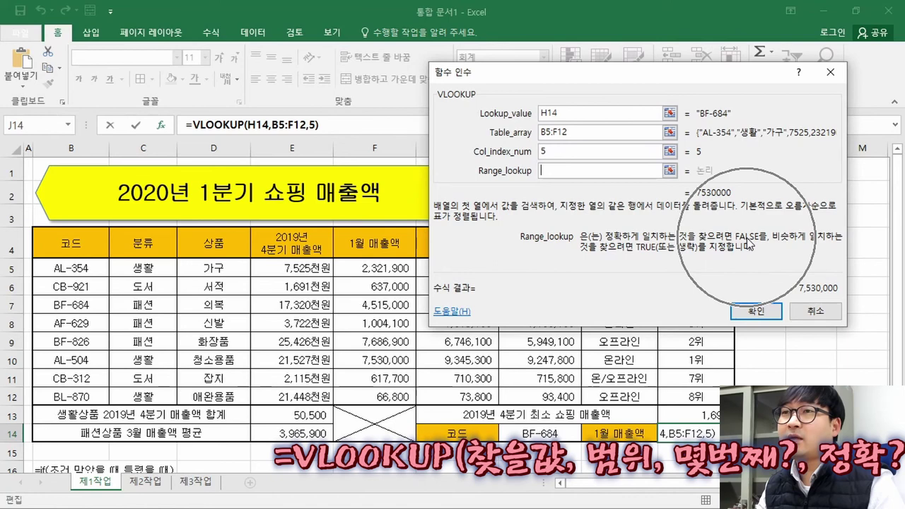
{"action": "type", "text": "0"}
{"action": "key", "text": "BackSpace"}
{"action": "type", "text": "false"}
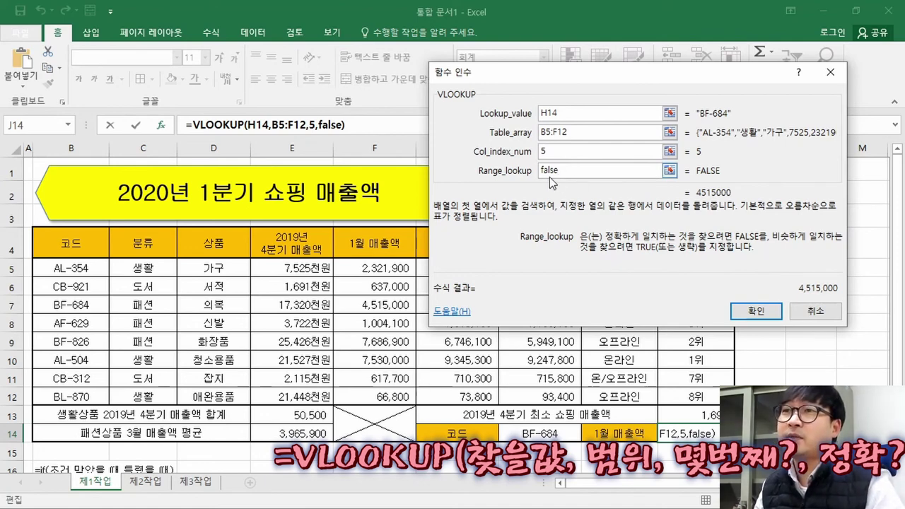
{"action": "left_click", "coordinate": [756, 312]}
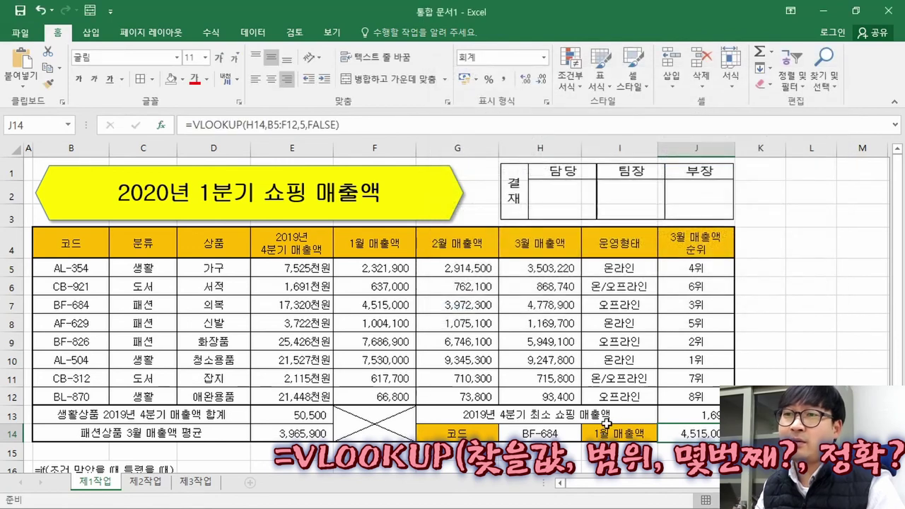
- Test the lookup with codes AL-504 and BF-826 in H14, and set it to AL-354 as in the exam PDF
{"action": "left_click", "coordinate": [572, 433]}
{"action": "left_click", "coordinate": [587, 435]}
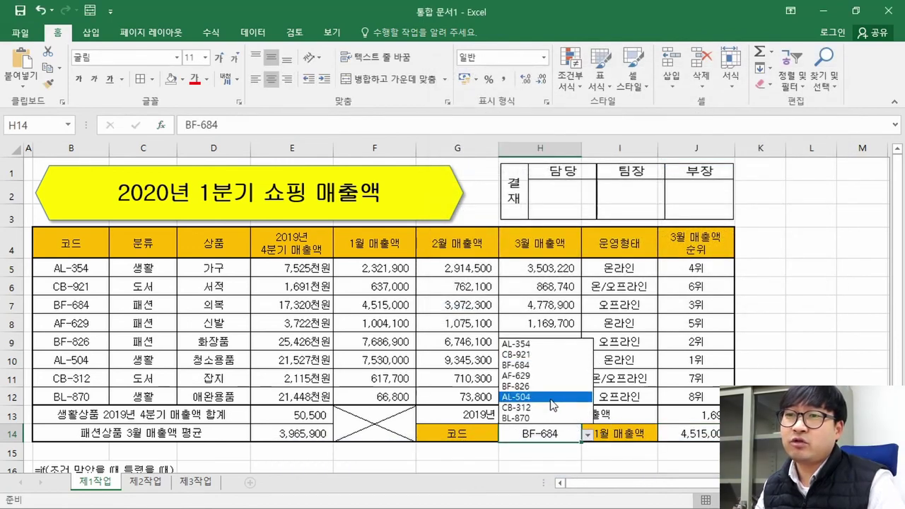
{"action": "left_click", "coordinate": [553, 397]}
{"action": "left_click", "coordinate": [587, 436]}
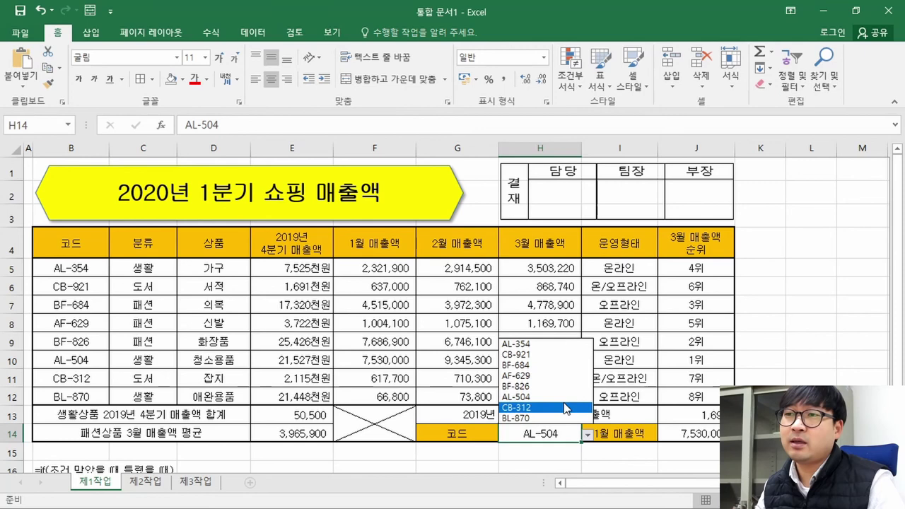
{"action": "left_click", "coordinate": [556, 384]}
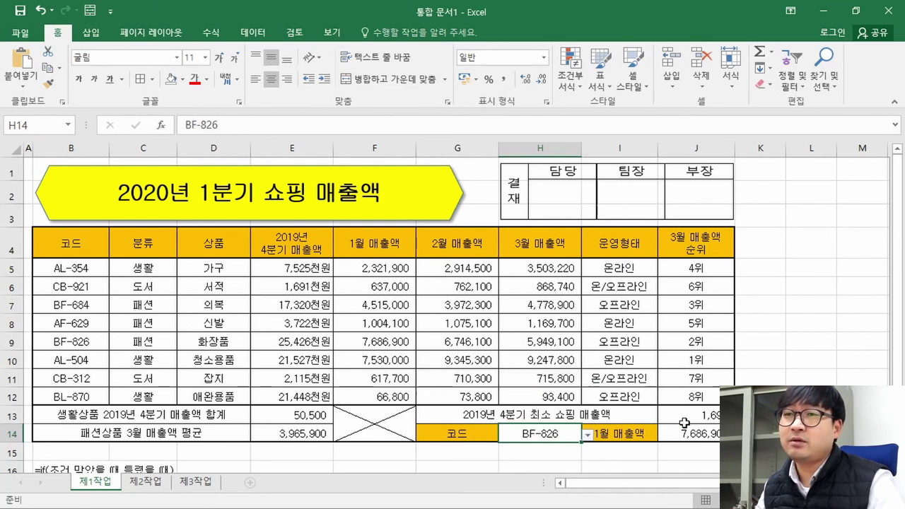
{"action": "left_click", "coordinate": [587, 436]}
{"action": "left_click", "coordinate": [518, 344]}
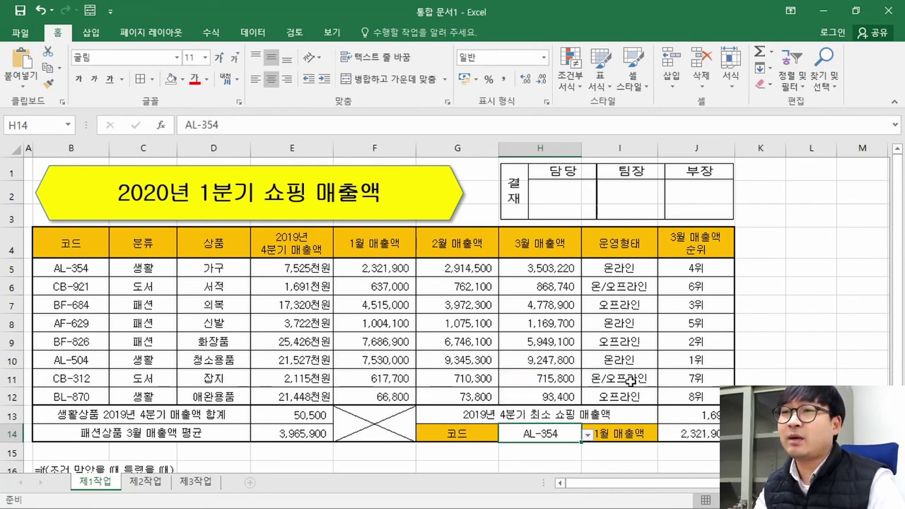
{"action": "key", "text": "alt+Tab"}
{"action": "scroll", "coordinate": [527, 327], "scroll_direction": "up", "scroll_amount": 10}
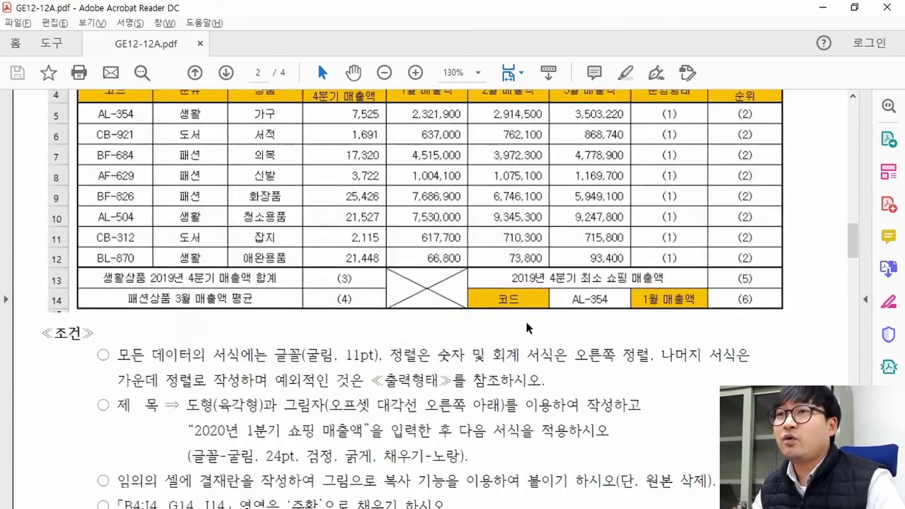
{"action": "left_click_drag", "start_coordinate": [636, 302], "coordinate": [566, 295]}
{"action": "key", "text": "alt+Tab"}
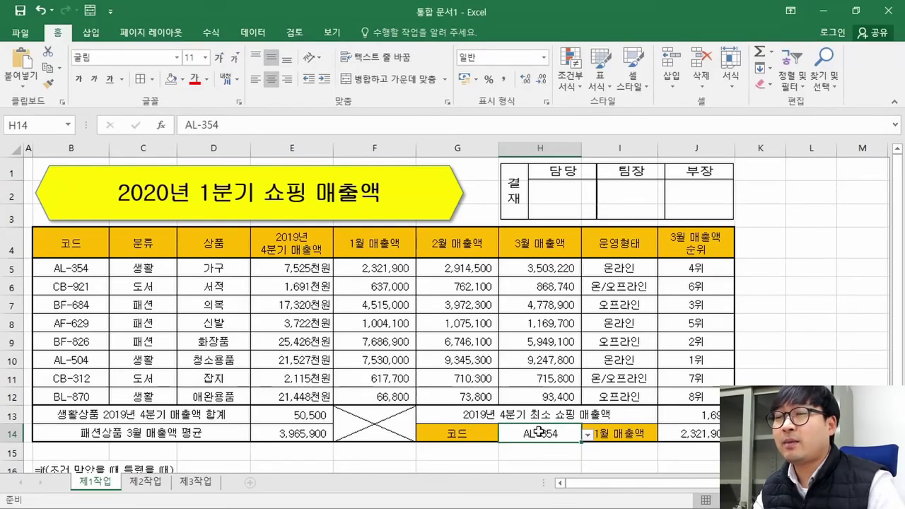
- Switch to the exam PDF and read task (7) on formula-based conditional formatting
{"action": "scroll", "coordinate": [391, 319], "scroll_direction": "down", "scroll_amount": 3}
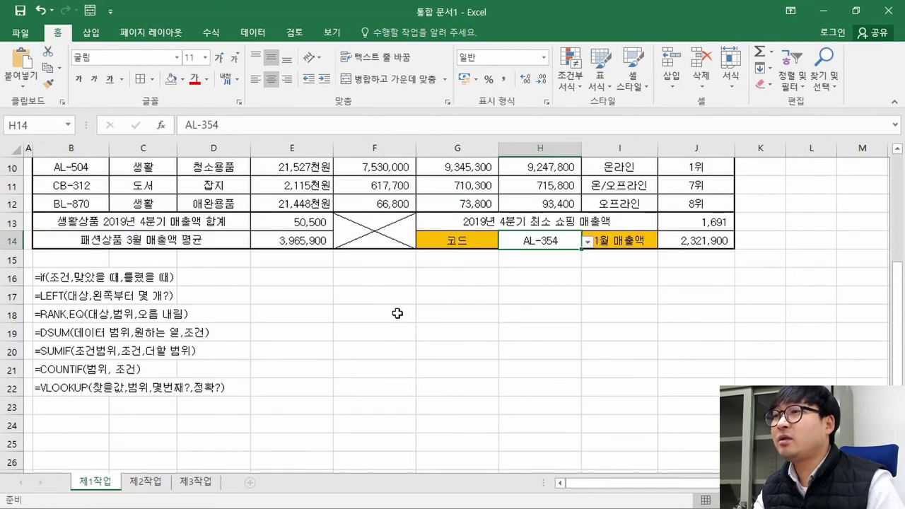
{"action": "key", "text": "alt+Tab"}
{"action": "scroll", "coordinate": [400, 311], "scroll_direction": "down", "scroll_amount": 10}
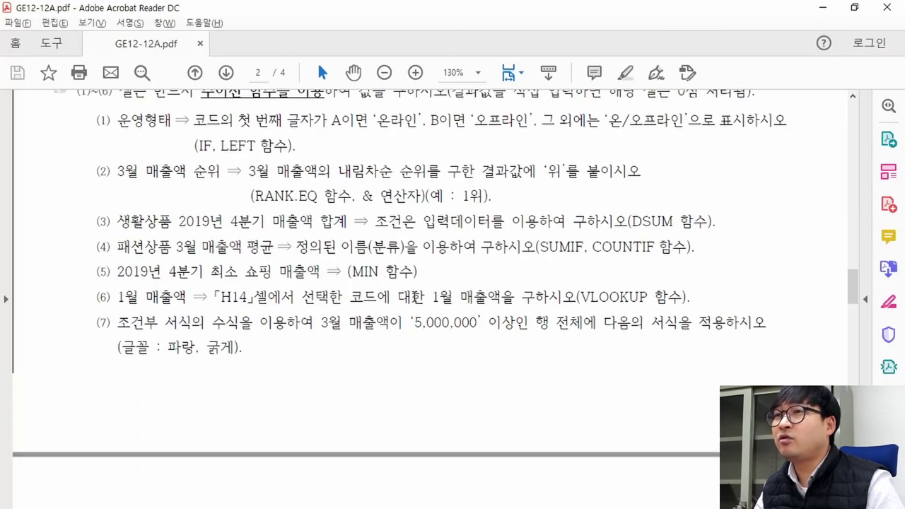
{"action": "left_click_drag", "start_coordinate": [120, 325], "coordinate": [238, 352]}
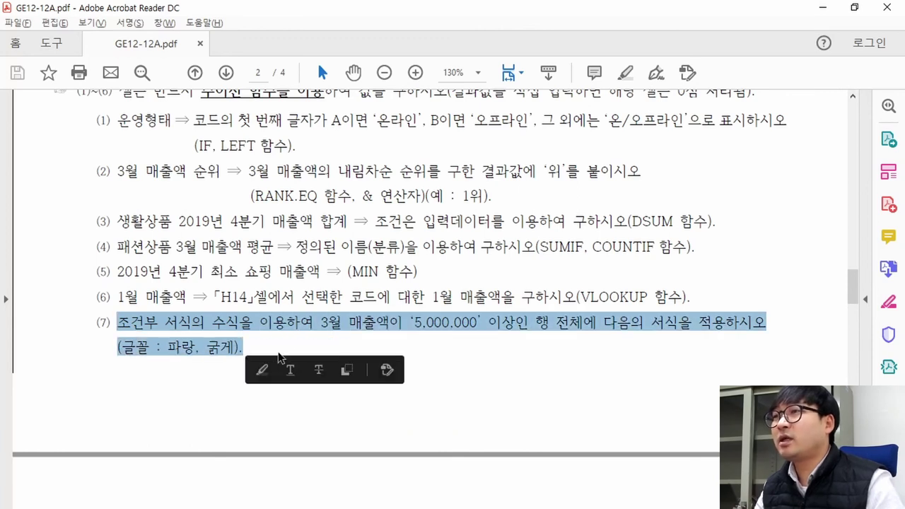
{"action": "left_click", "coordinate": [212, 322]}
{"action": "left_click_drag", "start_coordinate": [118, 322], "coordinate": [232, 346]}
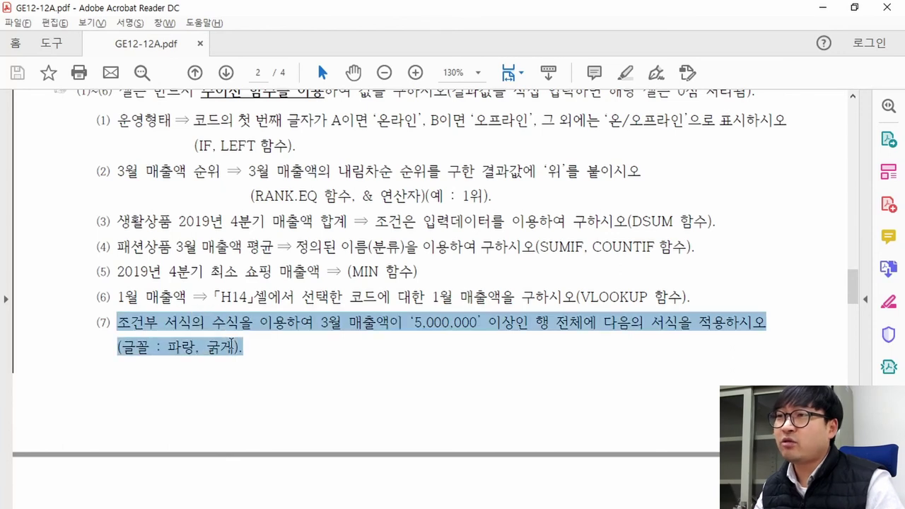
{"action": "left_click", "coordinate": [190, 332]}
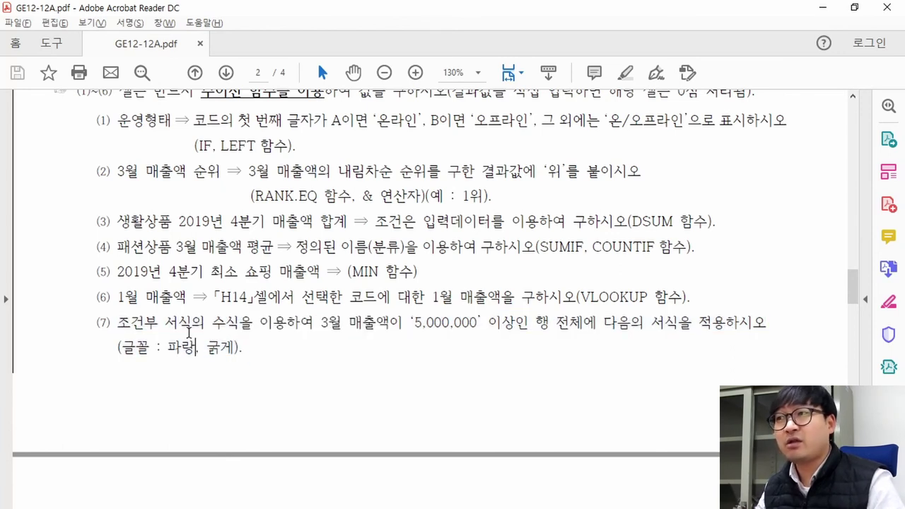
{"action": "scroll", "coordinate": [152, 327], "scroll_direction": "up", "scroll_amount": 2}
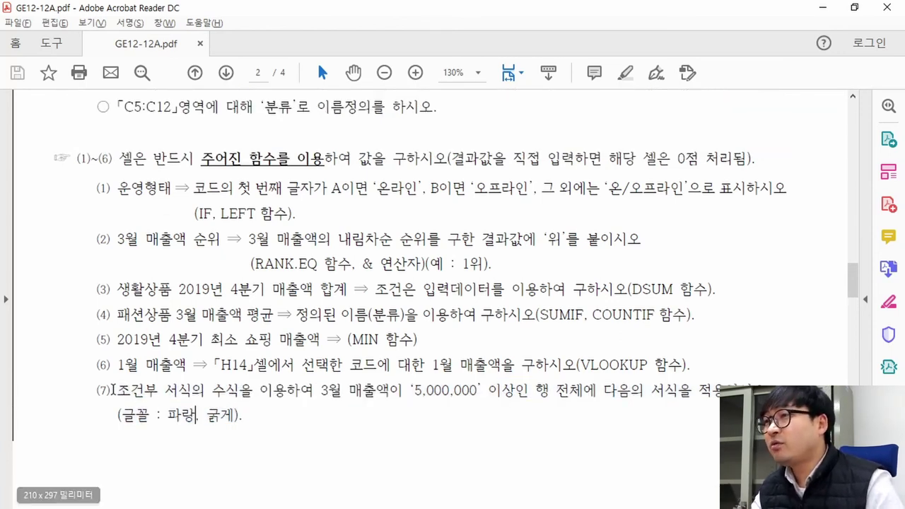
{"action": "key", "text": "alt+Tab"}
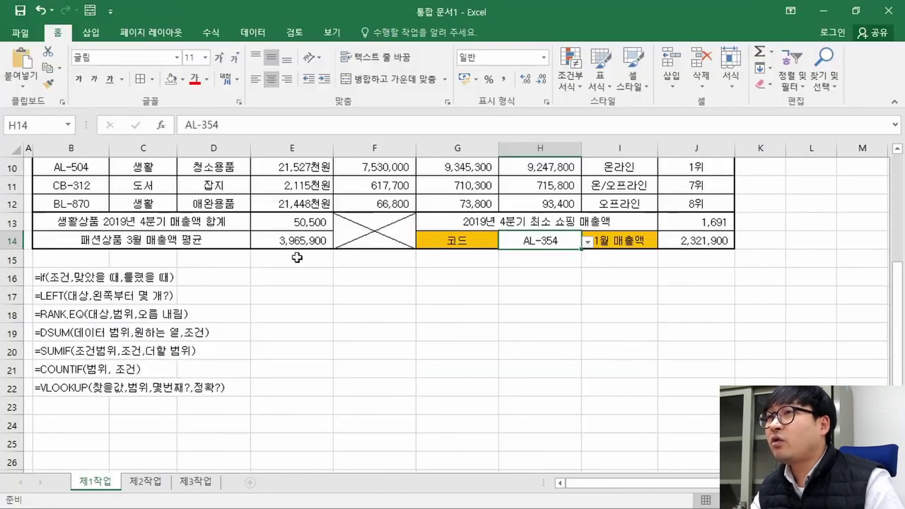
{"action": "scroll", "coordinate": [375, 230], "scroll_direction": "up", "scroll_amount": 3}
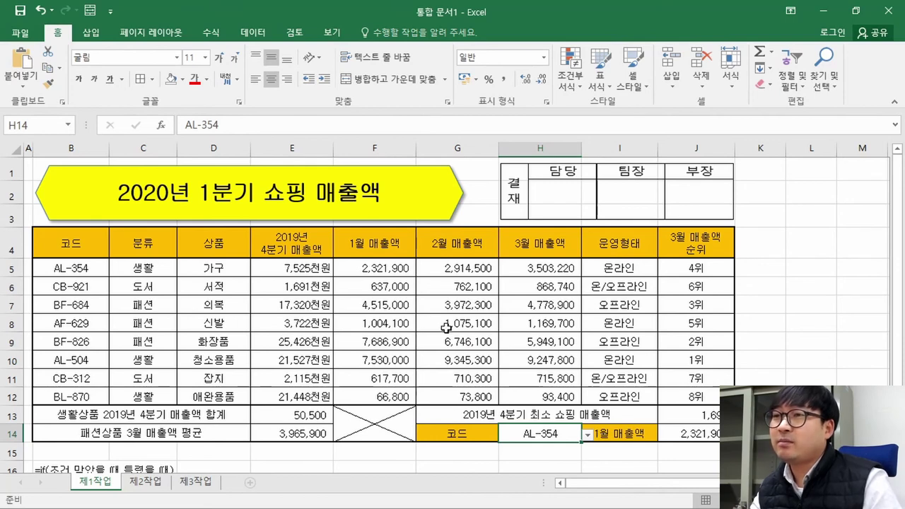
- Examine task (7)'s March sales threshold and whole-row requirement against the March sales column and a data row of the worksheet
{"action": "key", "text": "alt+Tab"}
{"action": "left_click_drag", "start_coordinate": [118, 394], "coordinate": [155, 394]}
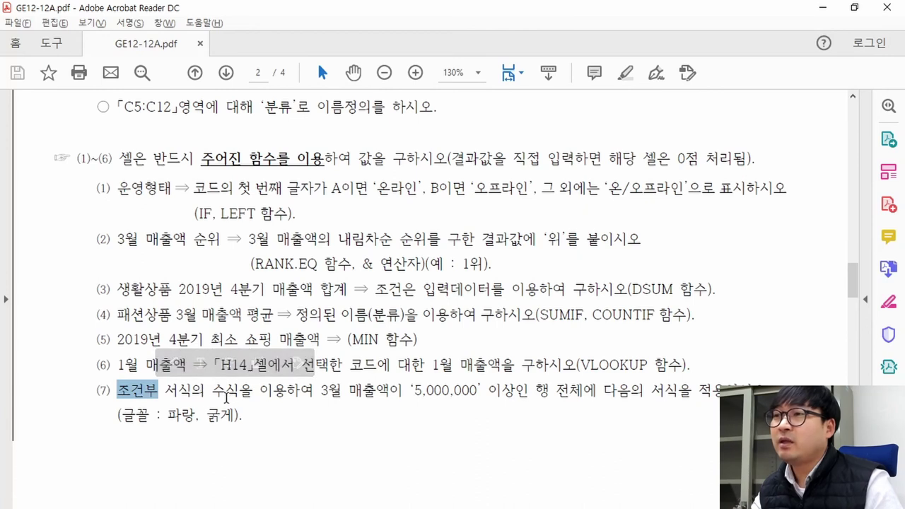
{"action": "left_click_drag", "start_coordinate": [323, 393], "coordinate": [461, 396]}
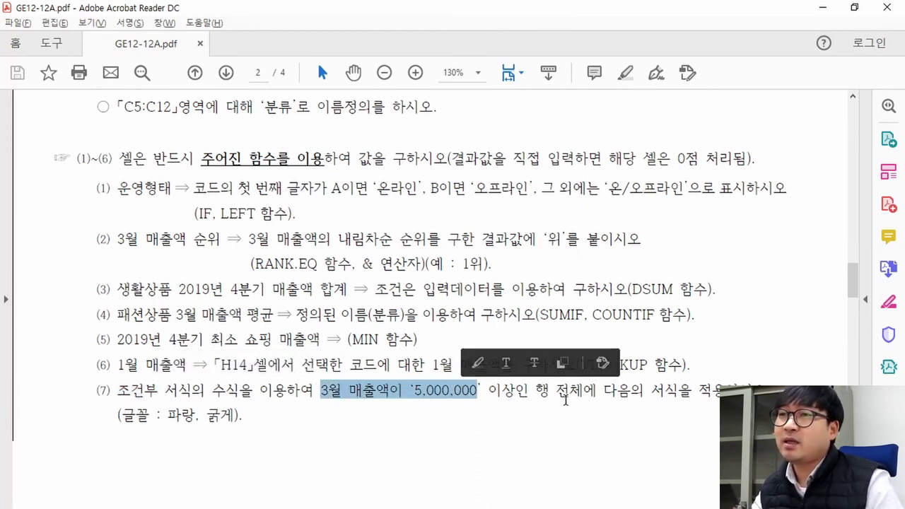
{"action": "left_click_drag", "start_coordinate": [536, 391], "coordinate": [587, 396]}
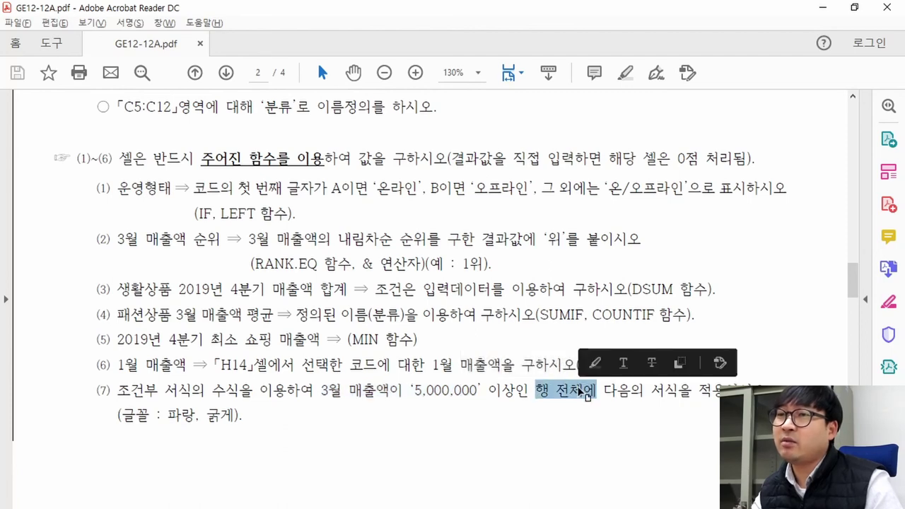
{"action": "key", "text": "alt+Tab"}
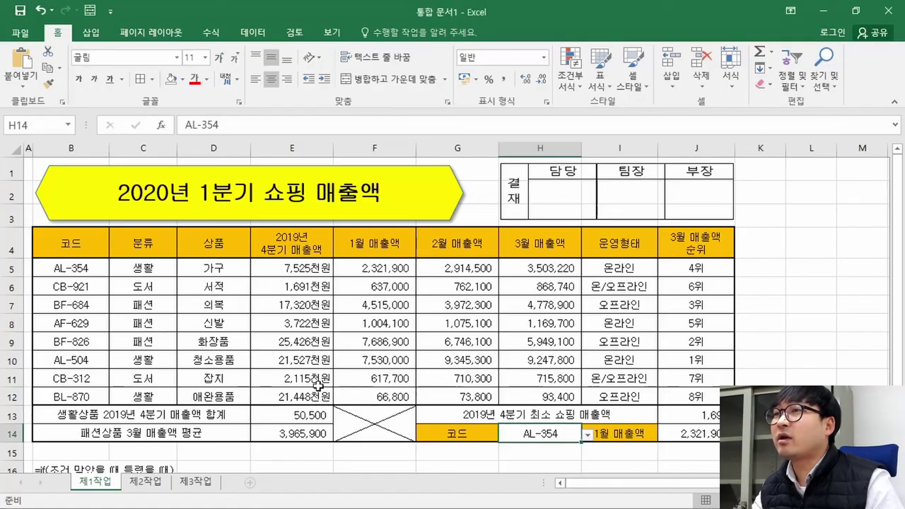
{"action": "left_click_drag", "start_coordinate": [522, 272], "coordinate": [545, 396]}
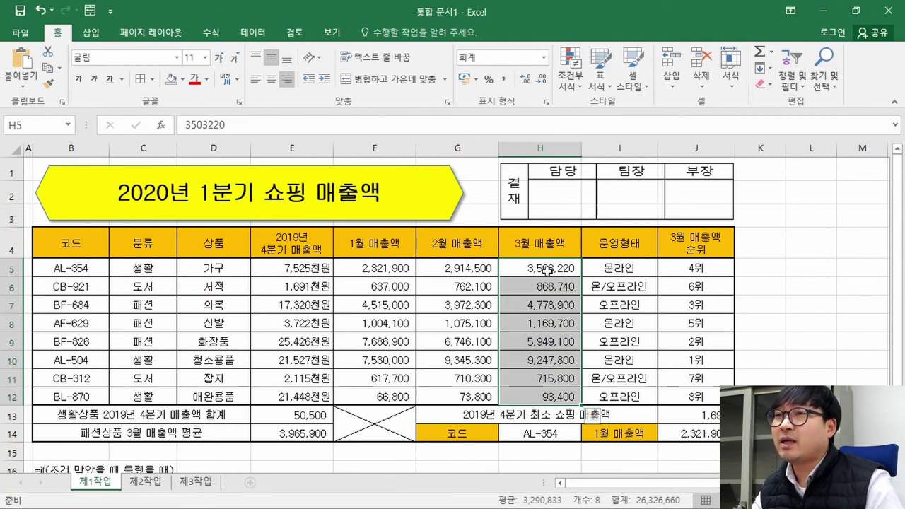
{"action": "left_click_drag", "start_coordinate": [76, 311], "coordinate": [699, 319]}
{"action": "key", "text": "alt+Tab"}
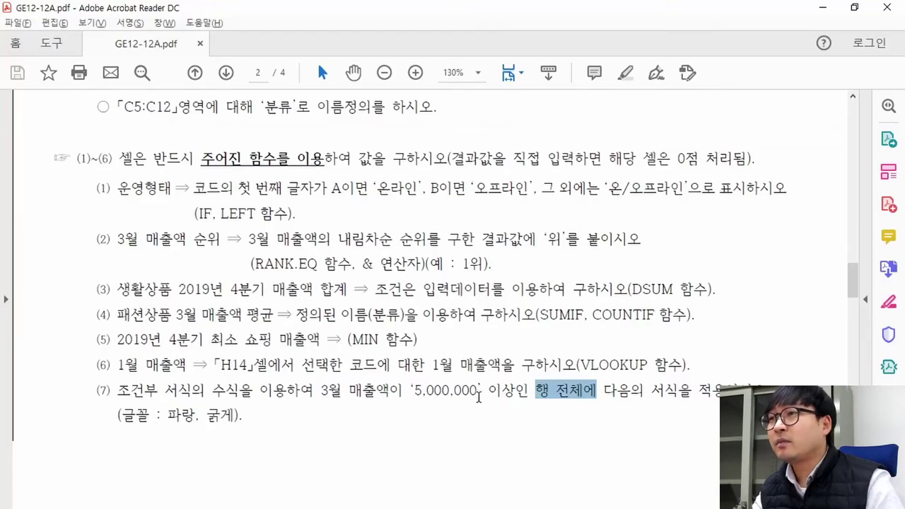
- Select data rows B5:J12 without the header row and start a new conditional formatting rule for them
{"action": "key", "text": "alt+Tab"}
{"action": "left_click_drag", "start_coordinate": [65, 262], "coordinate": [697, 398]}
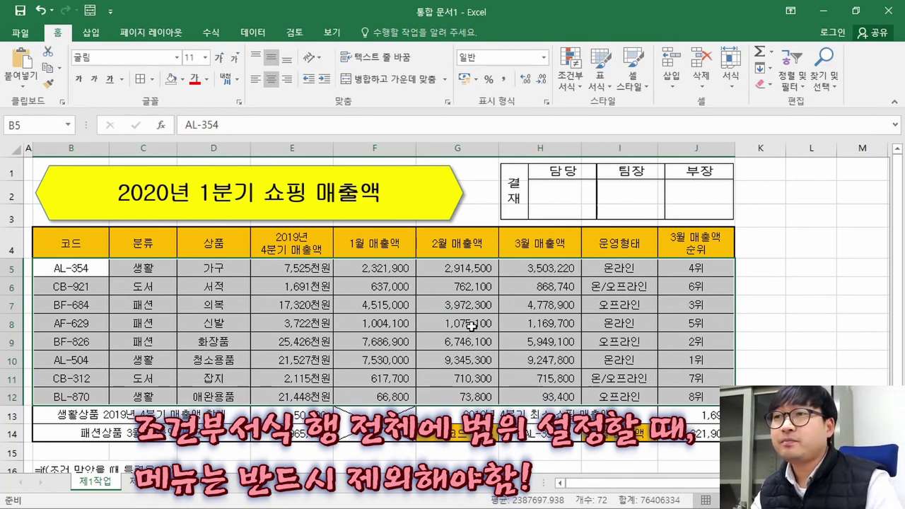
{"action": "key", "text": "alt+Tab"}
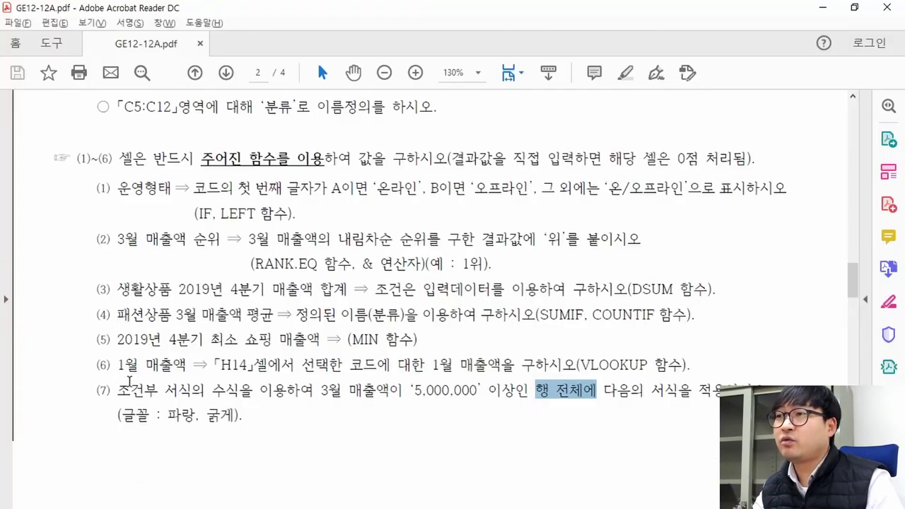
{"action": "key", "text": "alt+Tab"}
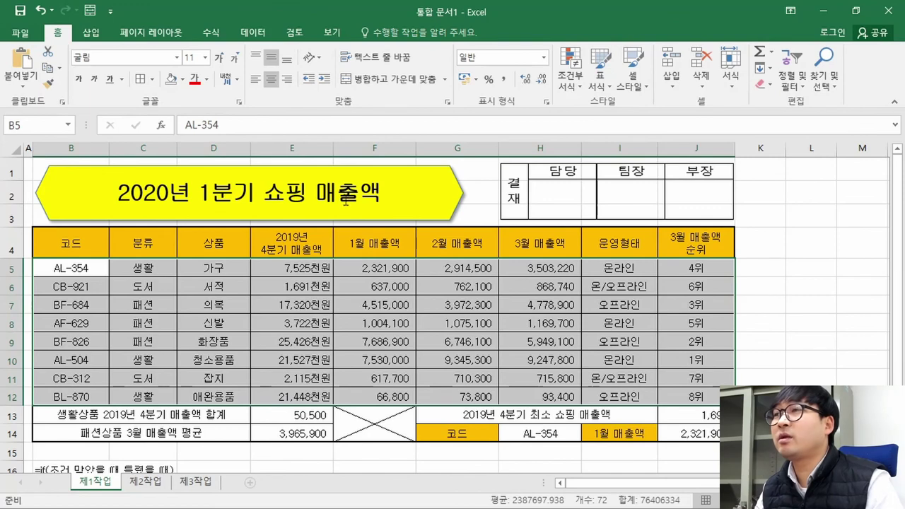
{"action": "key", "text": "ctrl+q"}
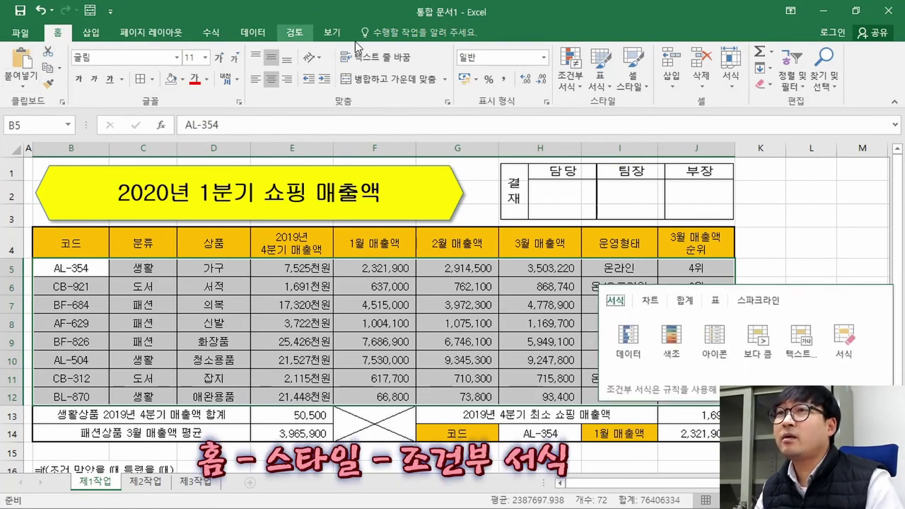
{"action": "left_click", "coordinate": [574, 88]}
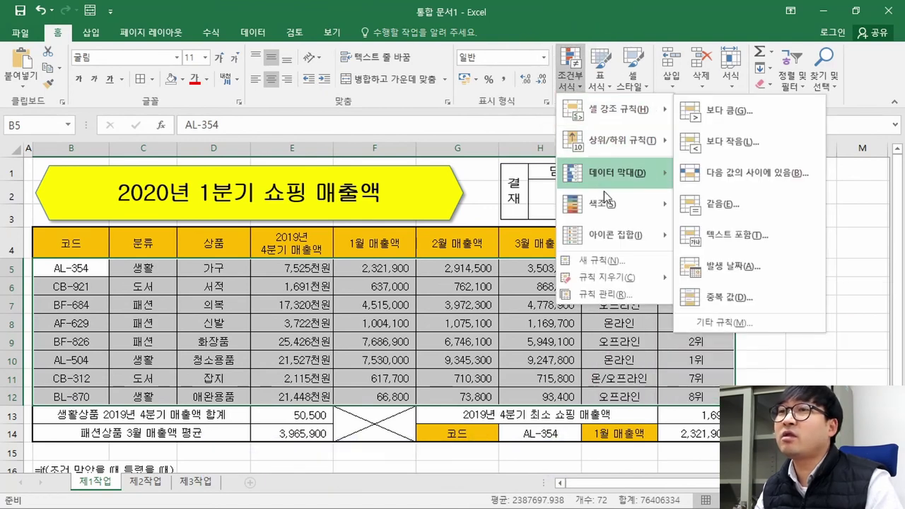
{"action": "left_click", "coordinate": [598, 263]}
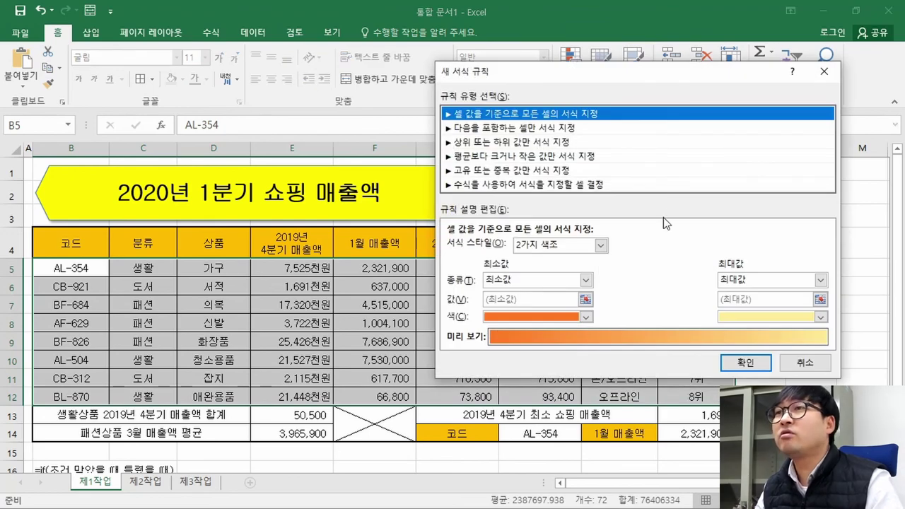
- Set the rule type to using a formula to determine the formatted cells, checking it against task (7) in the exam PDF
{"action": "key", "text": "alt+Tab"}
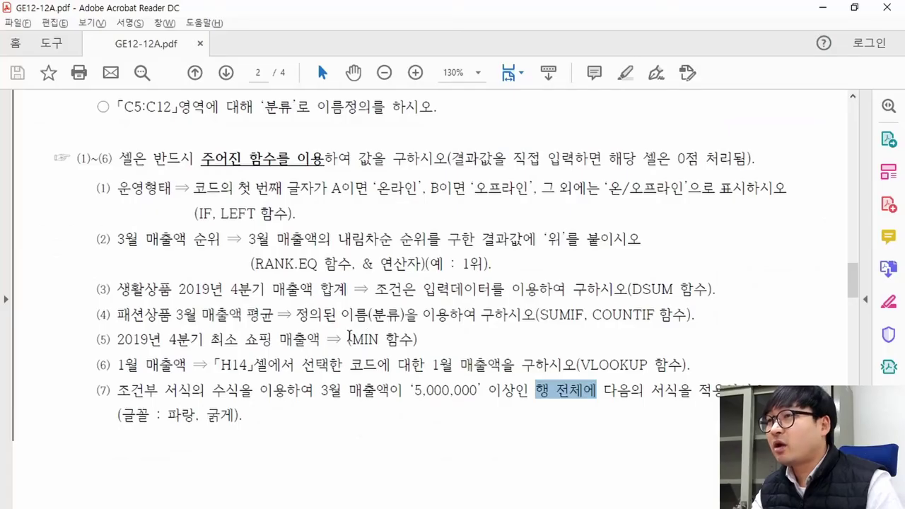
{"action": "left_click_drag", "start_coordinate": [213, 390], "coordinate": [314, 393]}
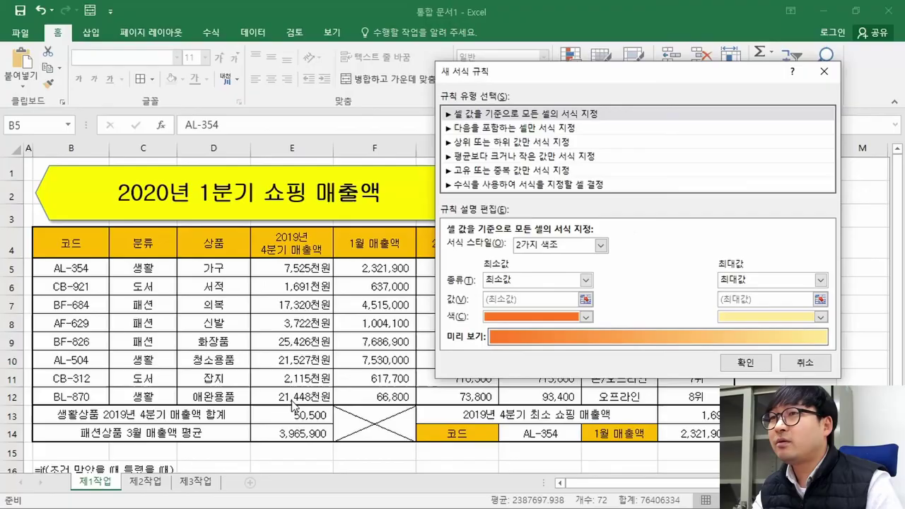
{"action": "key", "text": "alt+Tab"}
{"action": "left_click", "coordinate": [492, 185]}
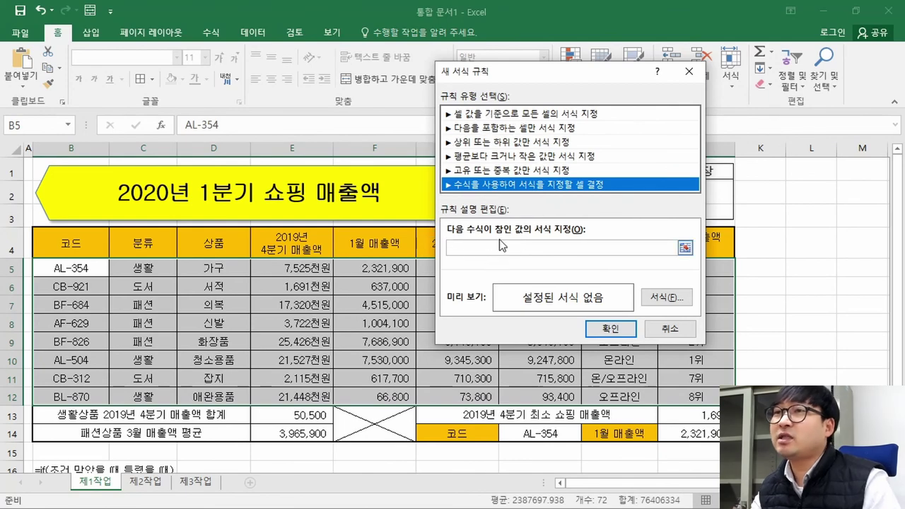
{"action": "left_click_drag", "start_coordinate": [541, 82], "coordinate": [675, 86]}
{"action": "key", "text": "alt+Tab"}
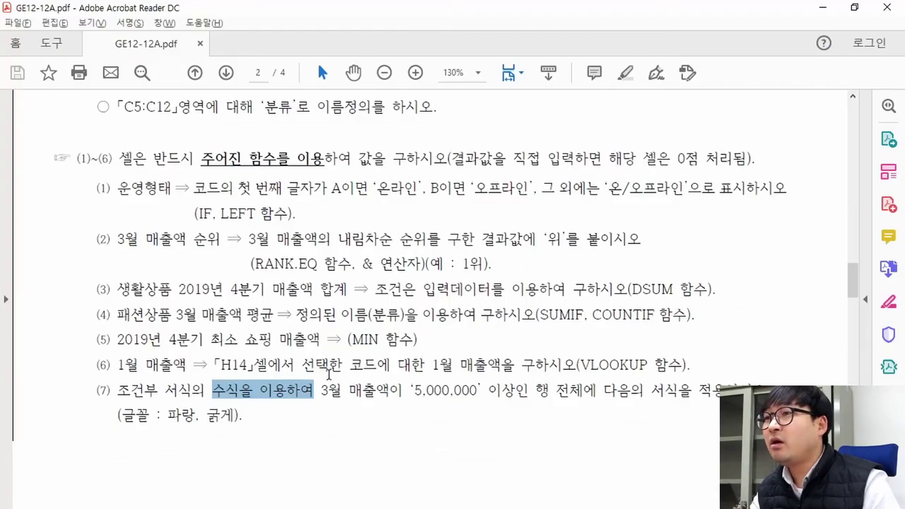
{"action": "left_click_drag", "start_coordinate": [322, 391], "coordinate": [478, 393]}
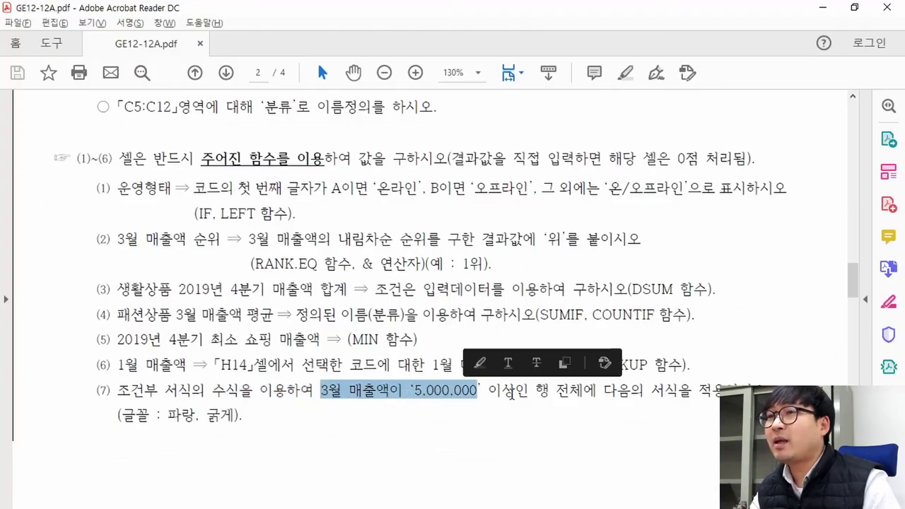
{"action": "key", "text": "alt+Tab"}
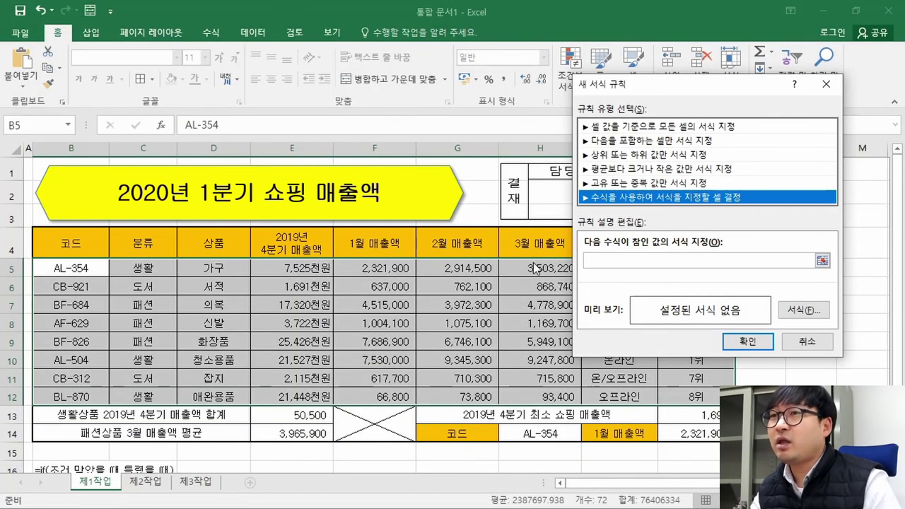
- Try the March sales range $H$5:$H$12 as the rule's formula and clear the entry again
{"action": "key", "text": "Tab"}
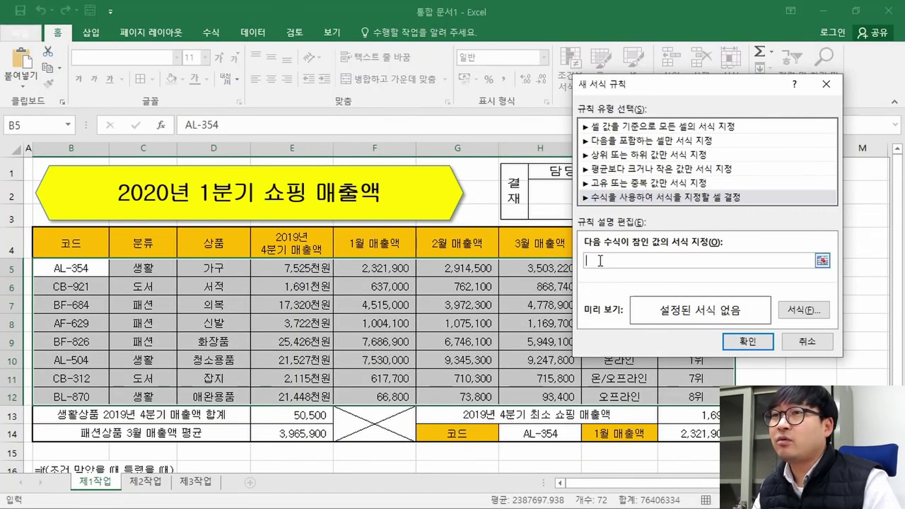
{"action": "left_click_drag", "start_coordinate": [518, 271], "coordinate": [525, 396]}
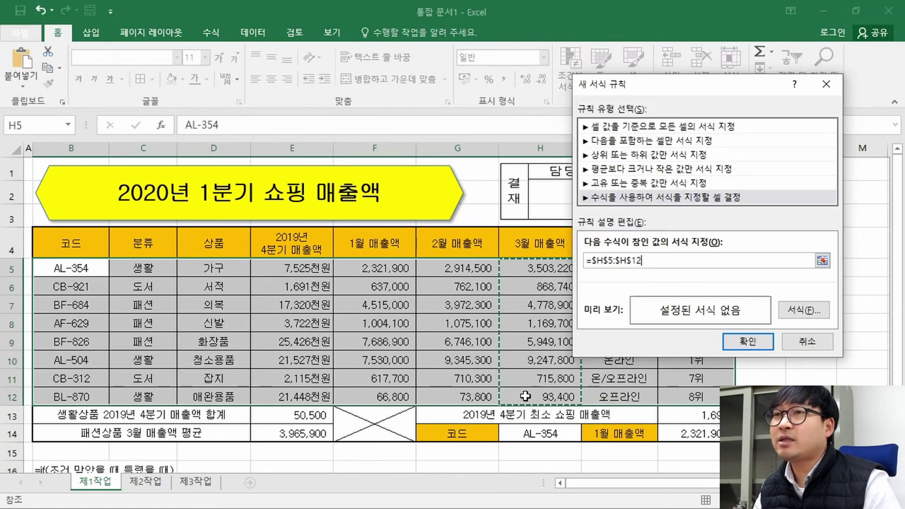
{"action": "key", "text": "BackSpace"}
{"action": "key", "text": "BackSpace"}
{"action": "key", "text": "BackSpace"}
{"action": "key", "text": "BackSpace"}
{"action": "key", "text": "BackSpace"}
{"action": "key", "text": "BackSpace"}
{"action": "key", "text": "BackSpace"}
{"action": "key", "text": "BackSpace"}
{"action": "key", "text": "BackSpace"}
{"action": "key", "text": "BackSpace"}
{"action": "key", "text": "BackSpace"}
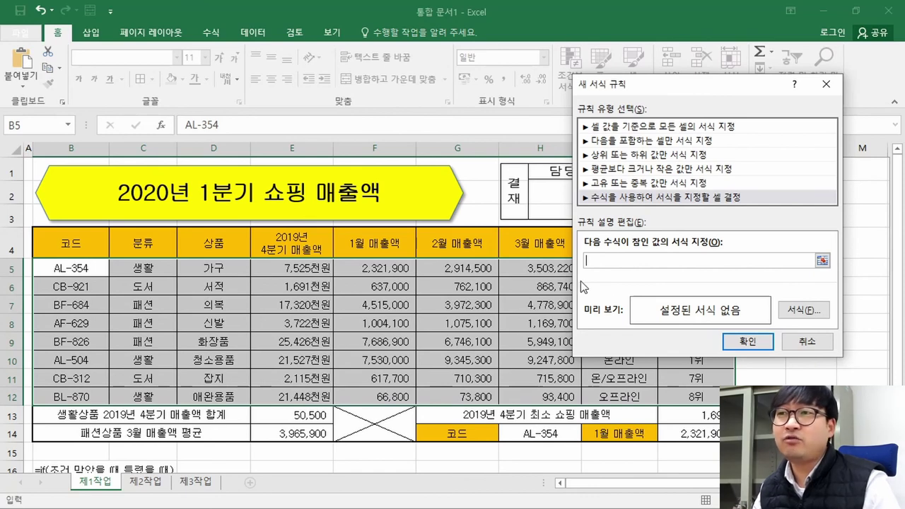
- Enter =$H$5>=5000000 as the rule's formula, taking the March sales threshold from task (7) in the exam PDF
{"action": "left_click", "coordinate": [544, 253]}
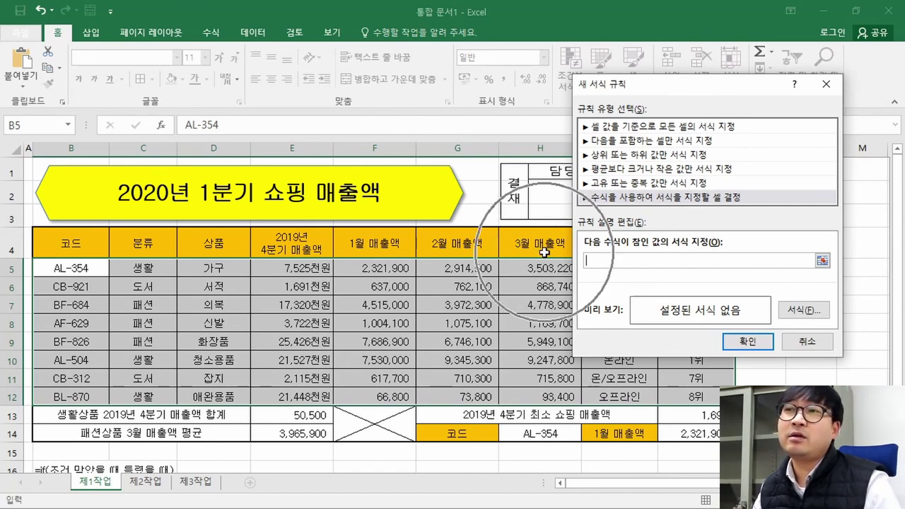
{"action": "left_click", "coordinate": [531, 270]}
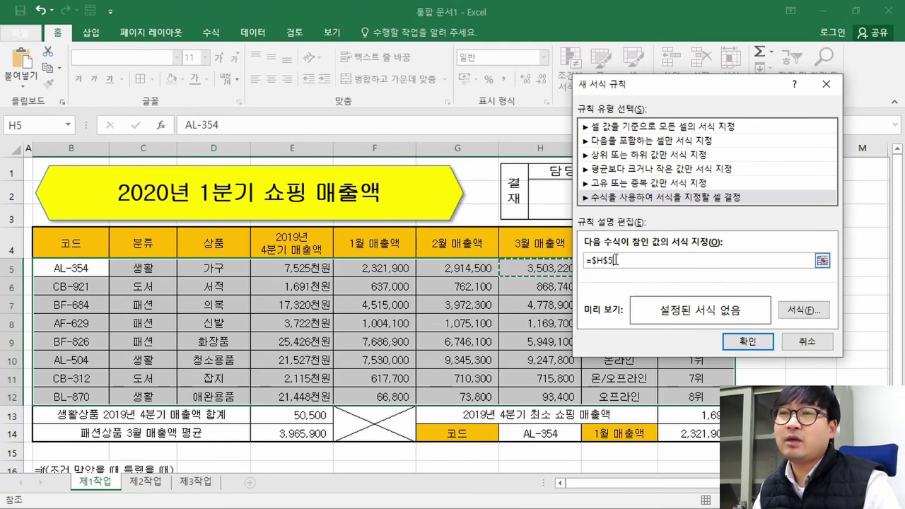
{"action": "key", "text": "alt+Tab"}
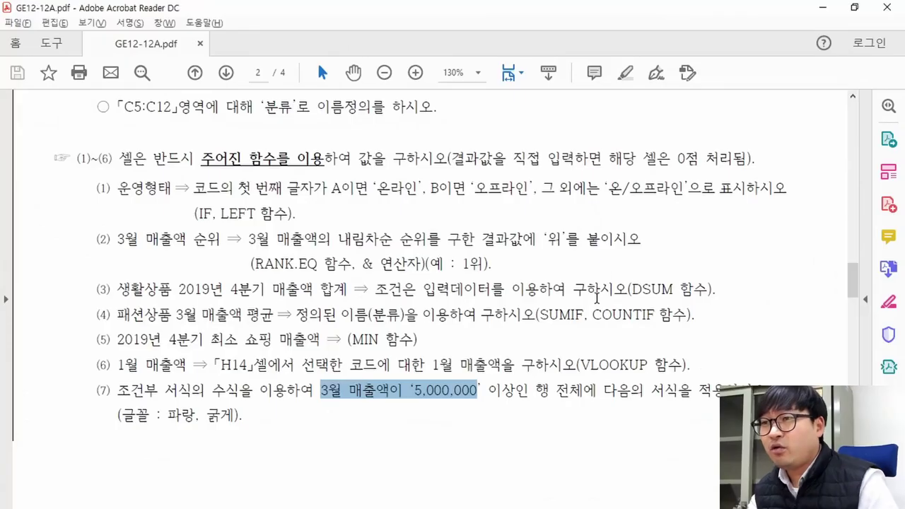
{"action": "key", "text": "alt+Tab"}
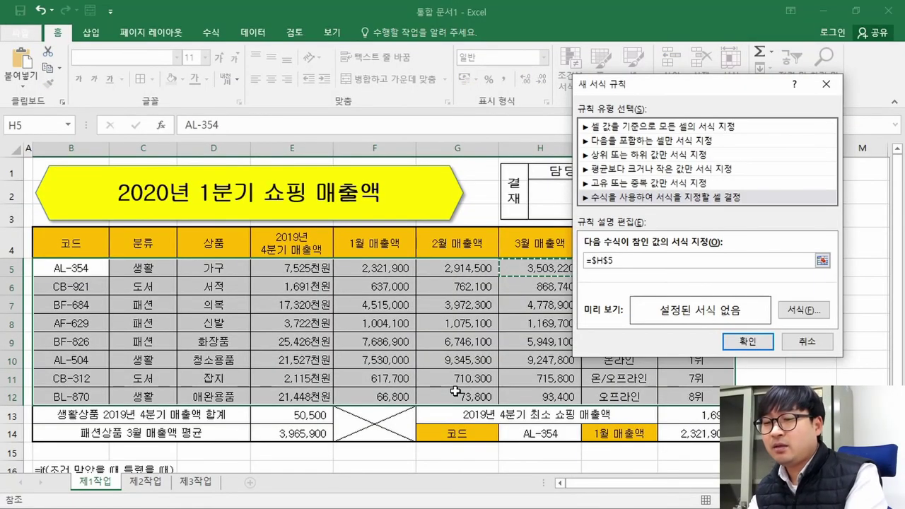
{"action": "type", "text": ">"}
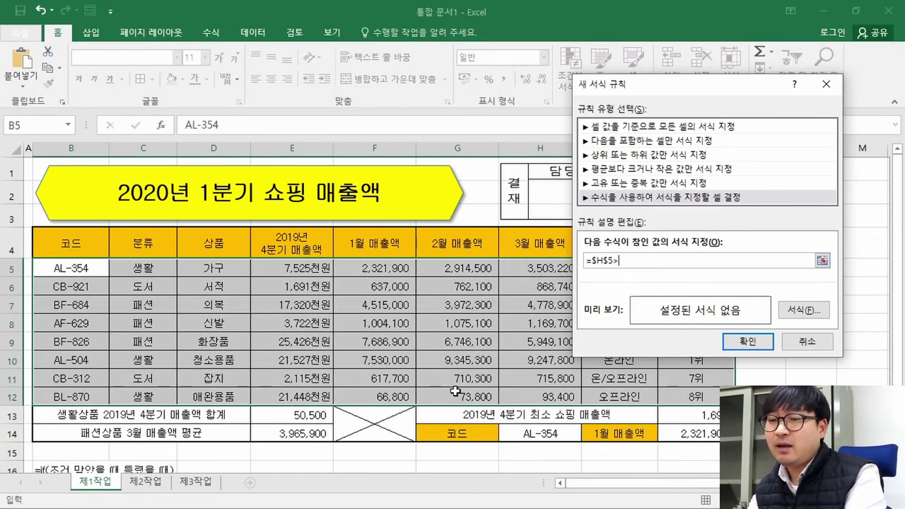
{"action": "type", "text": "=5000000"}
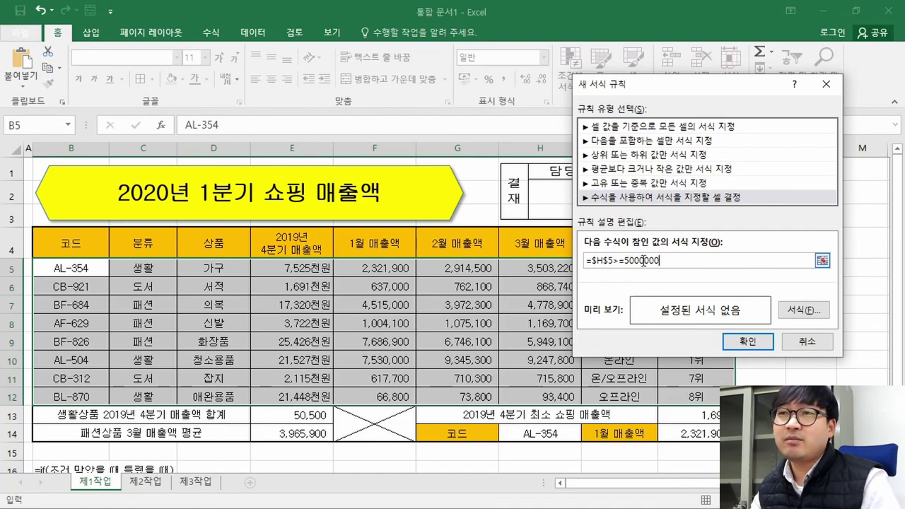
- Recheck the task (7) threshold in the exam PDF and make the formula's row reference relative: =$H5>=5000000
{"action": "key", "text": "alt+Tab"}
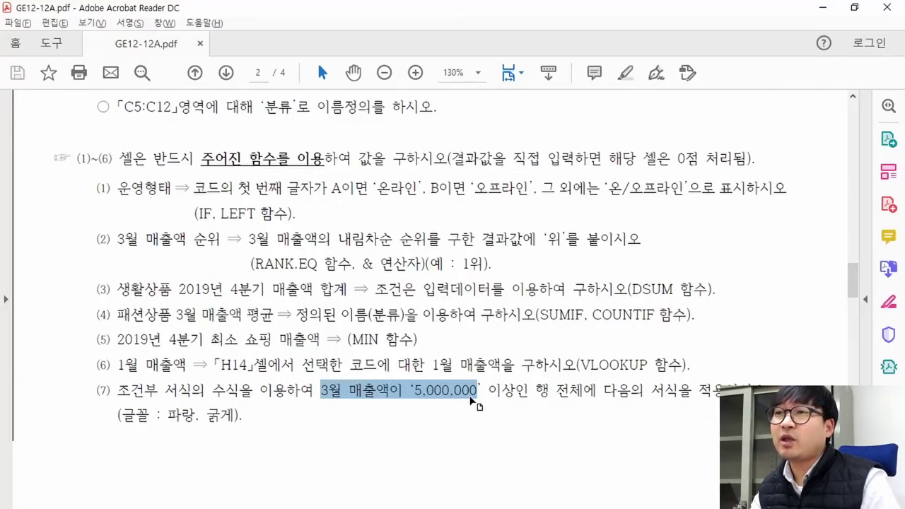
{"action": "key", "text": "alt+Tab"}
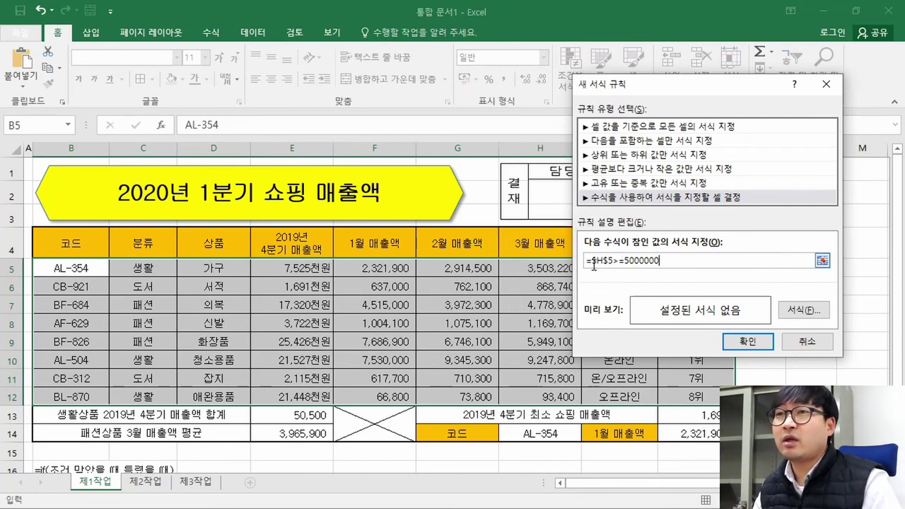
{"action": "left_click", "coordinate": [546, 273]}
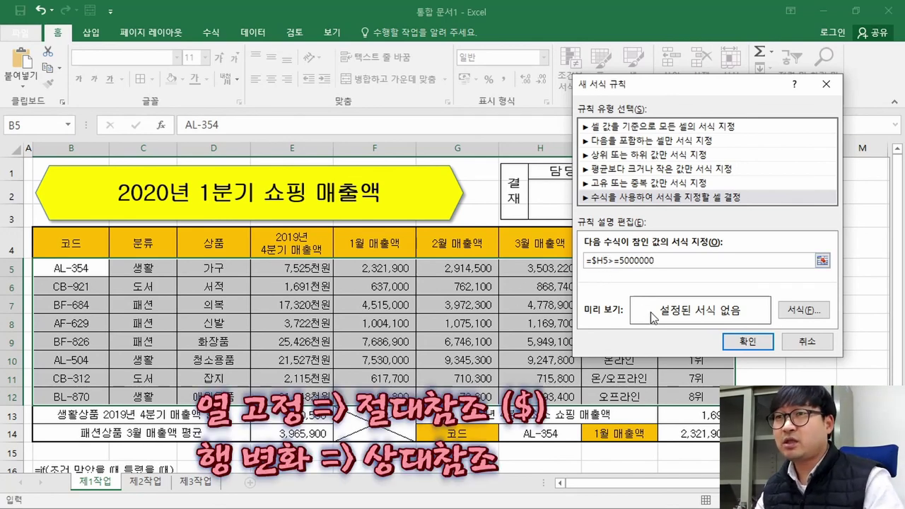
{"action": "key", "text": "Delete"}
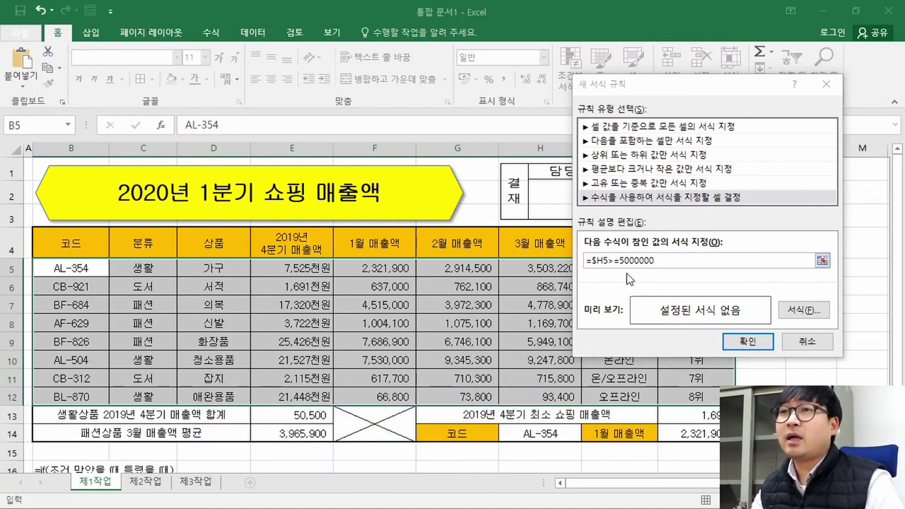
- Give the rule a bold (굵게) font in standard blue, as task (7) in the exam PDF requires, and apply it
{"action": "key", "text": "alt+Tab"}
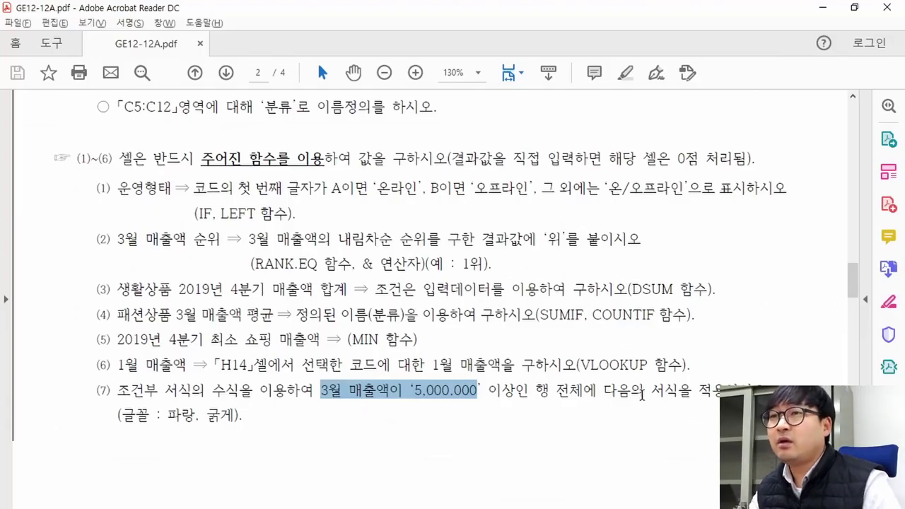
{"action": "left_click_drag", "start_coordinate": [538, 392], "coordinate": [696, 392]}
{"action": "left_click_drag", "start_coordinate": [168, 415], "coordinate": [234, 419]}
{"action": "key", "text": "alt+Tab"}
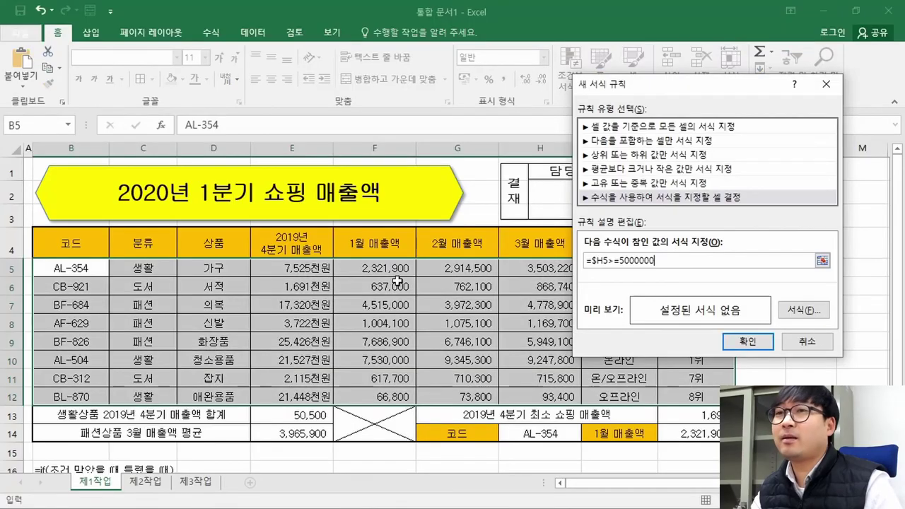
{"action": "left_click", "coordinate": [801, 316]}
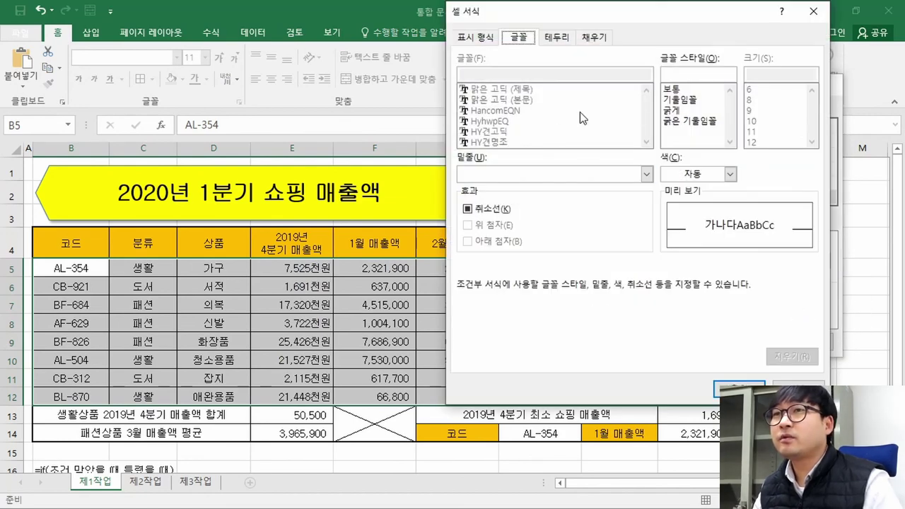
{"action": "left_click", "coordinate": [683, 111]}
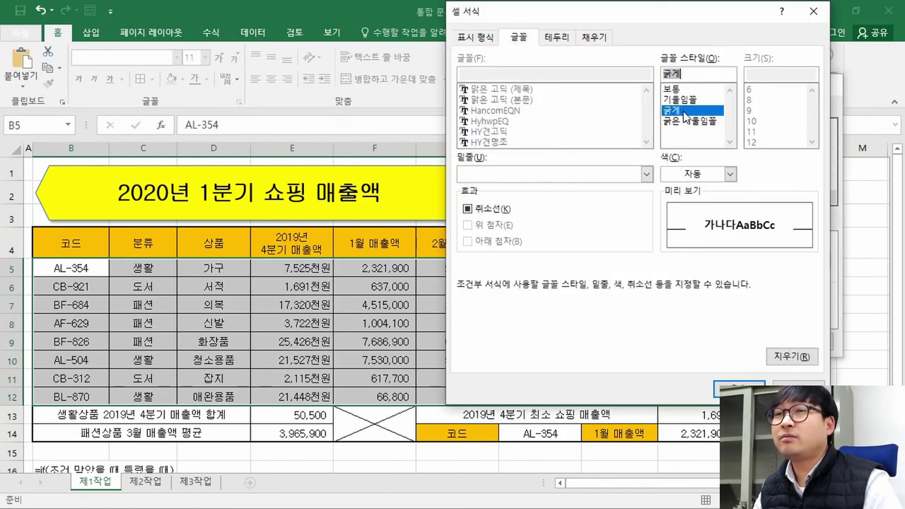
{"action": "left_click", "coordinate": [730, 174]}
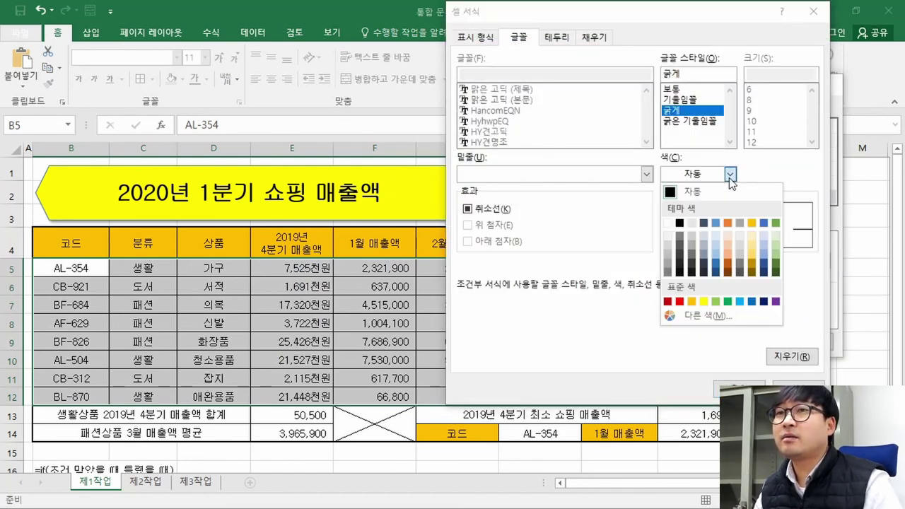
{"action": "left_click", "coordinate": [751, 300]}
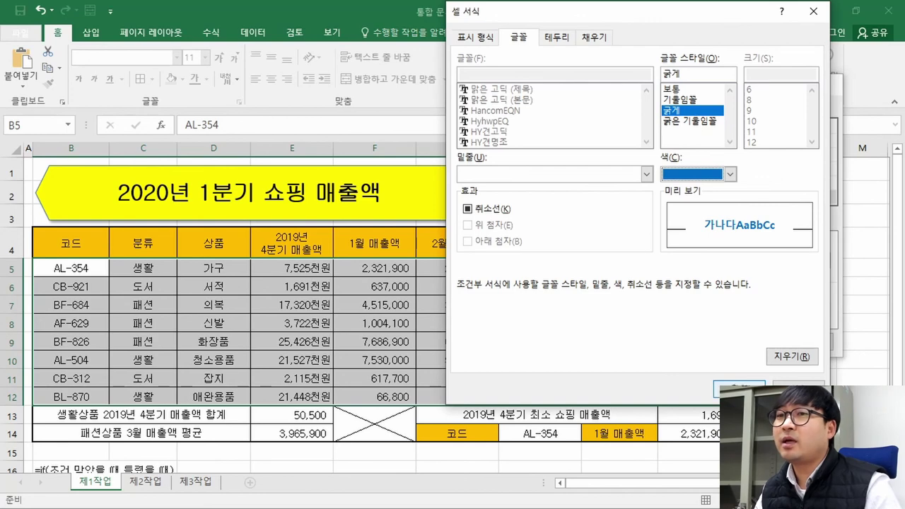
{"action": "left_click", "coordinate": [736, 389]}
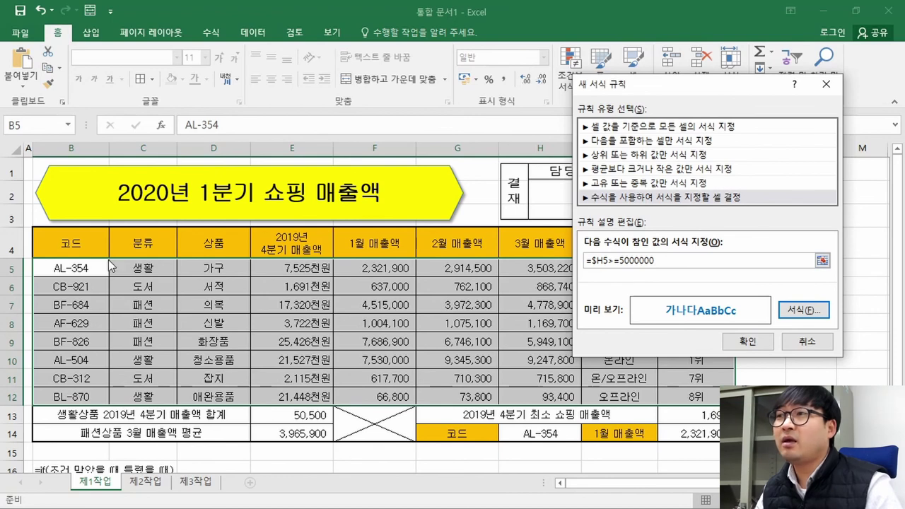
{"action": "left_click", "coordinate": [746, 342]}
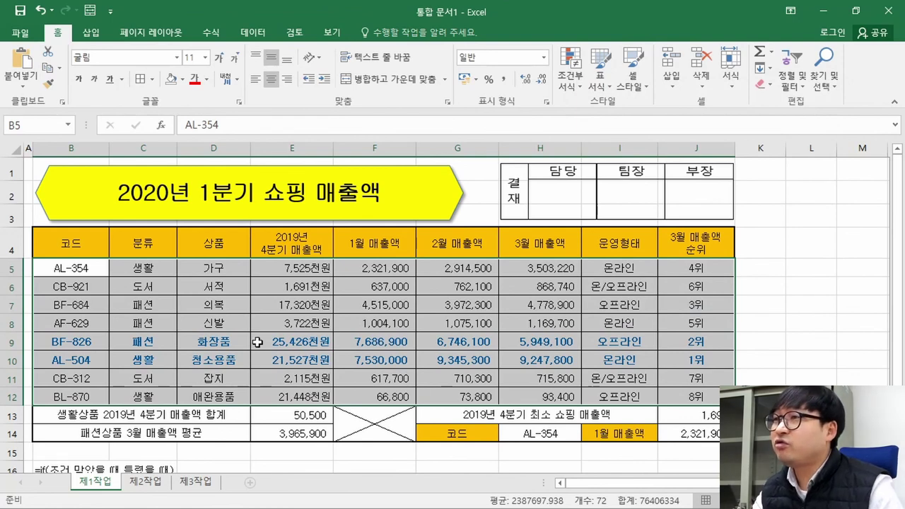
- Examine the conditionally formatted rows in the sales table and the function syntax notes below it, with cell A1 selected
{"action": "left_click_drag", "start_coordinate": [81, 341], "coordinate": [689, 375]}
{"action": "left_click", "coordinate": [369, 272]}
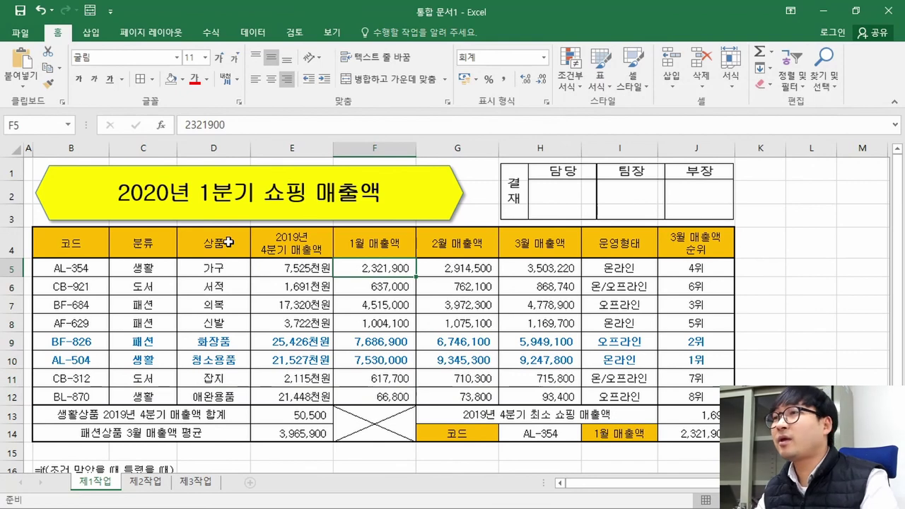
{"action": "key", "text": "Home"}
{"action": "key", "text": "ctrl+Up"}
{"action": "scroll", "coordinate": [182, 247], "scroll_direction": "down", "scroll_amount": 4}
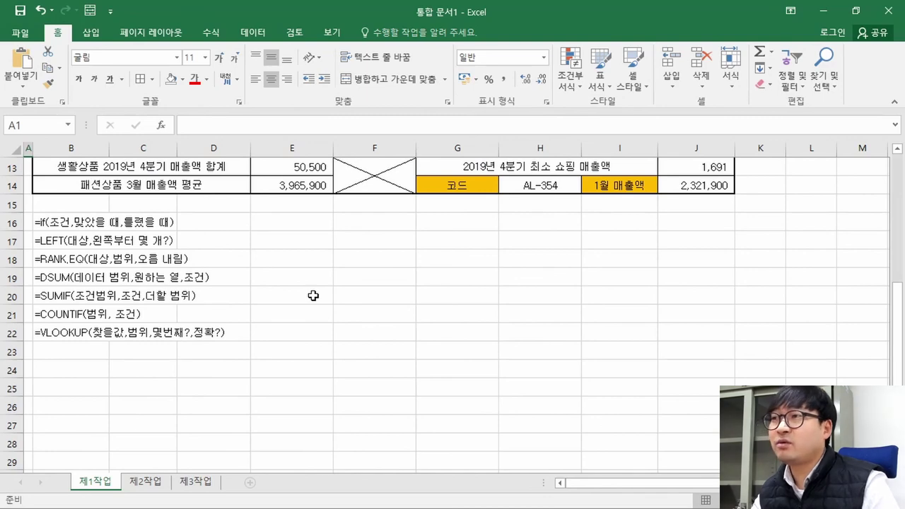
{"action": "scroll", "coordinate": [332, 307], "scroll_direction": "up", "scroll_amount": 1}
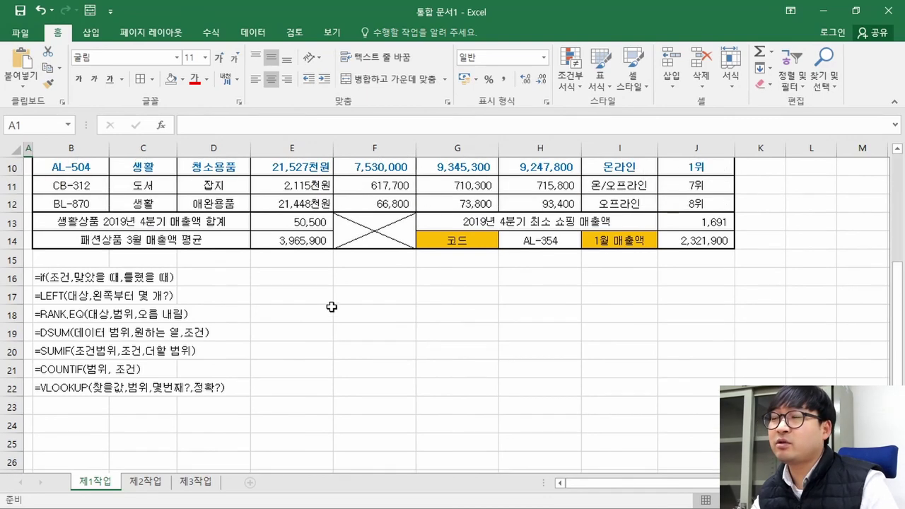
{"action": "scroll", "coordinate": [332, 306], "scroll_direction": "up", "scroll_amount": 3}
- Switch to the exam PDF and review tasks (1) to (7) and the [제1작업] heading
{"action": "key", "text": "alt+Tab"}
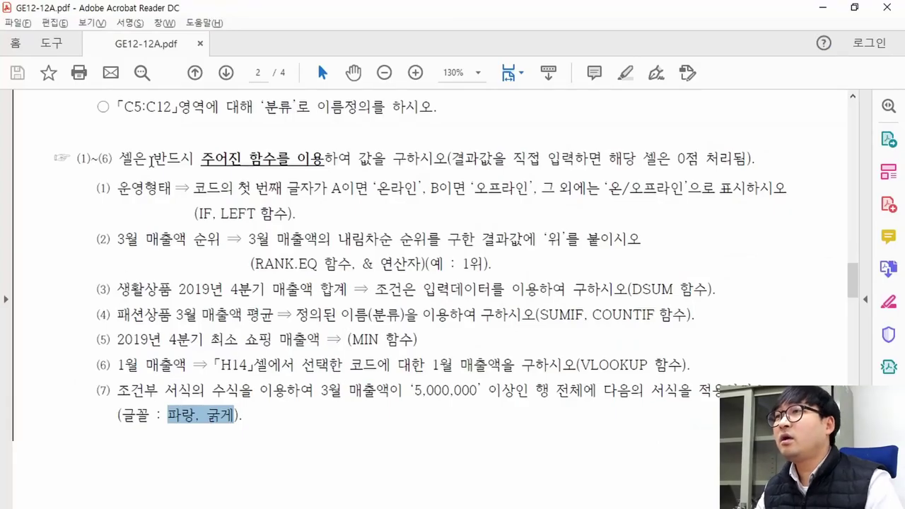
{"action": "left_click_drag", "start_coordinate": [136, 170], "coordinate": [420, 342]}
{"action": "scroll", "coordinate": [421, 342], "scroll_direction": "up", "scroll_amount": 15}
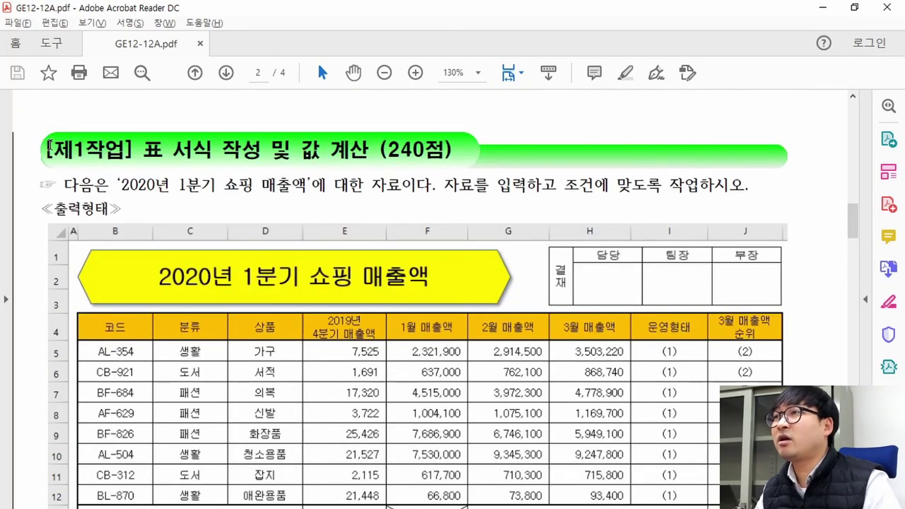
{"action": "left_click_drag", "start_coordinate": [48, 146], "coordinate": [545, 186]}
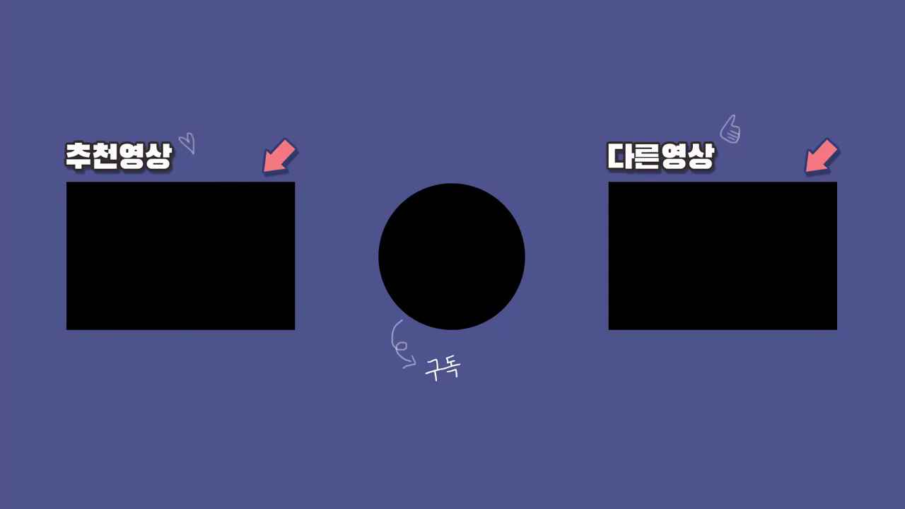